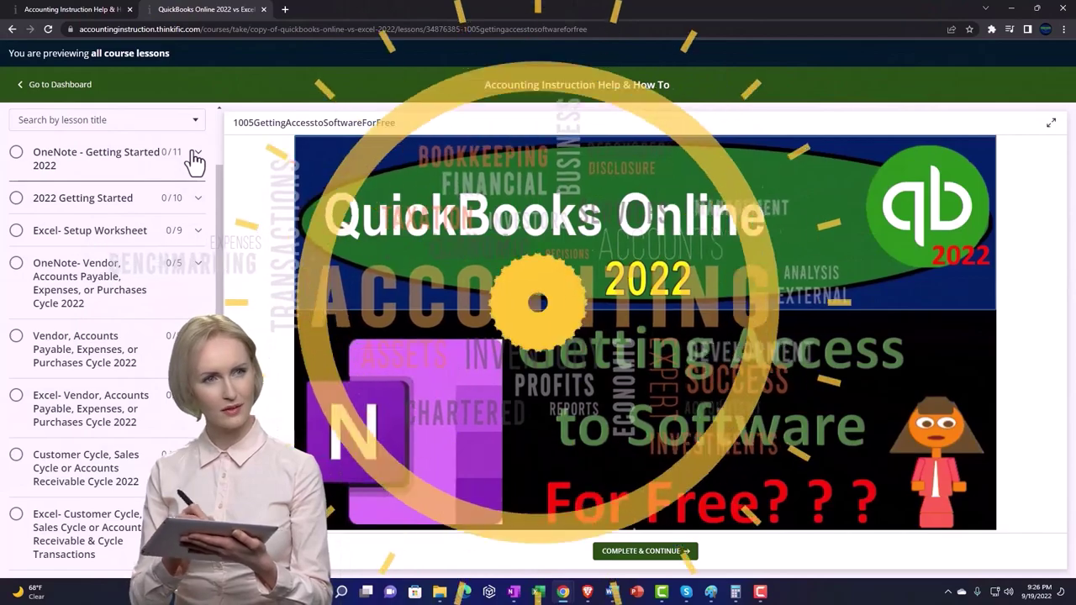
{"action": "left_click", "coordinate": [194, 160]}
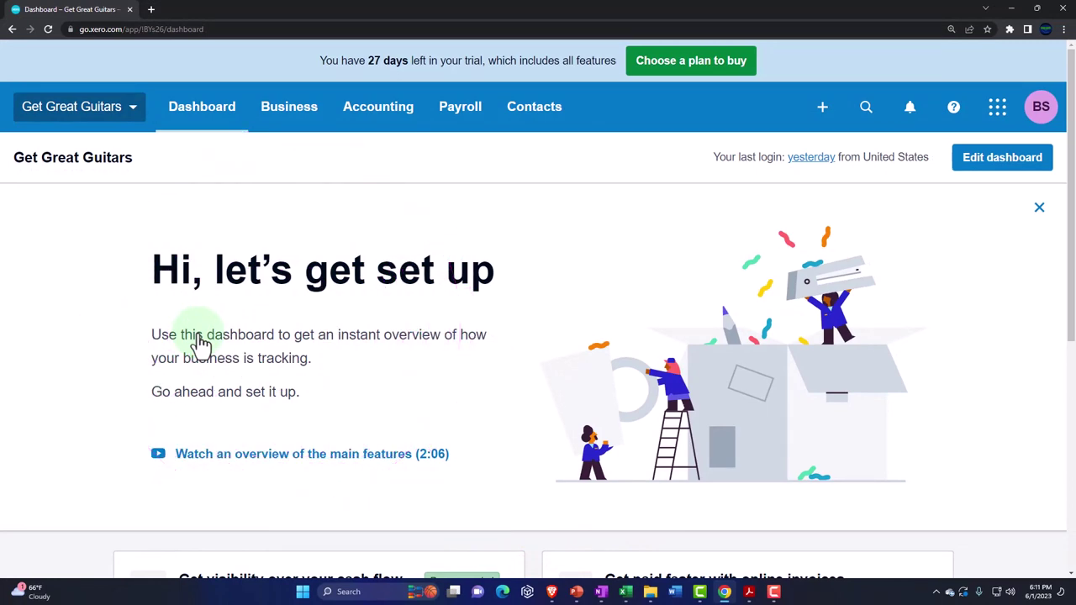
{"action": "left_click", "coordinate": [822, 107]}
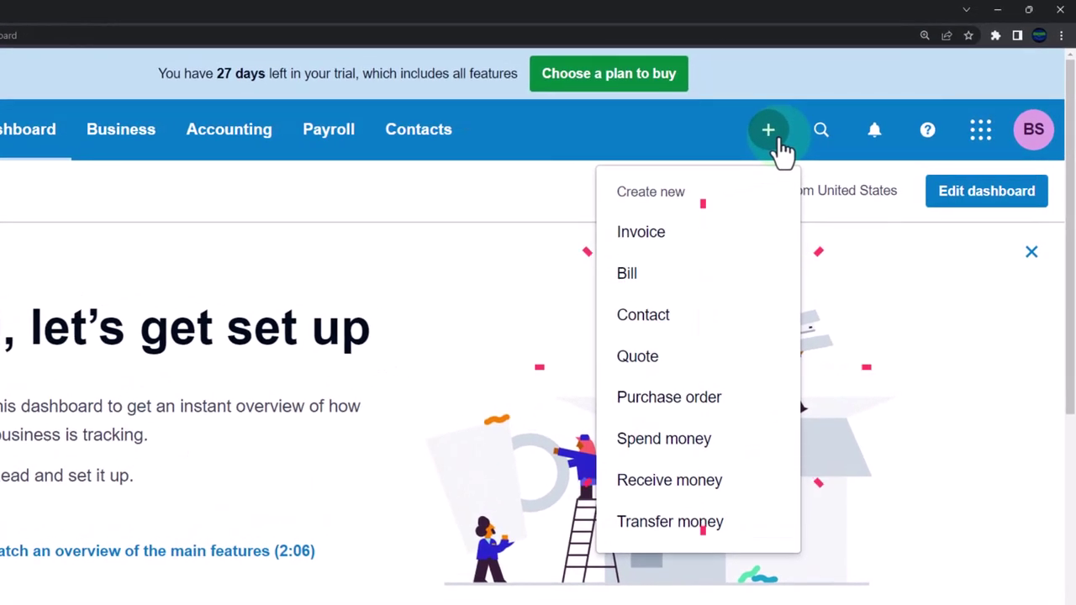
{"action": "left_click", "coordinate": [775, 139]}
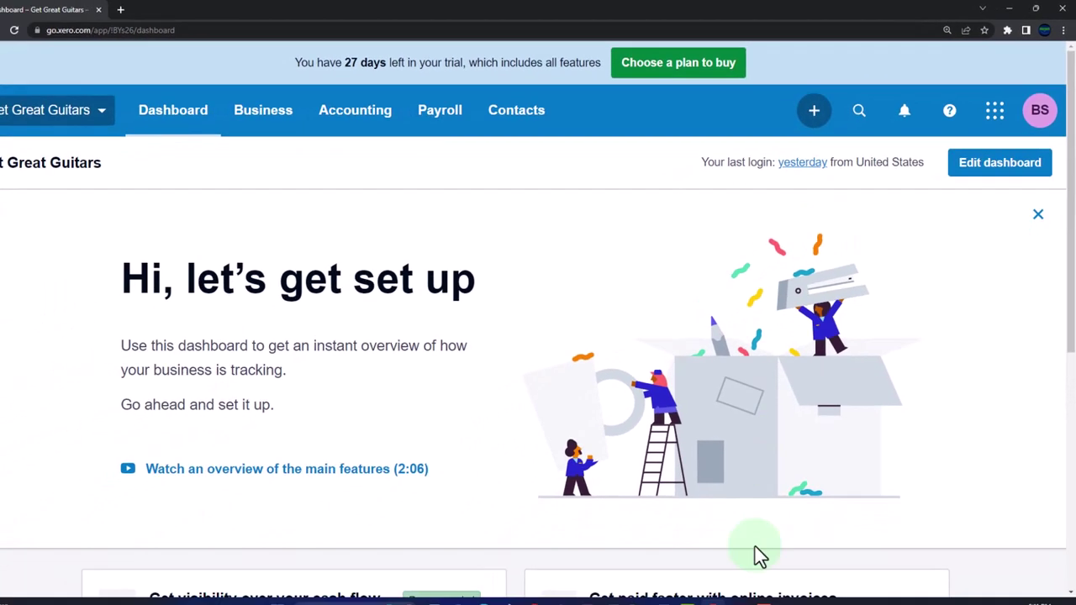
Review the opening trial balance in the PDF and the accounting workflow chart in OneNote, and return to Xero.
{"action": "left_click", "coordinate": [749, 592]}
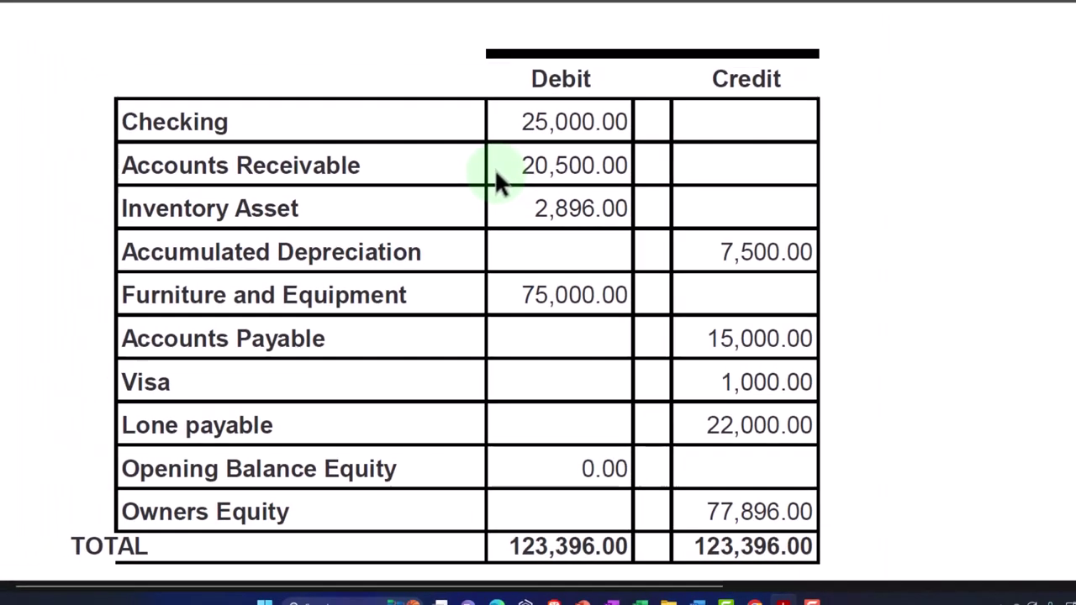
{"action": "key", "text": "alt+Tab"}
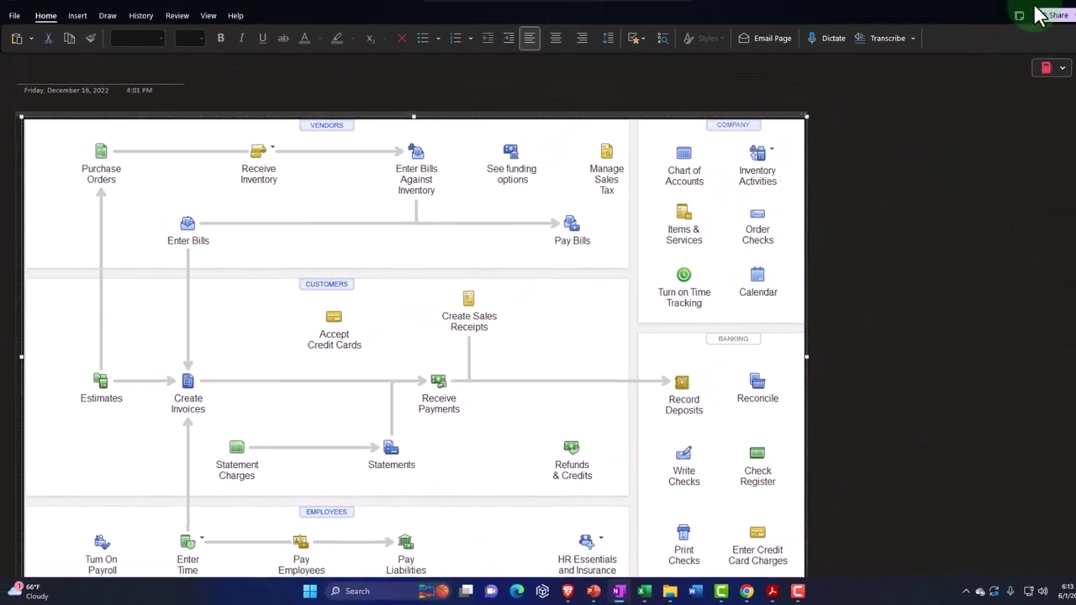
{"action": "left_click", "coordinate": [1009, 15]}
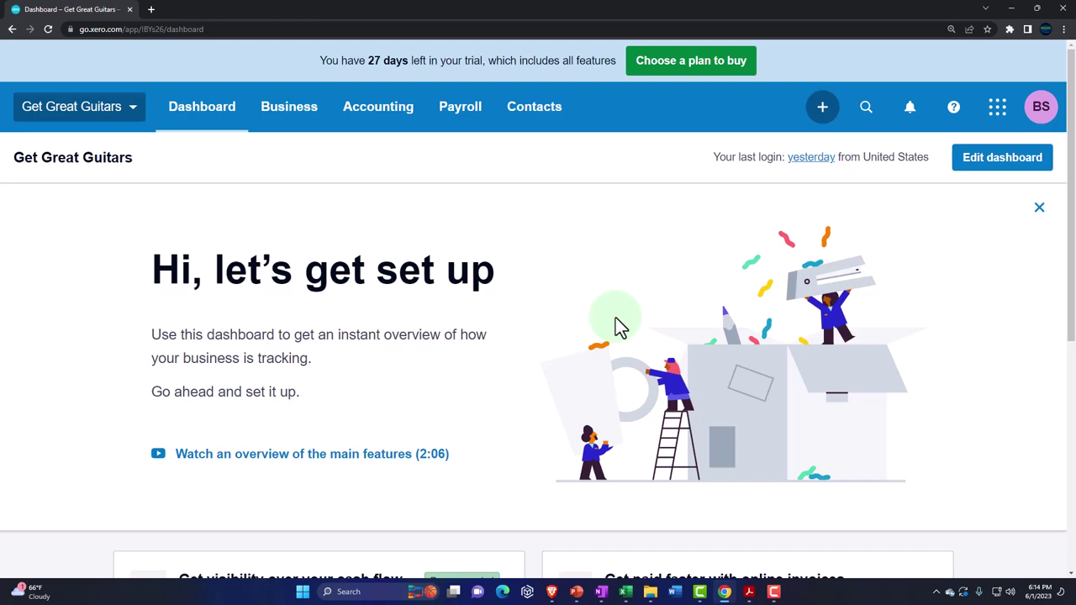
Look over the types of records and transactions that can be newly created in Xero.
{"action": "left_click", "coordinate": [823, 107]}
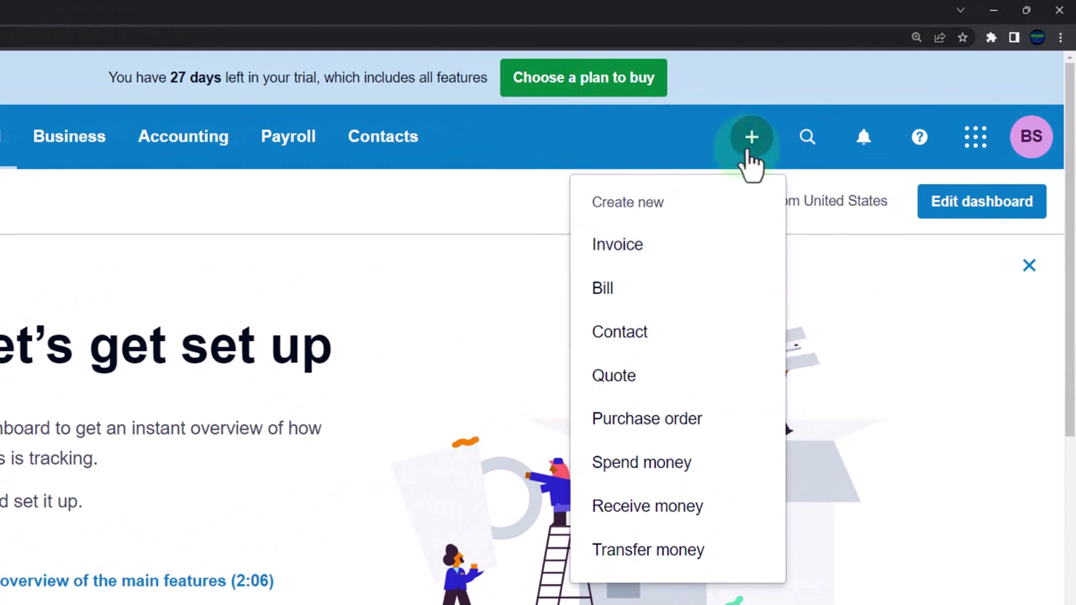
{"action": "left_click", "coordinate": [751, 156]}
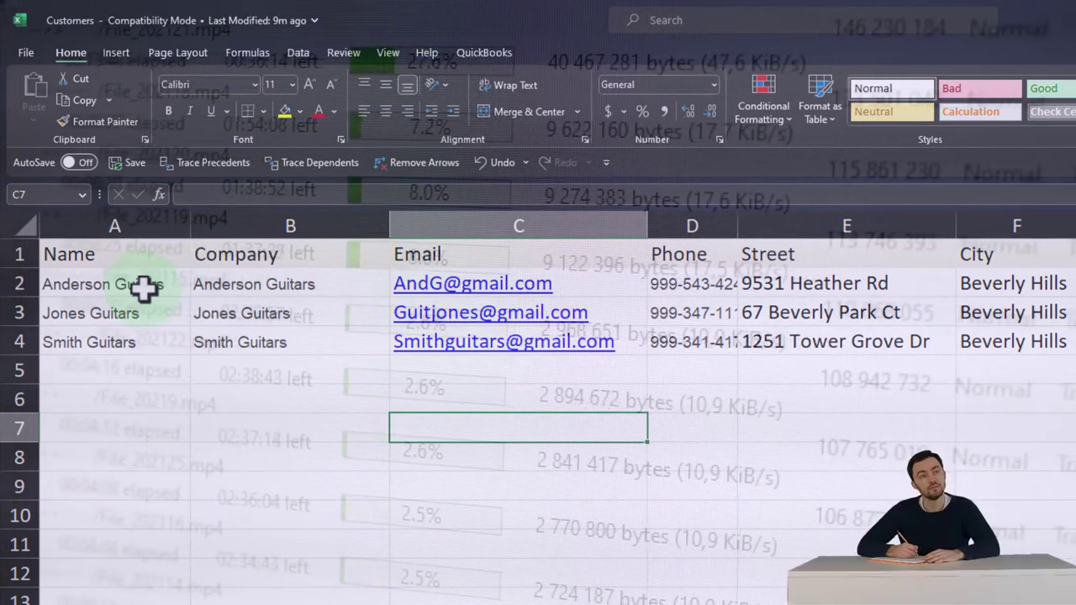
Examine the name and company columns in the Customers workbook in Excel, and move its window out of the way of Xero.
{"action": "left_click", "coordinate": [145, 288]}
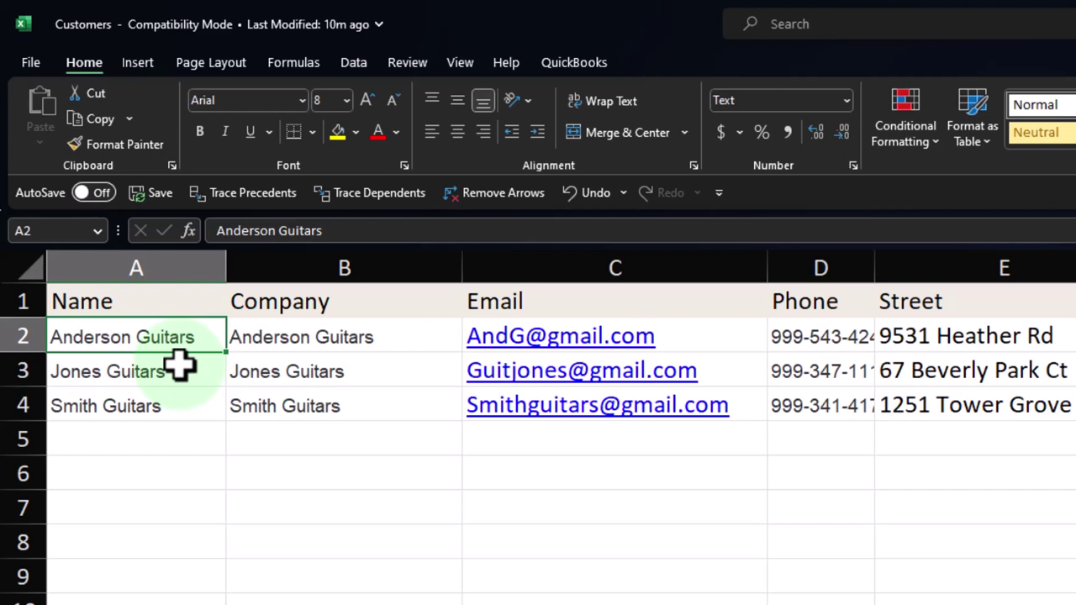
{"action": "left_click", "coordinate": [152, 478]}
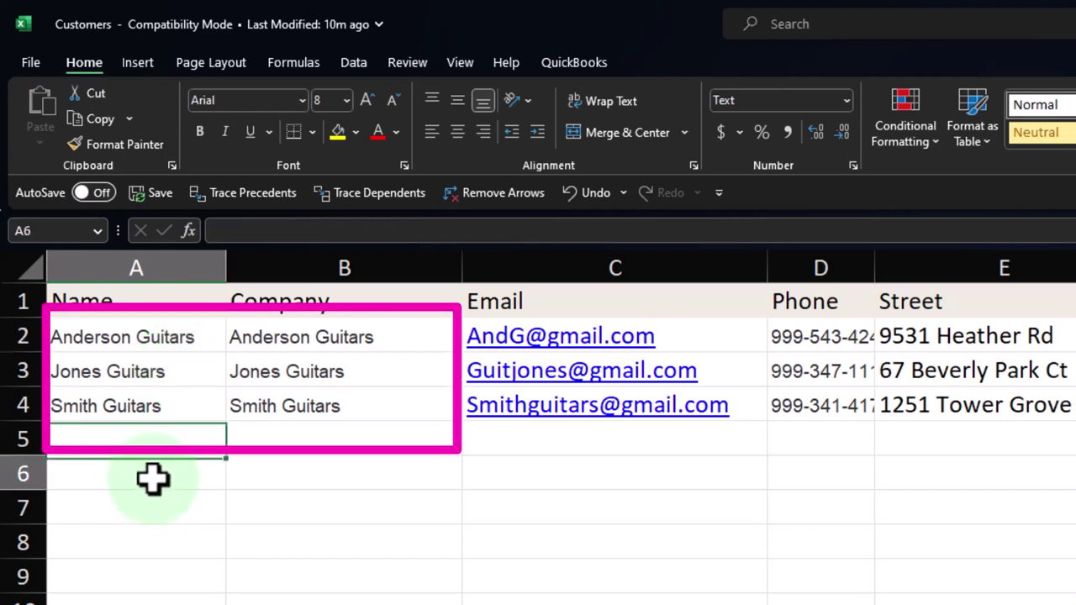
{"action": "left_click", "coordinate": [297, 475]}
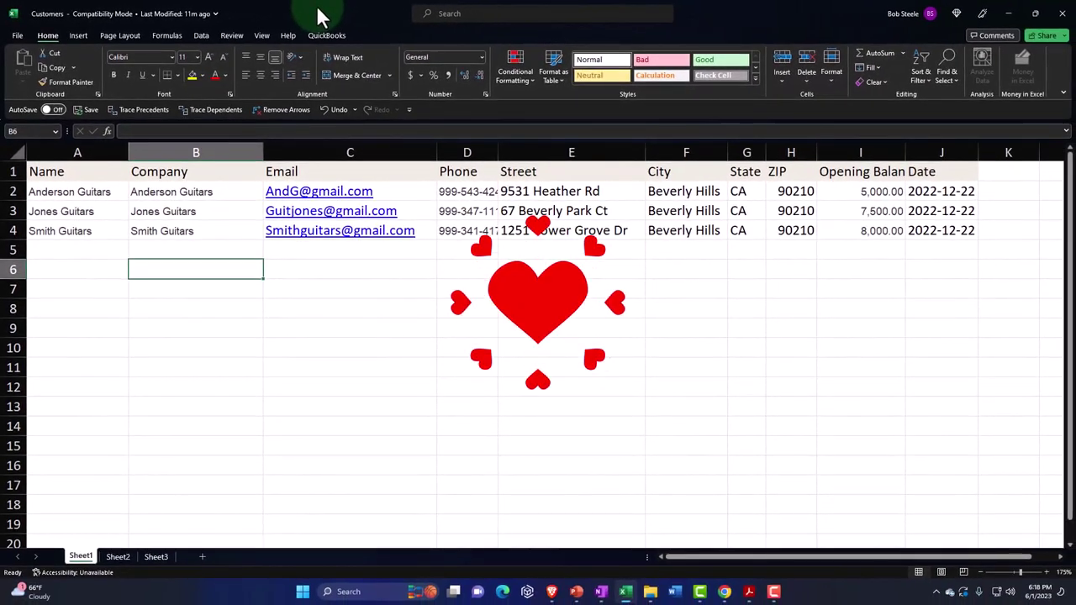
{"action": "left_click_drag", "start_coordinate": [360, 14], "coordinate": [1075, 34]}
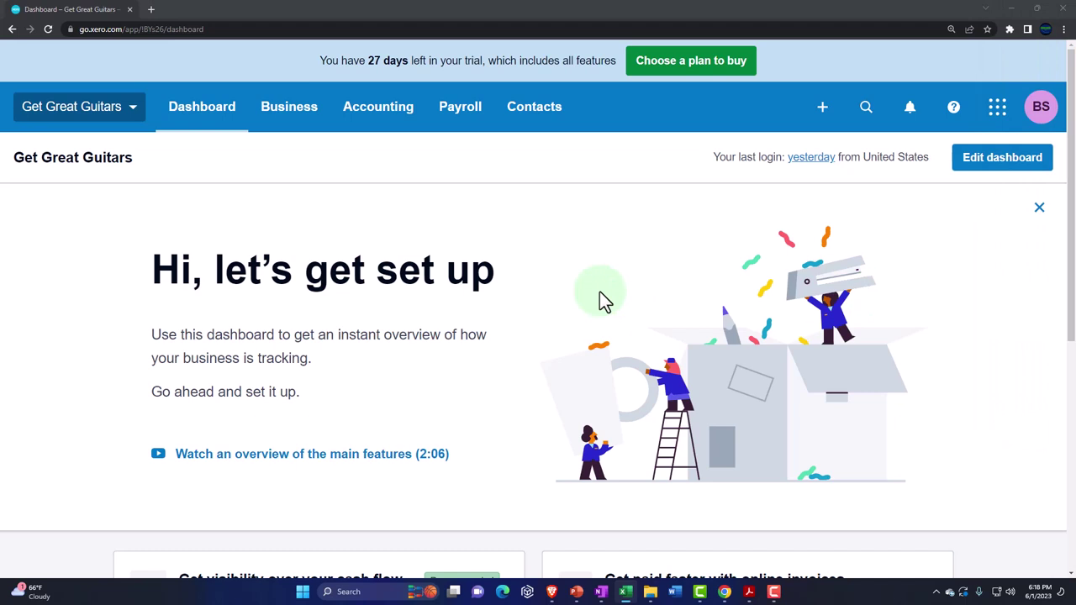
Go to the list of all contacts and start adding a new contact.
{"action": "left_click", "coordinate": [534, 122]}
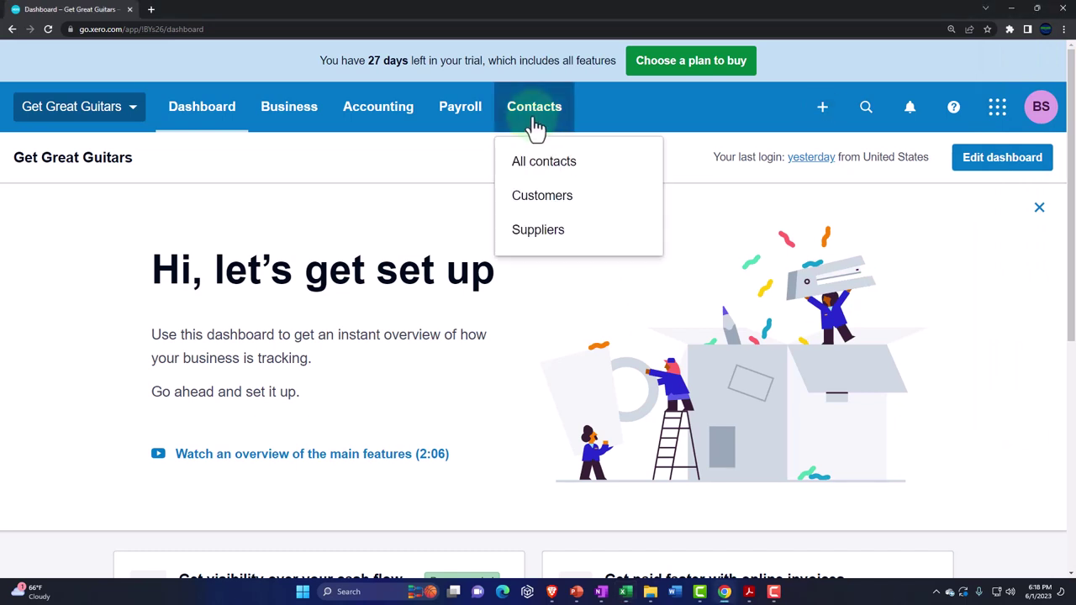
{"action": "left_click", "coordinate": [545, 168]}
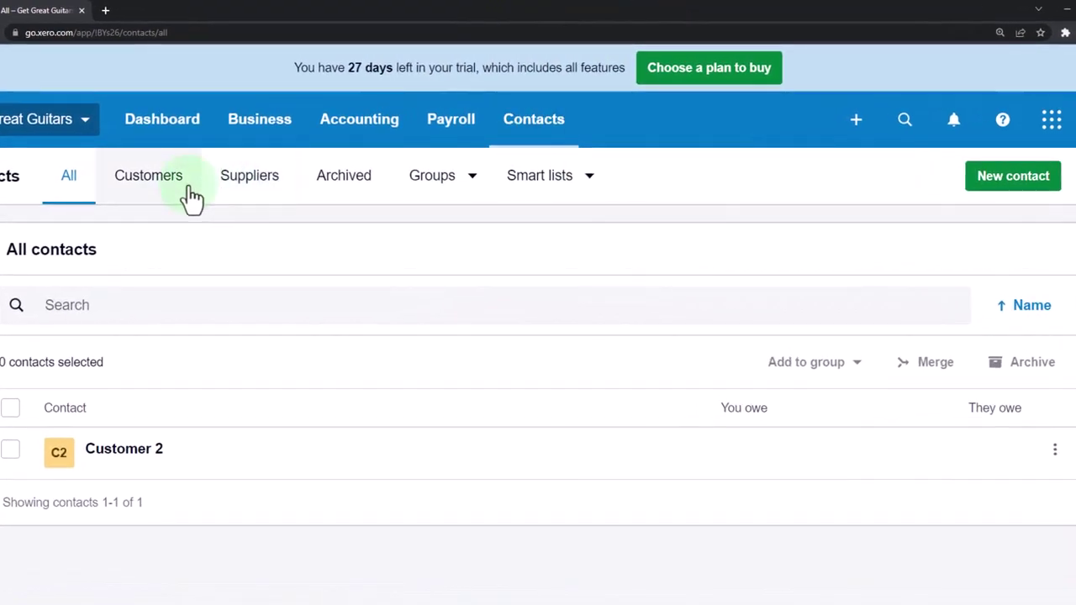
{"action": "left_click", "coordinate": [162, 199]}
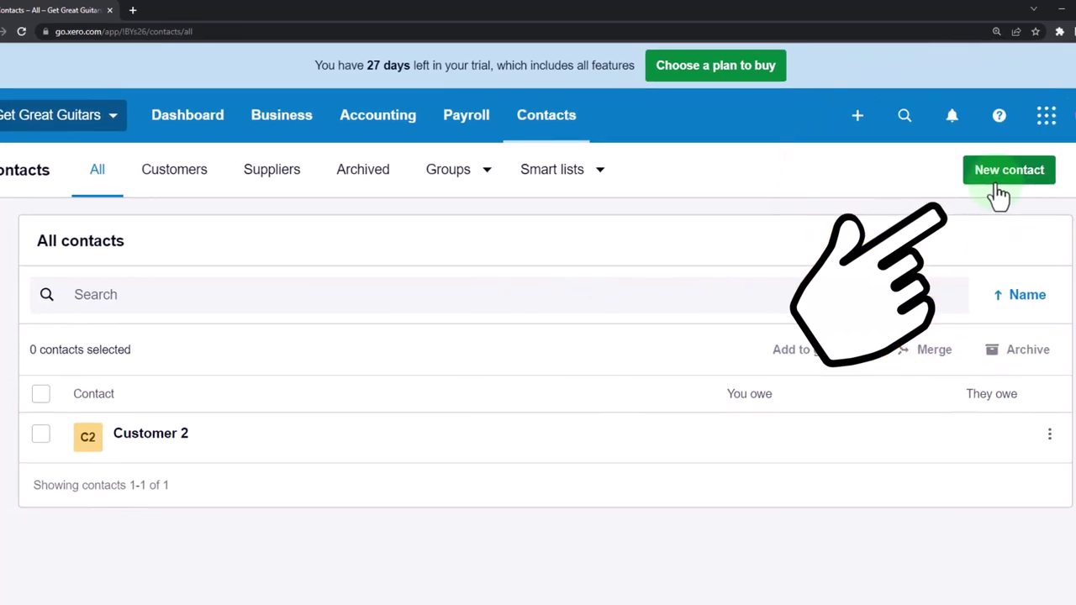
{"action": "left_click", "coordinate": [1009, 175]}
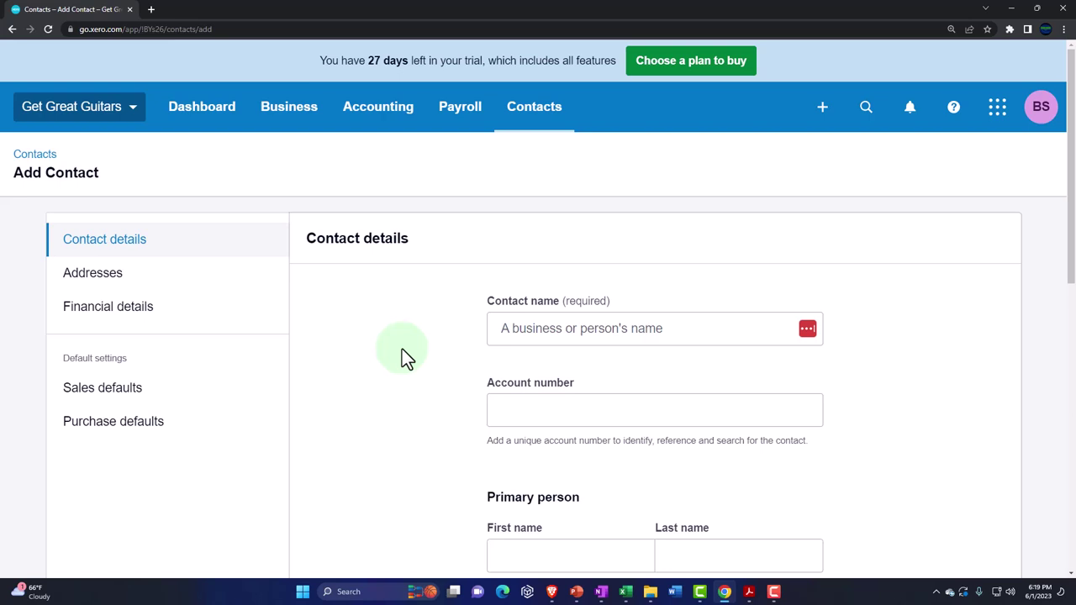
Go through the contact name, account number, primary person and email fields of the new contact's details.
{"action": "left_click", "coordinate": [511, 334]}
{"action": "scroll", "coordinate": [511, 340], "scroll_direction": "down", "scroll_amount": 1}
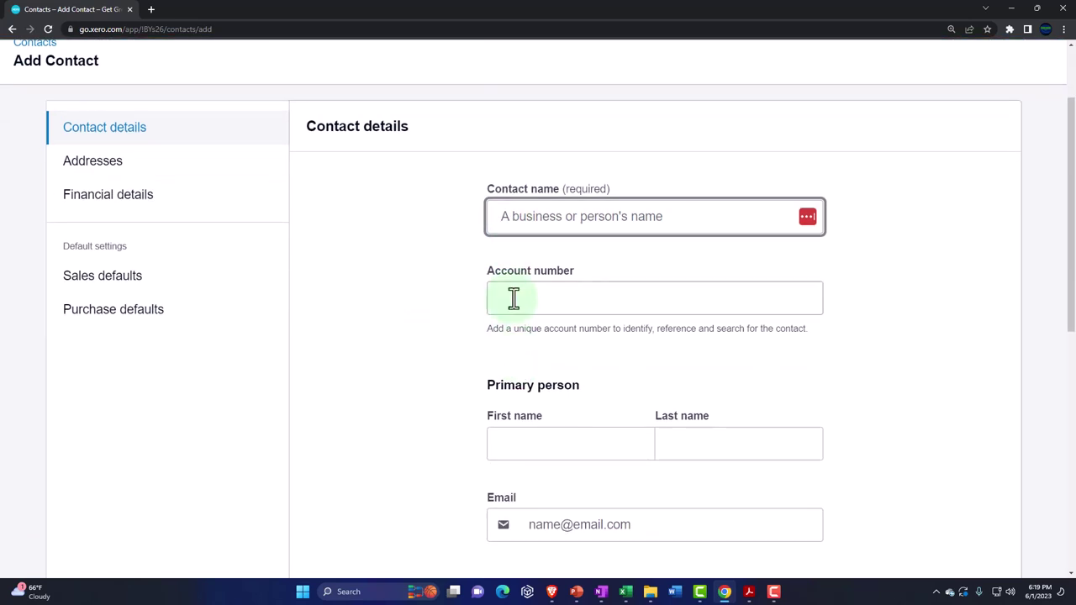
{"action": "left_click", "coordinate": [514, 299]}
{"action": "scroll", "coordinate": [428, 311], "scroll_direction": "down", "scroll_amount": 1}
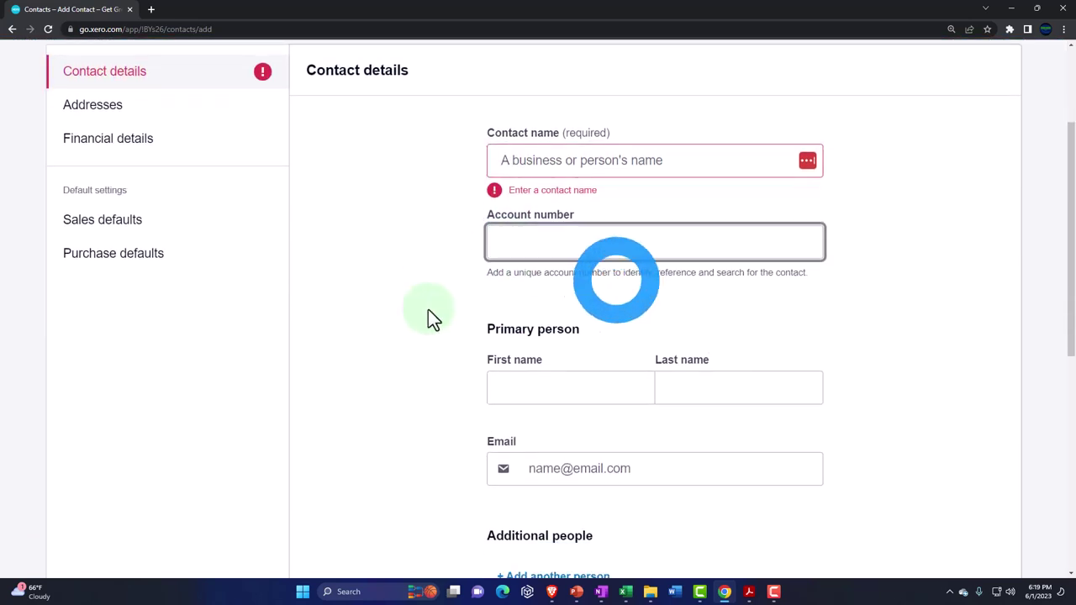
{"action": "scroll", "coordinate": [428, 309], "scroll_direction": "down", "scroll_amount": 1}
{"action": "left_click", "coordinate": [502, 339]}
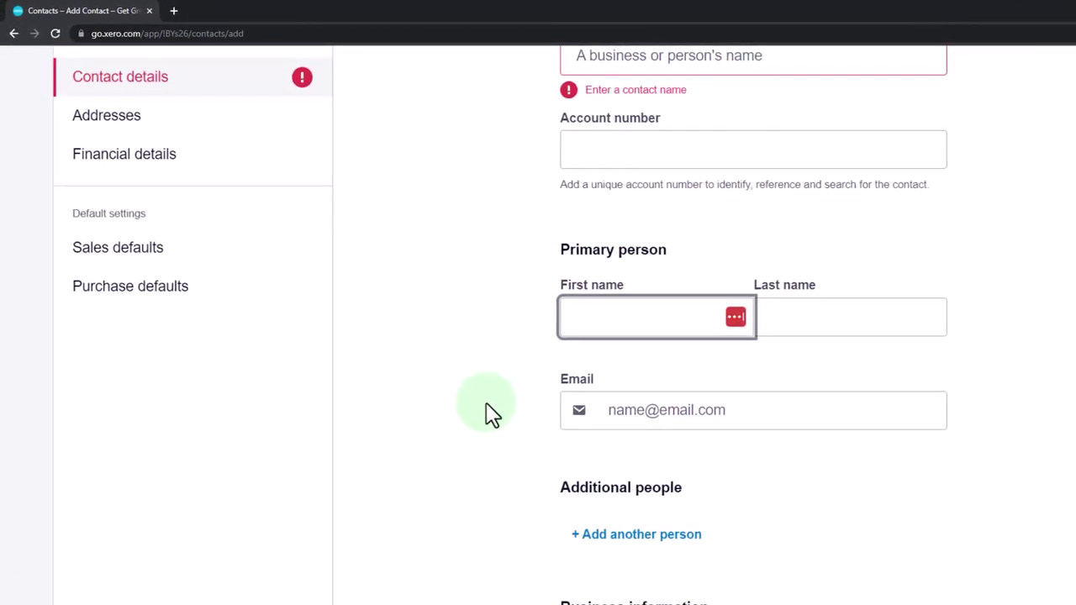
{"action": "left_click", "coordinate": [662, 410]}
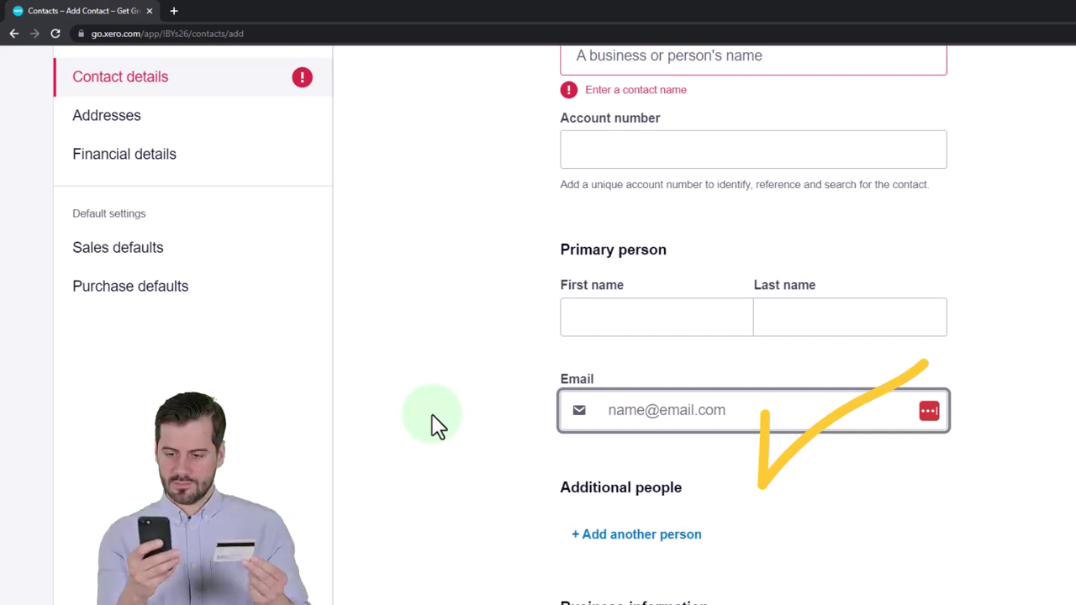
Review the additional people, business information and notes fields, and view the new contact's billing and delivery address section.
{"action": "scroll", "coordinate": [437, 425], "scroll_direction": "down", "scroll_amount": 2}
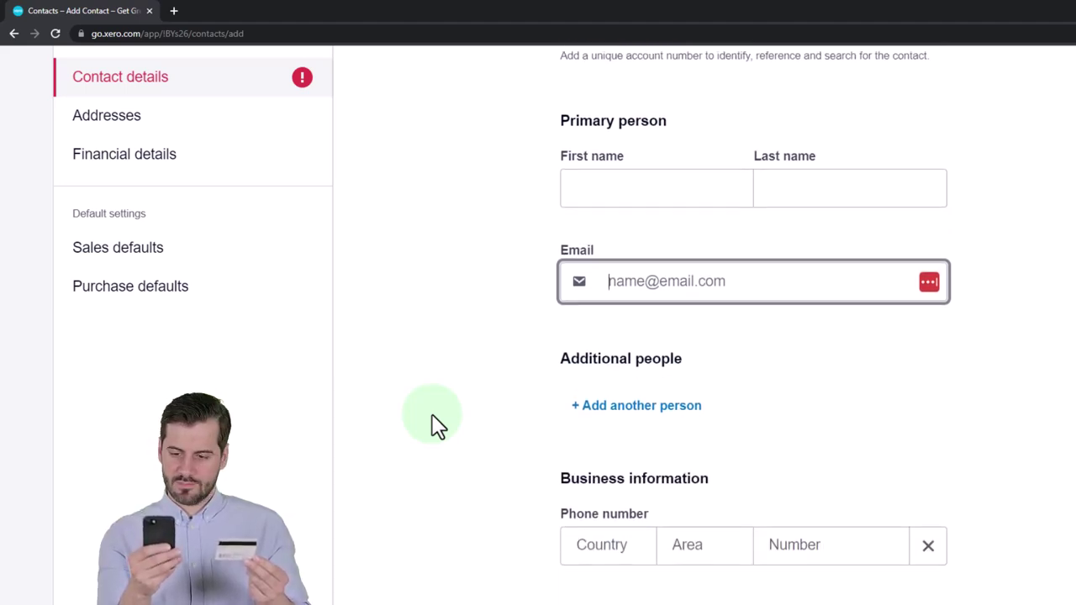
{"action": "scroll", "coordinate": [430, 414], "scroll_direction": "down", "scroll_amount": 2}
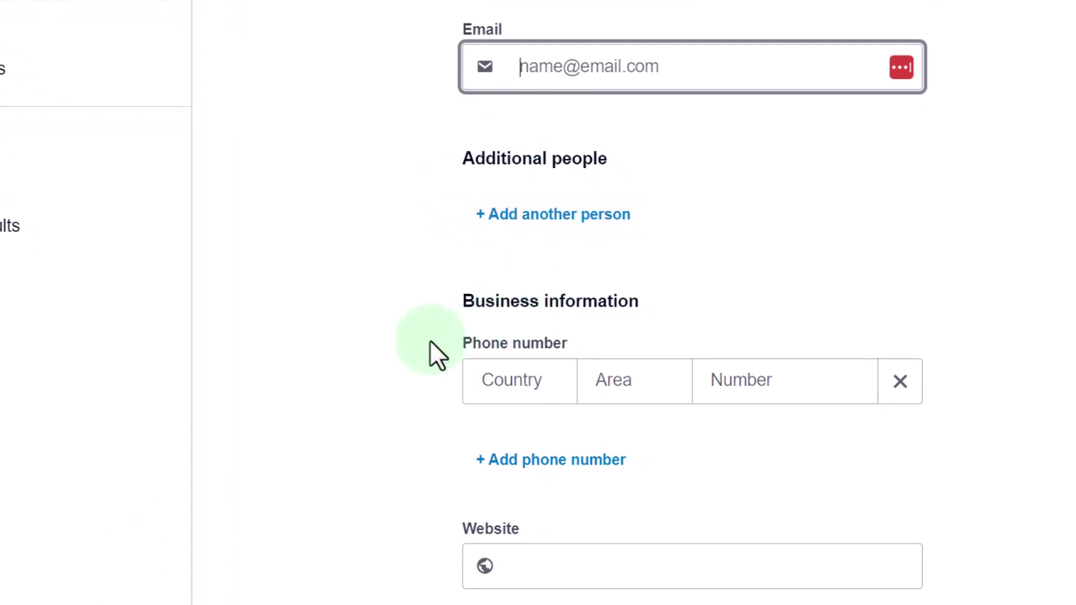
{"action": "scroll", "coordinate": [430, 340], "scroll_direction": "down", "scroll_amount": 1}
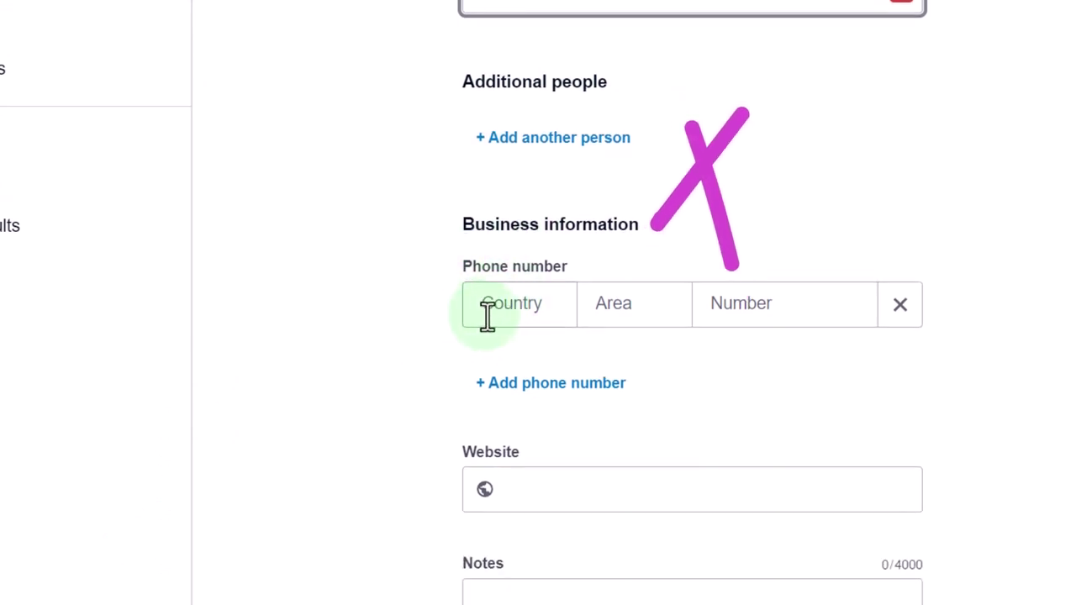
{"action": "scroll", "coordinate": [329, 353], "scroll_direction": "down", "scroll_amount": 2}
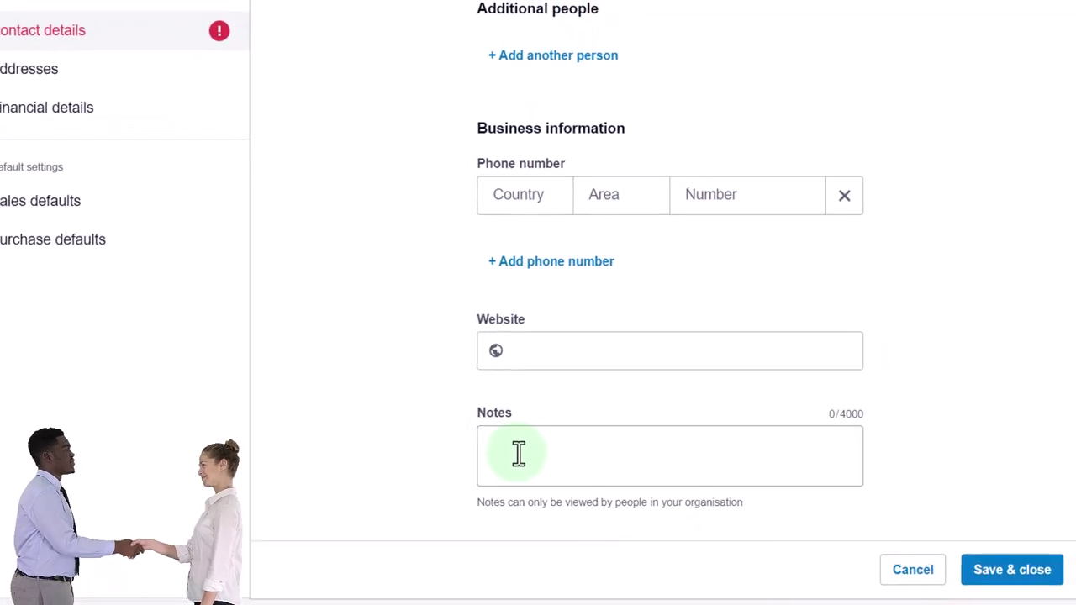
{"action": "left_click", "coordinate": [62, 74]}
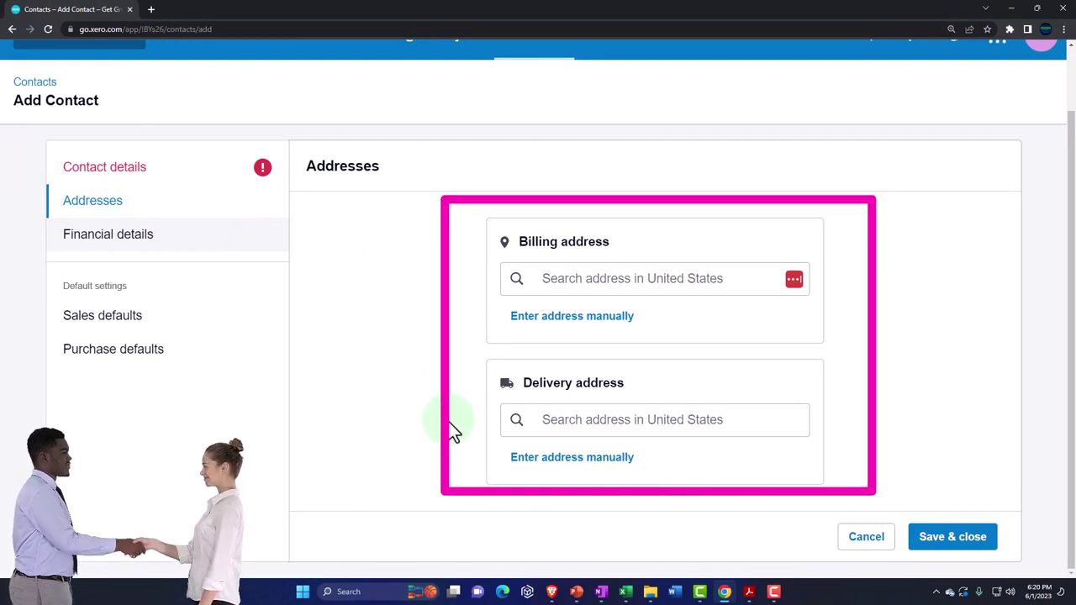
Open the new contact's sales defaults and review the sales account and invoice due date settings.
{"action": "left_click", "coordinate": [141, 324]}
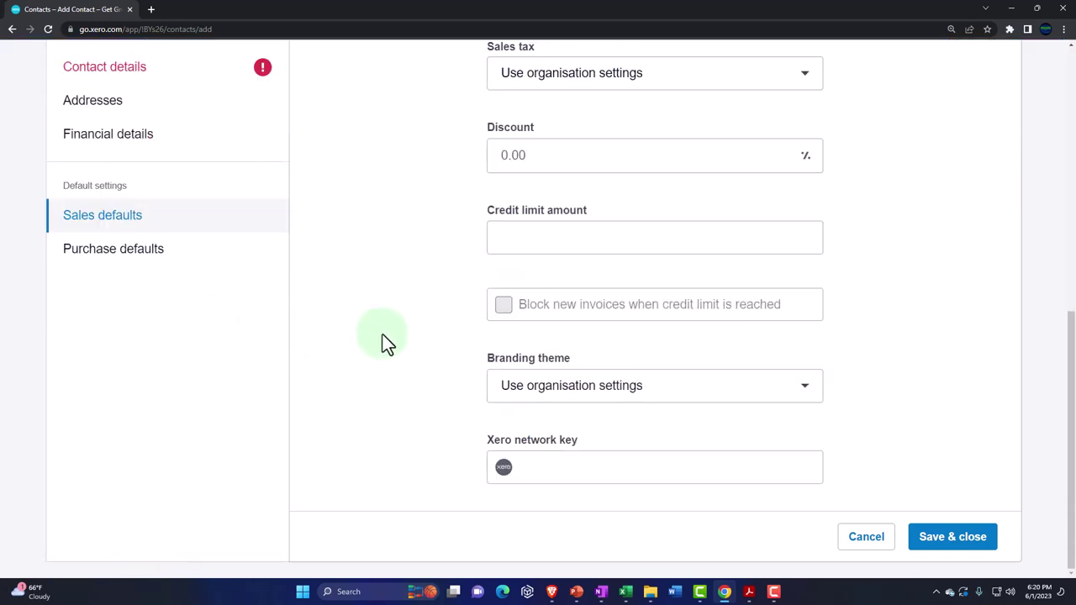
{"action": "scroll", "coordinate": [383, 334], "scroll_direction": "up", "scroll_amount": 7}
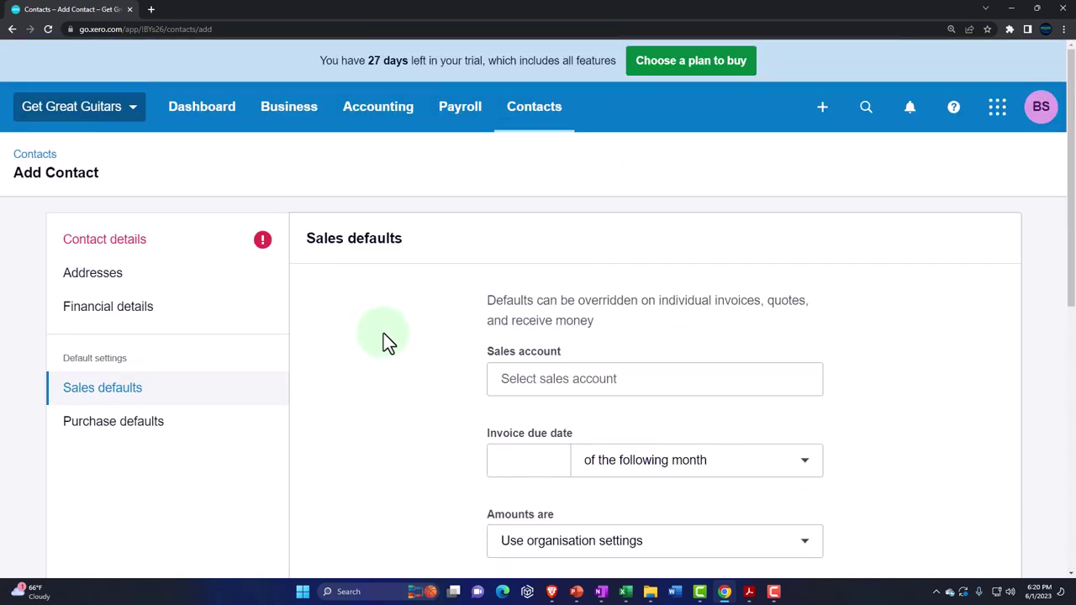
{"action": "scroll", "coordinate": [383, 333], "scroll_direction": "down", "scroll_amount": 2}
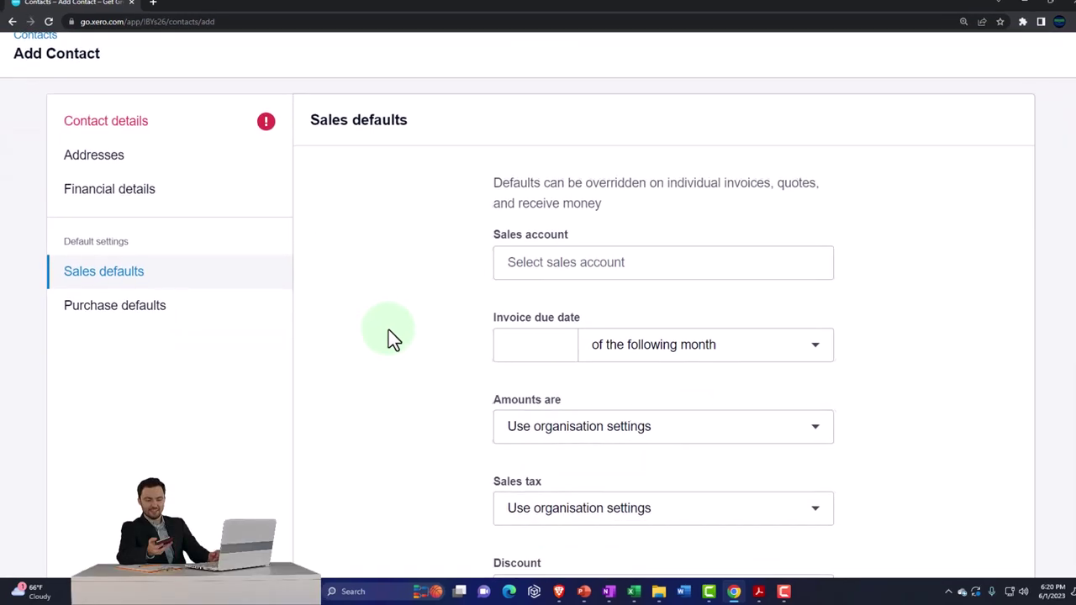
{"action": "scroll", "coordinate": [387, 330], "scroll_direction": "down", "scroll_amount": 1}
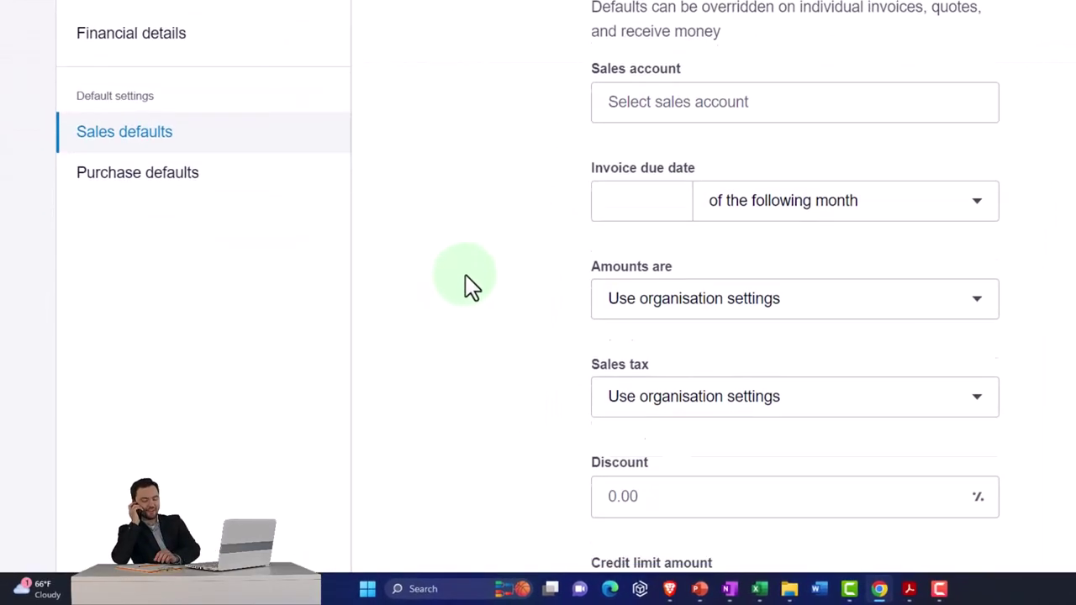
{"action": "scroll", "coordinate": [471, 286], "scroll_direction": "down", "scroll_amount": 1}
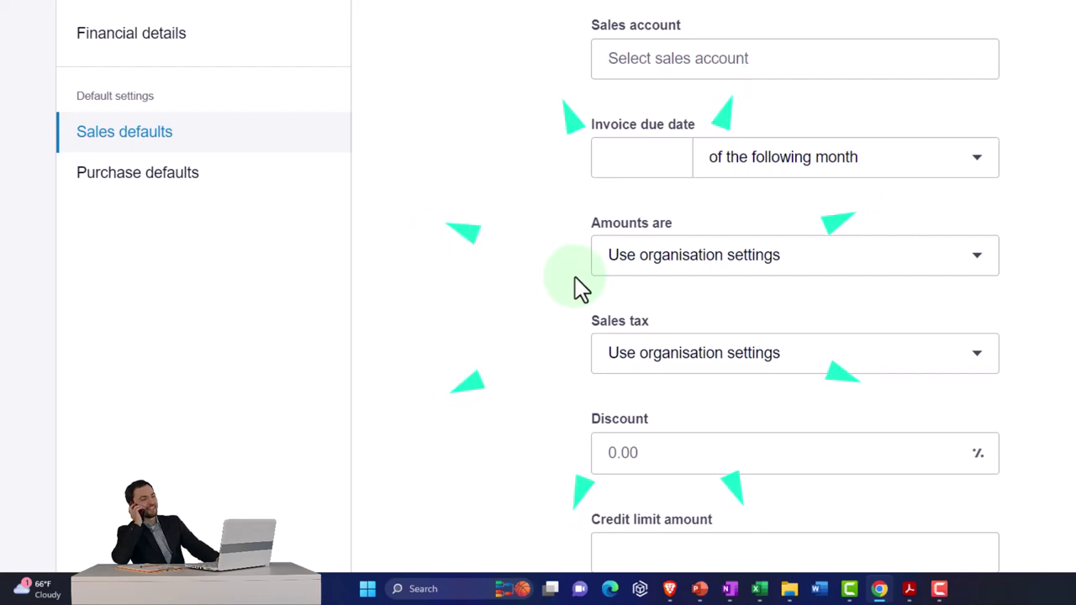
Inspect the choices for Amounts are and Sales tax in the sales defaults, and view the discount and credit limit fields.
{"action": "left_click", "coordinate": [697, 283]}
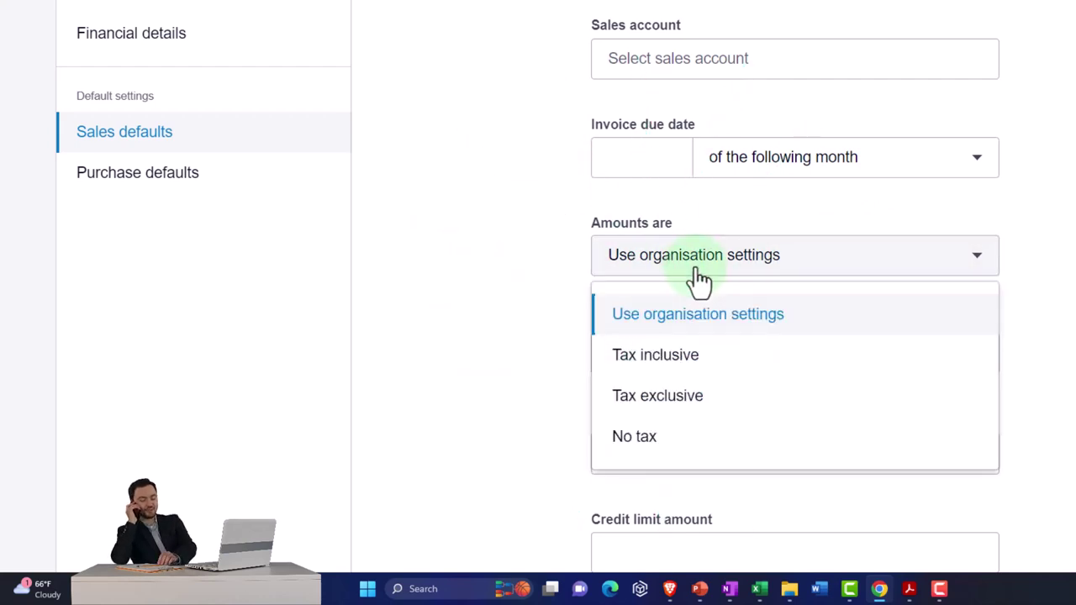
{"action": "left_click", "coordinate": [513, 306]}
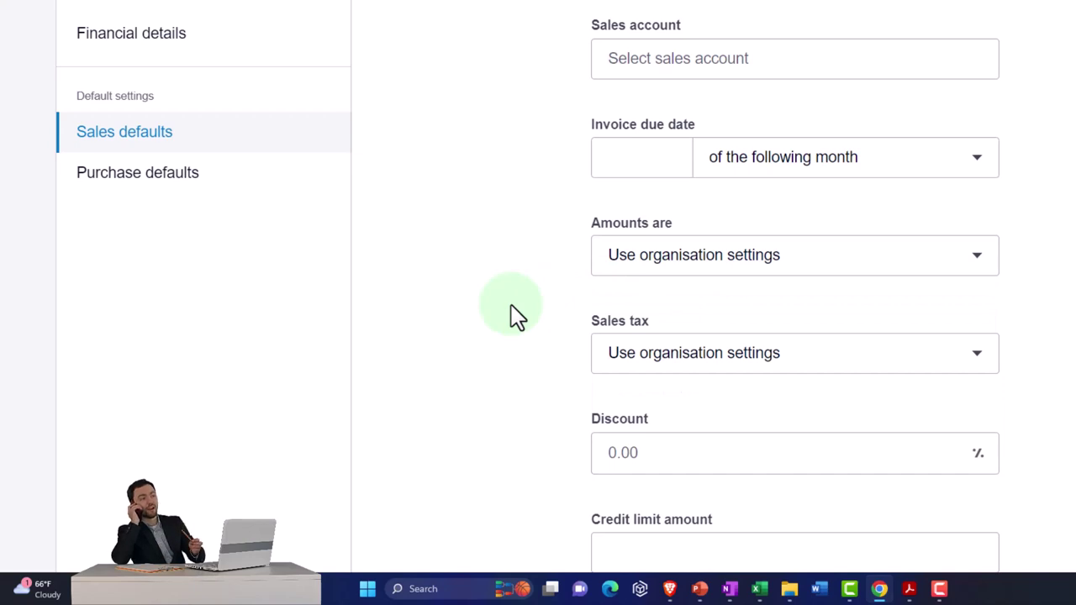
{"action": "left_click", "coordinate": [739, 355]}
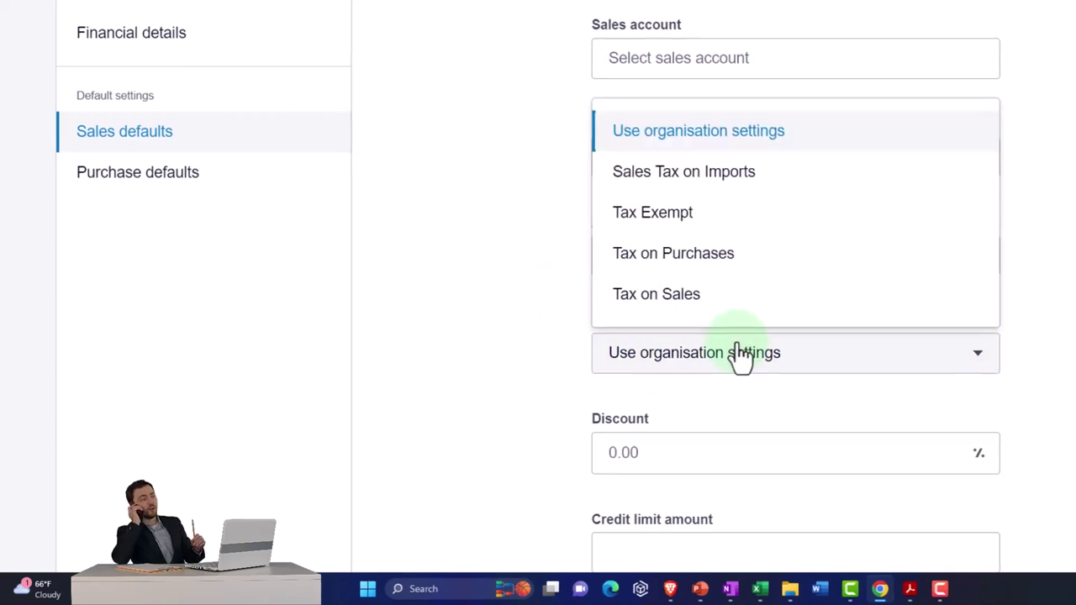
{"action": "left_click", "coordinate": [496, 332]}
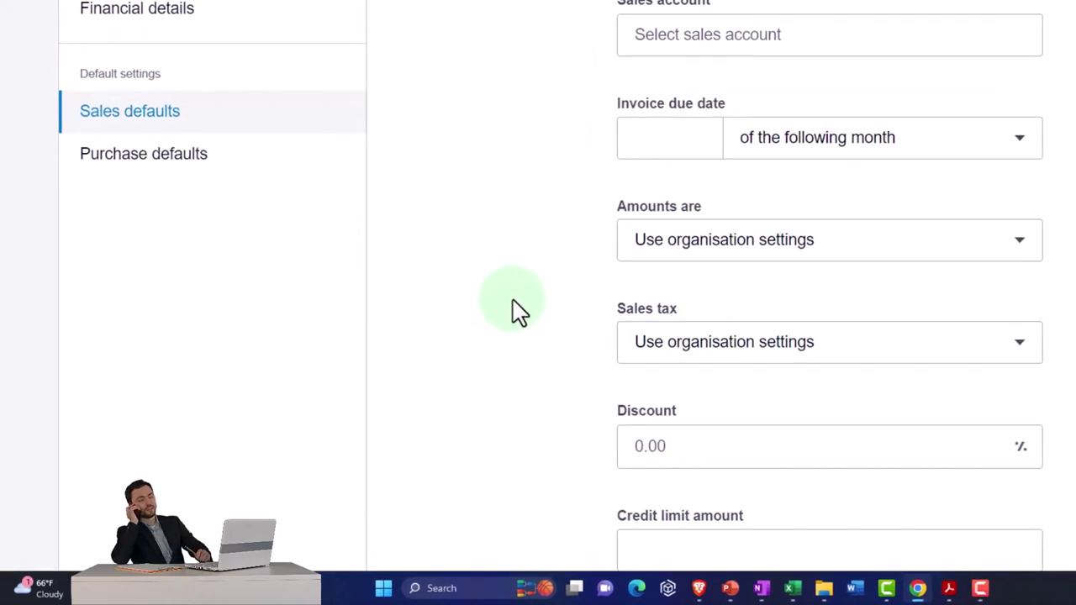
{"action": "scroll", "coordinate": [520, 311], "scroll_direction": "down", "scroll_amount": 2}
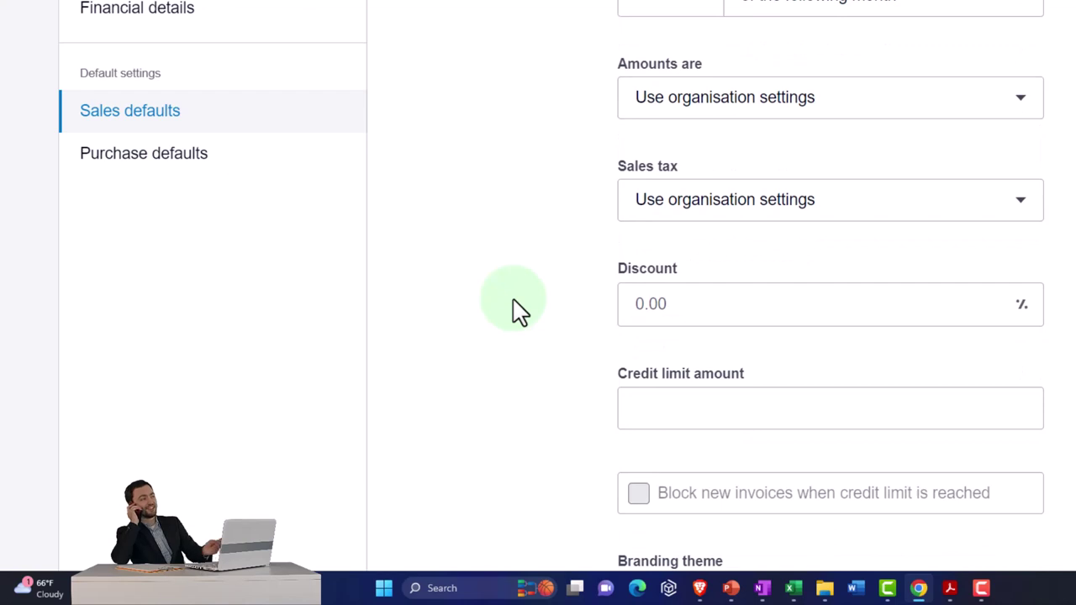
Go through the discount, credit limit and Xero network key fields in the sales defaults, and inspect the Branding theme choices.
{"action": "scroll", "coordinate": [520, 311], "scroll_direction": "down", "scroll_amount": 1}
{"action": "scroll", "coordinate": [589, 252], "scroll_direction": "down", "scroll_amount": 1}
{"action": "left_click", "coordinate": [754, 174]}
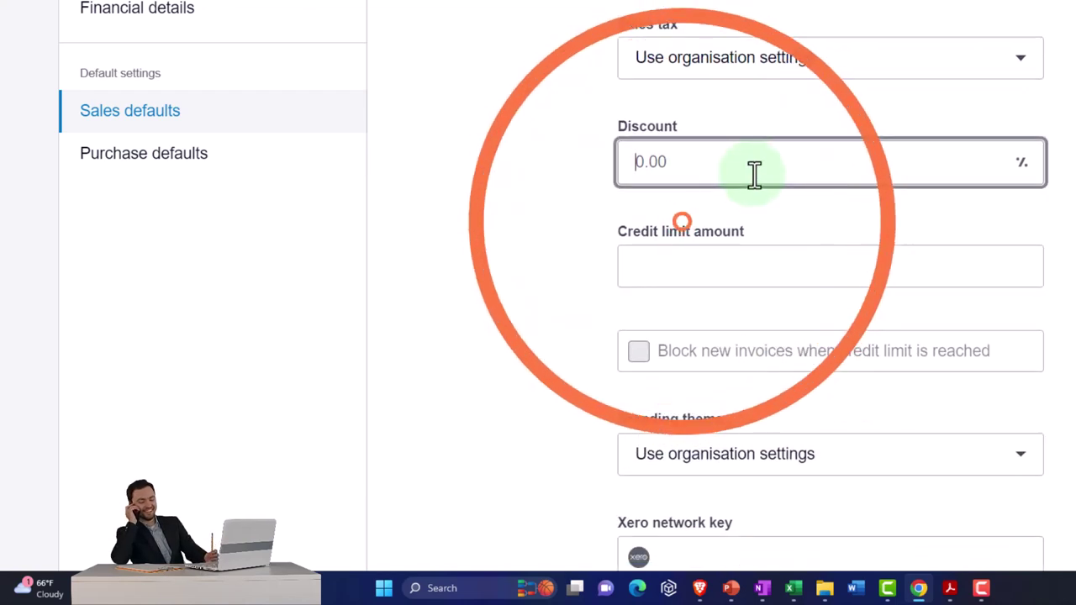
{"action": "left_click", "coordinate": [548, 211]}
{"action": "scroll", "coordinate": [548, 210], "scroll_direction": "down", "scroll_amount": 1}
{"action": "scroll", "coordinate": [547, 211], "scroll_direction": "down", "scroll_amount": 1}
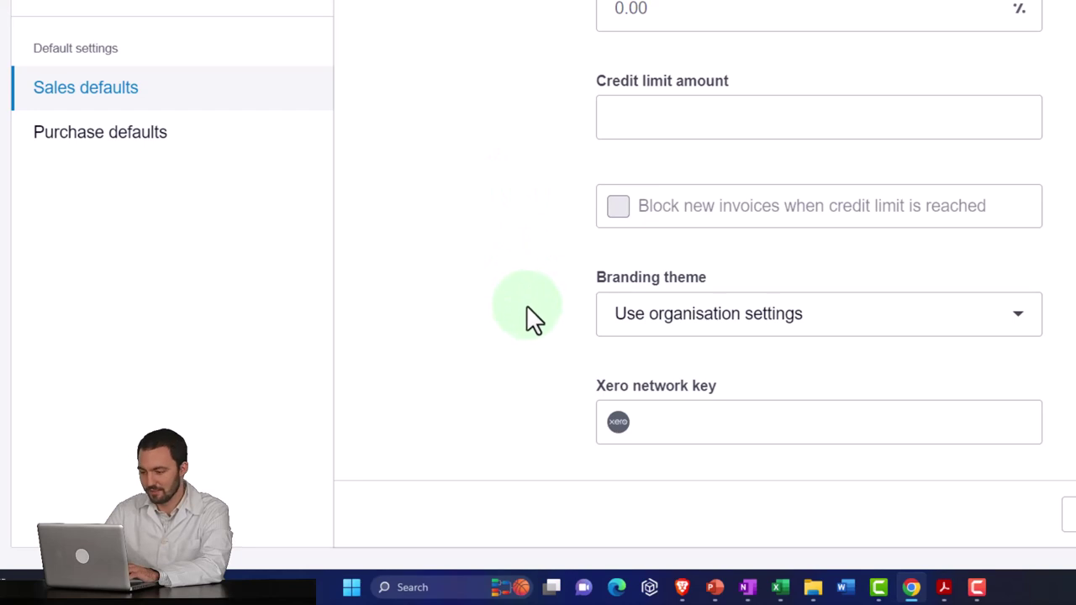
{"action": "left_click", "coordinate": [1025, 318]}
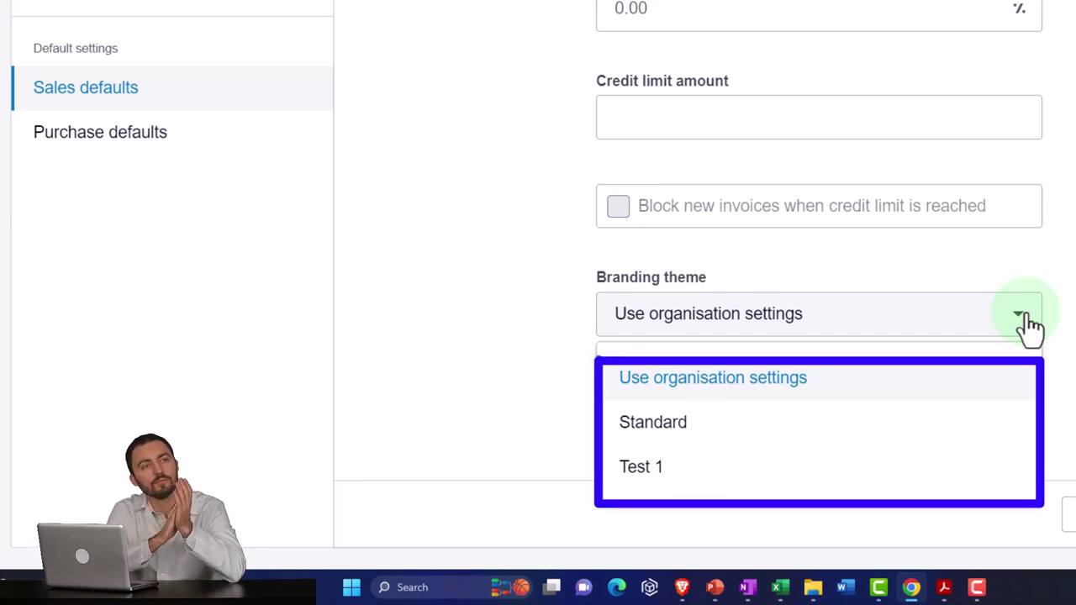
{"action": "left_click", "coordinate": [1026, 319]}
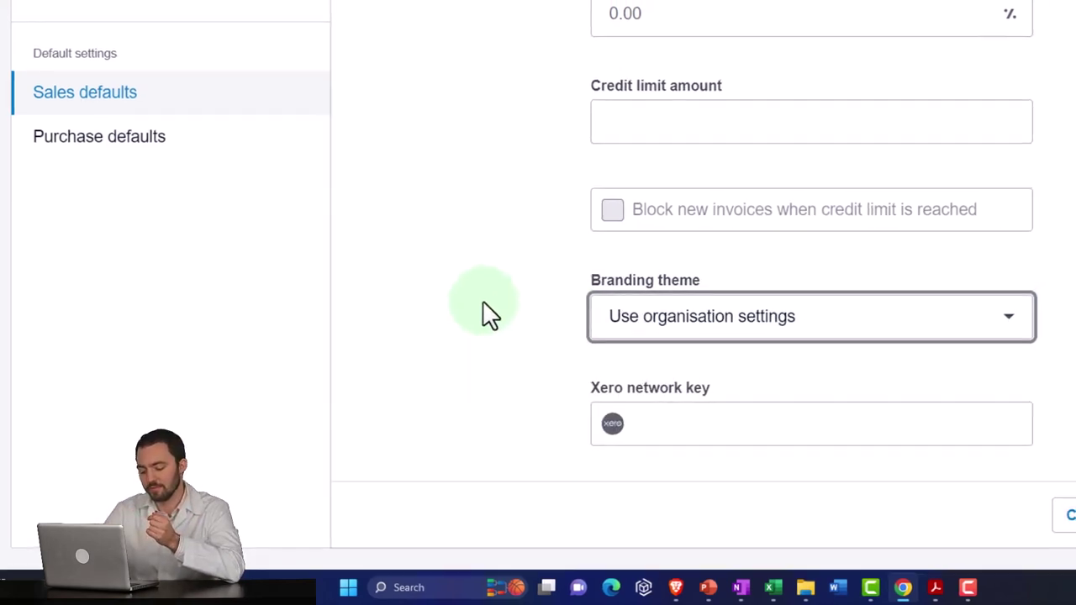
Open the new contact's purchase defaults and inspect the choices for Purchase account, Amounts are and Purchase tax.
{"action": "left_click", "coordinate": [105, 137]}
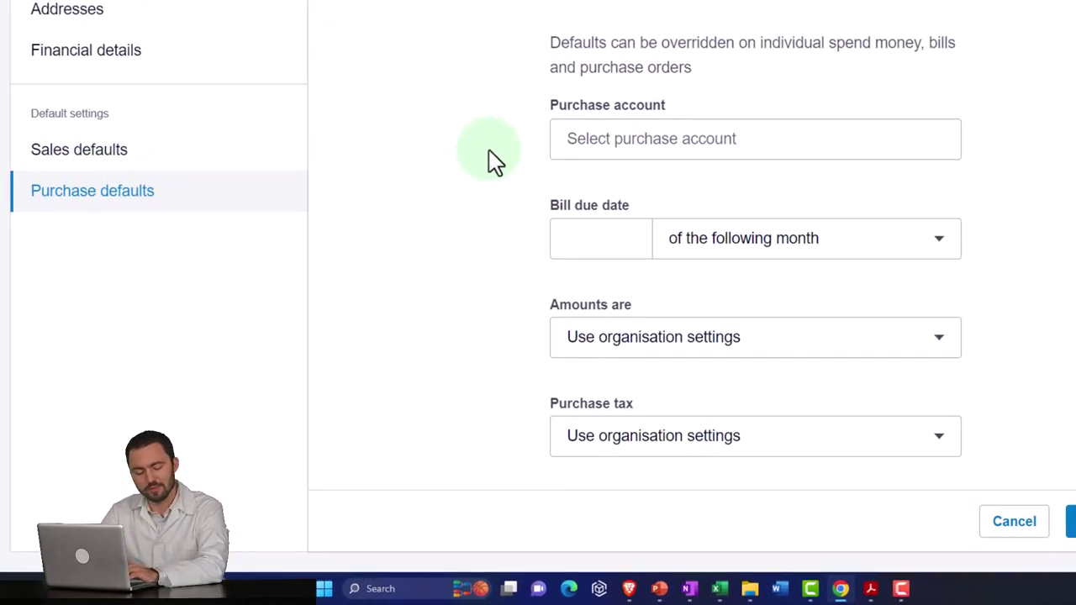
{"action": "left_click", "coordinate": [587, 139]}
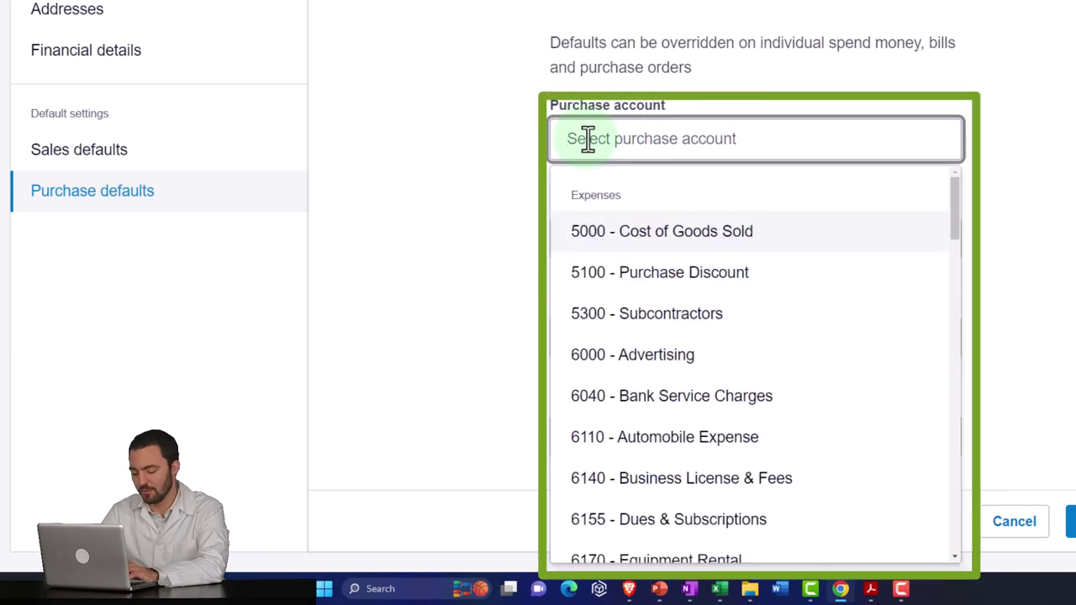
{"action": "left_click", "coordinate": [461, 211]}
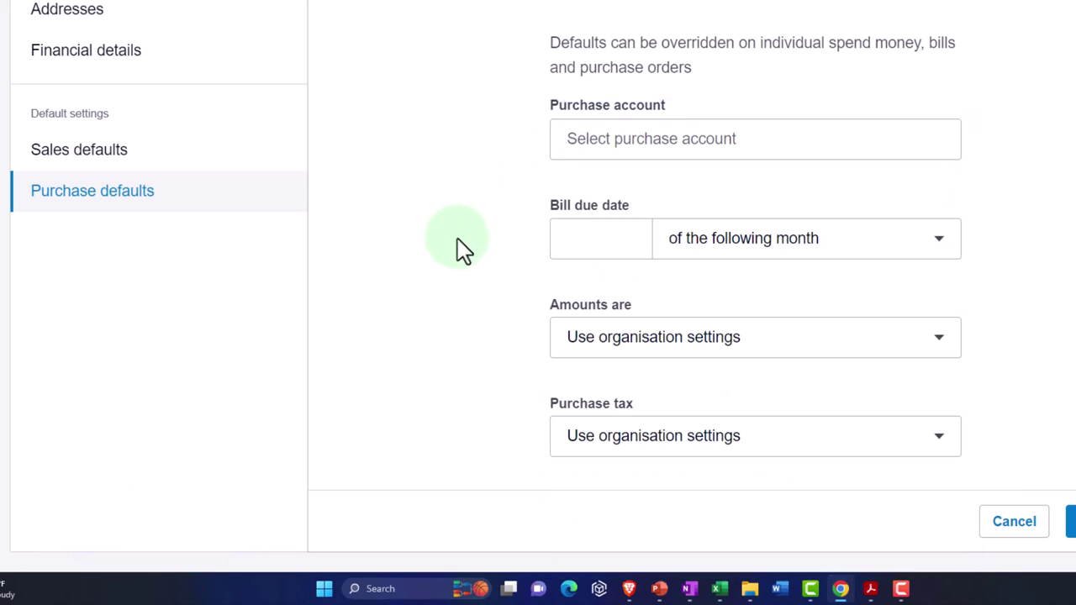
{"action": "left_click", "coordinate": [663, 345]}
{"action": "left_click", "coordinate": [688, 392]}
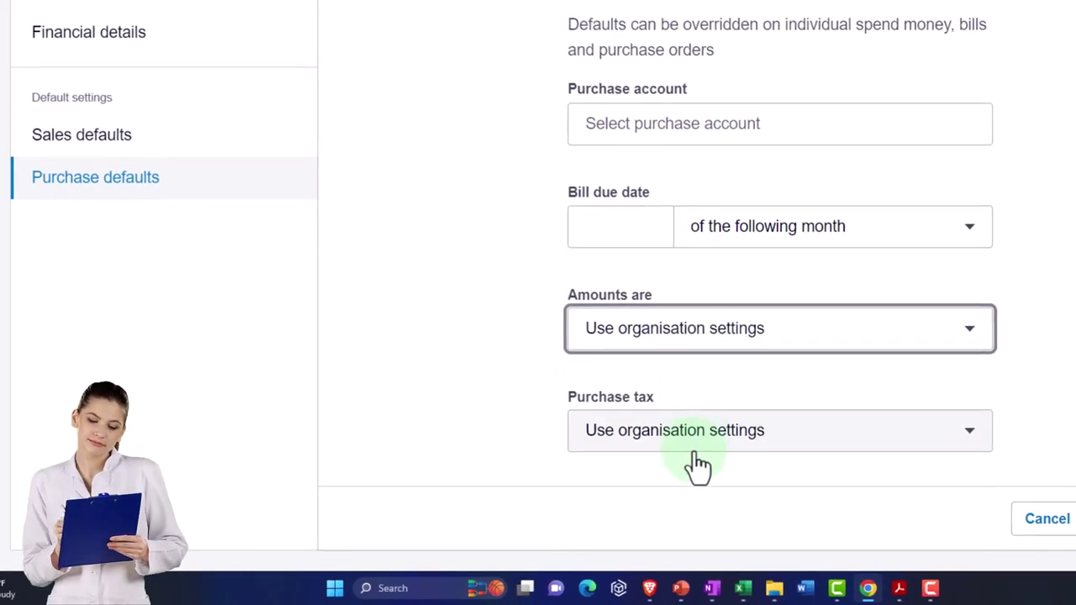
{"action": "left_click", "coordinate": [688, 450]}
{"action": "left_click", "coordinate": [689, 452]}
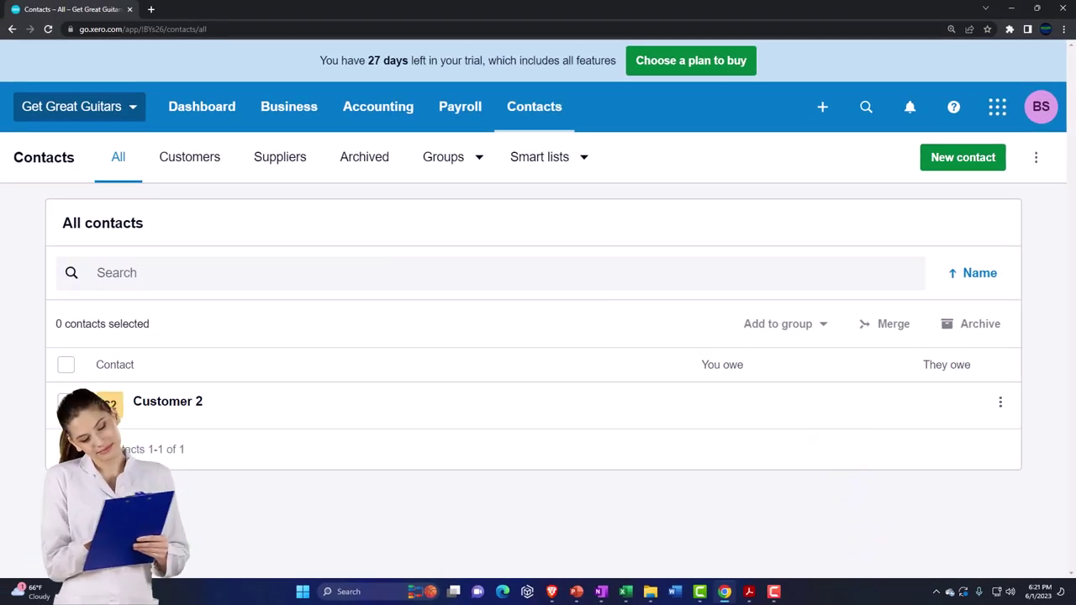
Switch to the Customers workbook in Excel and examine the customer name, email, phone and address columns and the opening balances.
{"action": "key", "text": "alt+Tab"}
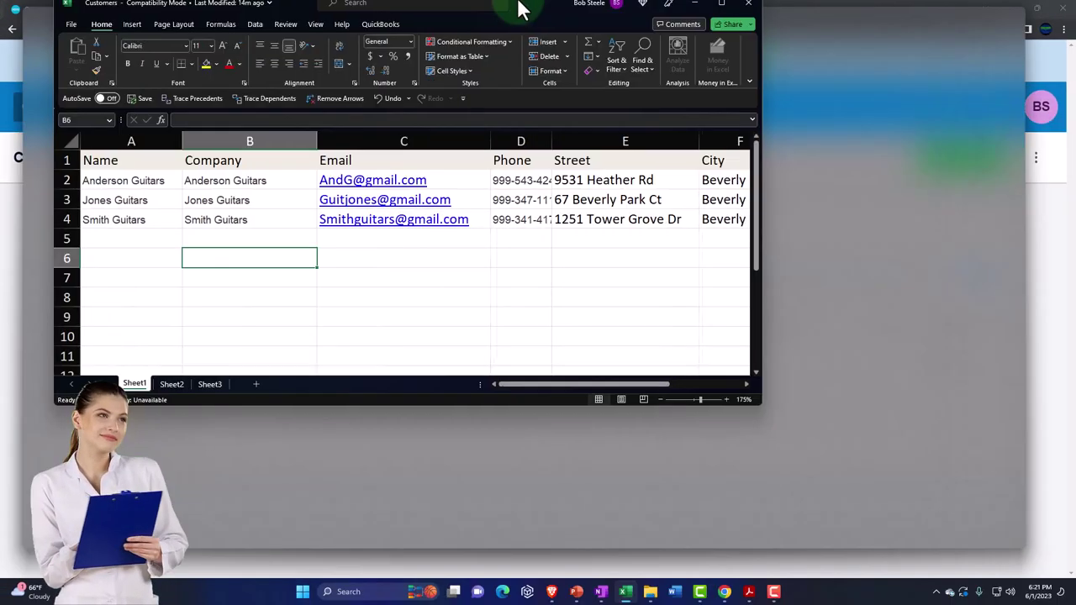
{"action": "left_click", "coordinate": [103, 235]}
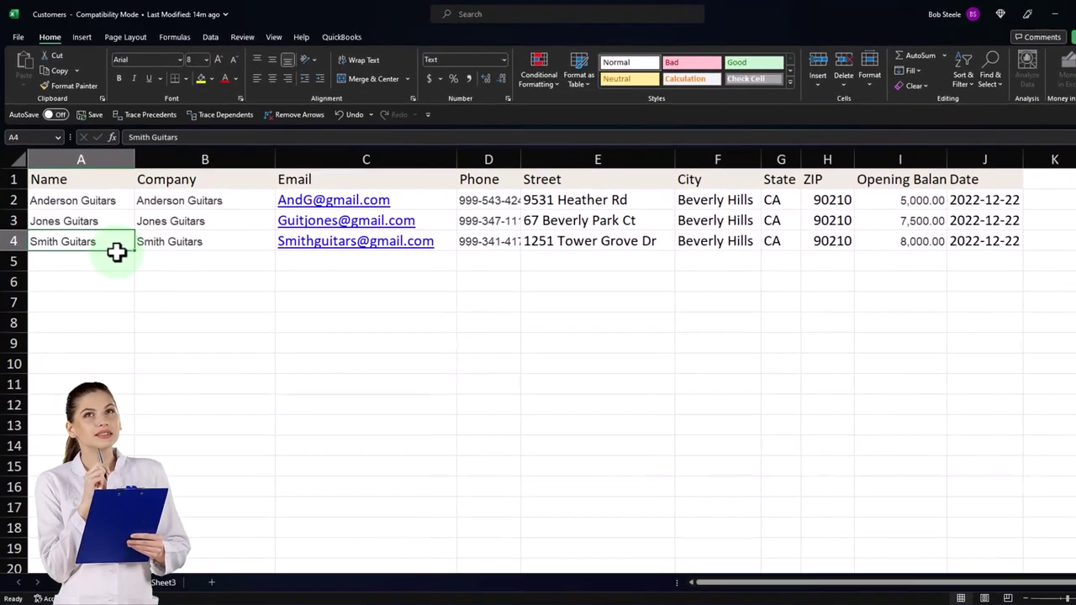
{"action": "left_click", "coordinate": [380, 278]}
{"action": "left_click", "coordinate": [468, 272]}
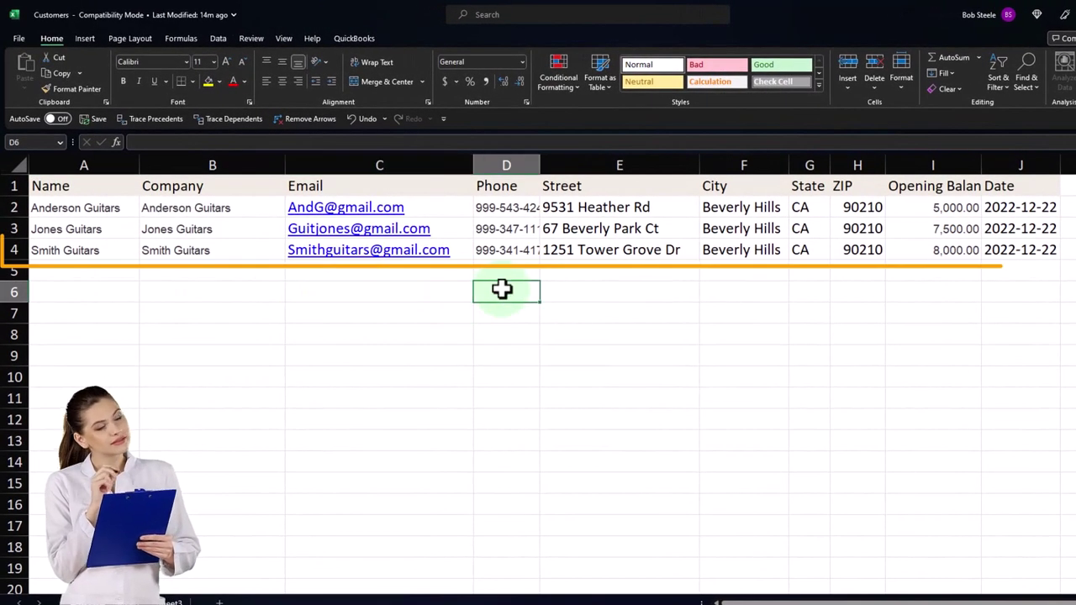
{"action": "left_click", "coordinate": [588, 291]}
{"action": "left_click", "coordinate": [733, 291]}
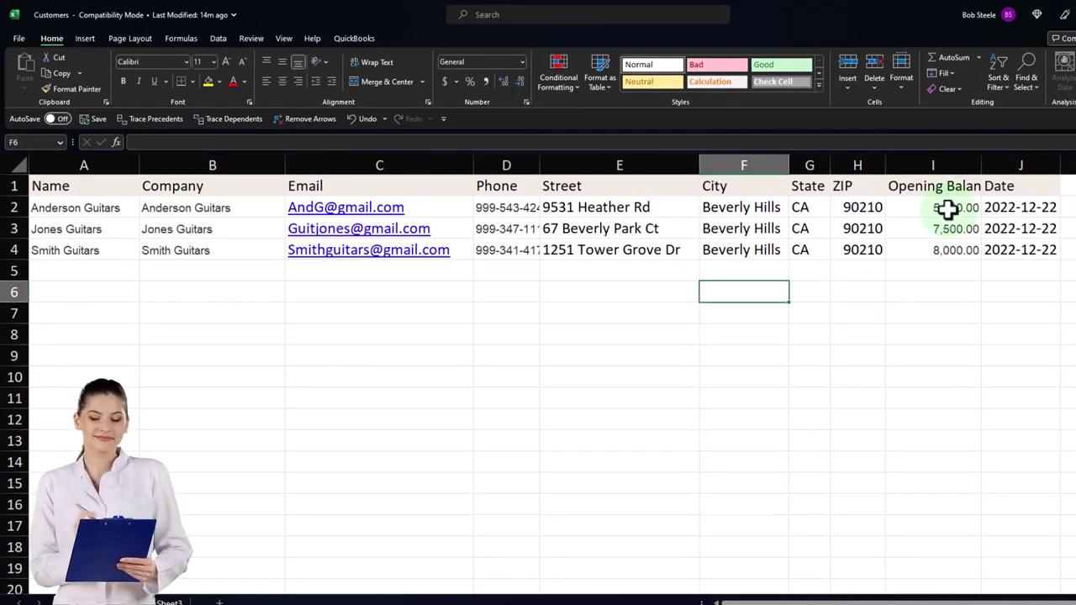
{"action": "left_click_drag", "start_coordinate": [948, 210], "coordinate": [932, 249]}
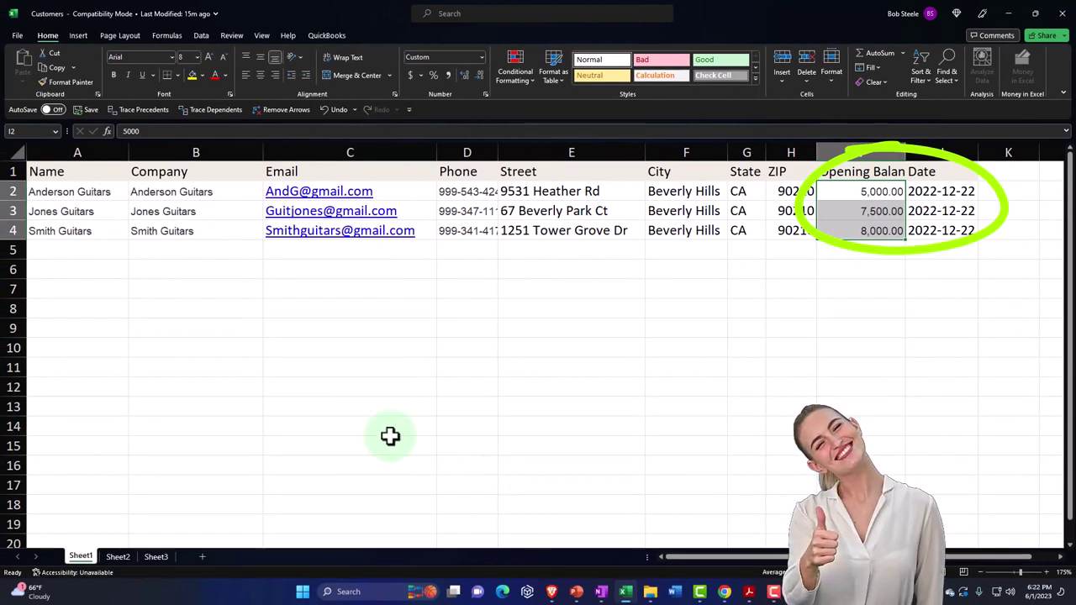
{"action": "left_click", "coordinate": [184, 267]}
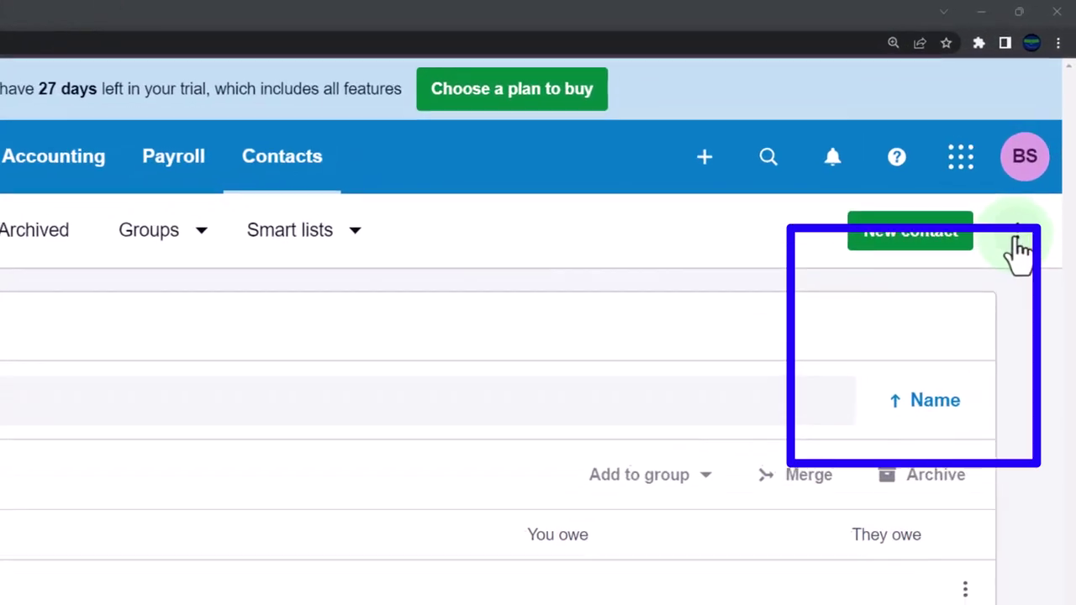
In Xero, start a contacts import, read the file preparation instructions and download the contacts template.
{"action": "left_click", "coordinate": [1035, 170]}
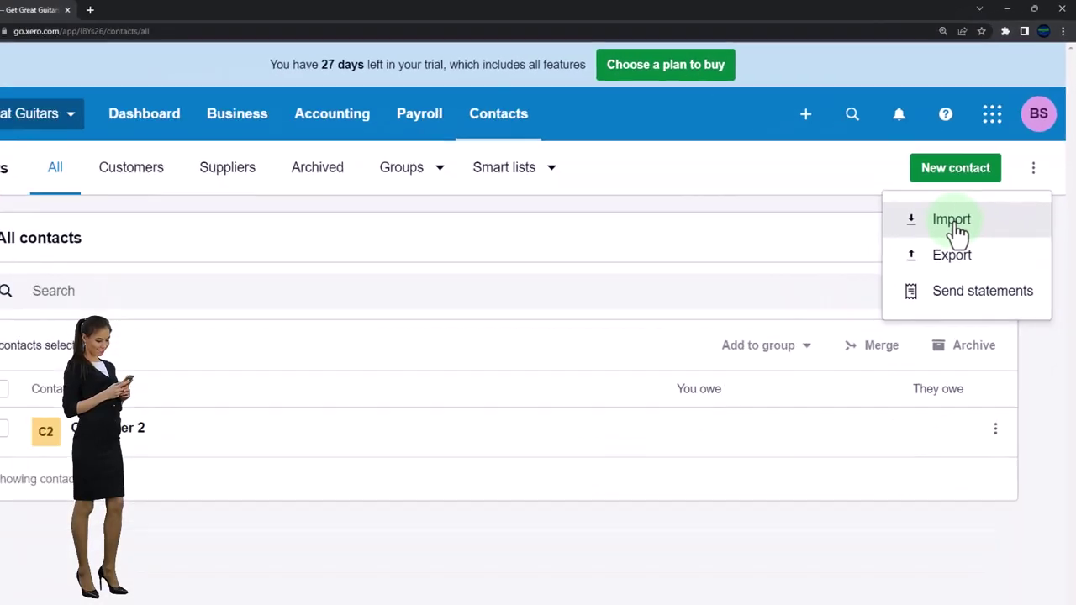
{"action": "left_click", "coordinate": [958, 230]}
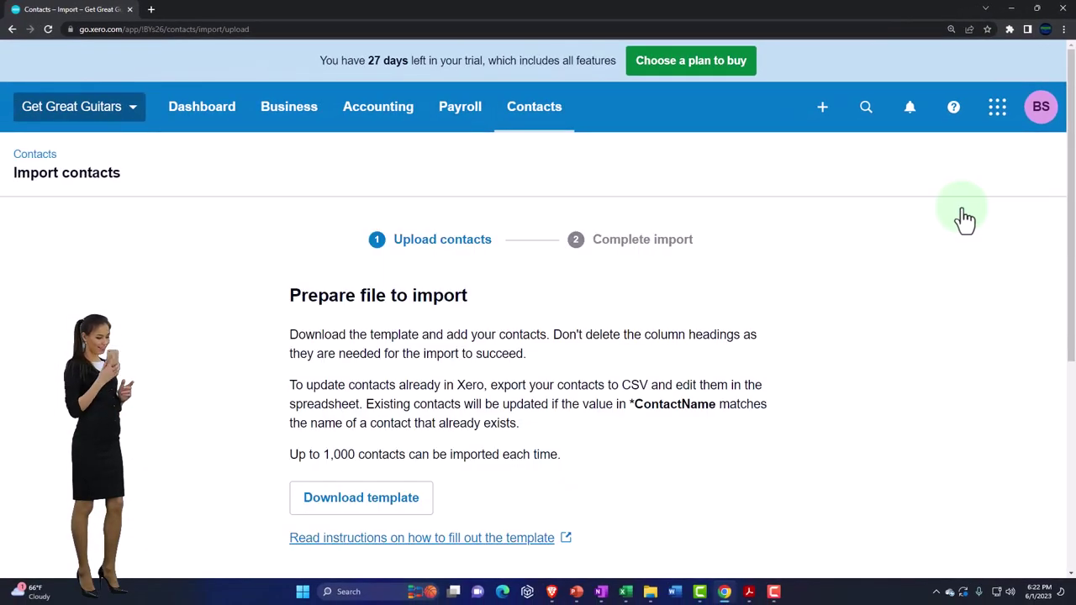
{"action": "key", "text": "ctrl+plus"}
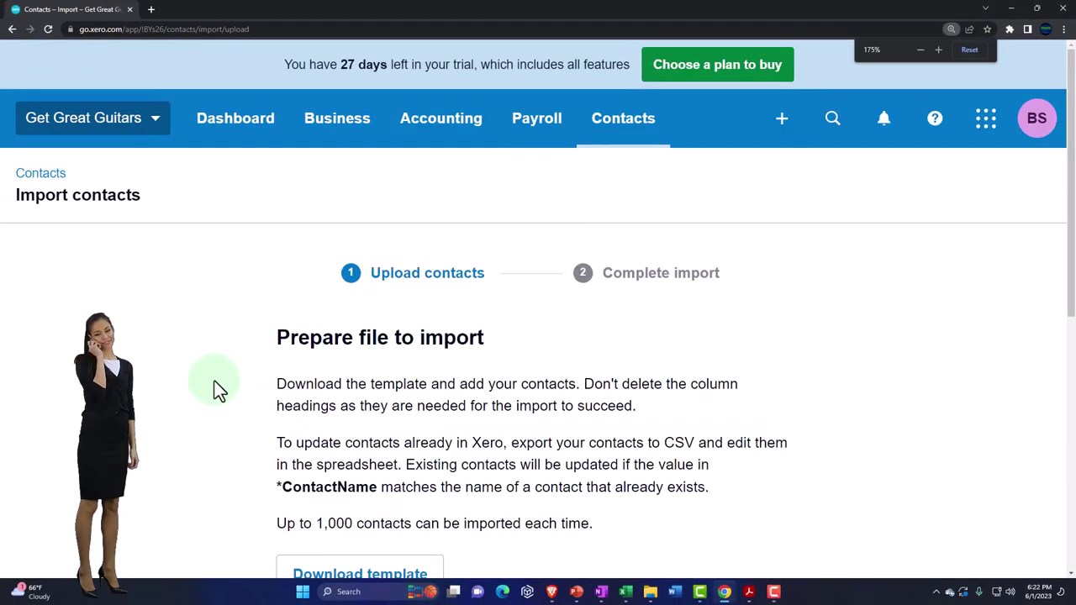
{"action": "scroll", "coordinate": [214, 381], "scroll_direction": "down", "scroll_amount": 2}
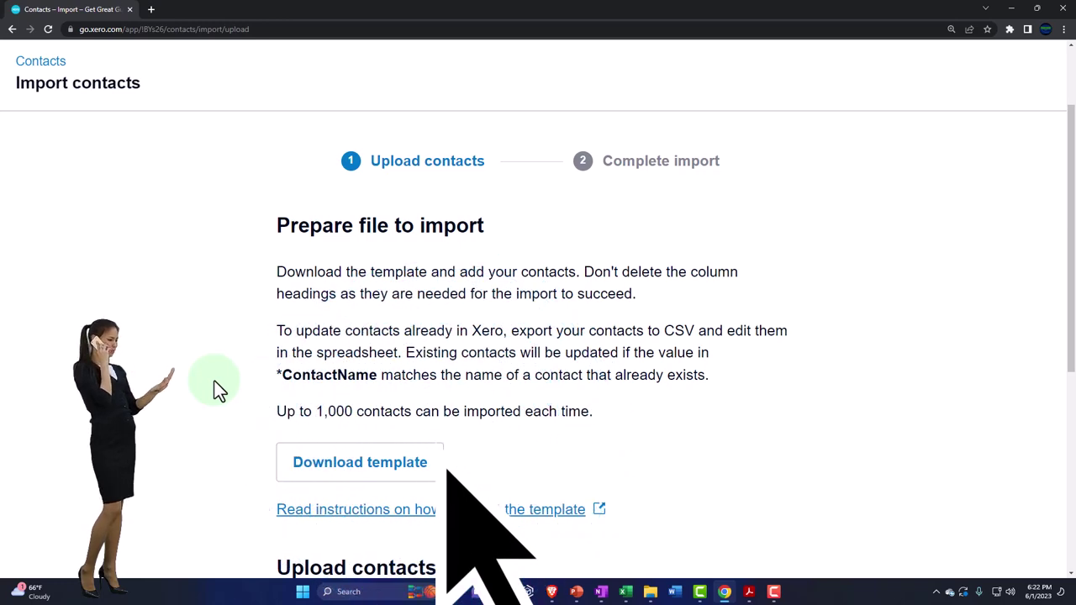
{"action": "scroll", "coordinate": [215, 380], "scroll_direction": "down", "scroll_amount": 1}
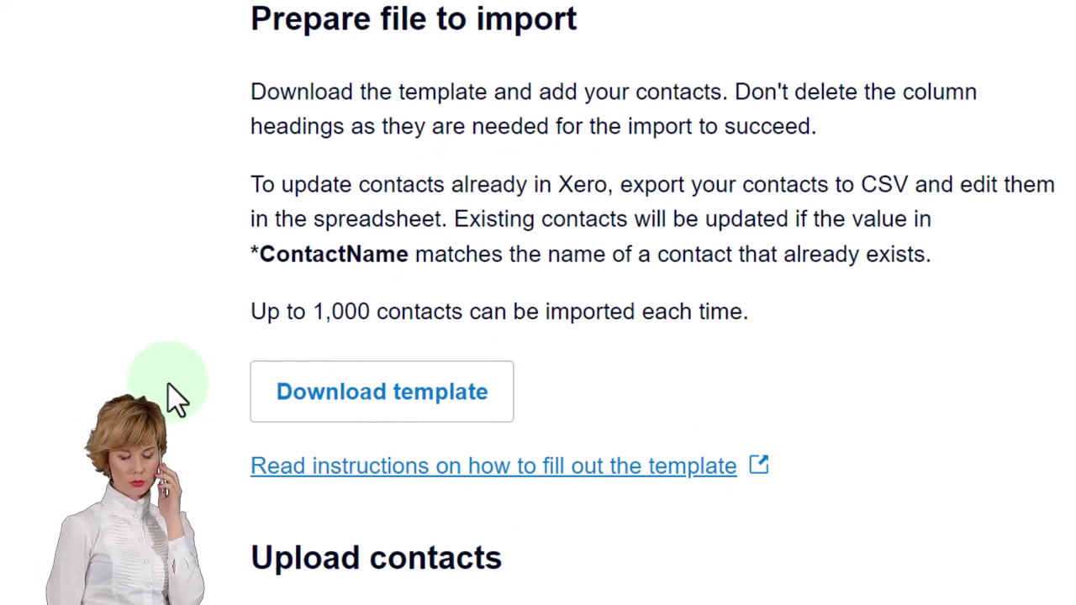
{"action": "scroll", "coordinate": [172, 400], "scroll_direction": "down", "scroll_amount": 1}
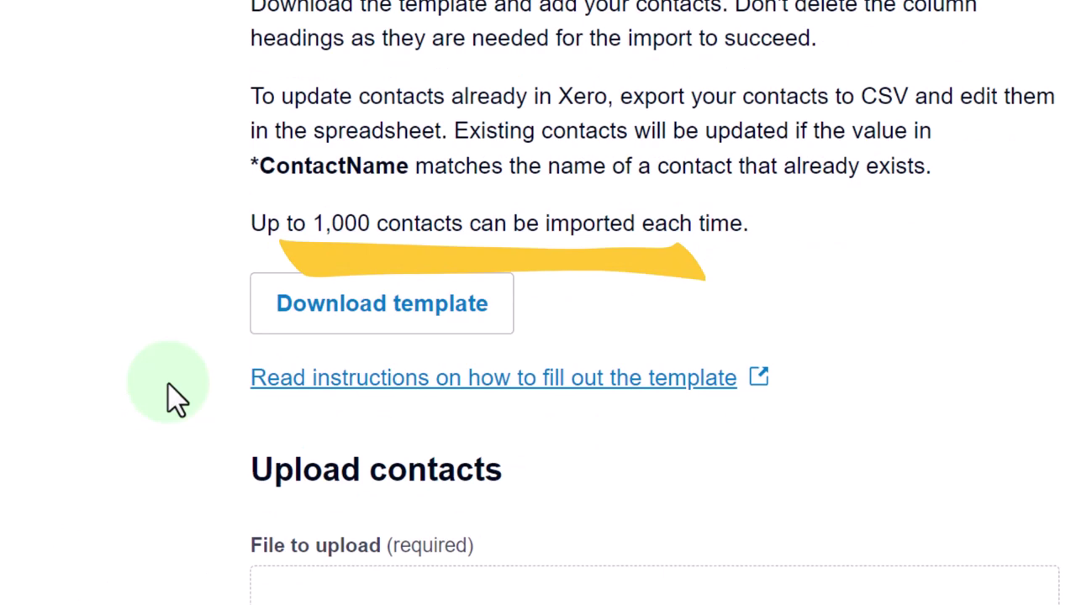
{"action": "scroll", "coordinate": [172, 399], "scroll_direction": "down", "scroll_amount": 1}
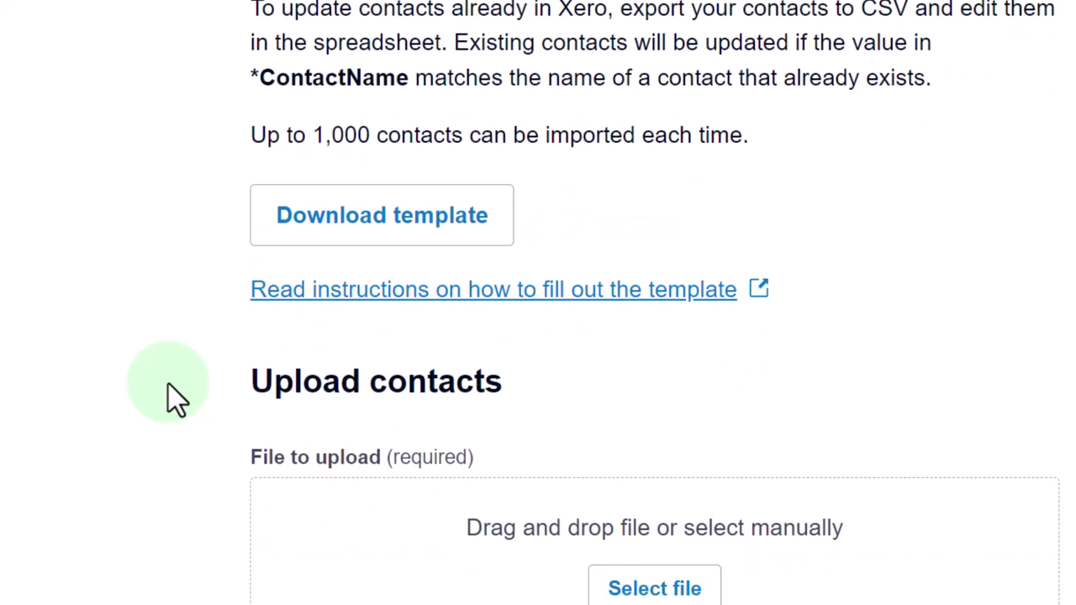
{"action": "left_click", "coordinate": [320, 240]}
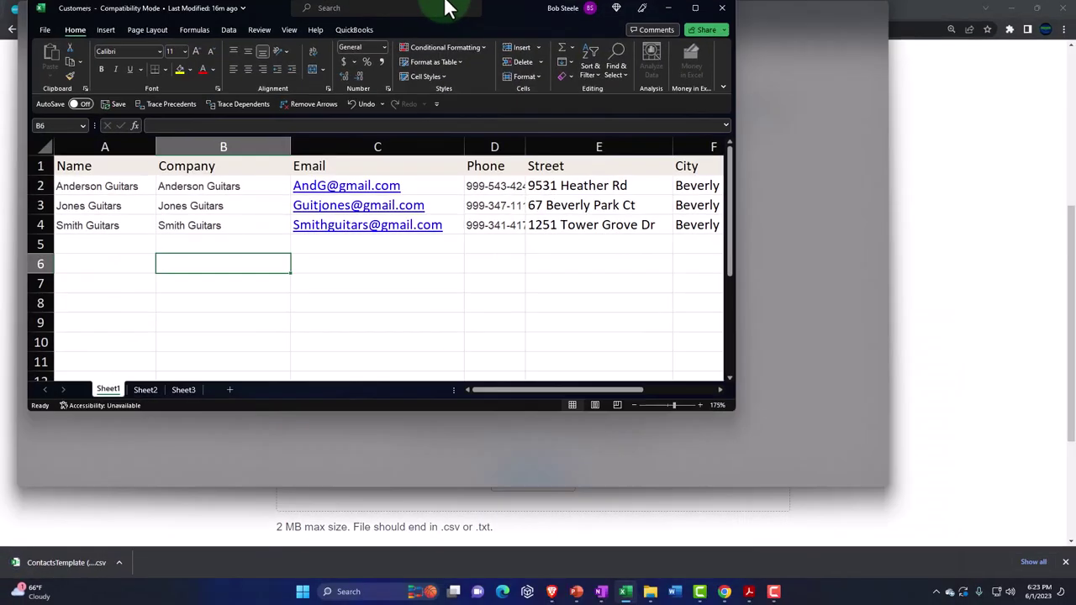
Review the customer data in the Customers workbook and open the downloaded ContactsTemplate CSV file in Excel.
{"action": "double_click", "coordinate": [445, 8]}
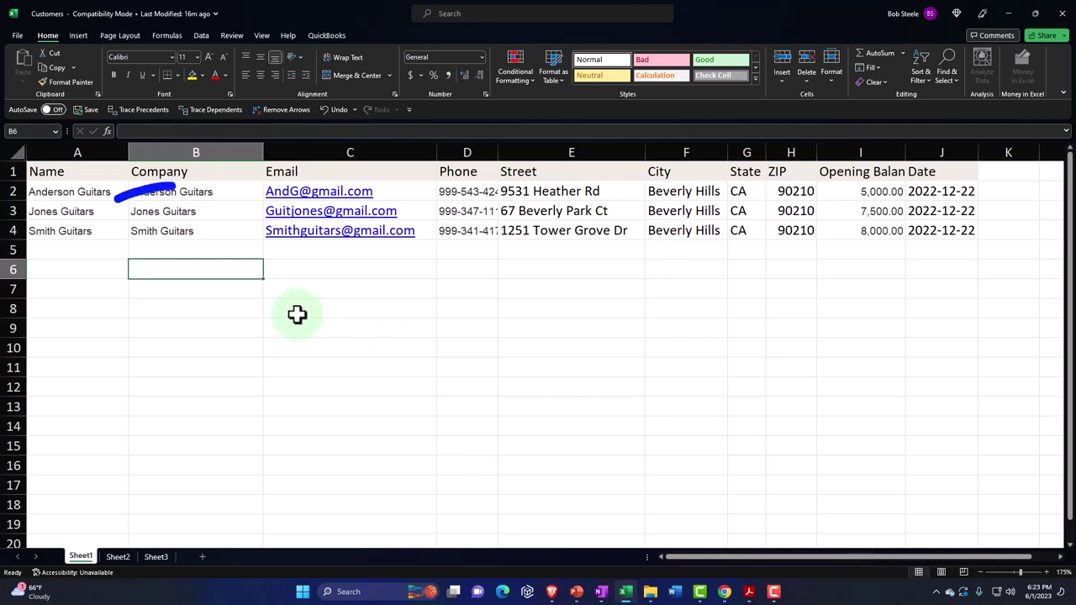
{"action": "left_click", "coordinate": [1009, 14]}
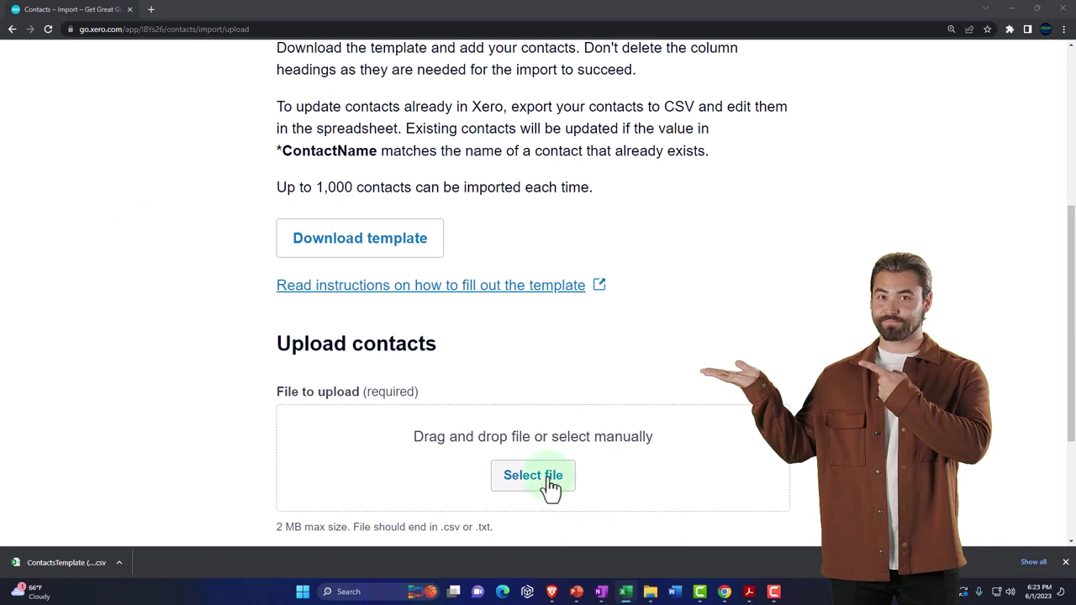
{"action": "left_click", "coordinate": [63, 566]}
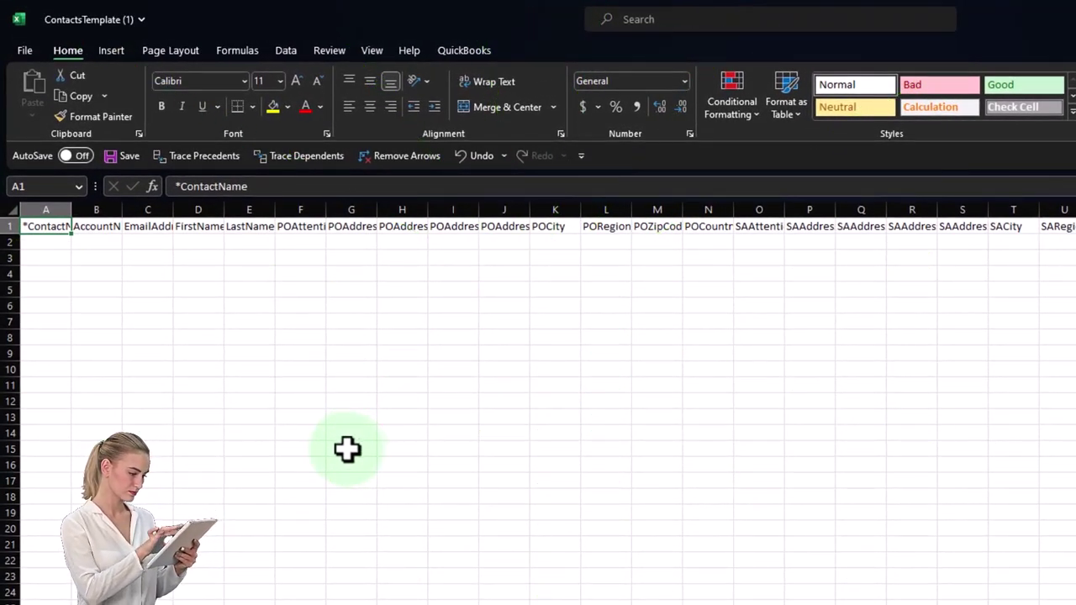
Save a copy of the template as the CSV file ContactsTemplate (1) in the desktop folder Xero New Company Files.
{"action": "left_click", "coordinate": [25, 51]}
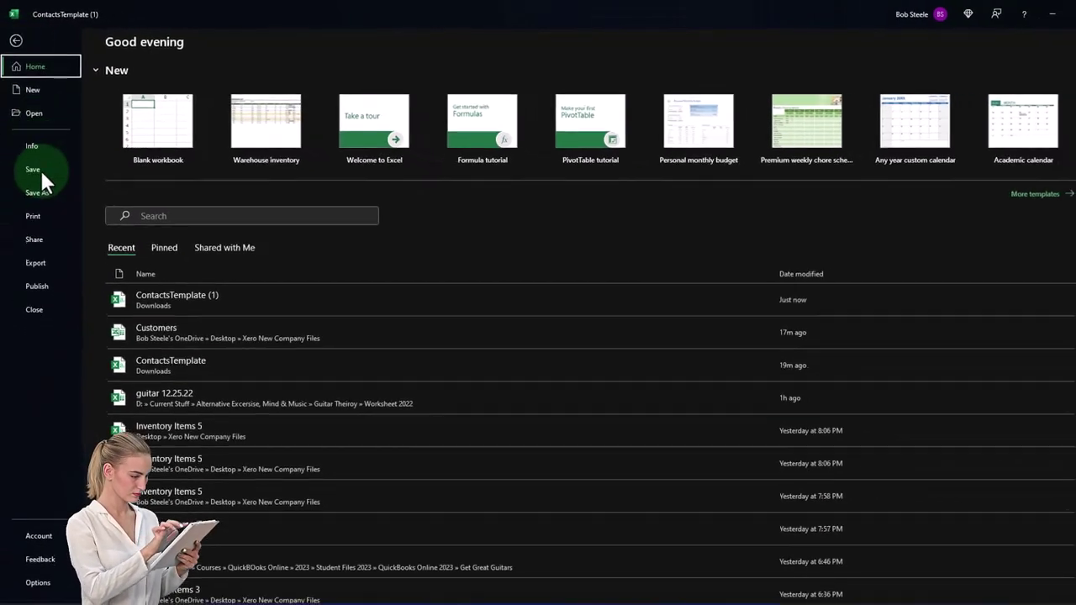
{"action": "left_click", "coordinate": [40, 194]}
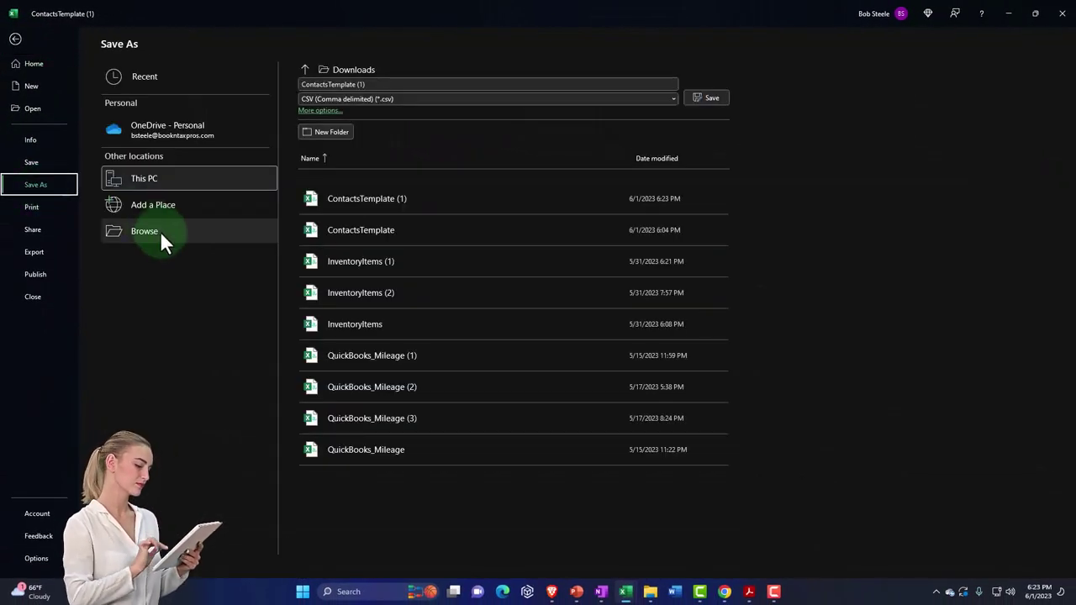
{"action": "left_click", "coordinate": [160, 230]}
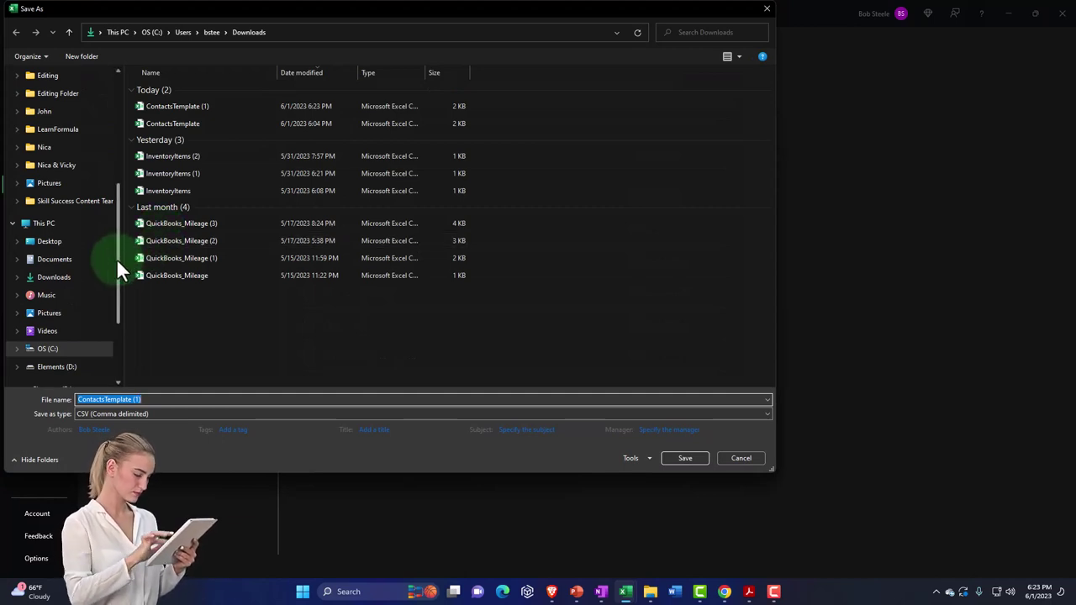
{"action": "left_click_drag", "start_coordinate": [116, 258], "coordinate": [95, 74]}
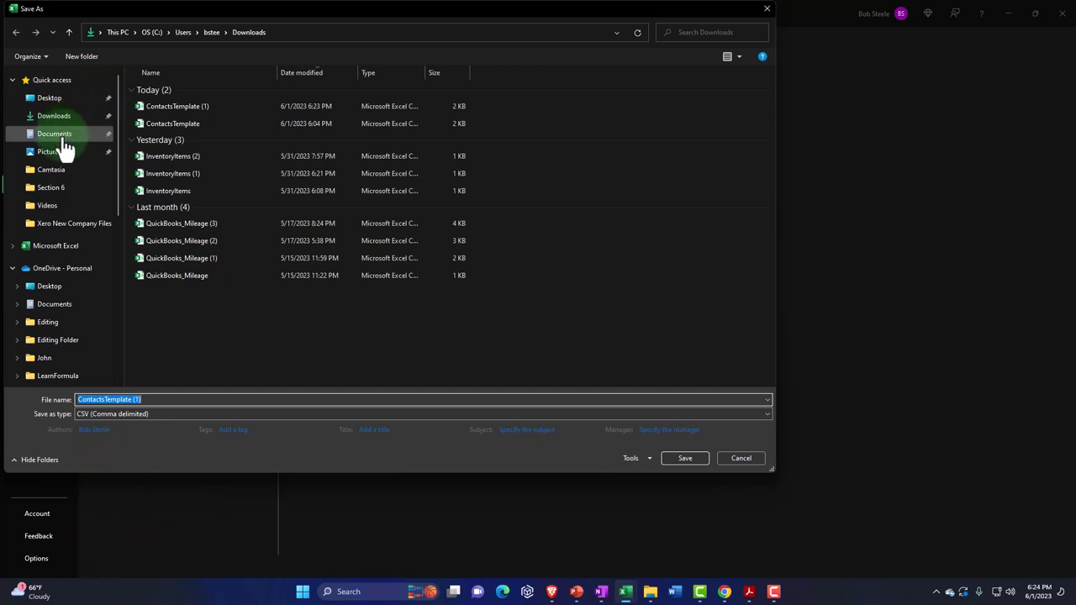
{"action": "left_click", "coordinate": [43, 98]}
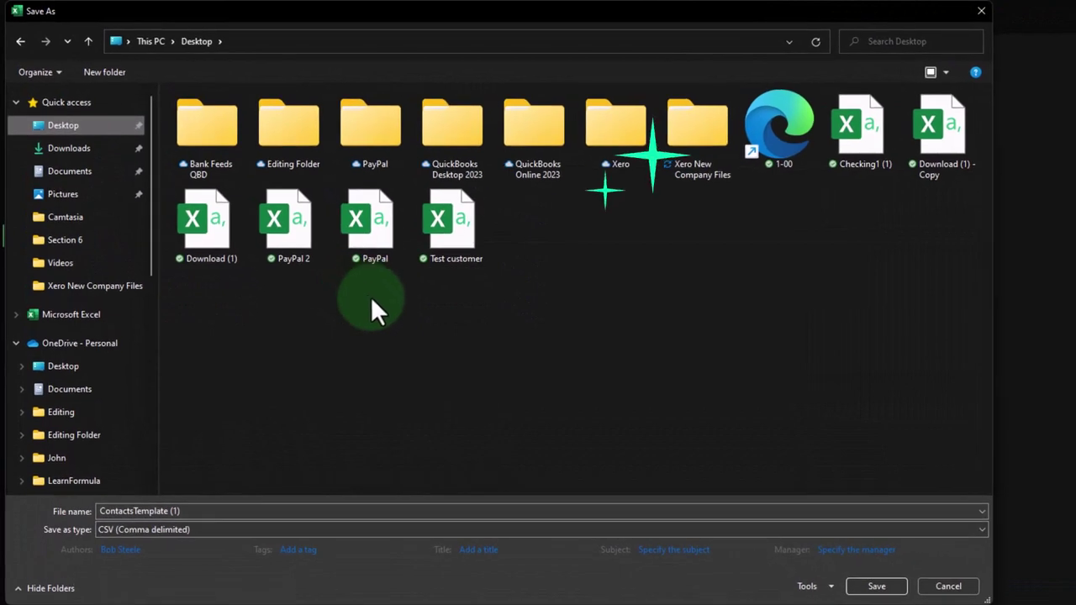
{"action": "left_click", "coordinate": [947, 72]}
{"action": "left_click", "coordinate": [965, 45]}
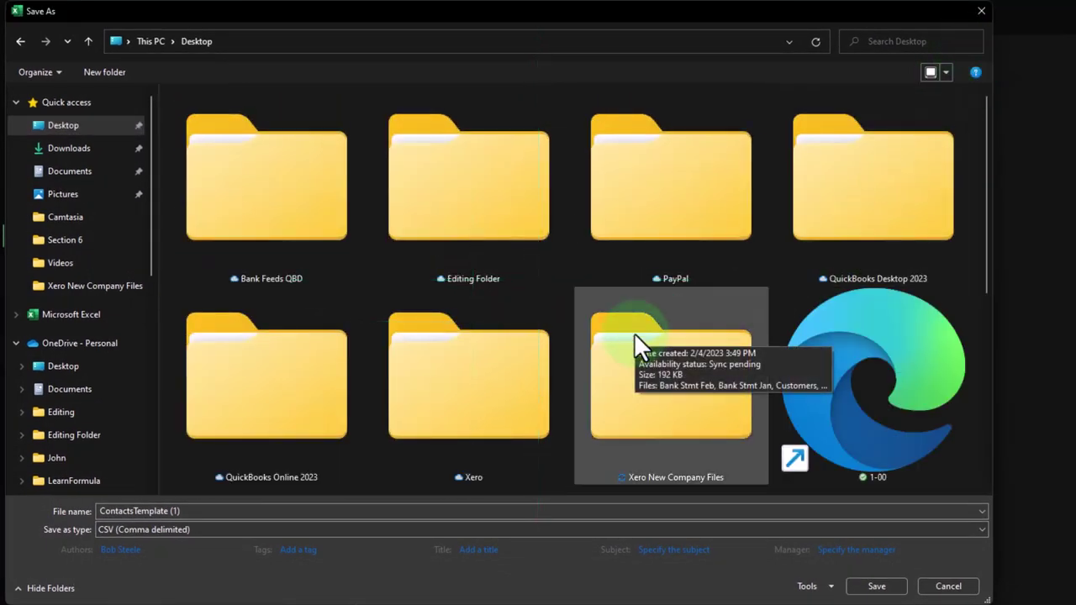
{"action": "scroll", "coordinate": [634, 333], "scroll_direction": "down", "scroll_amount": 2}
{"action": "double_click", "coordinate": [664, 241]}
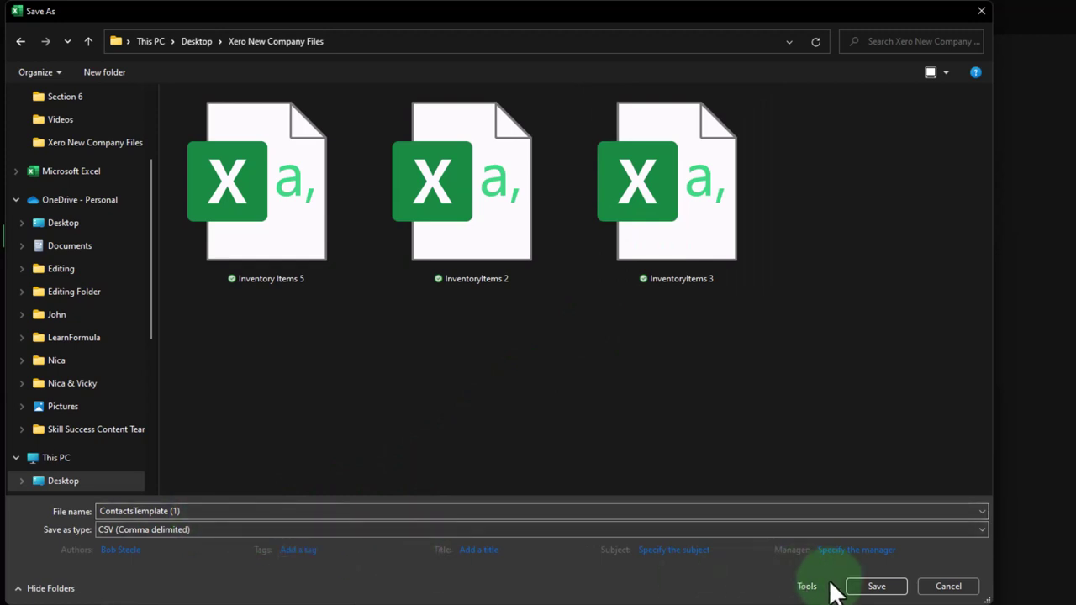
{"action": "left_click", "coordinate": [872, 587]}
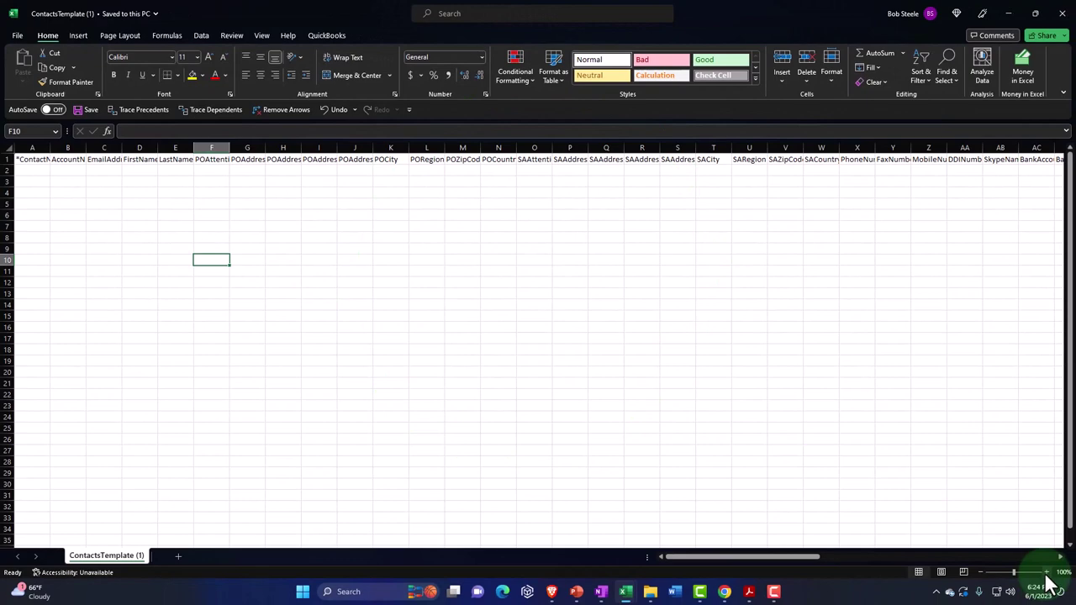
Wrap and center the text of the header row in the ContactsTemplate (1) sheet.
{"action": "left_click", "coordinate": [1047, 573]}
{"action": "left_click", "coordinate": [1047, 572]}
{"action": "left_click", "coordinate": [1047, 573]}
{"action": "left_click", "coordinate": [1047, 572]}
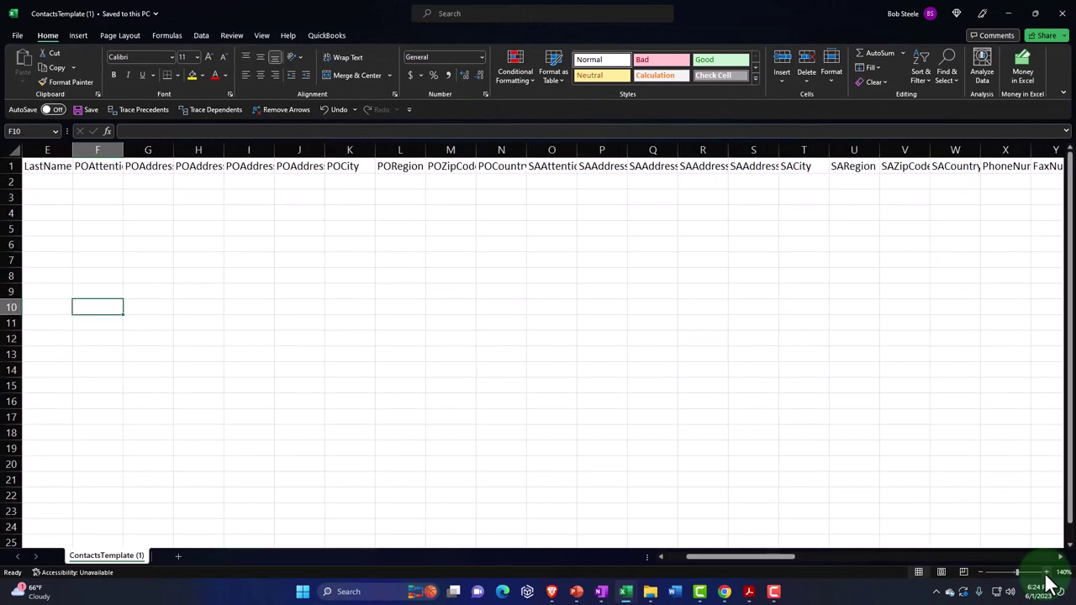
{"action": "left_click", "coordinate": [1047, 572]}
{"action": "left_click_drag", "start_coordinate": [782, 558], "coordinate": [711, 558]}
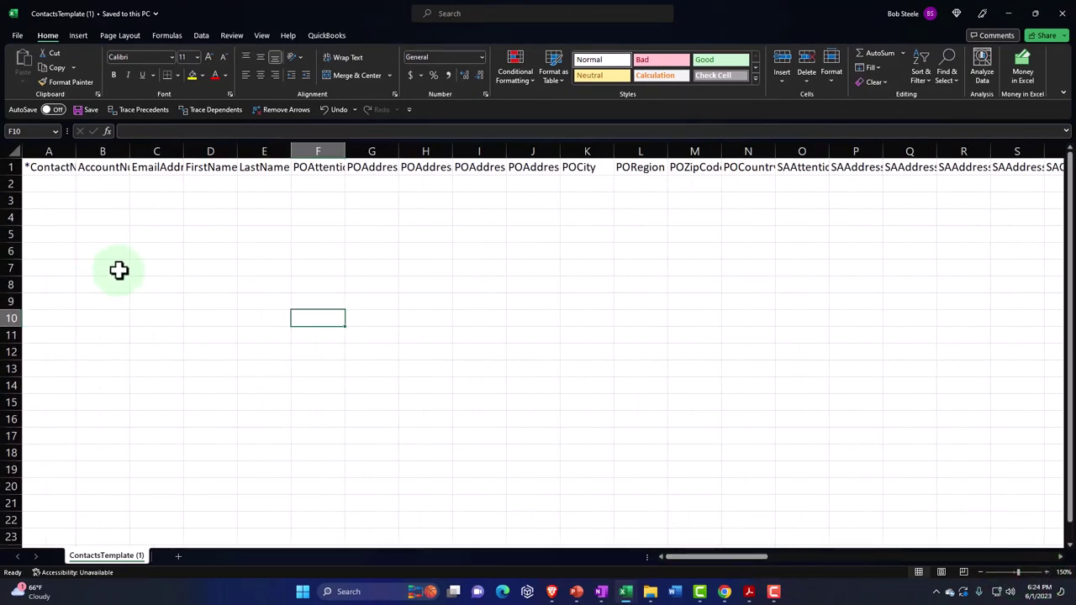
{"action": "scroll", "coordinate": [119, 269], "scroll_direction": "up", "scroll_amount": 5}
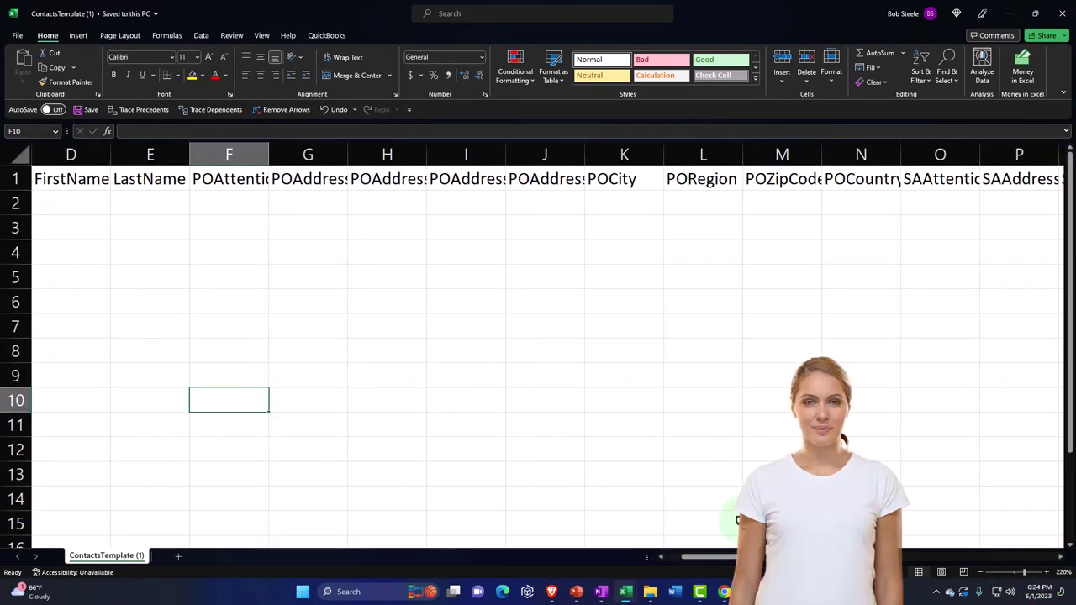
{"action": "scroll", "coordinate": [264, 375], "scroll_direction": "left", "scroll_amount": 3}
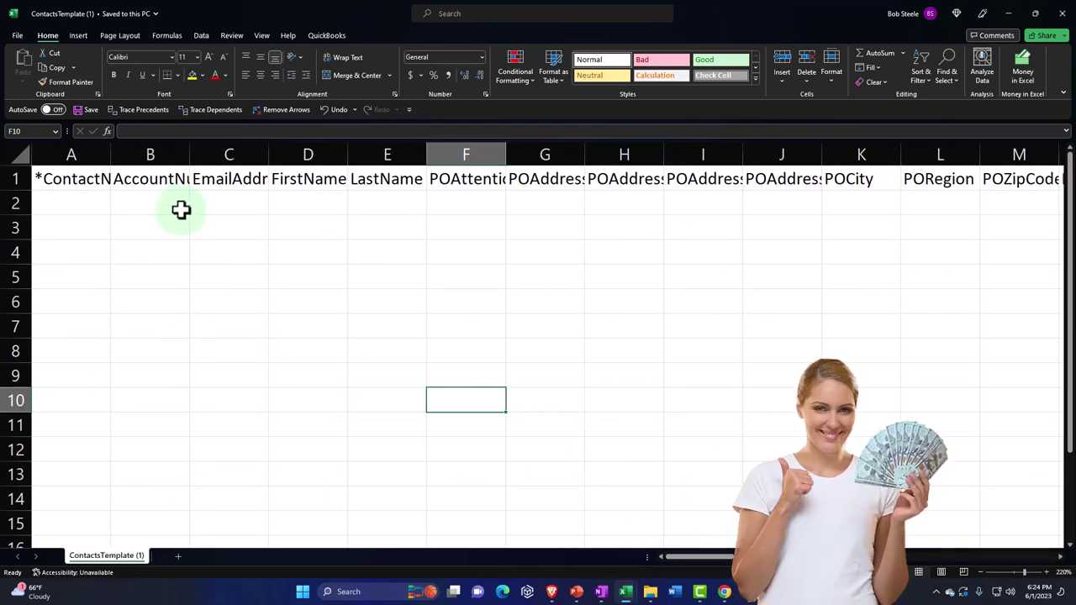
{"action": "left_click_drag", "start_coordinate": [48, 176], "coordinate": [982, 185]}
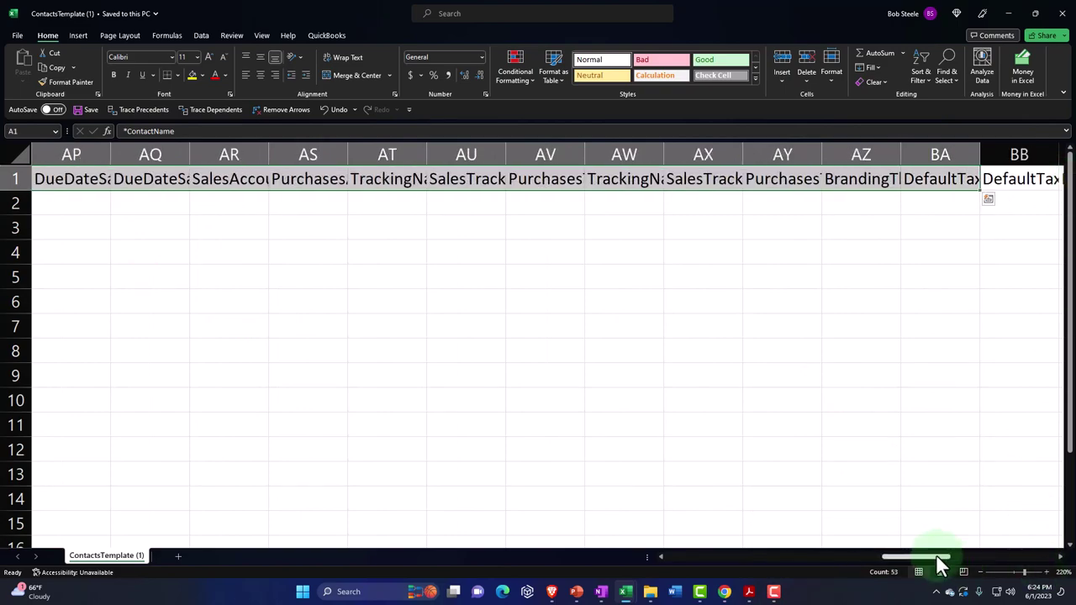
{"action": "left_click_drag", "start_coordinate": [938, 558], "coordinate": [634, 559]}
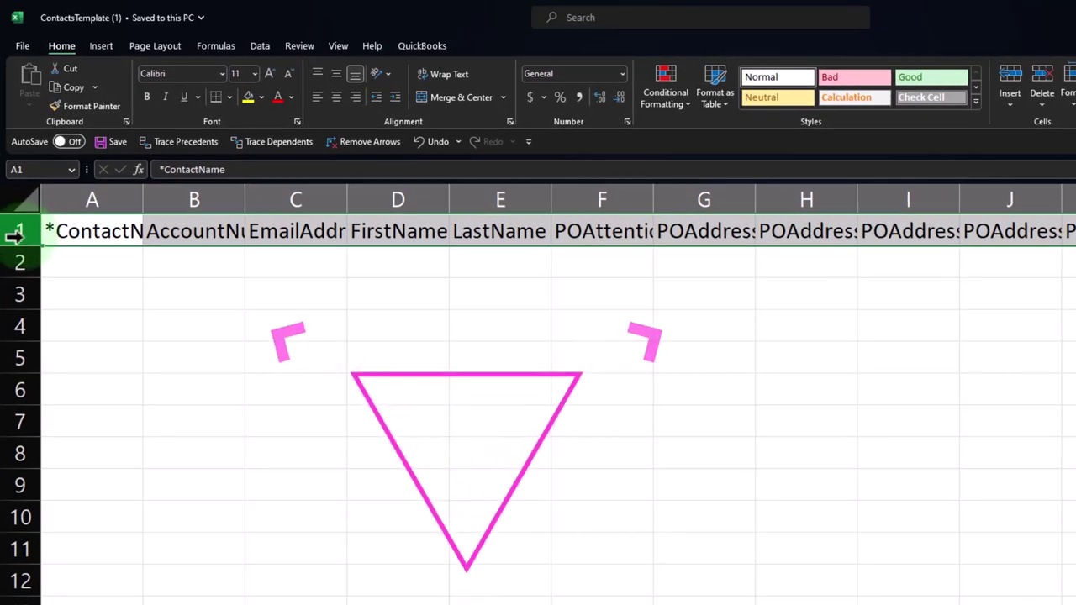
{"action": "left_click", "coordinate": [440, 74]}
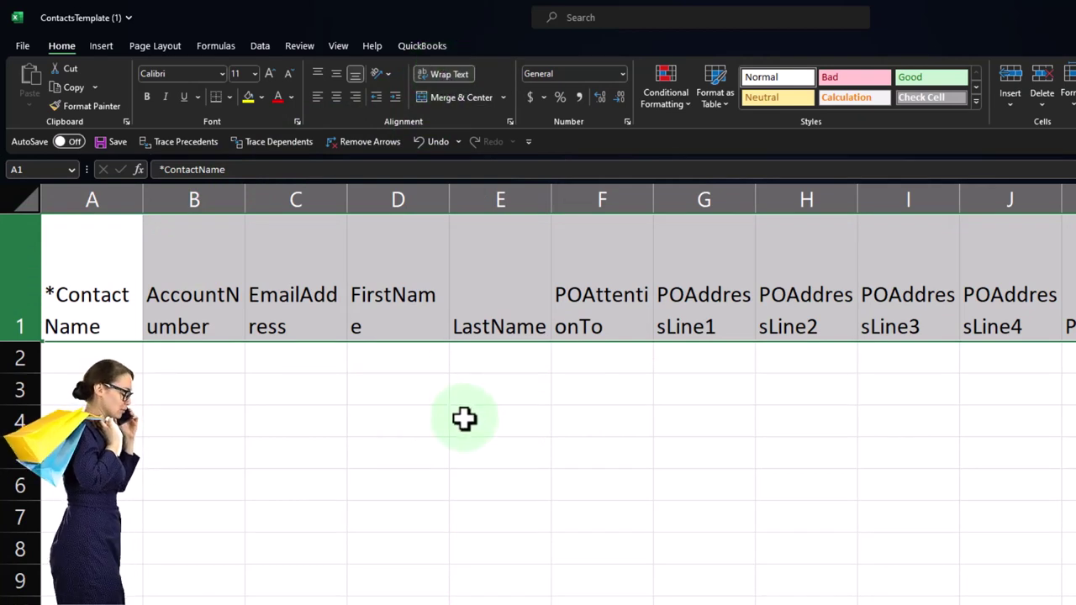
{"action": "left_click", "coordinate": [335, 96]}
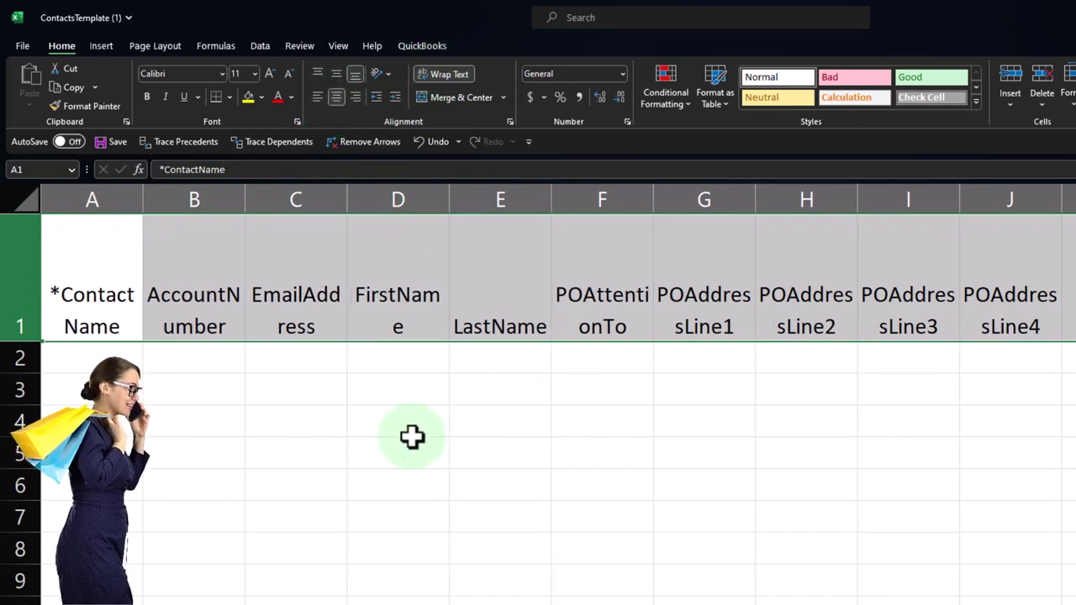
Examine the template's column headings from *ContactName through the PO and SA address, phone and bank account fields to TaxNumber.
{"action": "left_click", "coordinate": [419, 464]}
{"action": "key", "text": "ctrl+Home"}
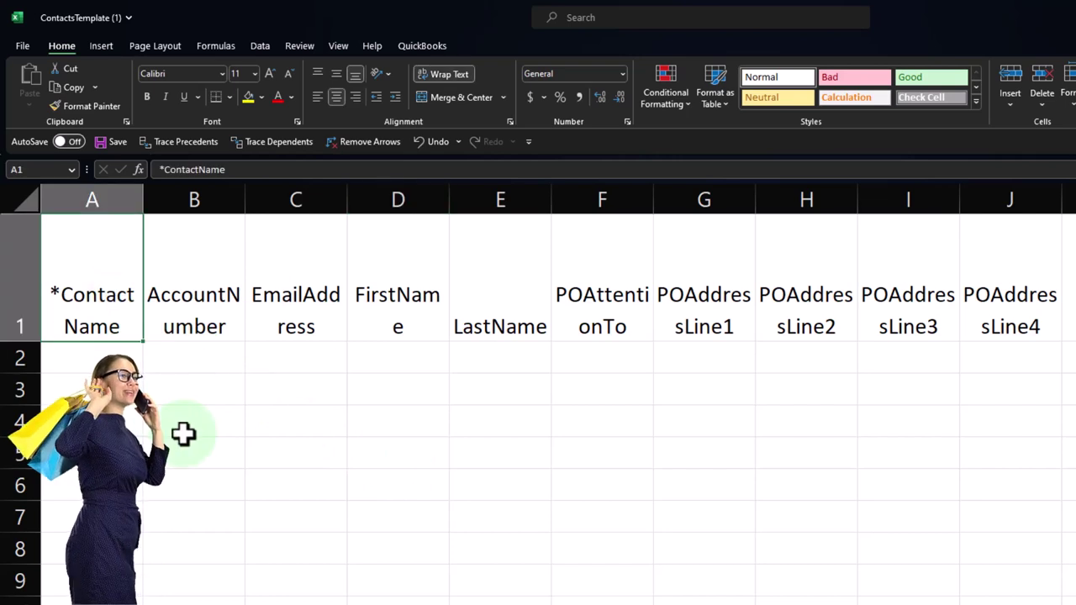
{"action": "key", "text": "Right"}
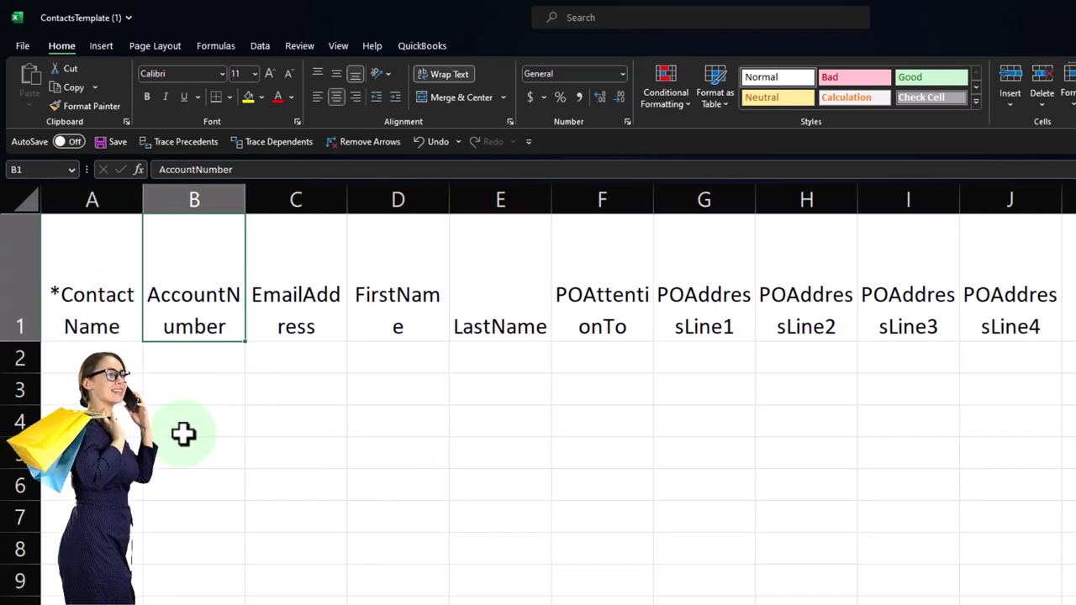
{"action": "key", "text": "Right"}
{"action": "key", "text": "Right"}
{"action": "key", "text": "Right"}
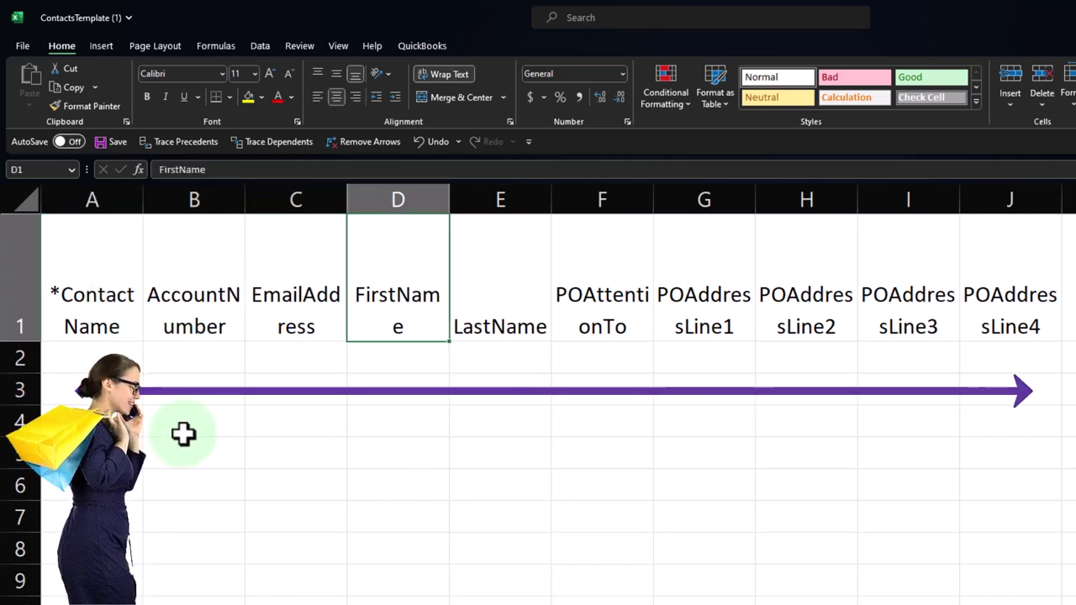
{"action": "key", "text": "Right"}
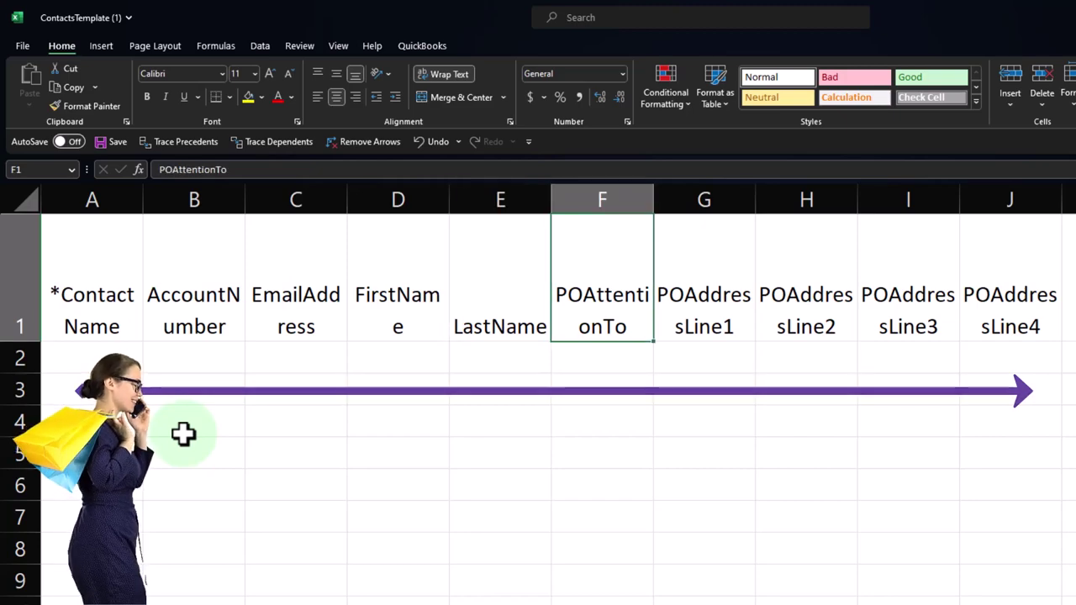
{"action": "key", "text": "Right"}
{"action": "key", "text": "Right"}
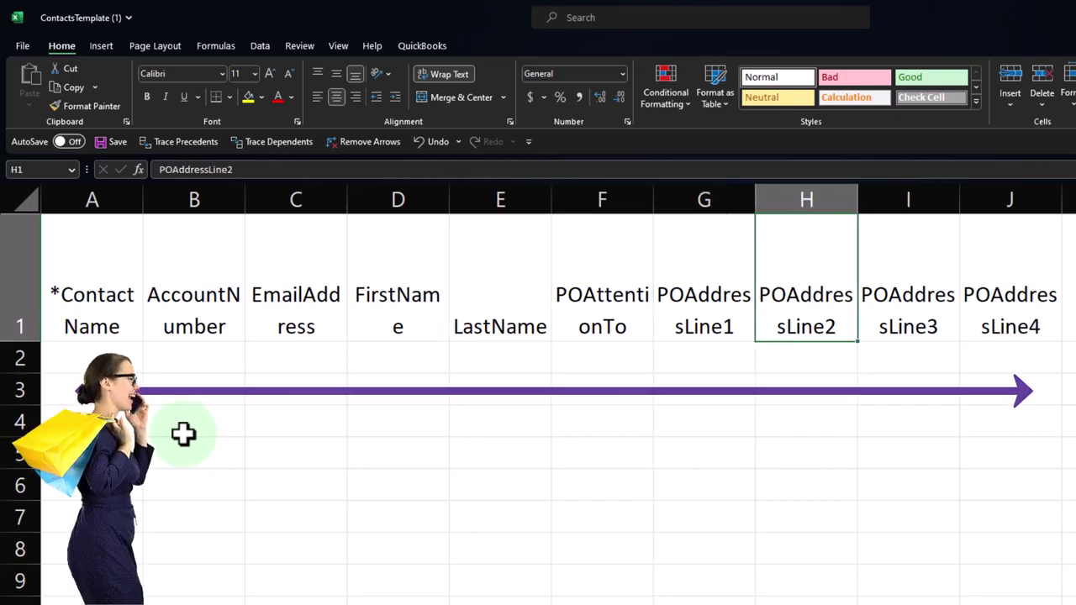
{"action": "key", "text": "Right"}
{"action": "key", "text": "Right"}
{"action": "key", "text": "Right"}
{"action": "key", "text": "Right"}
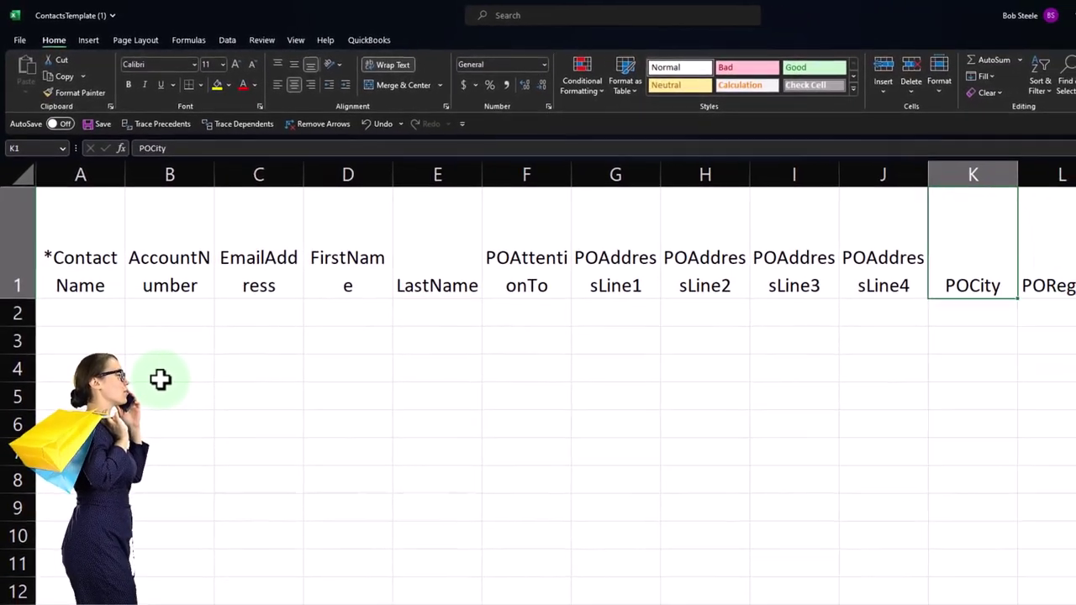
{"action": "key", "text": "Right"}
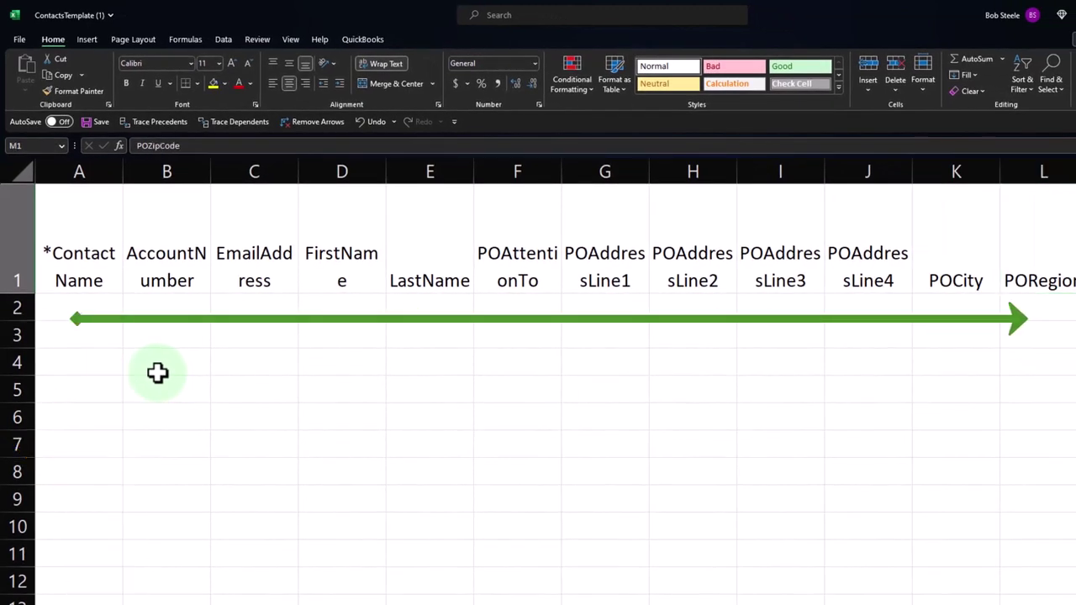
{"action": "key", "text": "Right"}
{"action": "key", "text": "Right"}
{"action": "key", "text": "Right"}
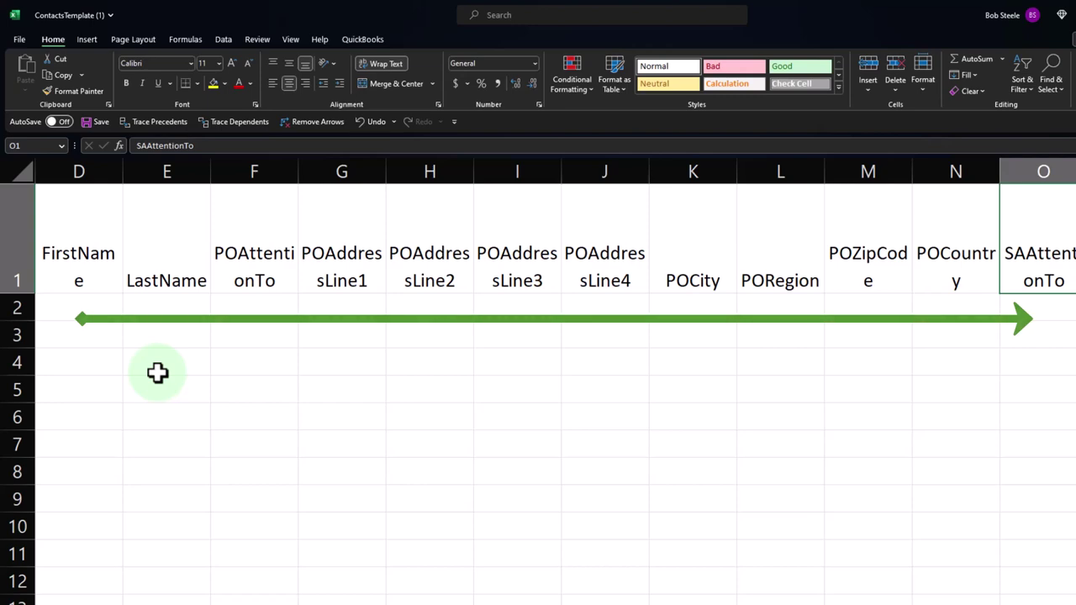
{"action": "key", "text": "Right"}
{"action": "key", "text": "Right"}
{"action": "key", "text": "Right"}
{"action": "key", "text": "Right"}
{"action": "key", "text": "Right"}
{"action": "key", "text": "Right"}
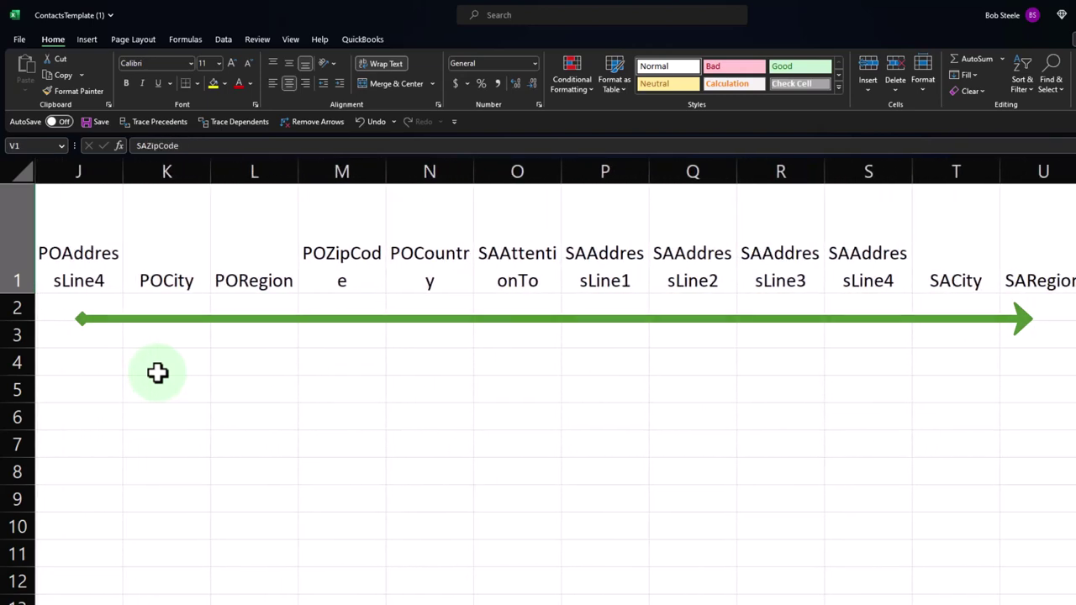
{"action": "key", "text": "Right"}
{"action": "key", "text": "Right"}
{"action": "key", "text": "Right"}
{"action": "key", "text": "Right"}
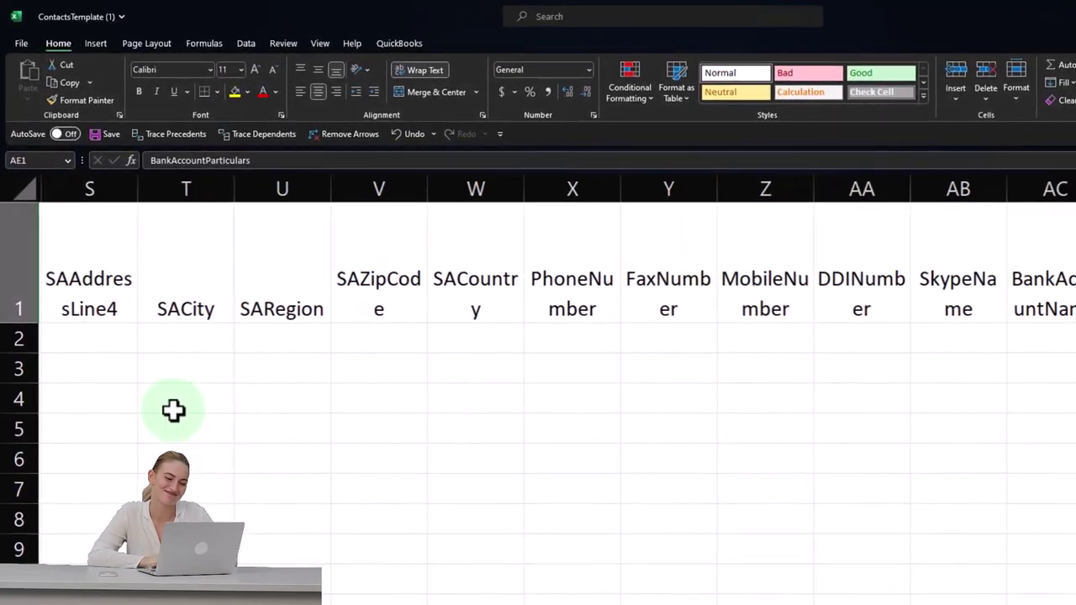
{"action": "key", "text": "Right"}
{"action": "key", "text": "Right"}
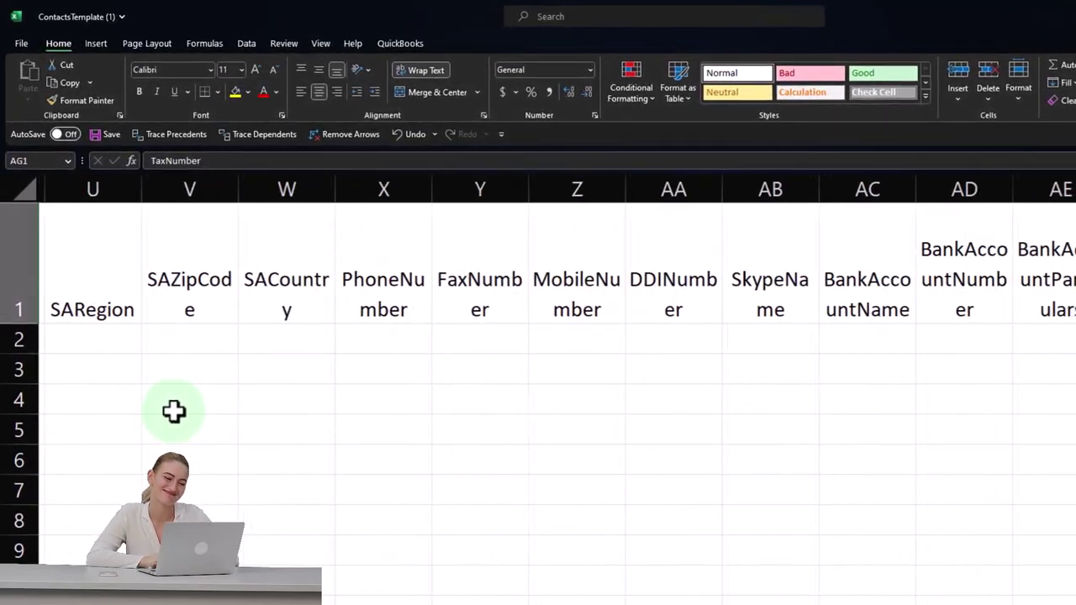
{"action": "key", "text": "Left"}
{"action": "key", "text": "Left"}
{"action": "key", "text": "Left"}
{"action": "key", "text": "Left"}
{"action": "key", "text": "Left"}
{"action": "key", "text": "Left"}
{"action": "key", "text": "Left"}
{"action": "key", "text": "Left"}
{"action": "key", "text": "Left"}
{"action": "key", "text": "Left"}
{"action": "key", "text": "Left"}
{"action": "key", "text": "Left"}
{"action": "key", "text": "Left"}
{"action": "key", "text": "Left"}
{"action": "key", "text": "Left"}
{"action": "key", "text": "Left"}
{"action": "key", "text": "Left"}
{"action": "key", "text": "Left"}
{"action": "key", "text": "Left"}
{"action": "key", "text": "Left"}
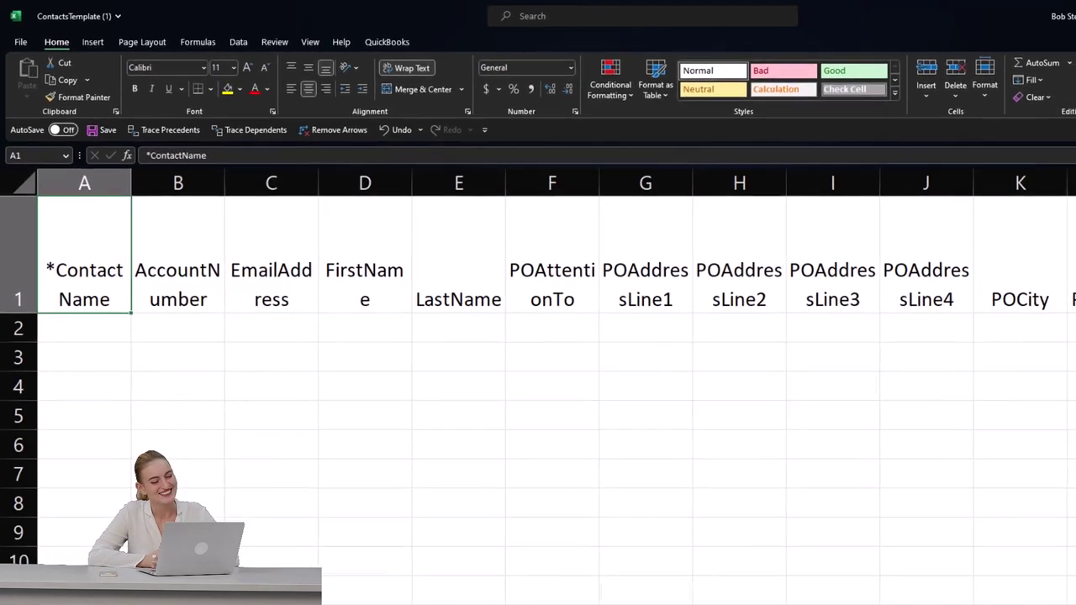
Copy the three customer names from the Customers workbook into the template's *ContactName column from A2 and widen column A to fit.
{"action": "left_click_drag", "start_coordinate": [1047, 183], "coordinate": [492, 6]}
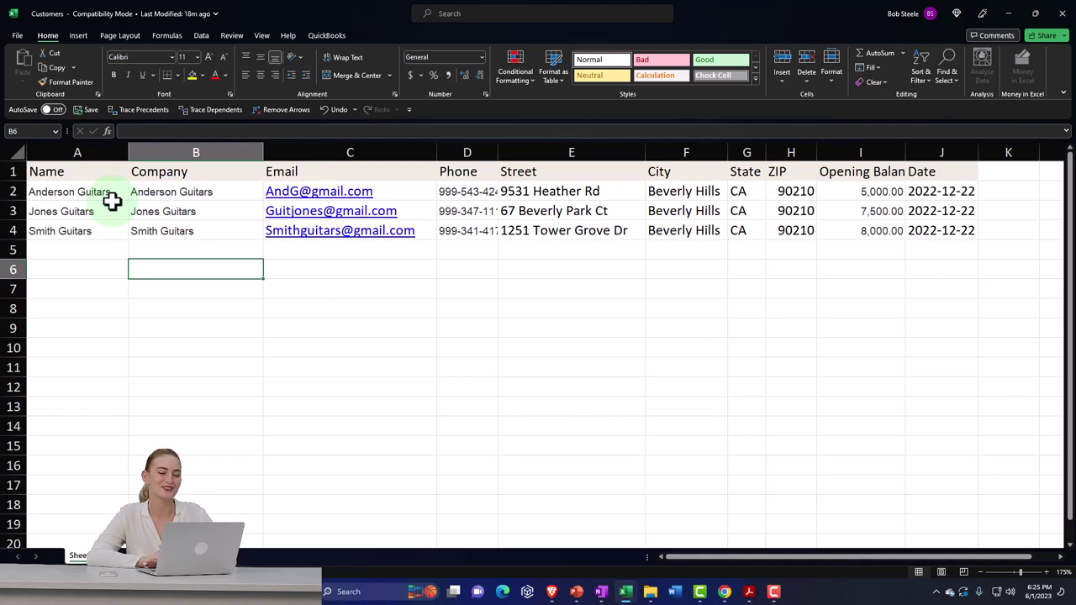
{"action": "left_click_drag", "start_coordinate": [107, 193], "coordinate": [105, 232]}
{"action": "key", "text": "ctrl+c"}
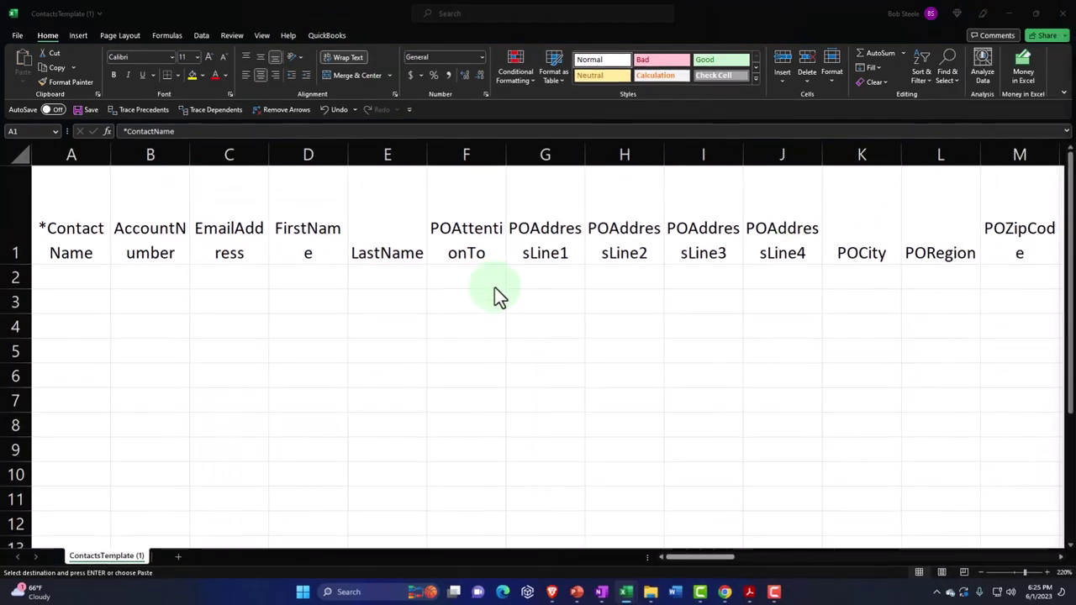
{"action": "left_click", "coordinate": [86, 286]}
{"action": "key", "text": "ctrl+v"}
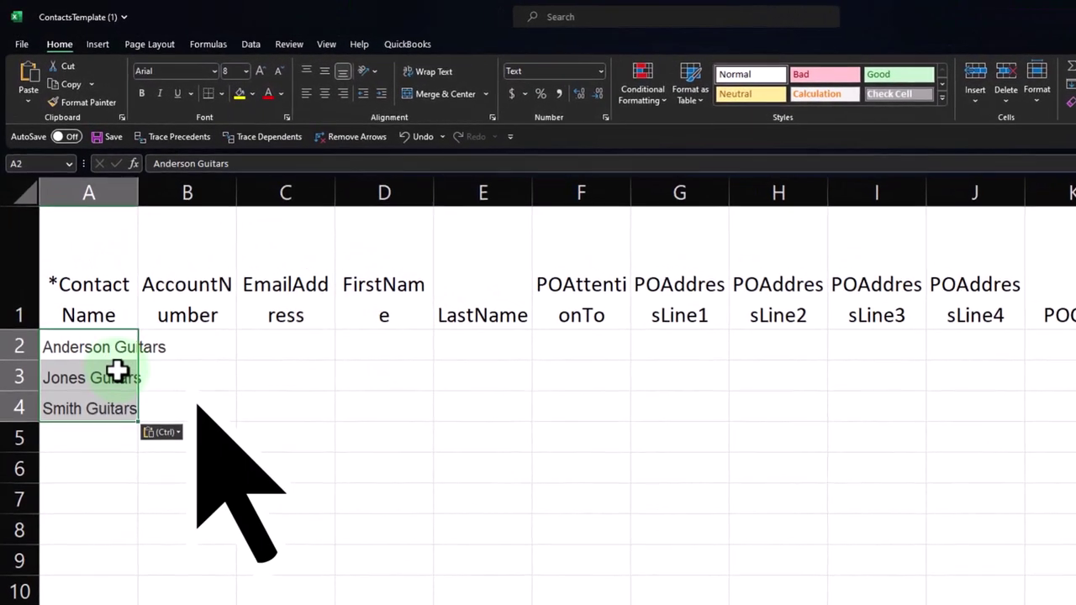
{"action": "left_click_drag", "start_coordinate": [141, 193], "coordinate": [170, 193]}
Copy the three customer email addresses from the Customers workbook into the template's EmailAddress column from C2 and widen column C to fit.
{"action": "left_click", "coordinate": [213, 353]}
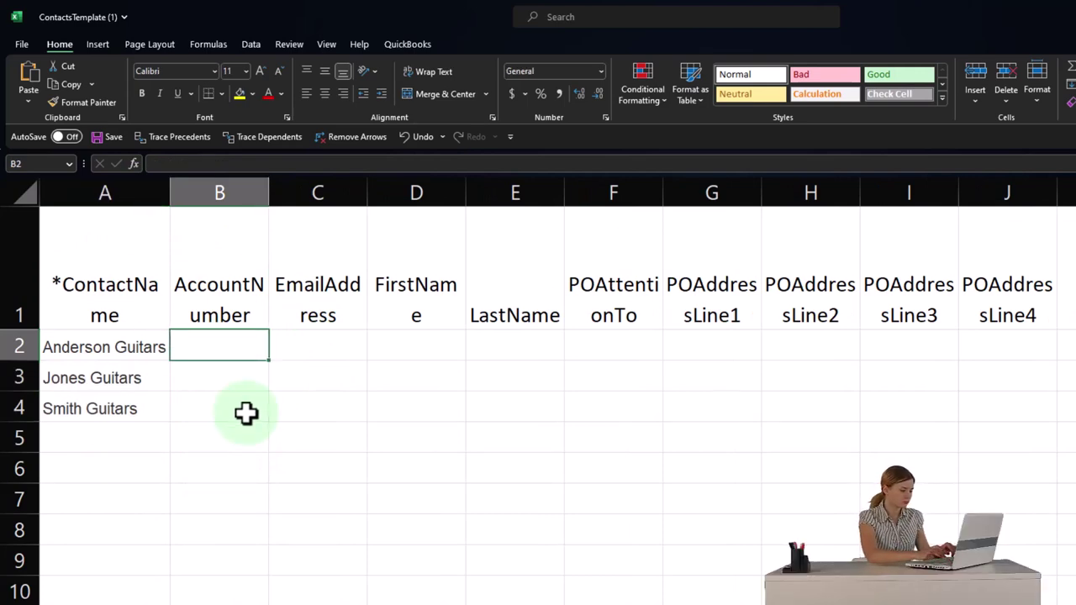
{"action": "key", "text": "Tab"}
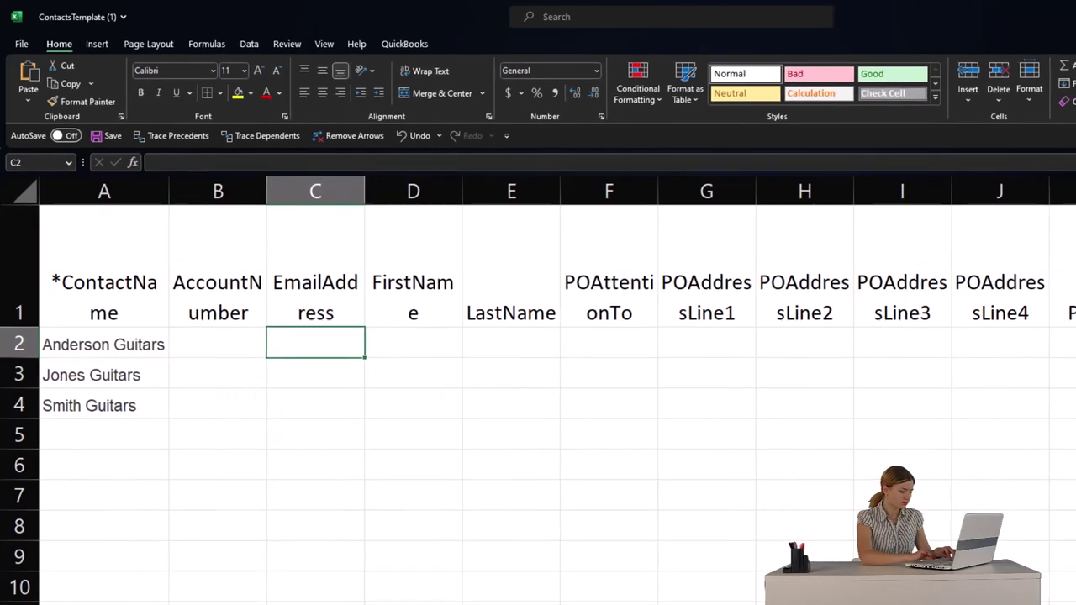
{"action": "key", "text": "alt+Tab"}
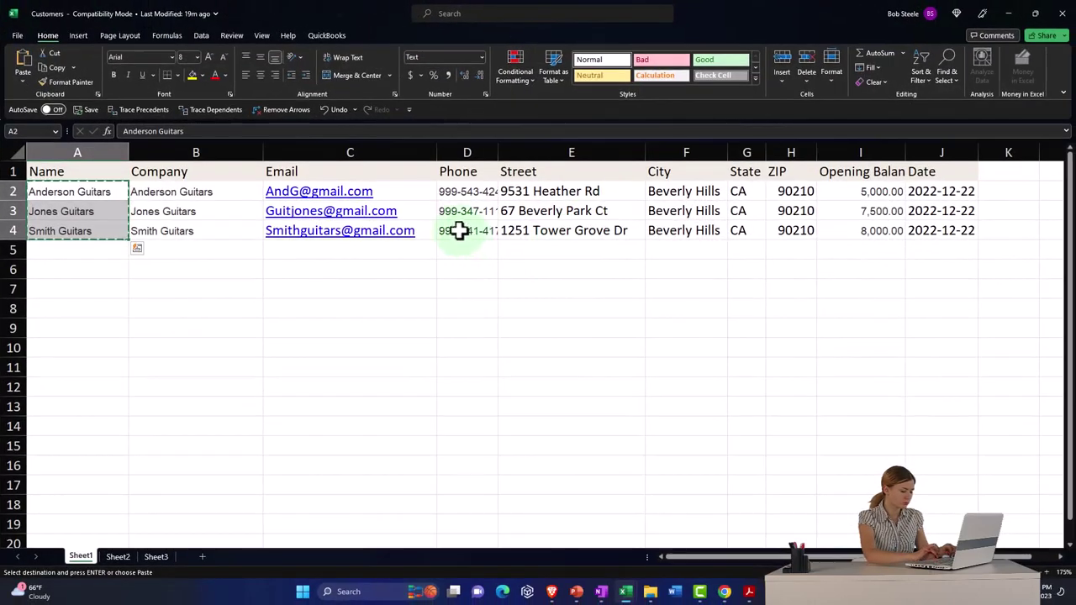
{"action": "left_click_drag", "start_coordinate": [426, 193], "coordinate": [427, 223]}
{"action": "key", "text": "ctrl+c"}
{"action": "key", "text": "alt+Tab"}
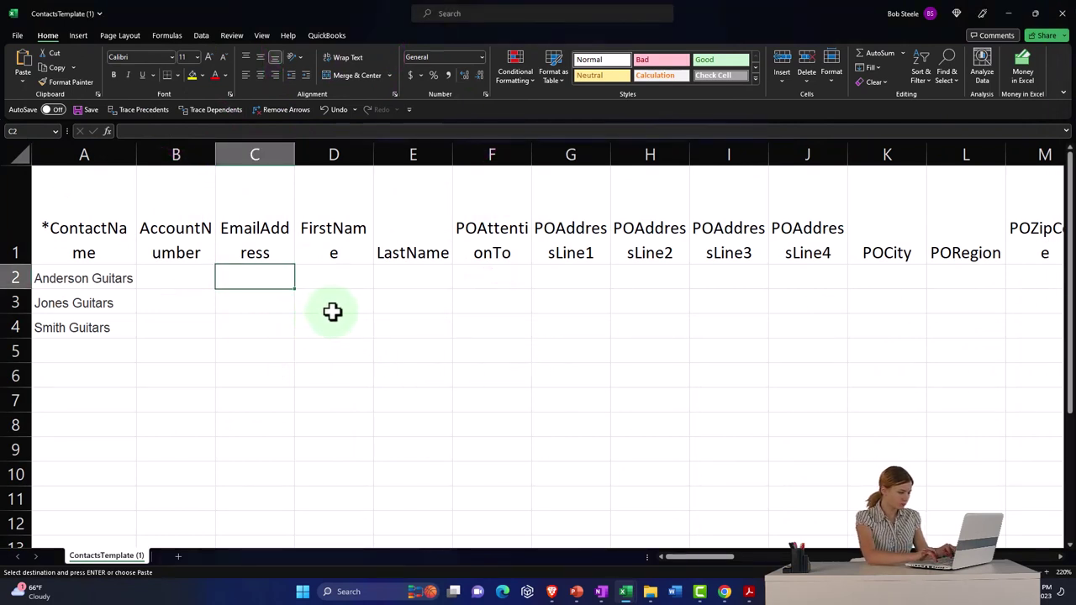
{"action": "key", "text": "ctrl+v"}
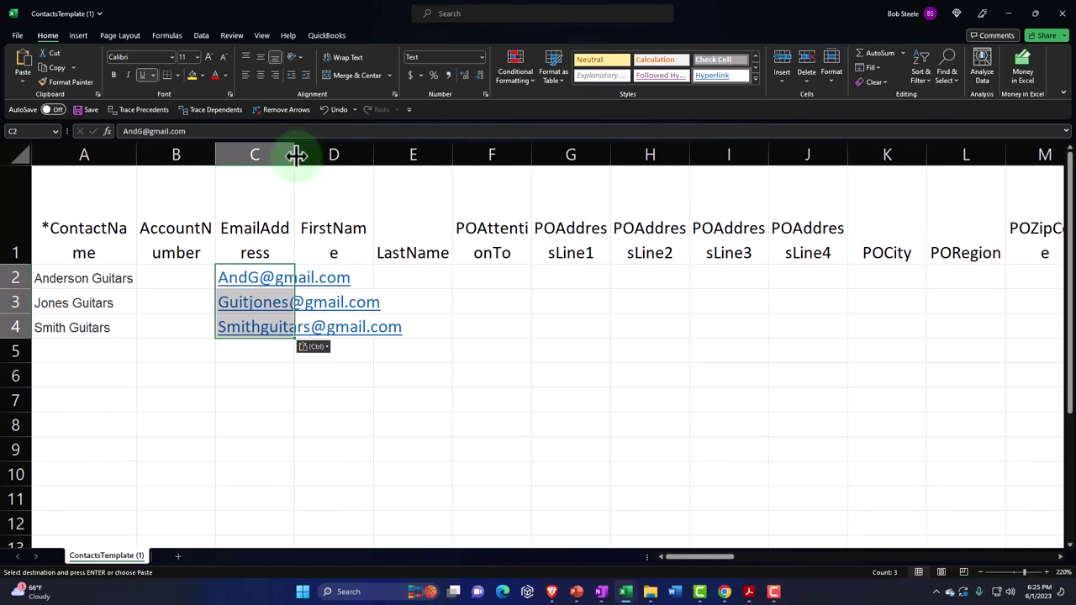
{"action": "left_click_drag", "start_coordinate": [296, 155], "coordinate": [427, 156]}
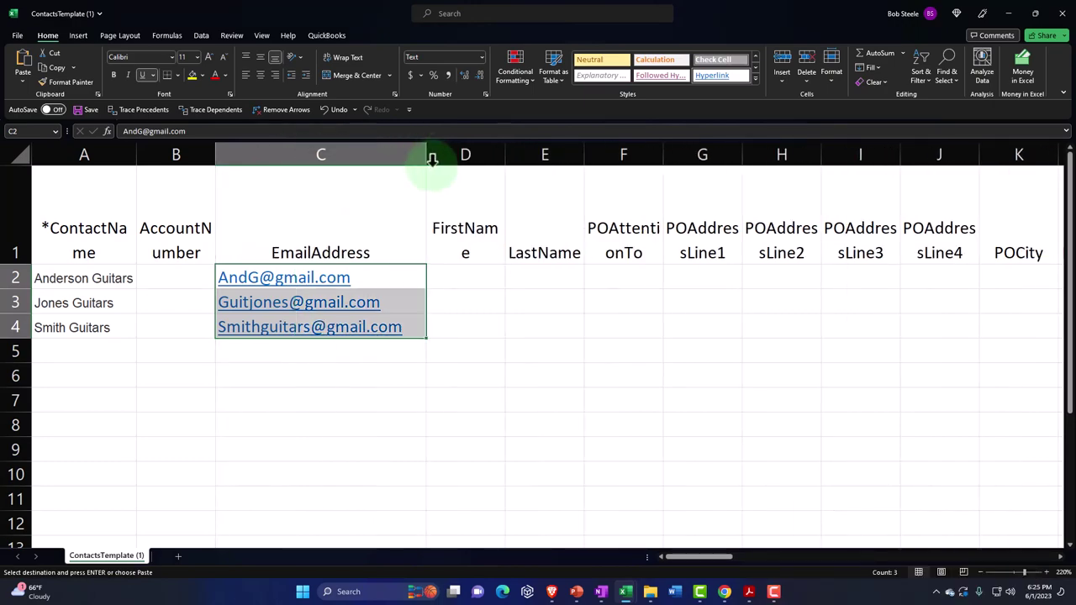
Examine the template's columns from FirstName through the PO address fields to SAZipCode for a match with the customer data.
{"action": "left_click", "coordinate": [466, 278]}
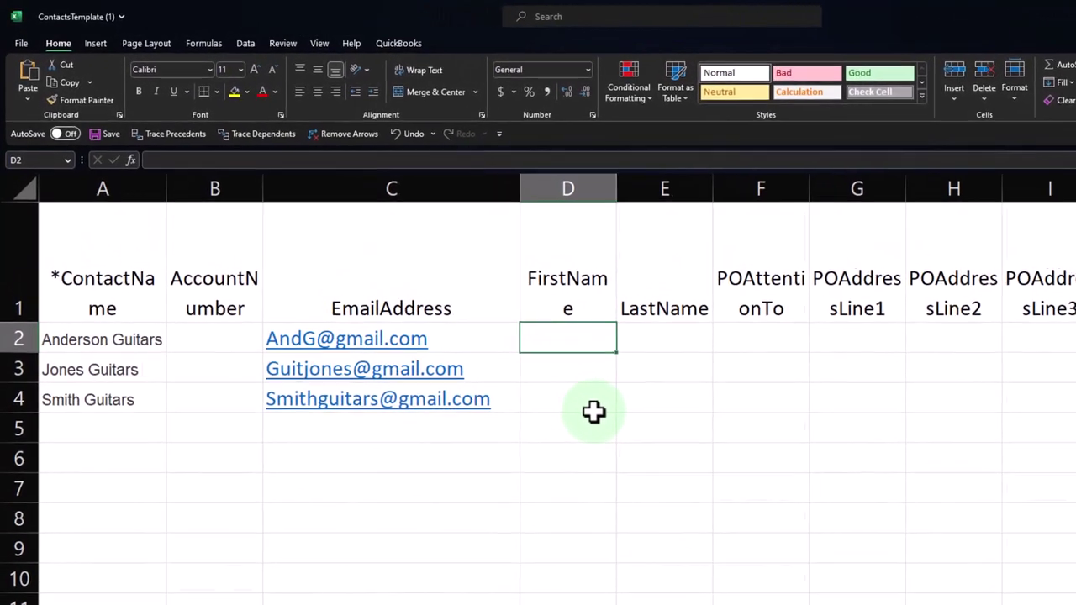
{"action": "key", "text": "Tab"}
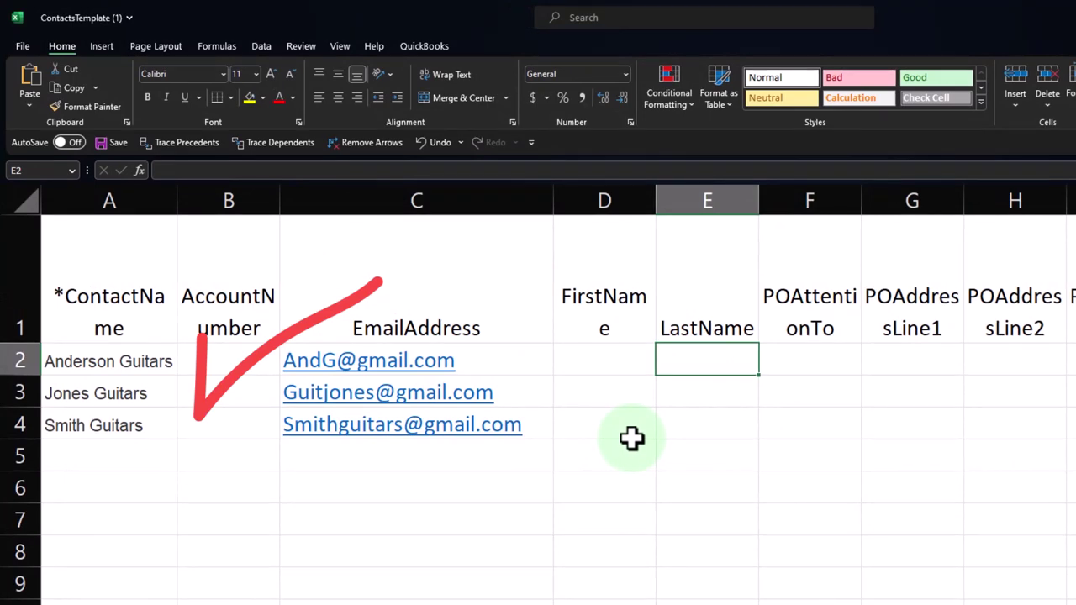
{"action": "key", "text": "Tab"}
{"action": "key", "text": "Tab"}
{"action": "key", "text": "Tab"}
{"action": "key", "text": "Tab"}
{"action": "key", "text": "Tab"}
{"action": "key", "text": "Tab"}
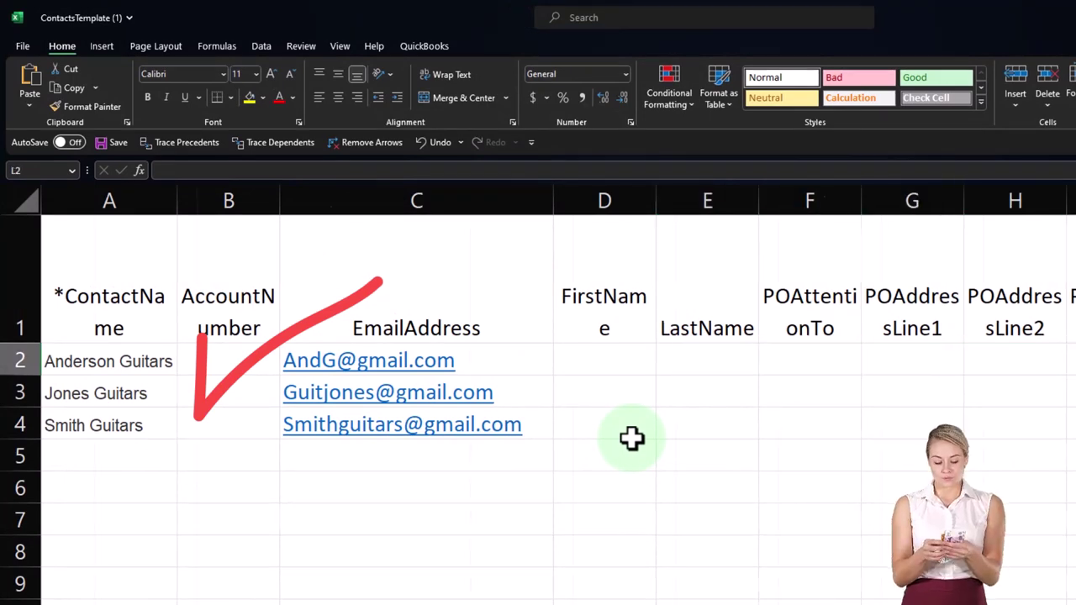
{"action": "key", "text": "Tab"}
{"action": "key", "text": "Tab"}
{"action": "key", "text": "Tab"}
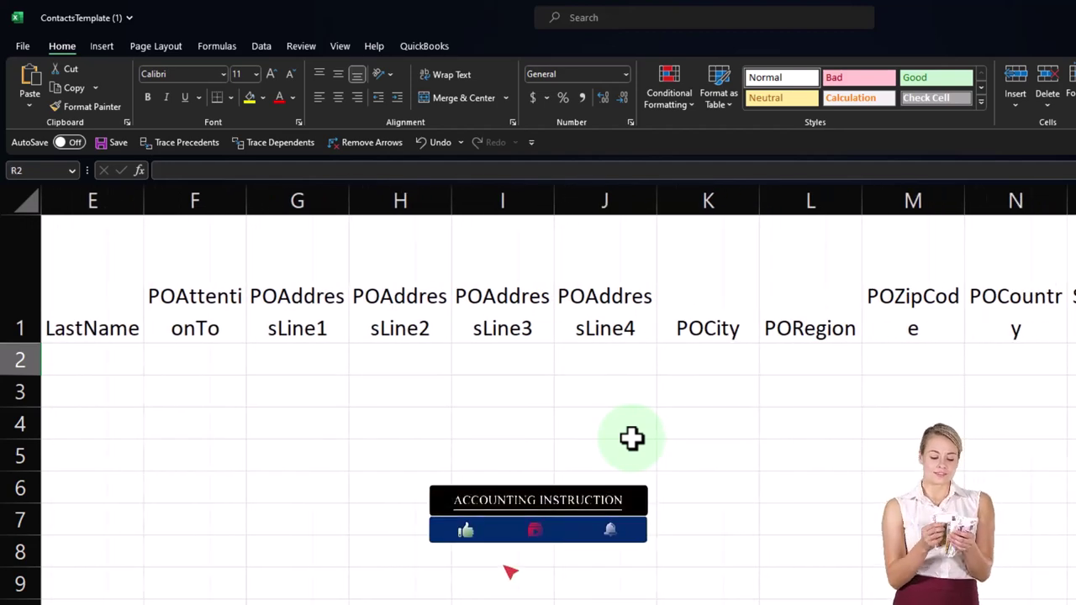
{"action": "key", "text": "Tab"}
{"action": "key", "text": "Tab"}
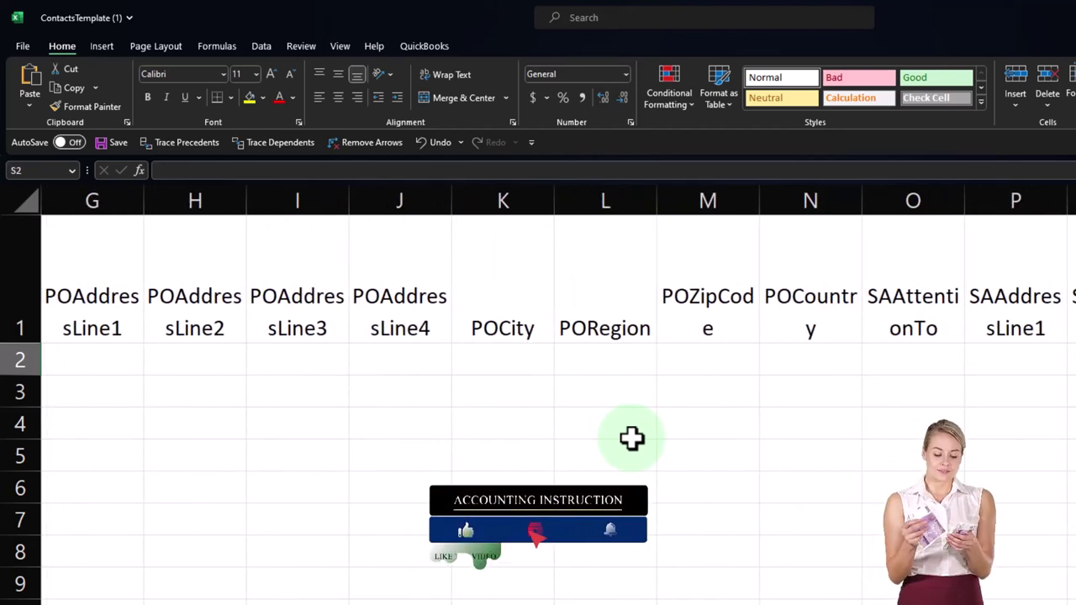
{"action": "key", "text": "Tab"}
{"action": "key", "text": "Tab"}
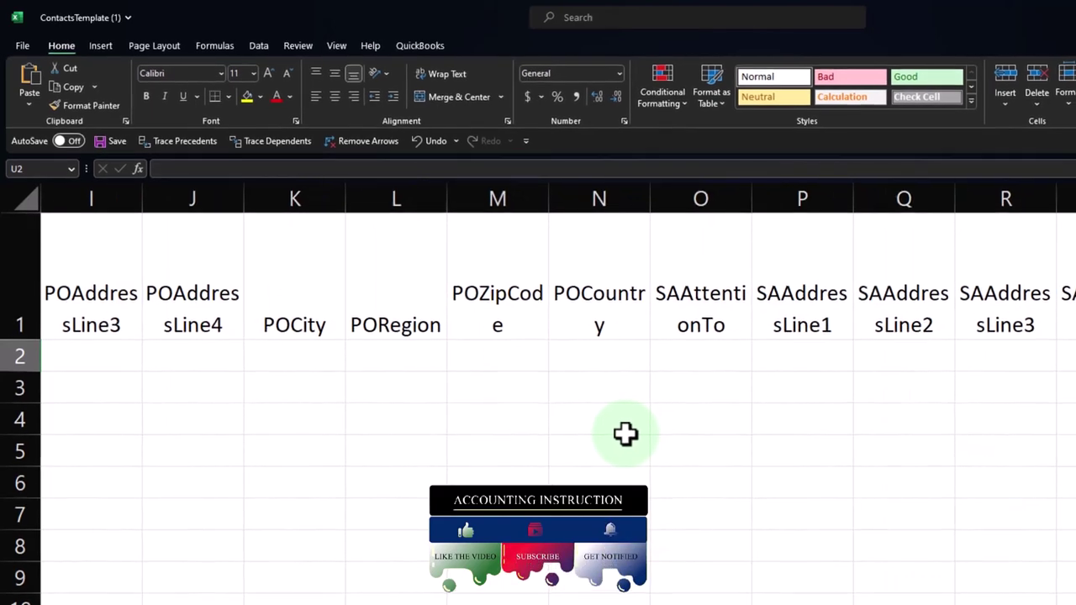
{"action": "key", "text": "Tab"}
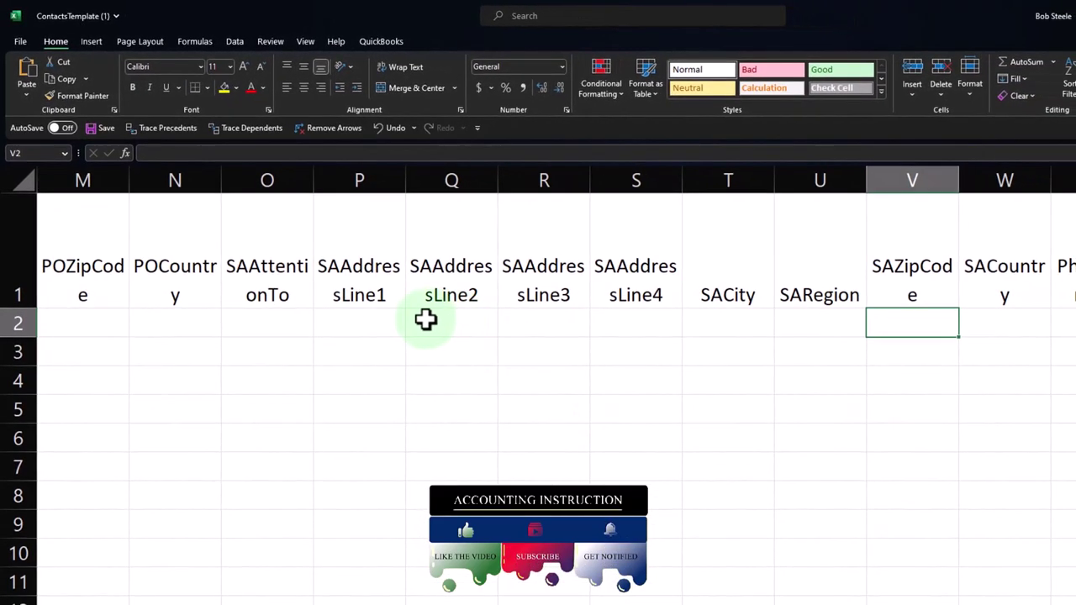
Review the SA address columns from SAAddressLine1 through SACity, SARegion and SAZipCode to SACountry.
{"action": "left_click", "coordinate": [363, 321]}
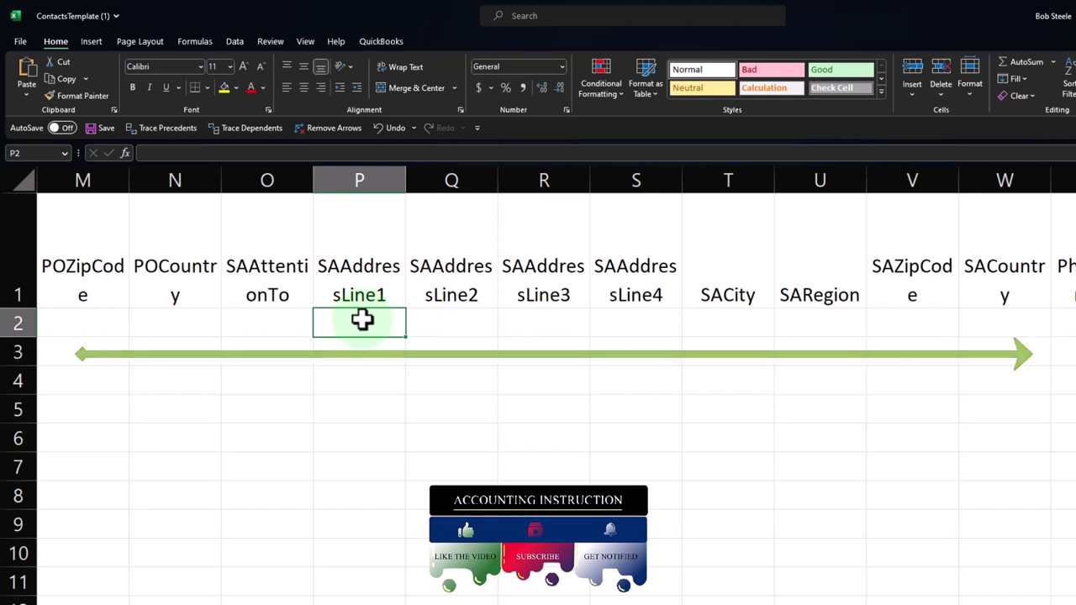
{"action": "key", "text": "Tab"}
{"action": "key", "text": "Tab"}
{"action": "key", "text": "Tab"}
{"action": "key", "text": "Tab"}
{"action": "key", "text": "Tab"}
{"action": "key", "text": "Tab"}
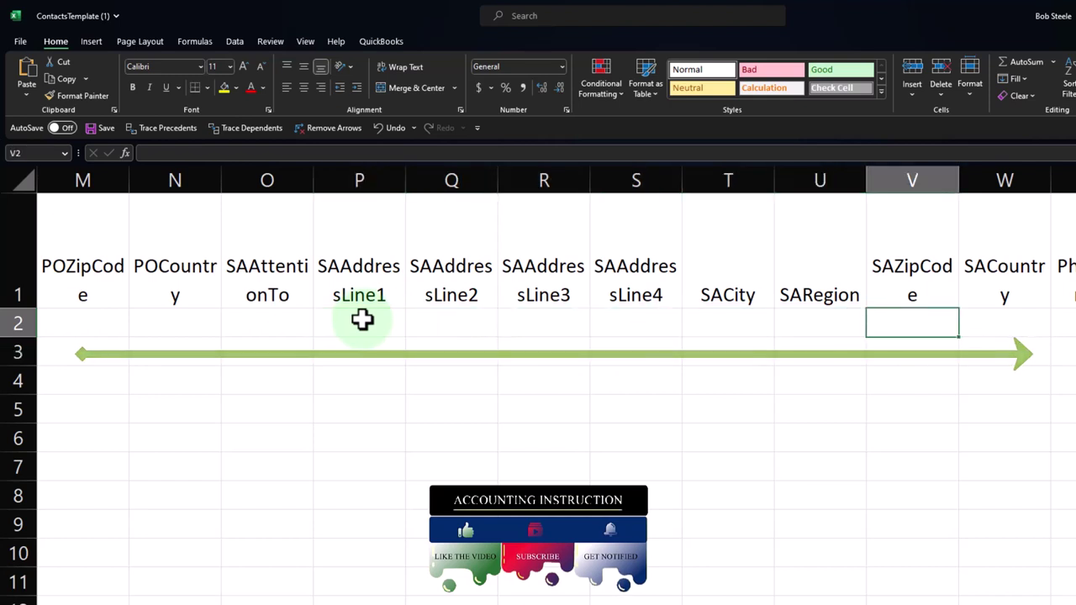
{"action": "key", "text": "Tab"}
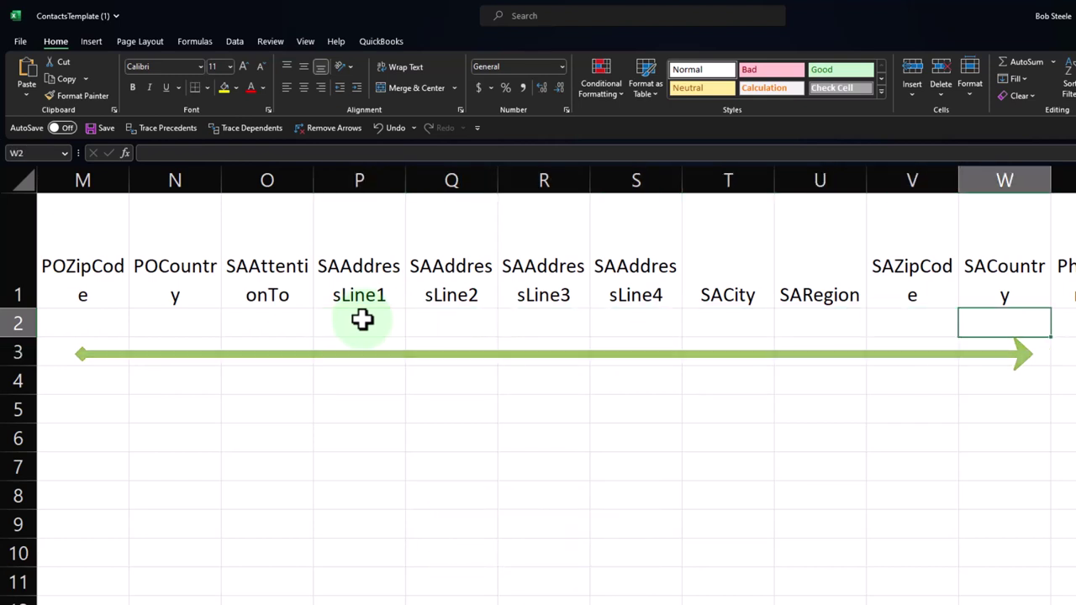
Copy the three street addresses from the Customers workbook into the template's SAAddressLine1 column from P2 and widen column P to fit.
{"action": "key", "text": "shift+Tab"}
{"action": "key", "text": "shift+Tab"}
{"action": "key", "text": "shift+Tab"}
{"action": "key", "text": "shift+Tab"}
{"action": "key", "text": "shift+Tab"}
{"action": "key", "text": "shift+Tab"}
{"action": "key", "text": "shift+Tab"}
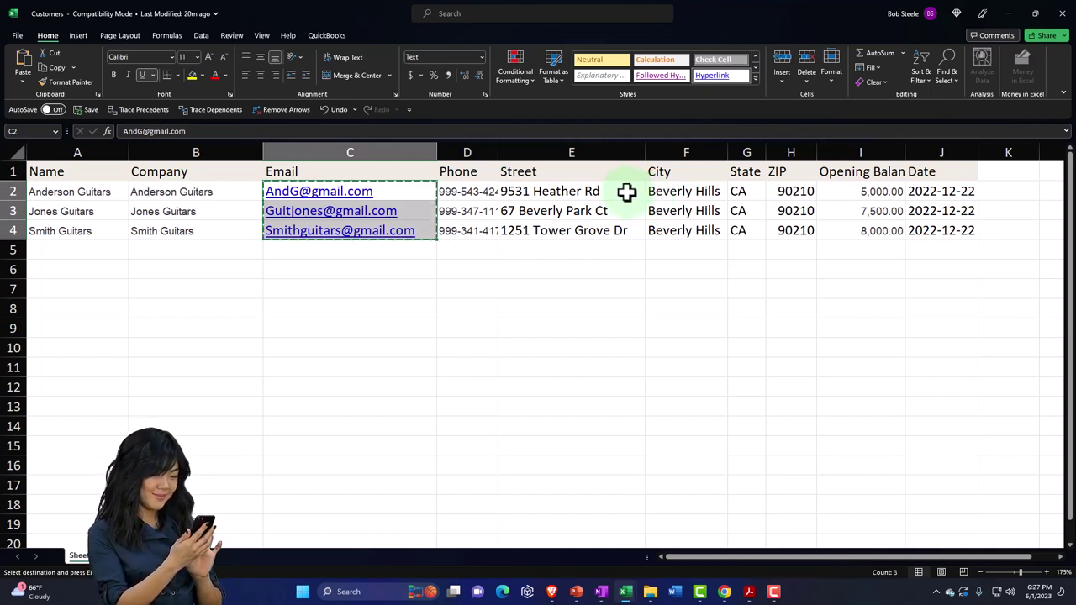
{"action": "left_click_drag", "start_coordinate": [626, 192], "coordinate": [618, 227]}
{"action": "key", "text": "ctrl+c"}
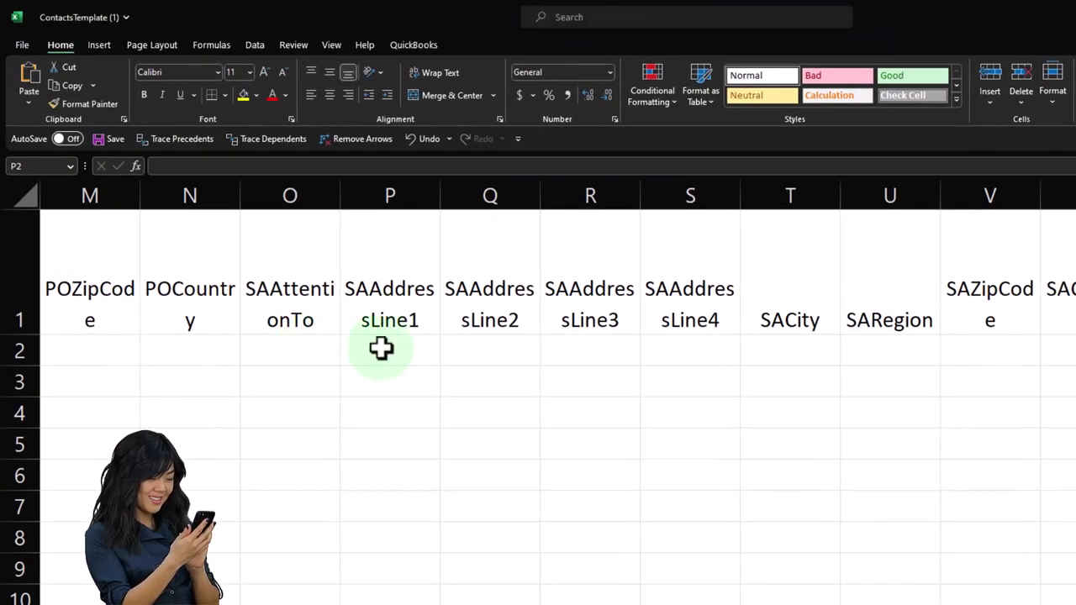
{"action": "key", "text": "ctrl+v"}
{"action": "left_click_drag", "start_coordinate": [439, 196], "coordinate": [549, 202]}
Copy the three customer cities from the Customers workbook into the template's SACity column from T2 and widen column T to fit.
{"action": "left_click", "coordinate": [626, 354]}
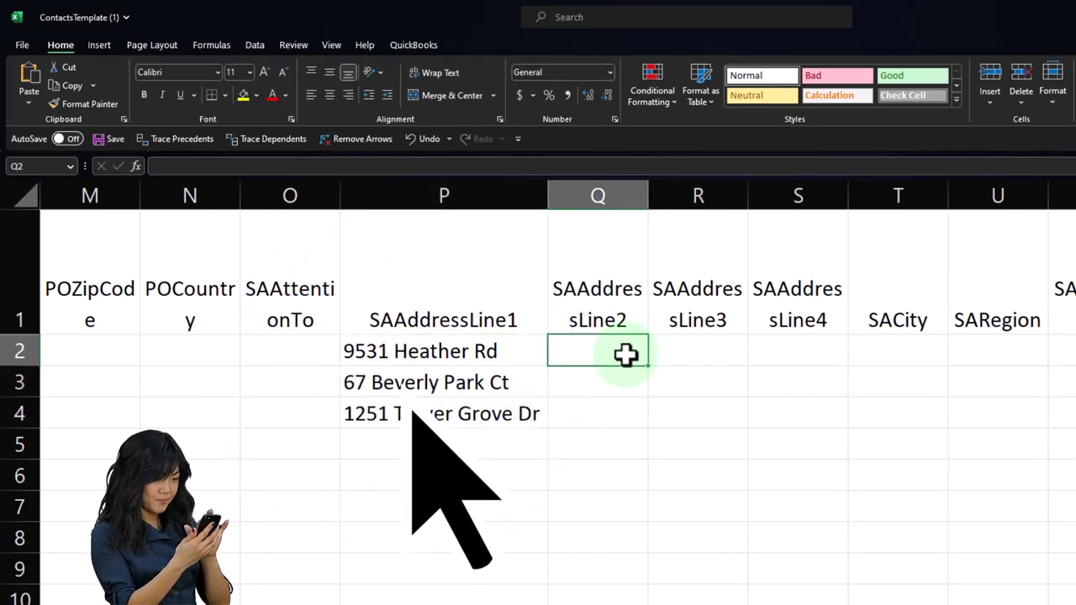
{"action": "key", "text": "Right"}
{"action": "key", "text": "Right"}
{"action": "key", "text": "Right"}
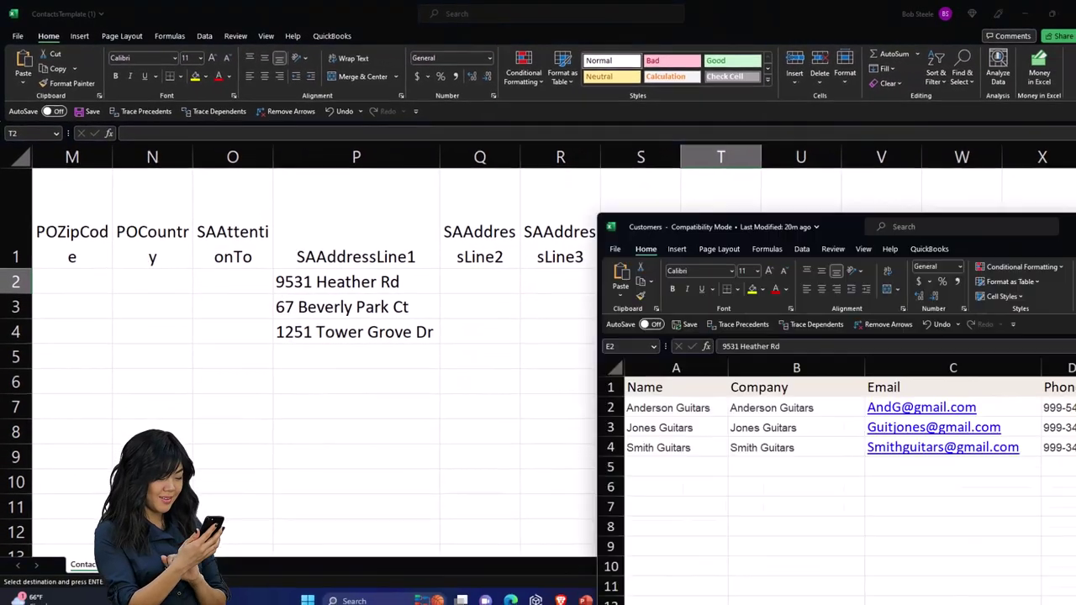
{"action": "left_click_drag", "start_coordinate": [833, 223], "coordinate": [586, 11]}
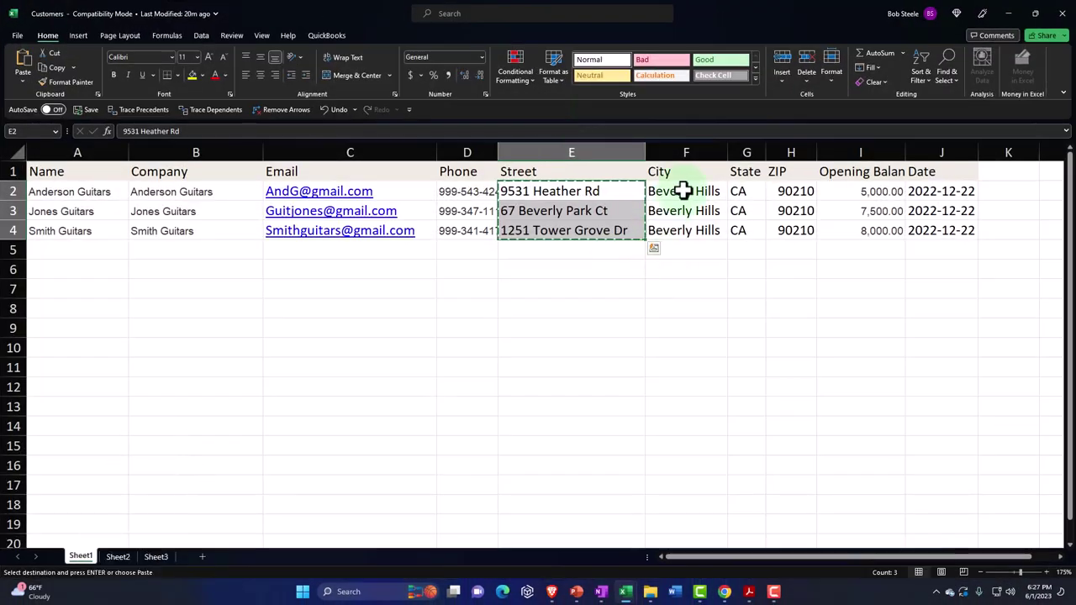
{"action": "left_click_drag", "start_coordinate": [683, 191], "coordinate": [683, 222]}
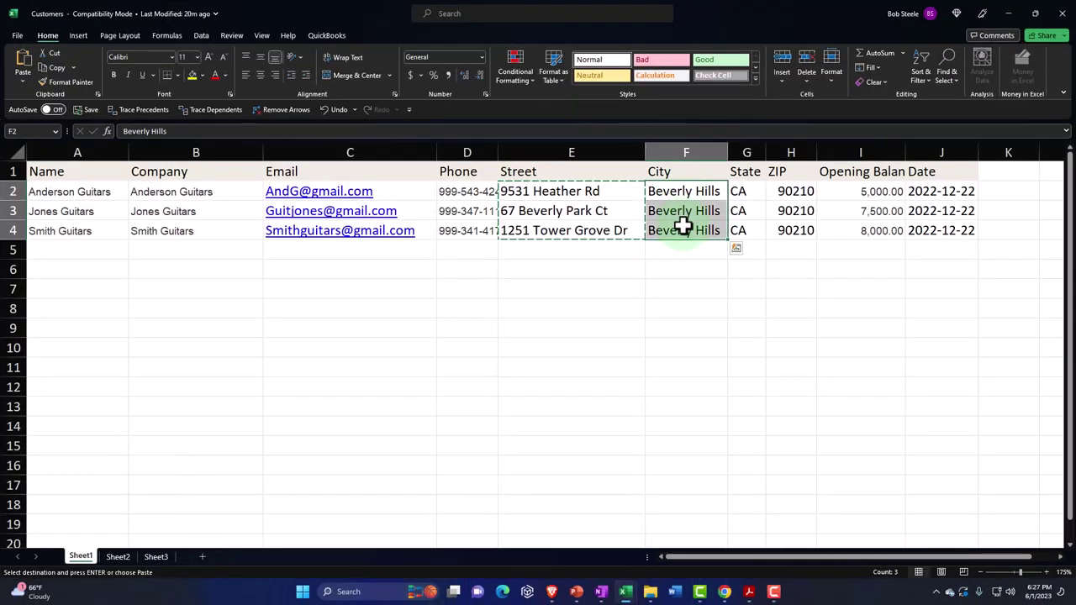
{"action": "left_click_drag", "start_coordinate": [480, 28], "coordinate": [1072, 253]}
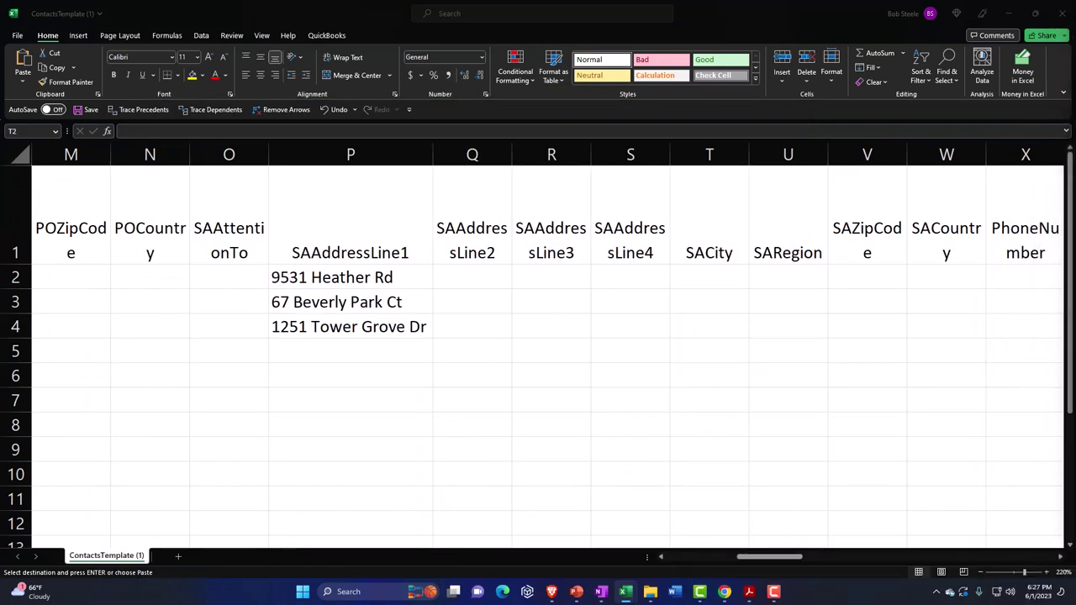
{"action": "left_click", "coordinate": [668, 350]}
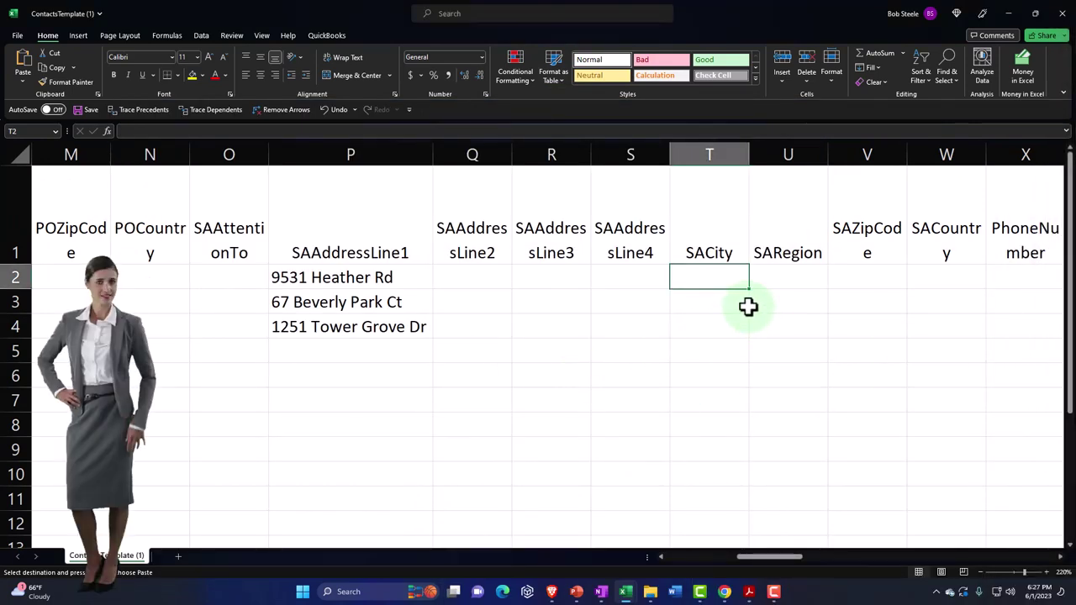
{"action": "key", "text": "ctrl+v"}
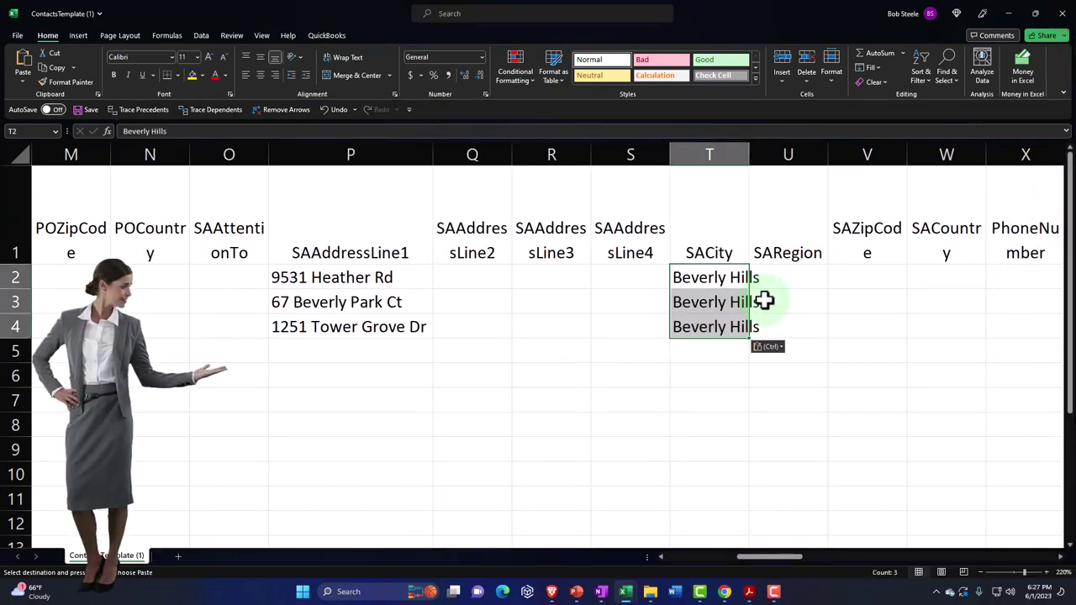
{"action": "double_click", "coordinate": [751, 156]}
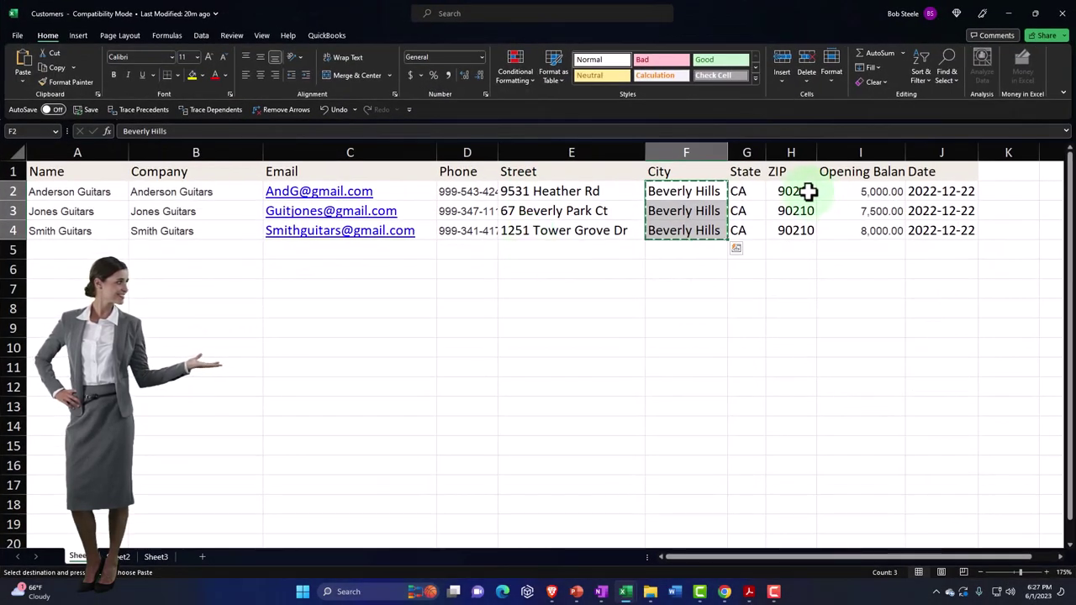
Copy the three customer ZIP codes from the Customers workbook into the template's SAZipCode column from V2.
{"action": "left_click_drag", "start_coordinate": [796, 192], "coordinate": [794, 254]}
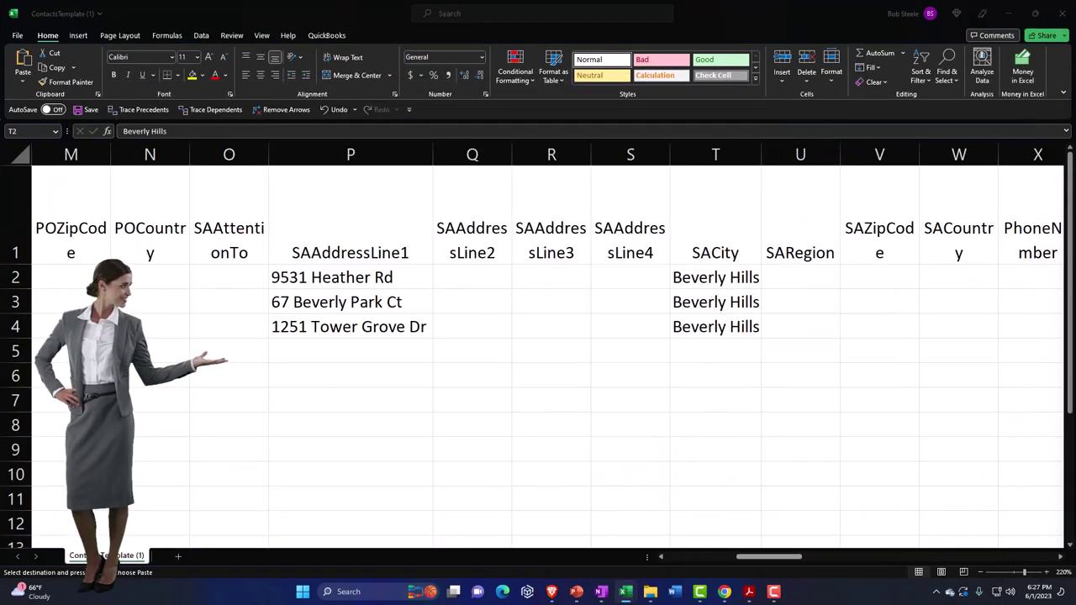
{"action": "left_click", "coordinate": [872, 280]}
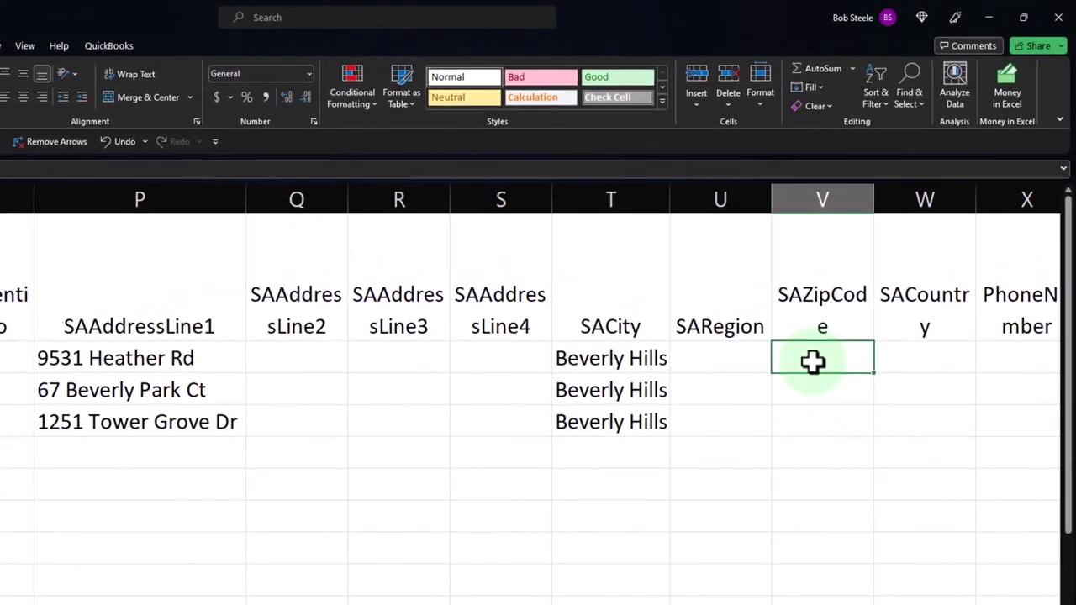
{"action": "key", "text": "ctrl+v"}
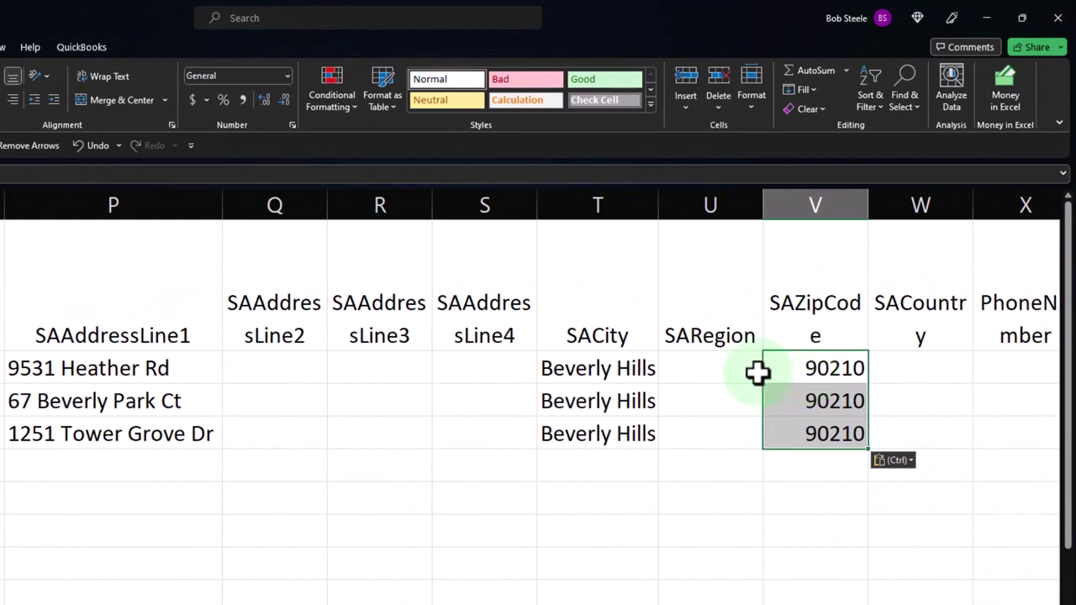
Check the template's columns from SARegion through SACountry and PhoneNumber to FaxNumber for the next field to fill.
{"action": "left_click", "coordinate": [720, 368]}
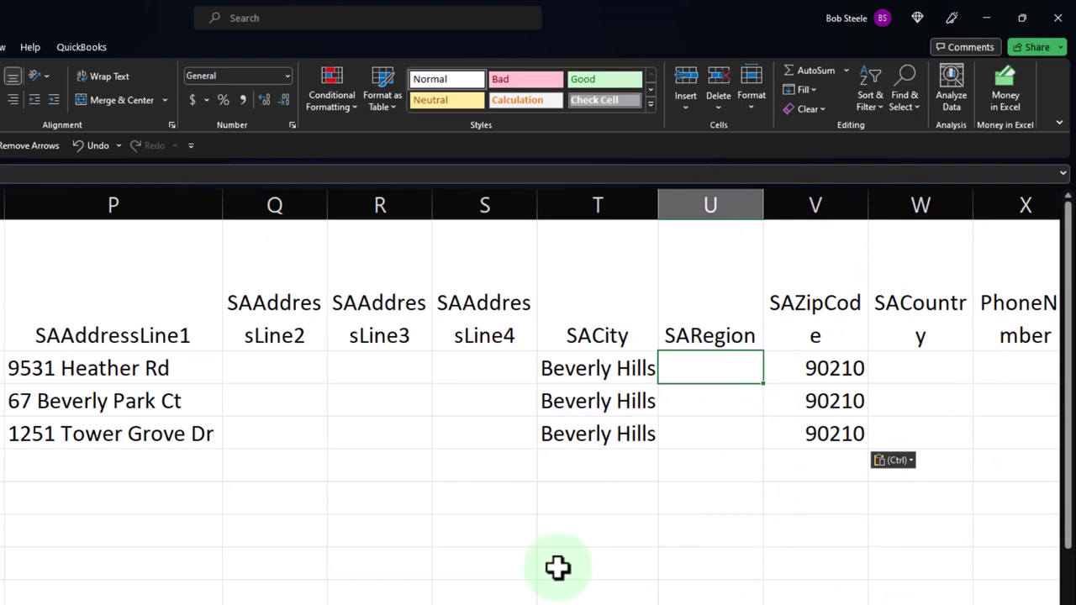
{"action": "key", "text": "Right"}
{"action": "key", "text": "Right"}
{"action": "key", "text": "Right"}
{"action": "key", "text": "Right"}
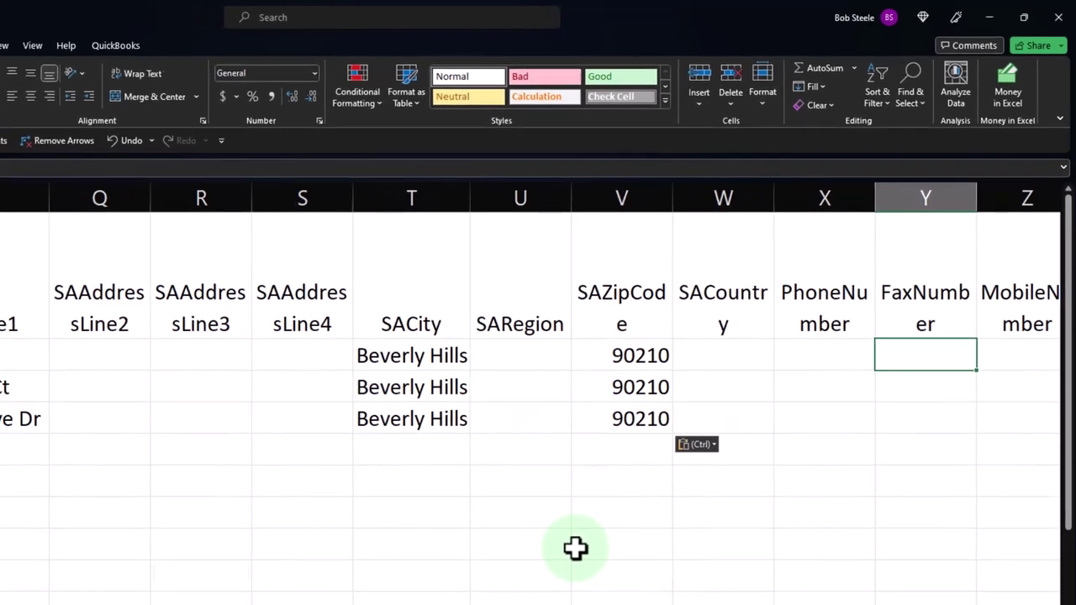
{"action": "key", "text": "Left"}
{"action": "key", "text": "Left"}
{"action": "key", "text": "Left"}
{"action": "key", "text": "Left"}
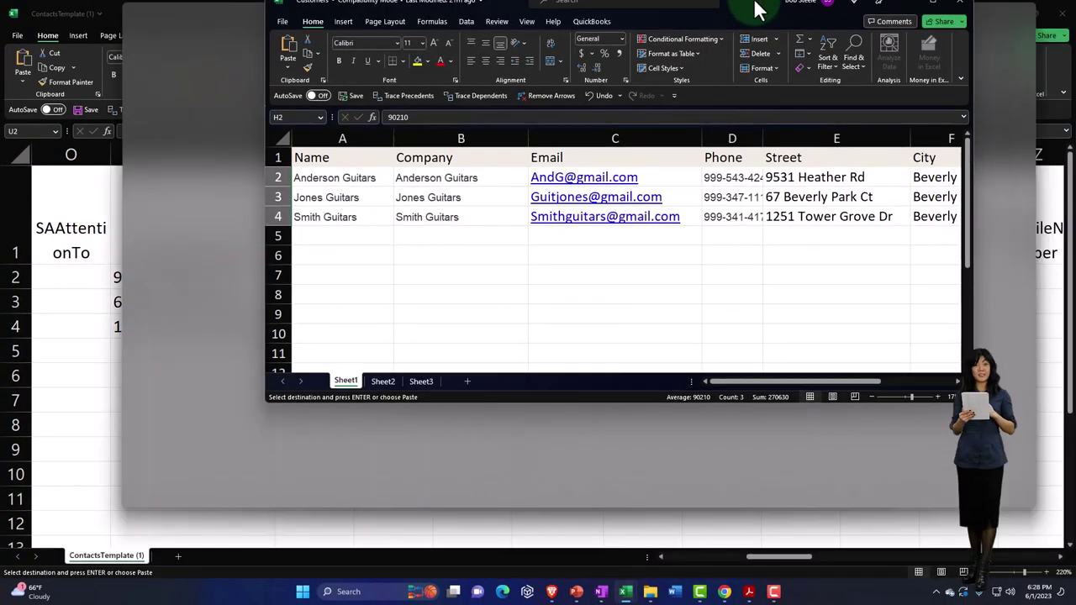
Copy the three customer phone numbers from the Customers workbook into the template's PhoneNumber column from X2 and widen column X to fit.
{"action": "left_click_drag", "start_coordinate": [754, 7], "coordinate": [756, 3]}
{"action": "left_click_drag", "start_coordinate": [464, 190], "coordinate": [457, 230]}
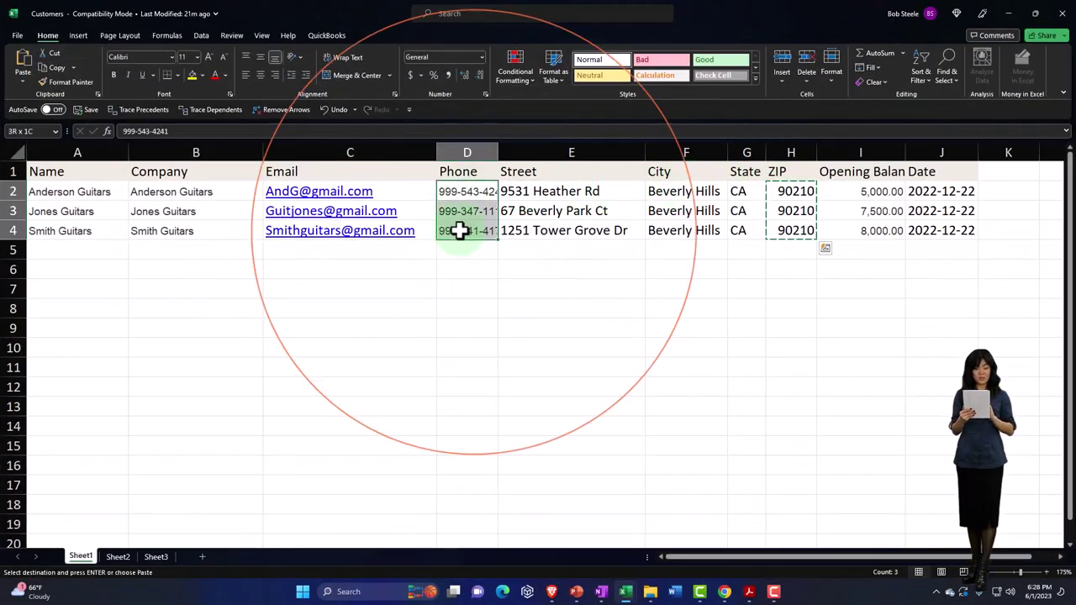
{"action": "key", "text": "ctrl+c"}
{"action": "key", "text": "super+Down"}
{"action": "key", "text": "super+shift+Right"}
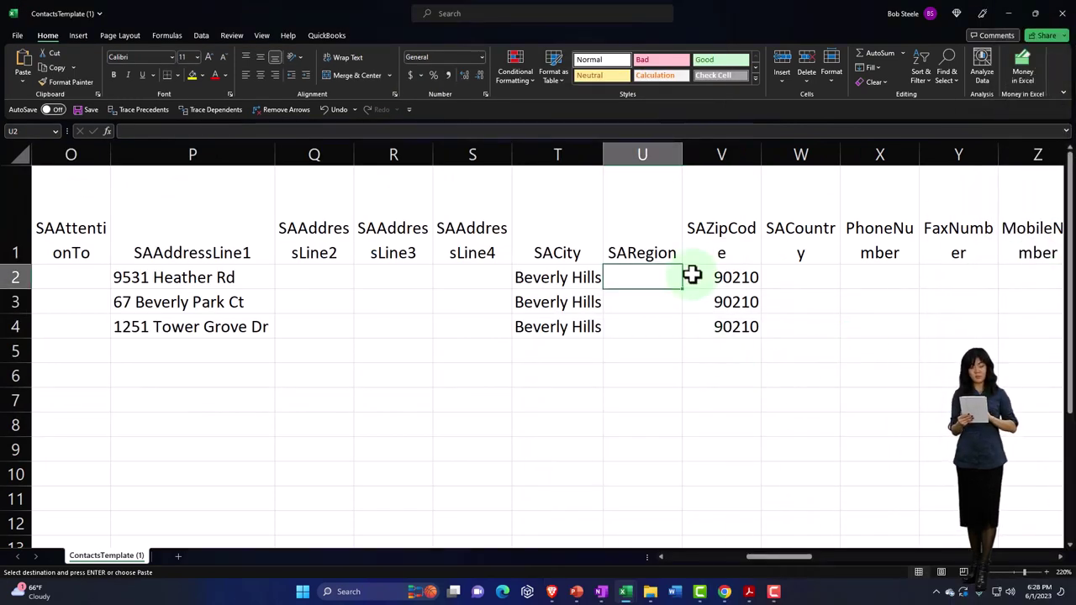
{"action": "key", "text": "Right"}
{"action": "key", "text": "Right"}
{"action": "key", "text": "Right"}
{"action": "key", "text": "ctrl+v"}
Check the template's columns from FaxNumber through DueDateBillDay for further fields that match the Customers workbook data.
{"action": "key", "text": "Right"}
{"action": "key", "text": "Right"}
{"action": "key", "text": "Right"}
{"action": "key", "text": "Right"}
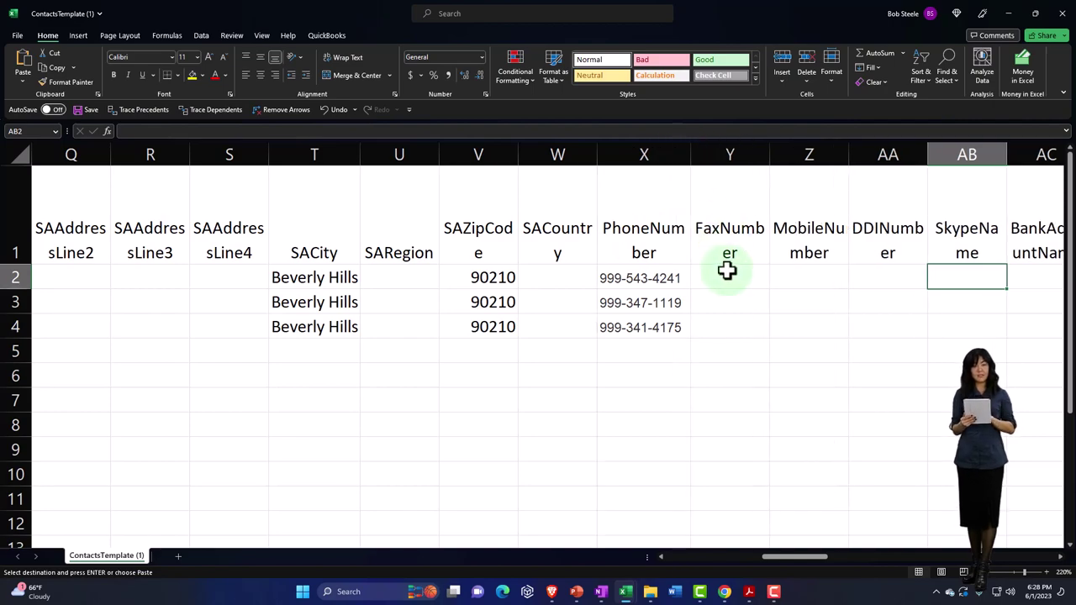
{"action": "left_click", "coordinate": [727, 271]}
{"action": "key", "text": "Right"}
{"action": "key", "text": "Right"}
{"action": "key", "text": "Right"}
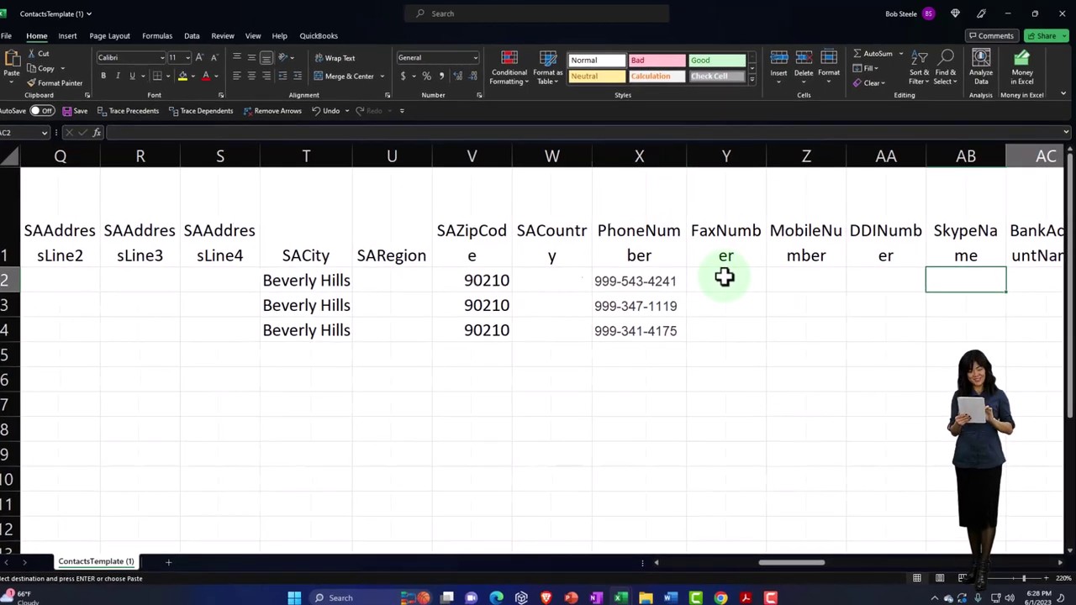
{"action": "key", "text": "Right"}
{"action": "key", "text": "Right"}
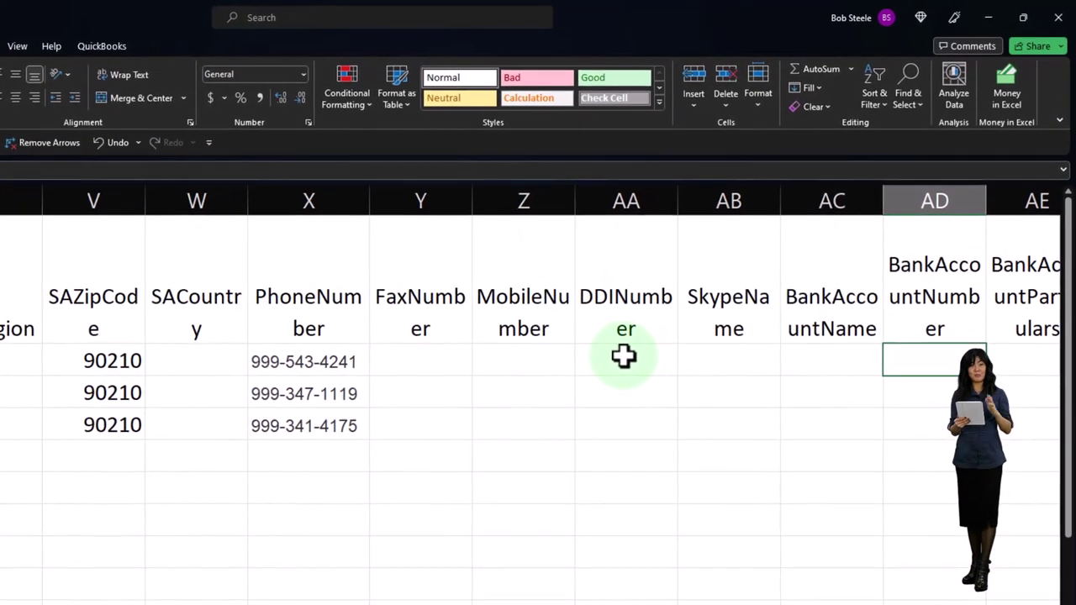
{"action": "key", "text": "Right"}
{"action": "key", "text": "Right"}
{"action": "key", "text": "Right"}
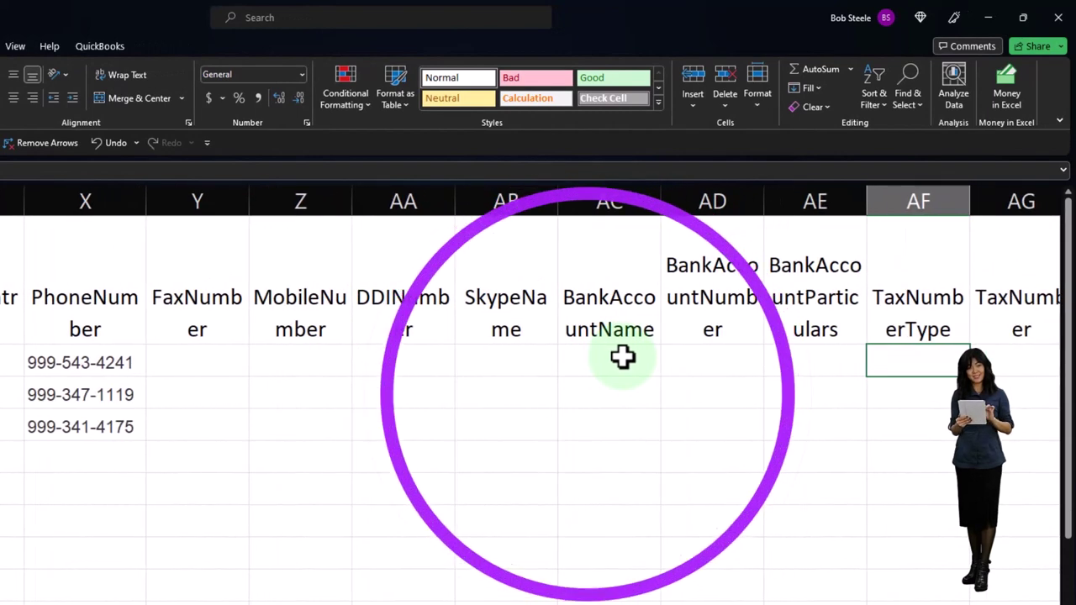
{"action": "key", "text": "Right"}
{"action": "key", "text": "Right"}
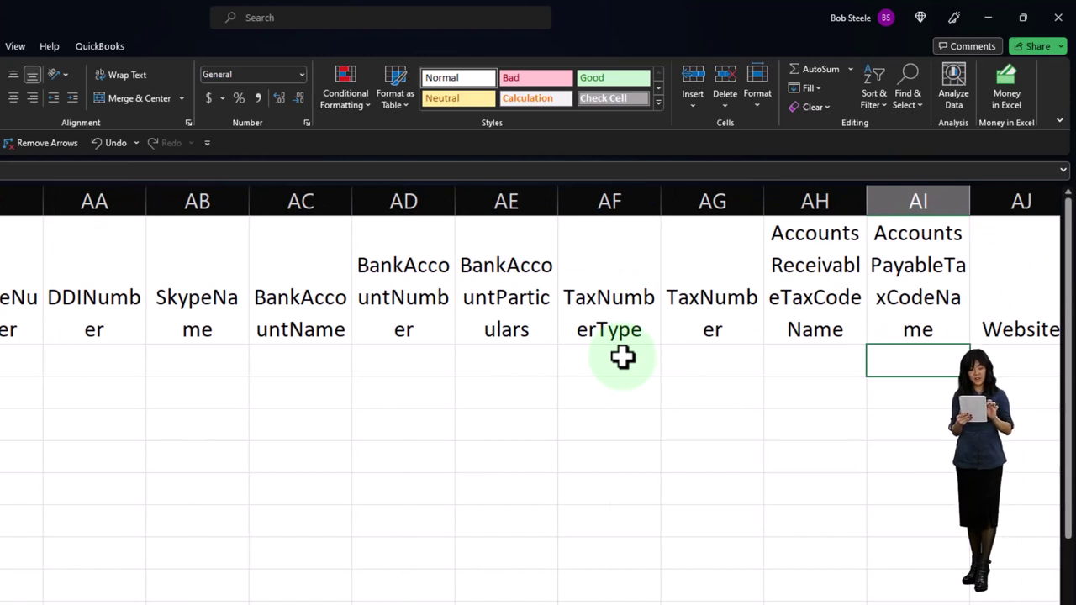
{"action": "key", "text": "Right"}
{"action": "key", "text": "Right"}
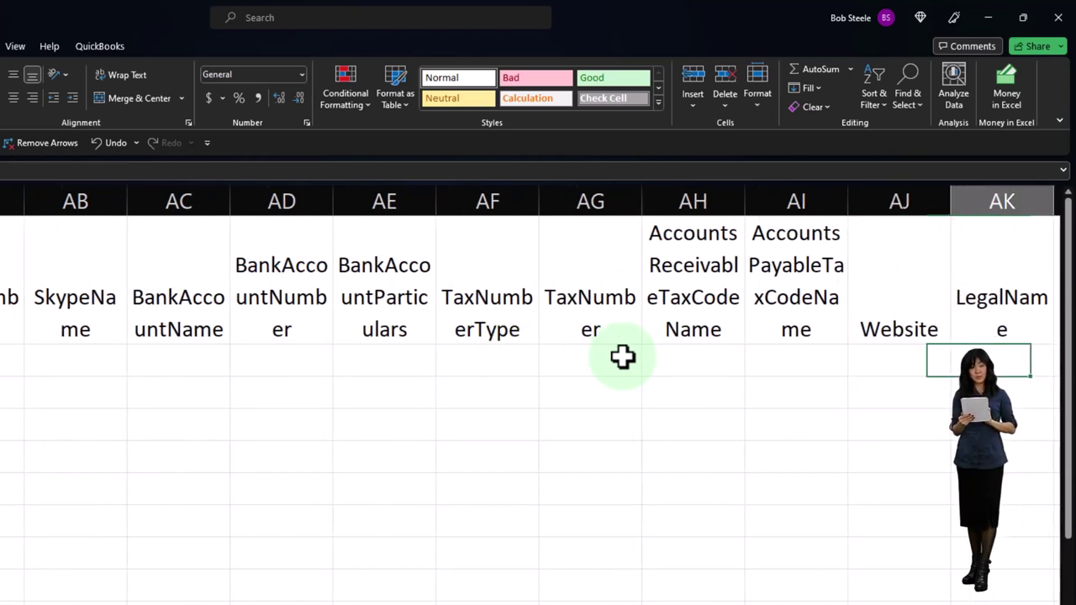
{"action": "key", "text": "Right"}
{"action": "key", "text": "Right"}
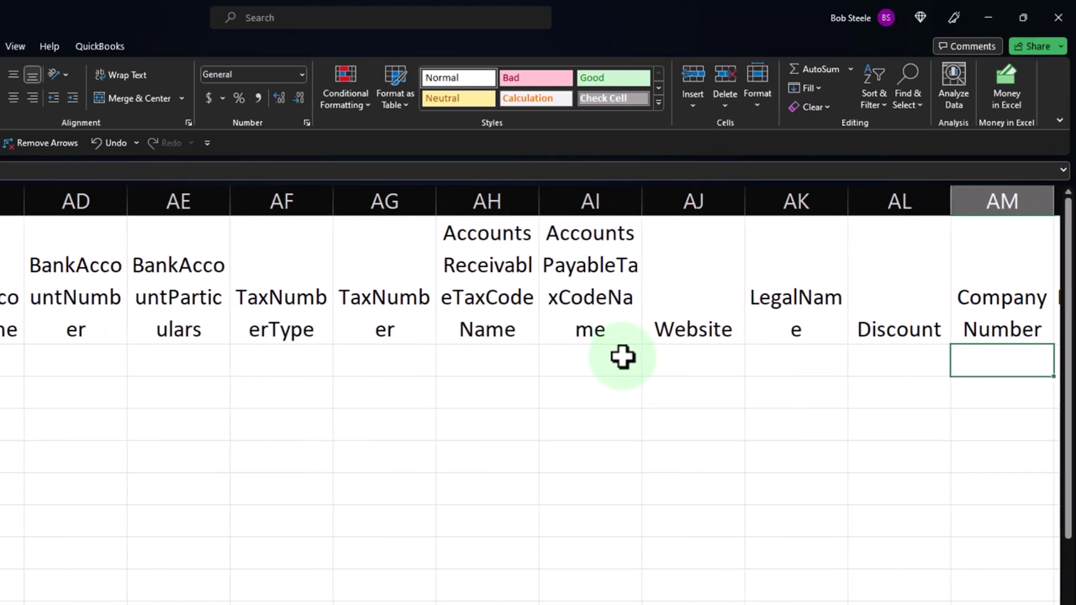
{"action": "key", "text": "Right"}
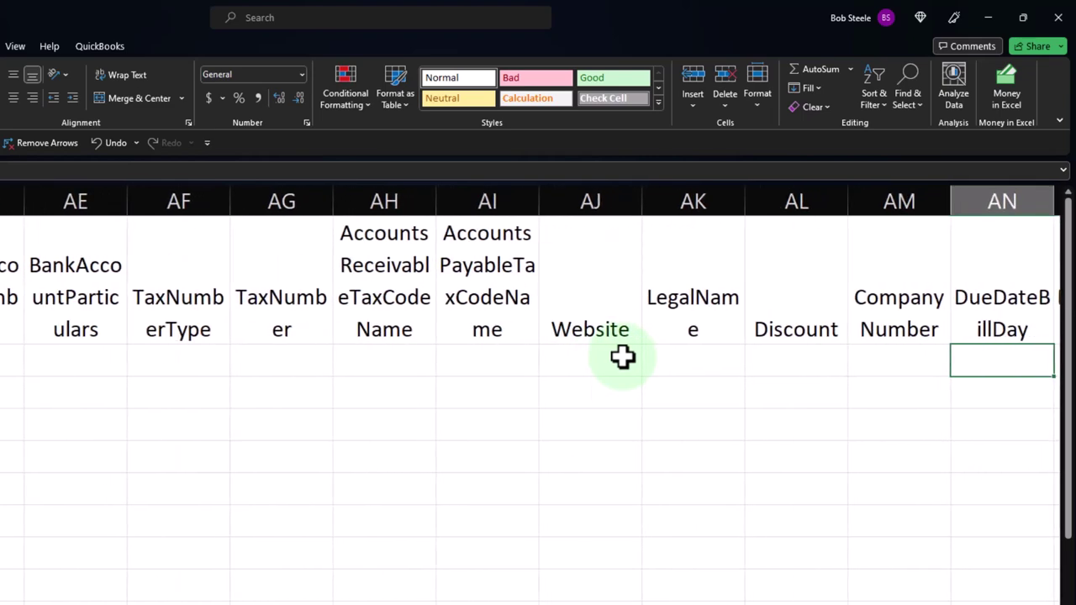
Check the template's columns from DueDateBillTerm through Person5IncludeInEmail for a match to the Customers workbook's opening balance column.
{"action": "key", "text": "Right"}
{"action": "key", "text": "Right"}
{"action": "key", "text": "Right"}
{"action": "key", "text": "Right"}
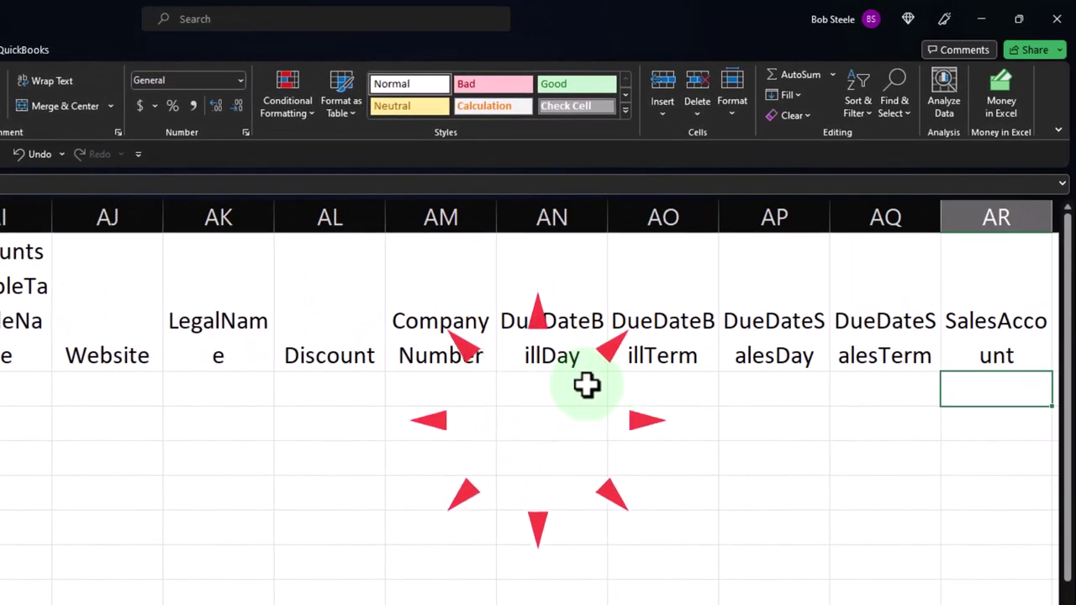
{"action": "key", "text": "Right"}
{"action": "key", "text": "Right"}
{"action": "key", "text": "Right"}
{"action": "key", "text": "Right"}
{"action": "key", "text": "Right"}
{"action": "key", "text": "Right"}
{"action": "key", "text": "Right"}
{"action": "key", "text": "Right"}
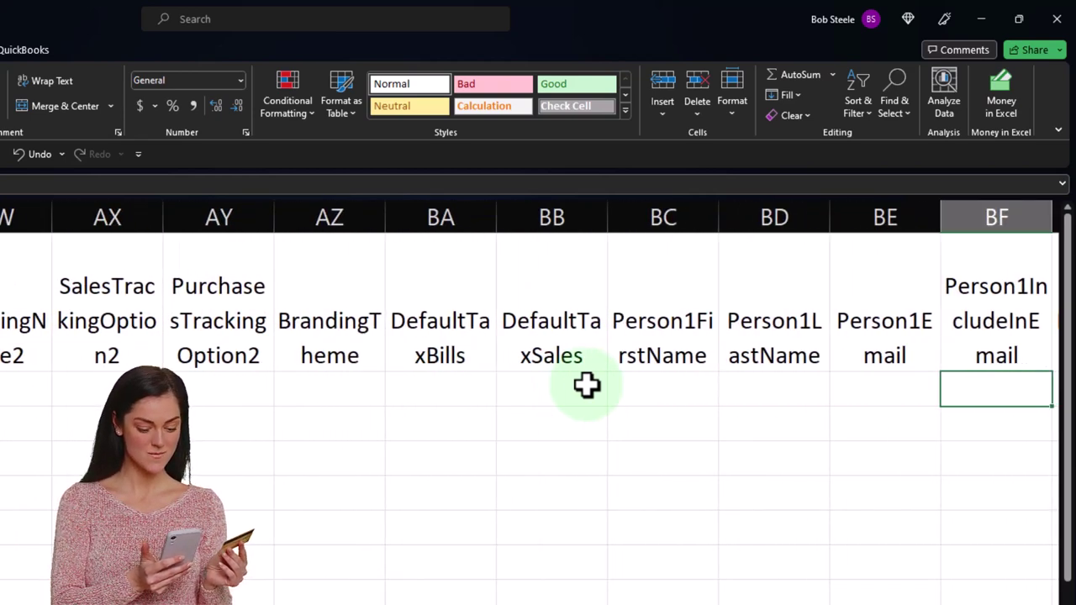
{"action": "key", "text": "Right"}
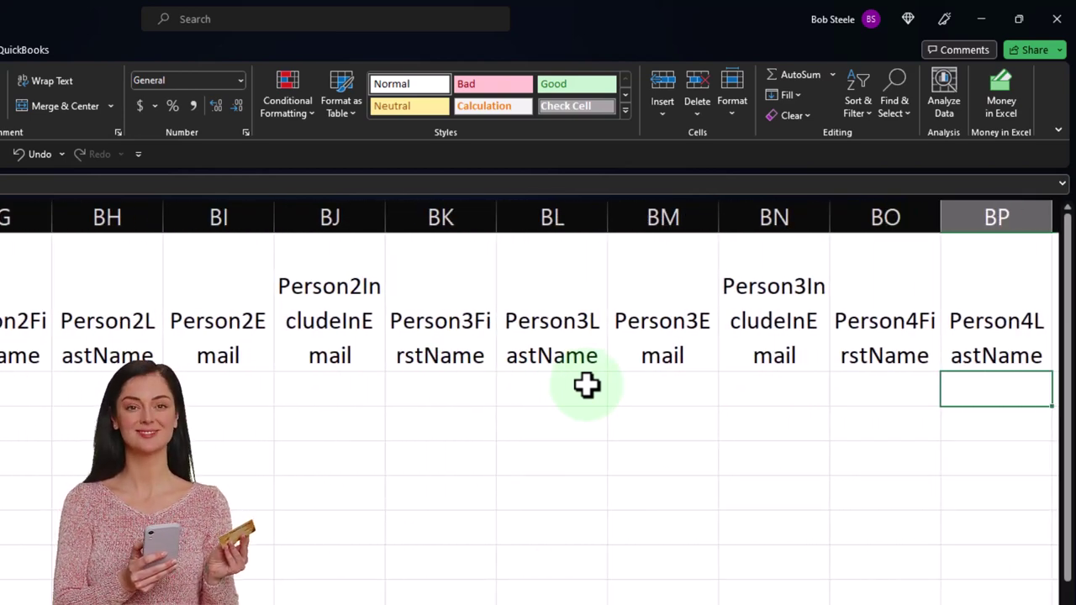
{"action": "key", "text": "Right"}
{"action": "key", "text": "Right"}
{"action": "key", "text": "Right"}
{"action": "key", "text": "Right"}
{"action": "key", "text": "Right"}
{"action": "key", "text": "Right"}
{"action": "key", "text": "Right"}
{"action": "key", "text": "Right"}
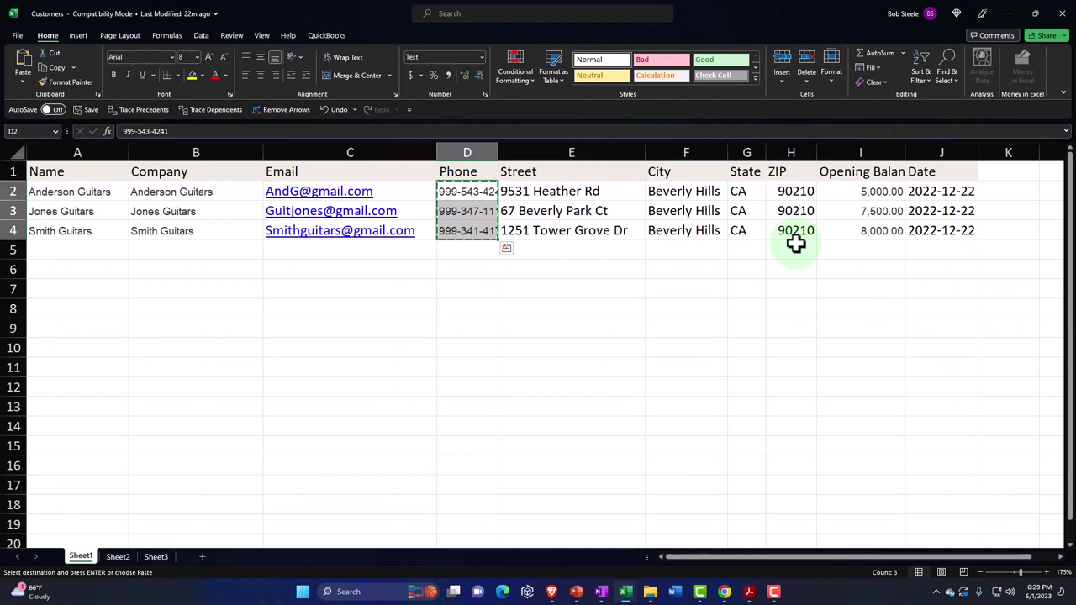
{"action": "left_click", "coordinate": [861, 235]}
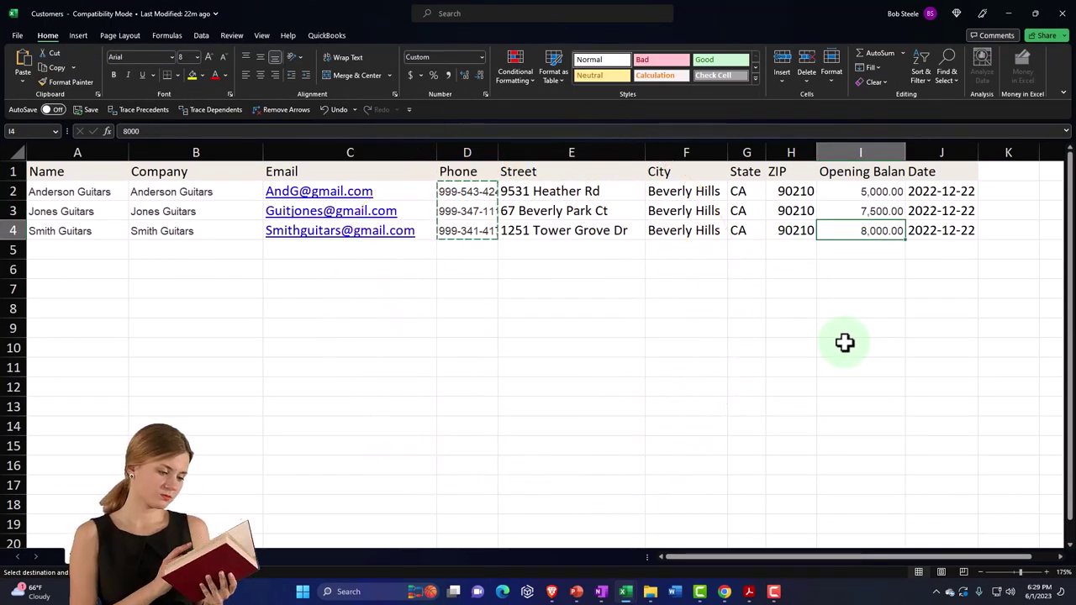
{"action": "left_click_drag", "start_coordinate": [378, 21], "coordinate": [1075, 328]}
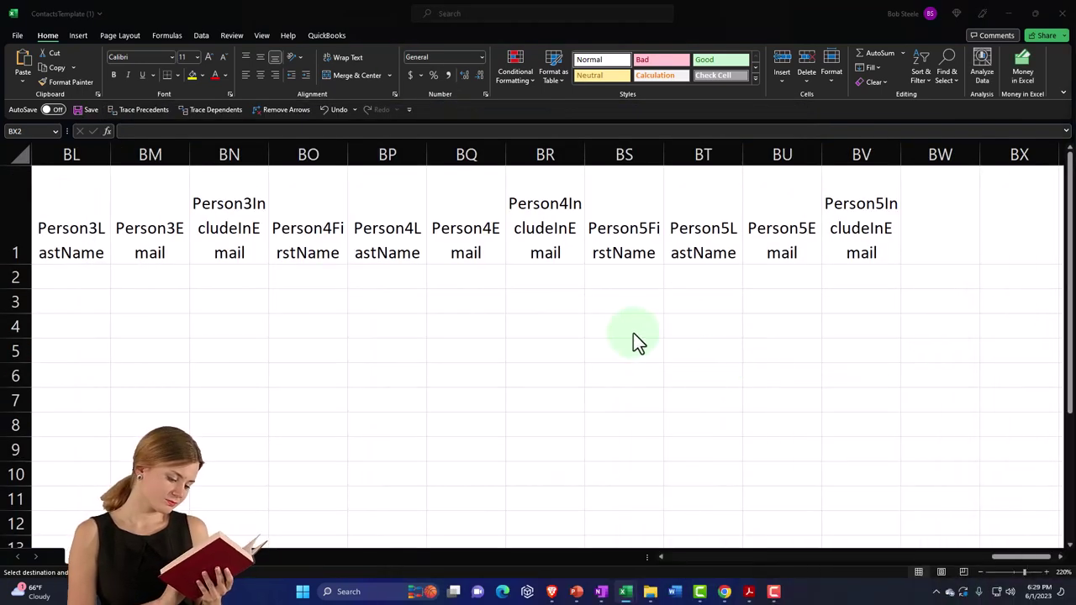
Save the filled ContactsTemplate (1) CSV file, save a copy as an Excel Workbook in the Xero New Company Files folder, and close it.
{"action": "left_click_drag", "start_coordinate": [1007, 555], "coordinate": [454, 555]}
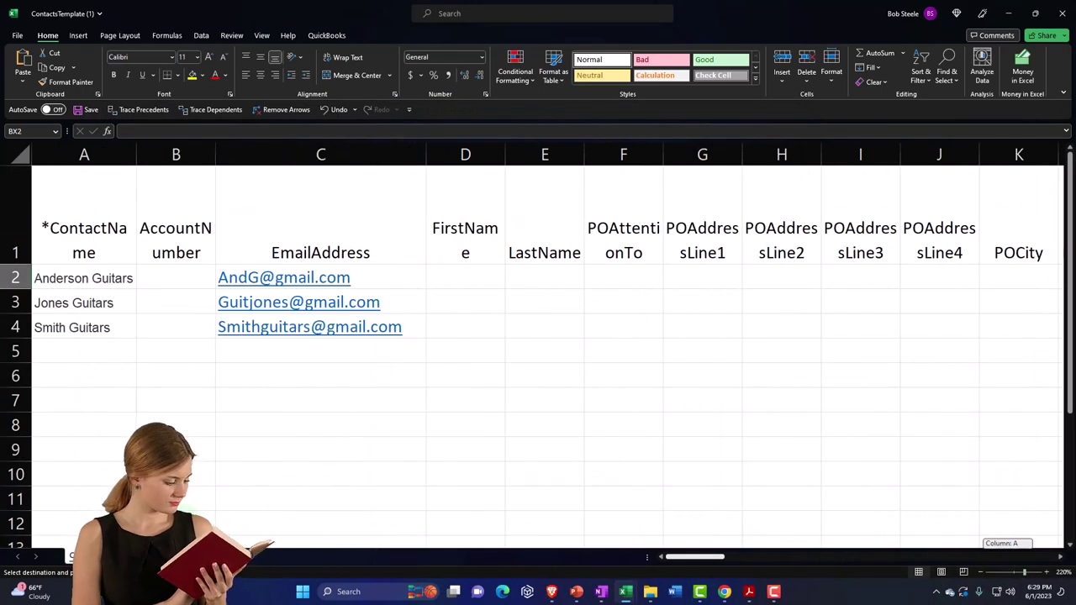
{"action": "left_click", "coordinate": [77, 108]}
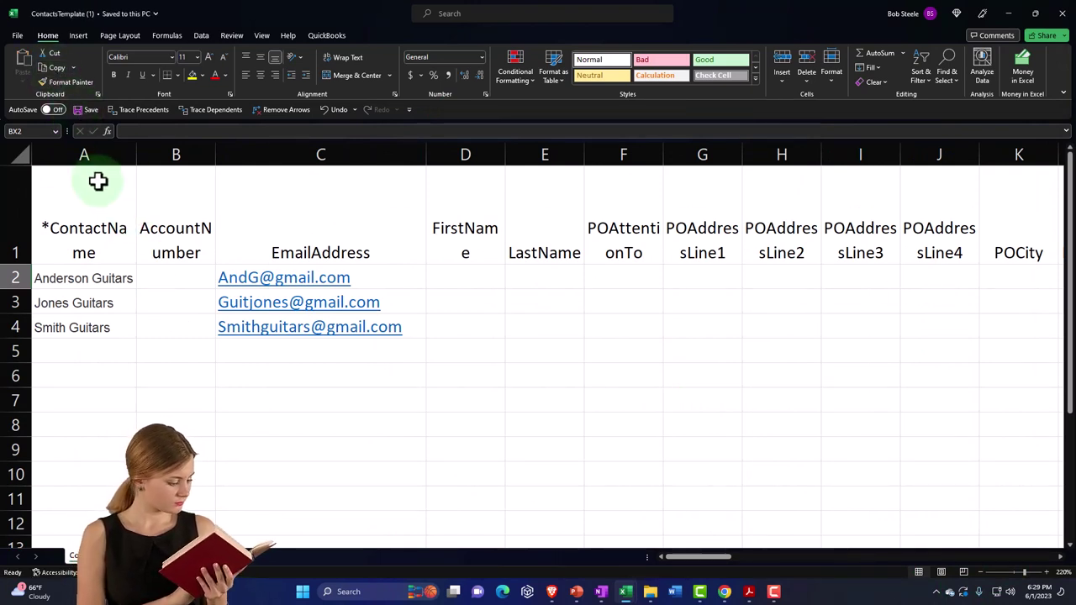
{"action": "left_click", "coordinate": [40, 185]}
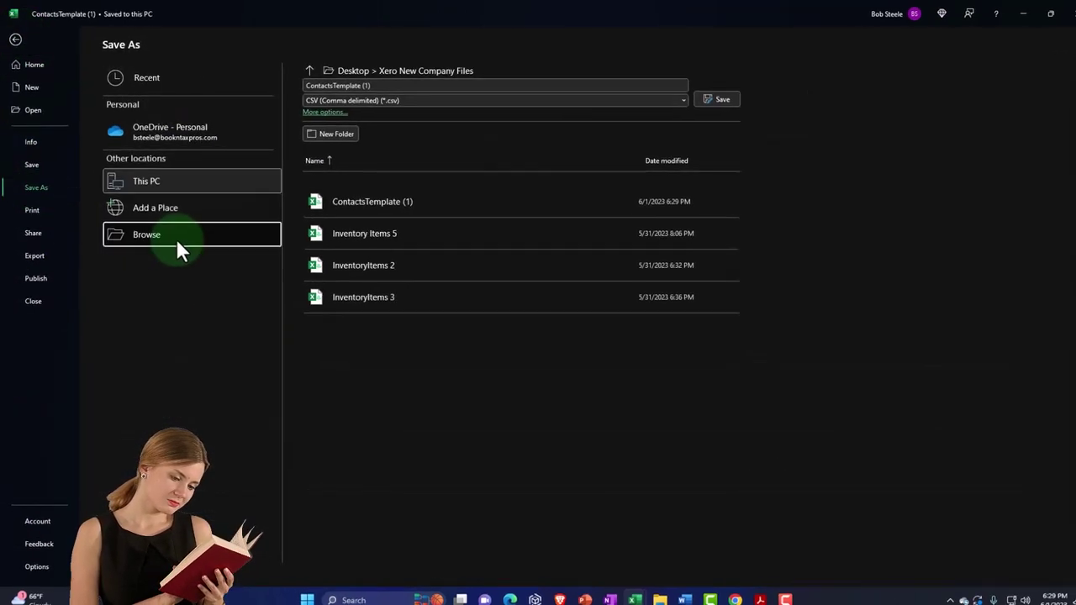
{"action": "left_click", "coordinate": [177, 237]}
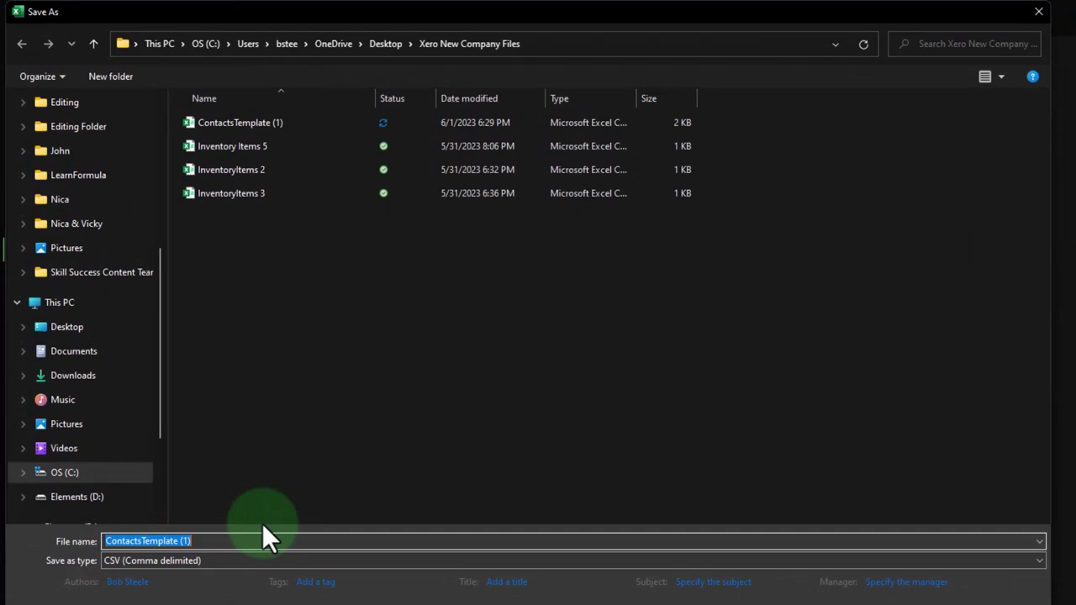
{"action": "left_click", "coordinate": [245, 562]}
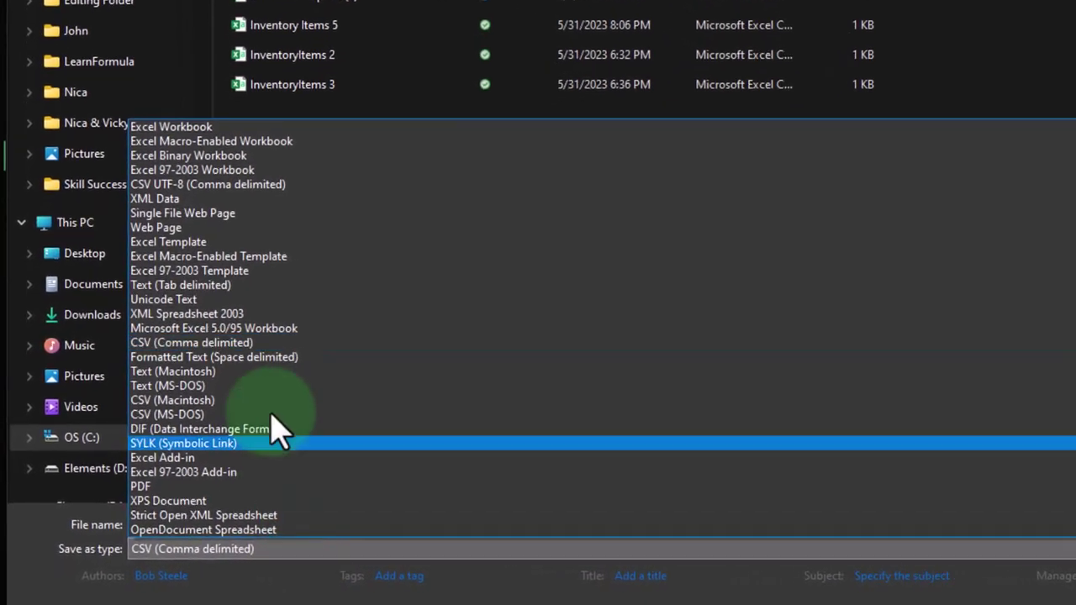
{"action": "left_click", "coordinate": [172, 126]}
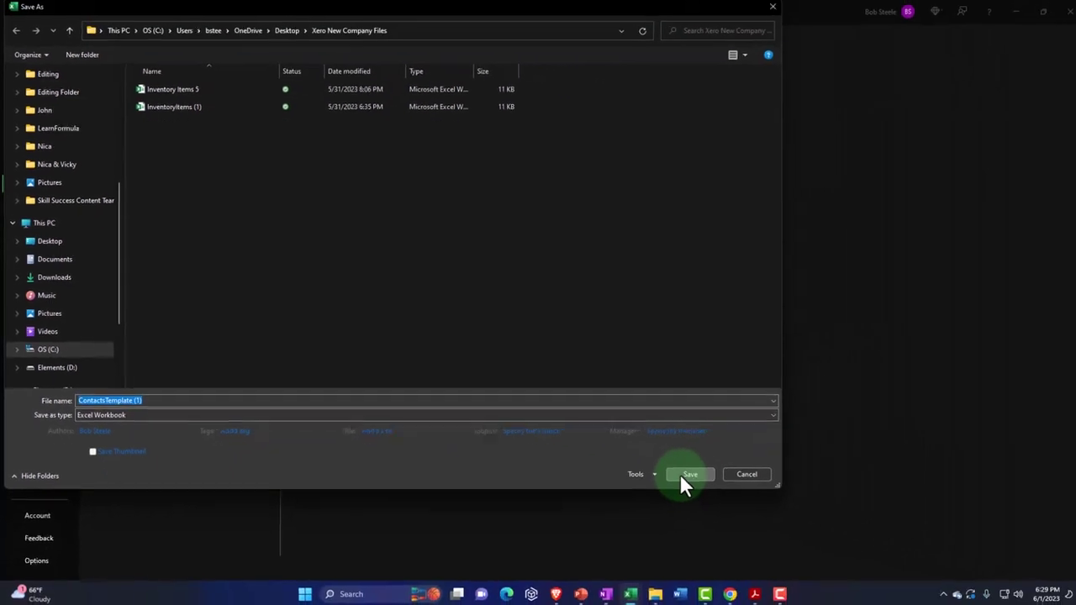
{"action": "left_click", "coordinate": [959, 555]}
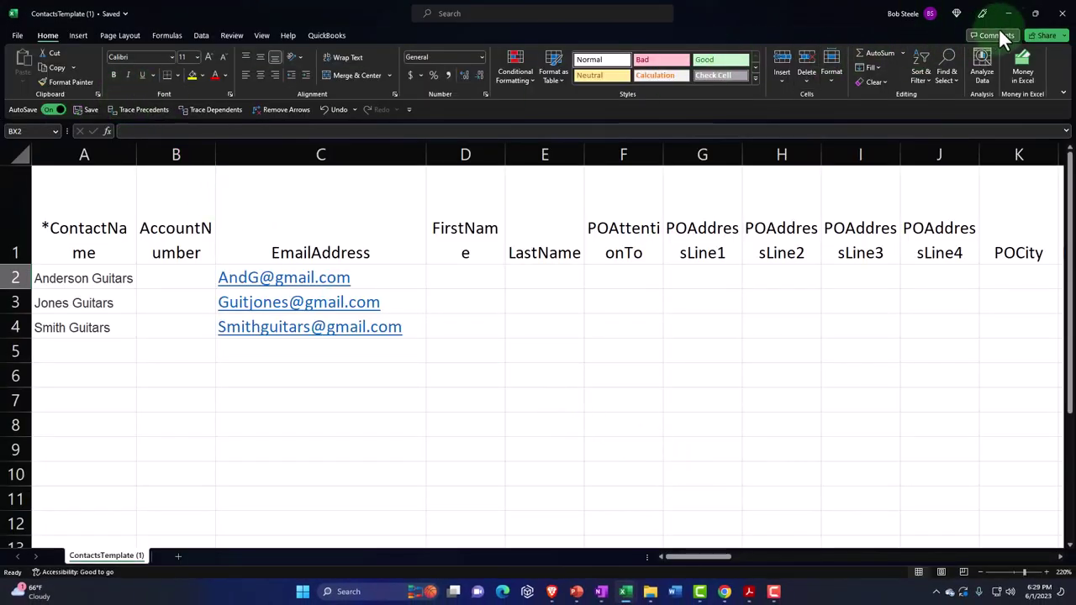
{"action": "left_click", "coordinate": [1062, 14]}
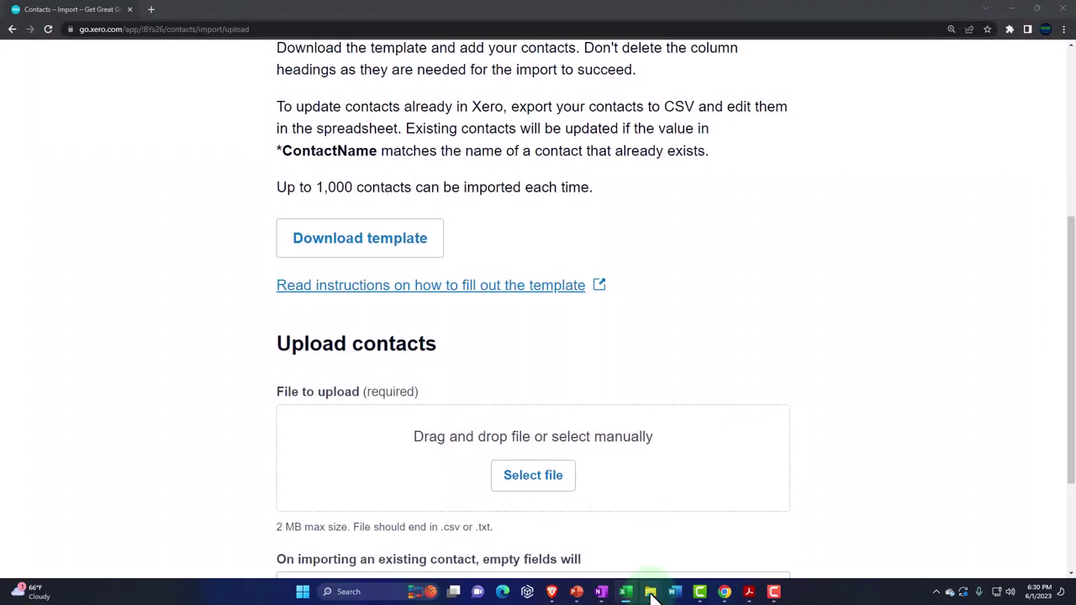
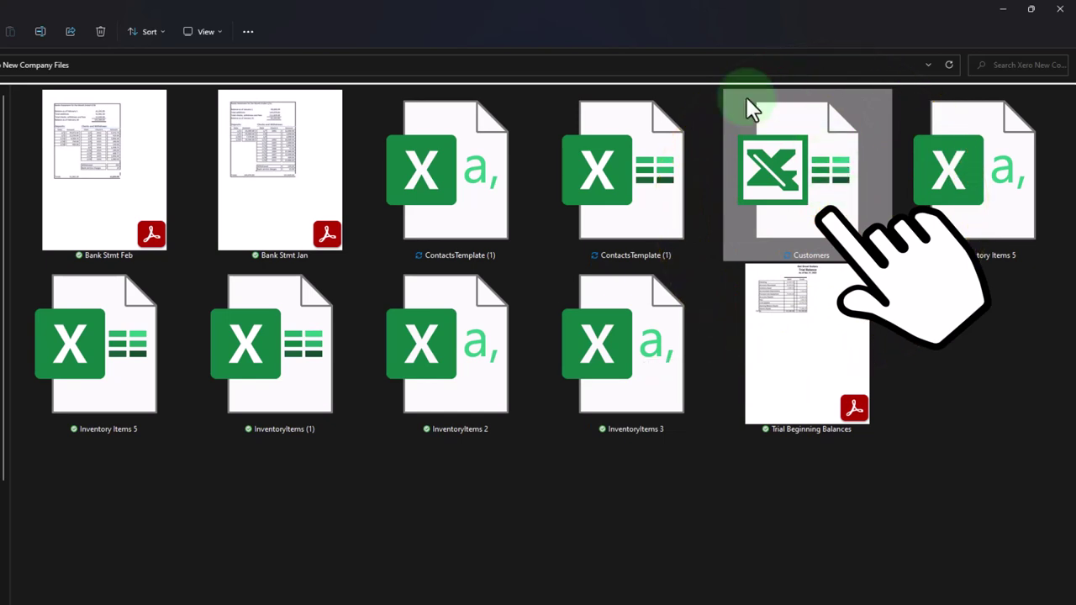
In File Explorer, compare the CSV and Excel Workbook versions of ContactsTemplate (1) in the Xero New Company Files folder.
{"action": "left_click", "coordinate": [481, 180]}
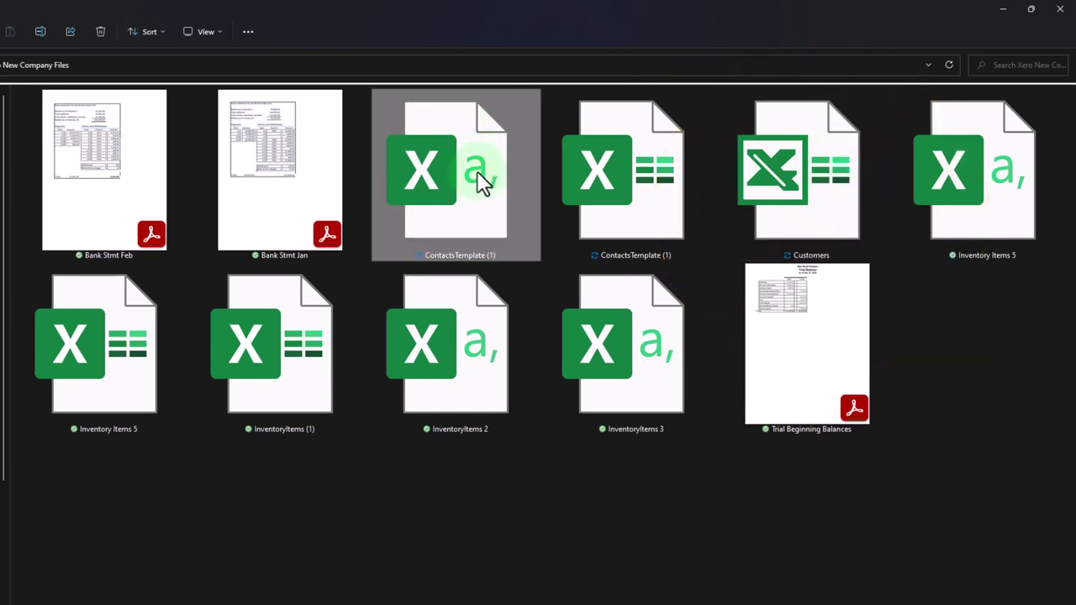
{"action": "left_click", "coordinate": [664, 186]}
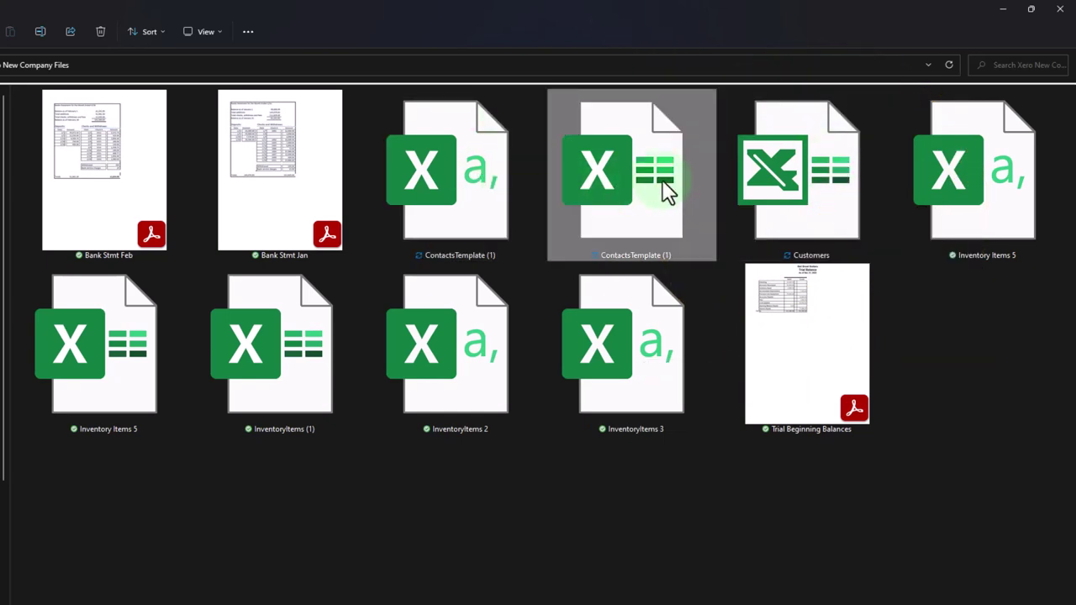
{"action": "left_click", "coordinate": [467, 218]}
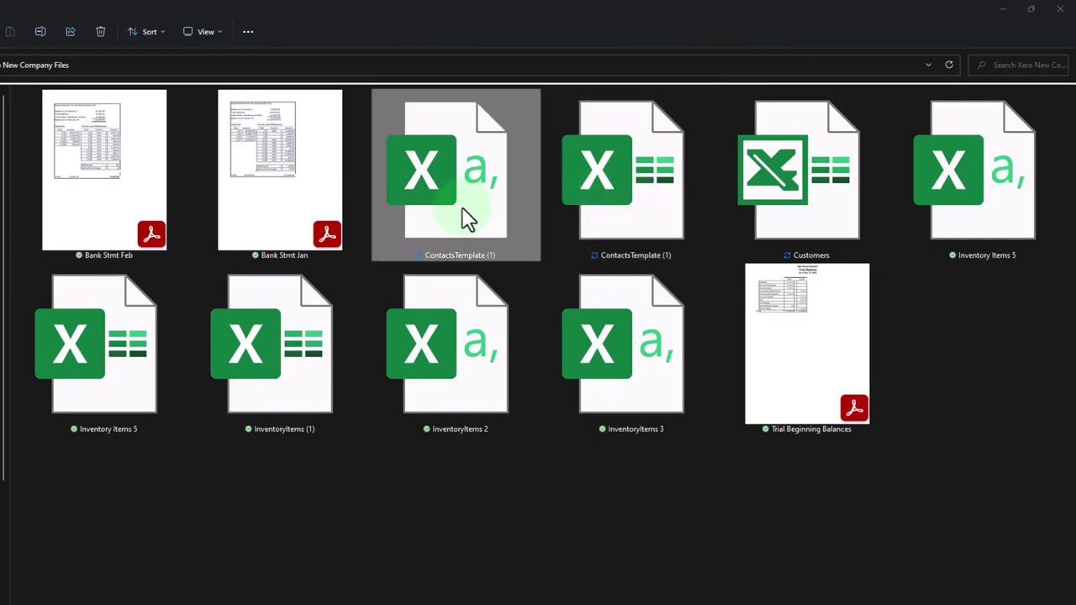
{"action": "key", "text": "Return"}
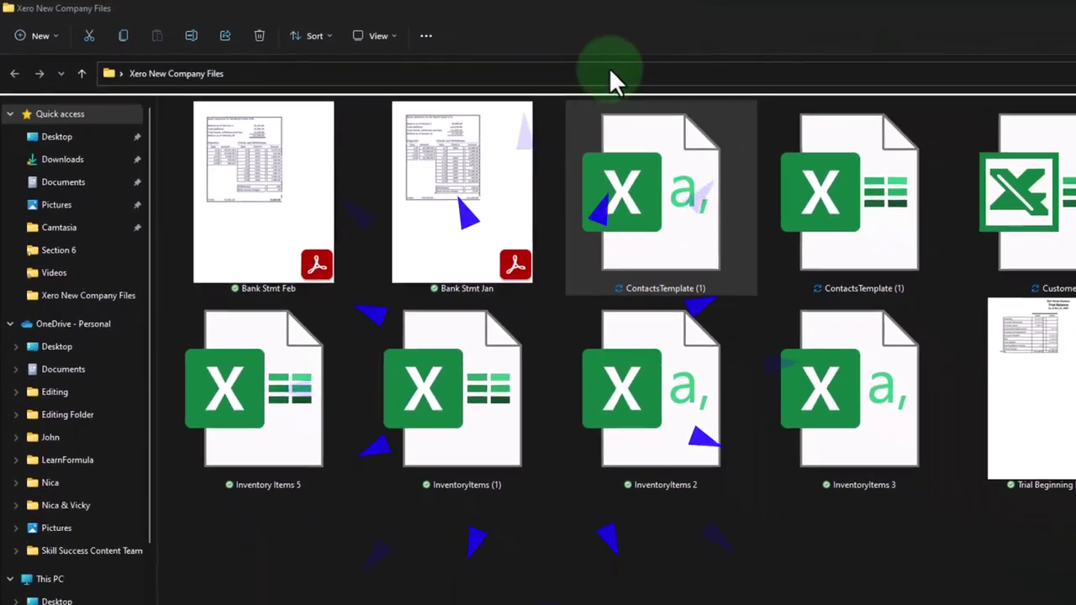
Copy the Xero New Company Files folder path and use it in Xero to choose ContactsTemplate (1).csv as the contacts file to upload.
{"action": "left_click", "coordinate": [609, 71]}
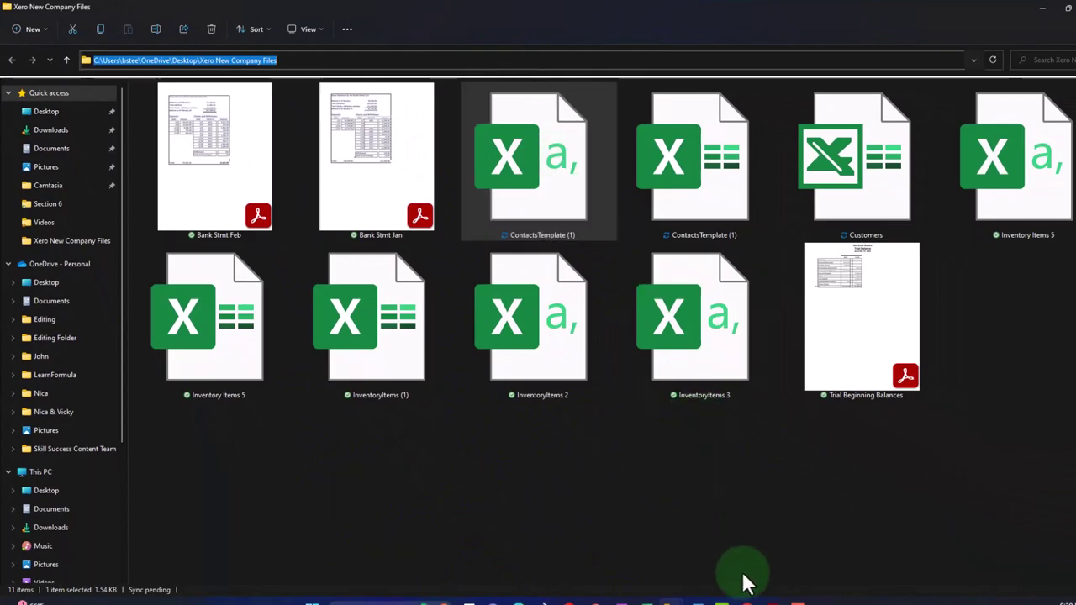
{"action": "left_click", "coordinate": [744, 583]}
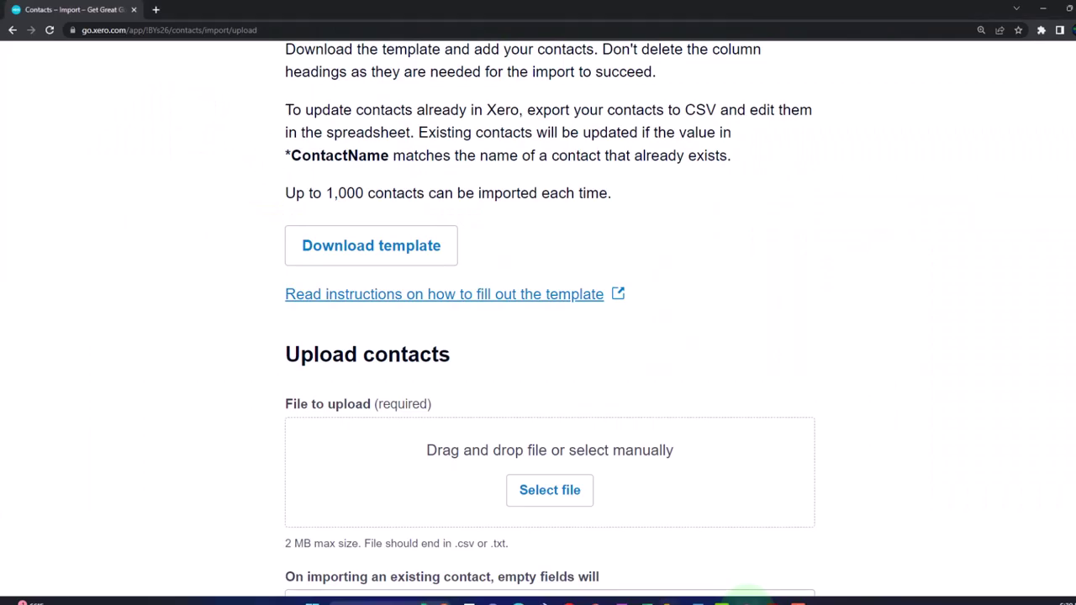
{"action": "scroll", "coordinate": [706, 458], "scroll_direction": "down", "scroll_amount": 1}
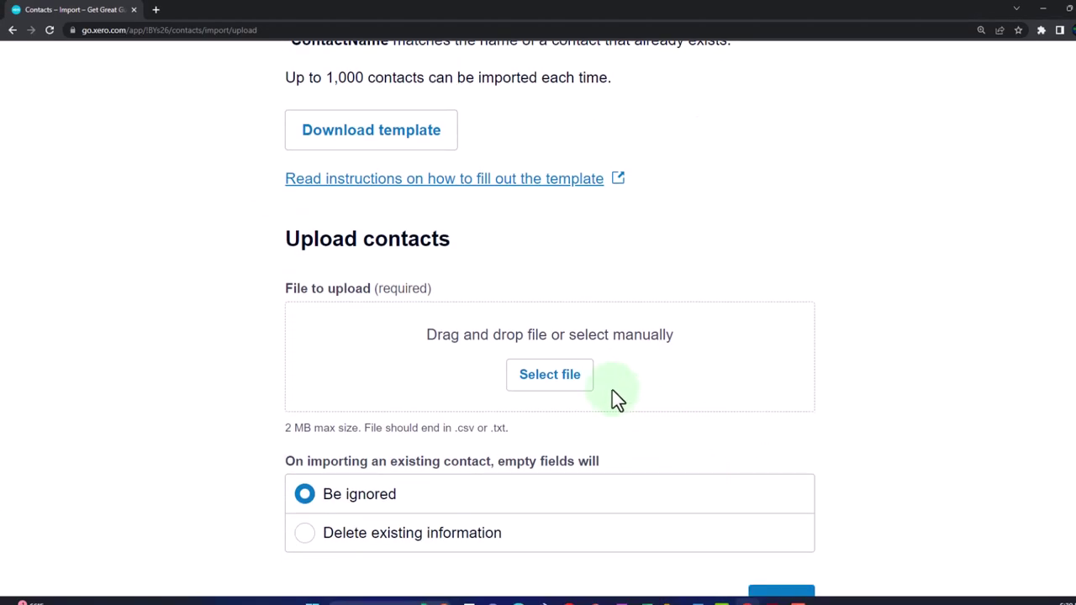
{"action": "left_click", "coordinate": [584, 380]}
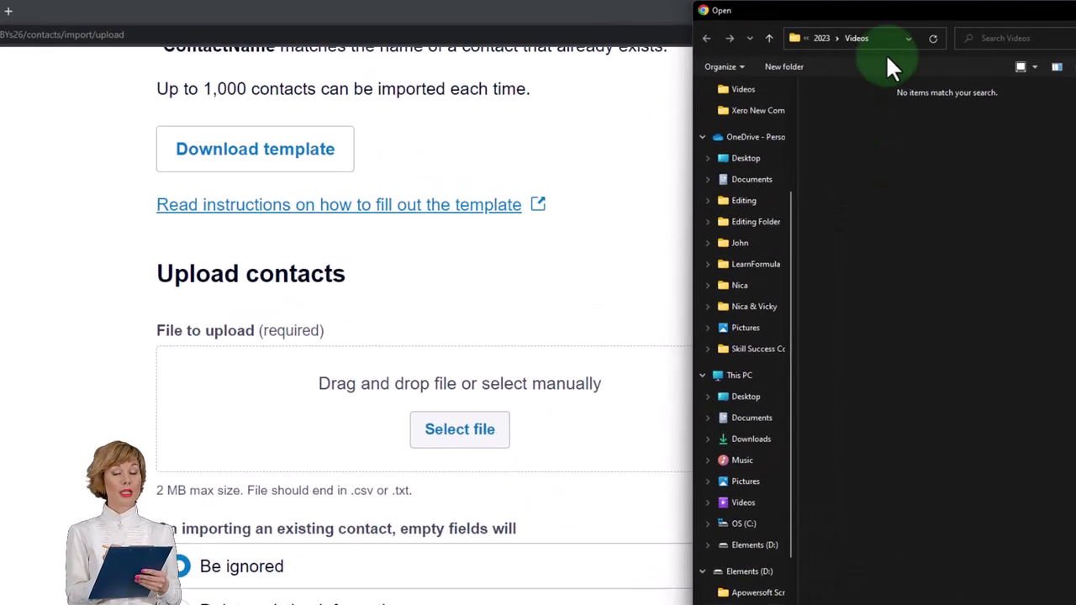
{"action": "left_click", "coordinate": [890, 44]}
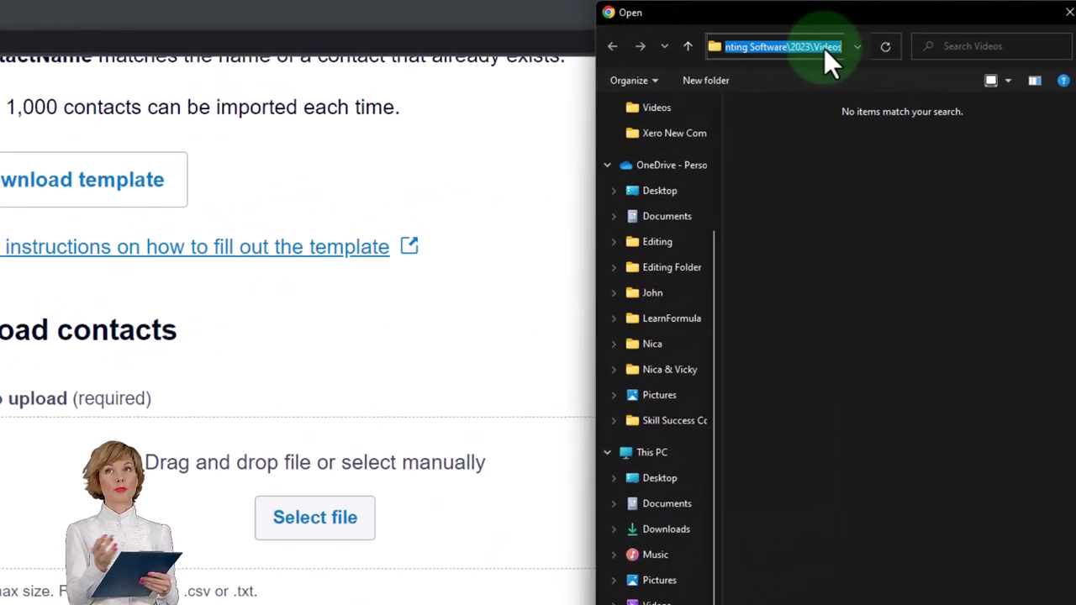
{"action": "key", "text": "ctrl+v"}
{"action": "key", "text": "Return"}
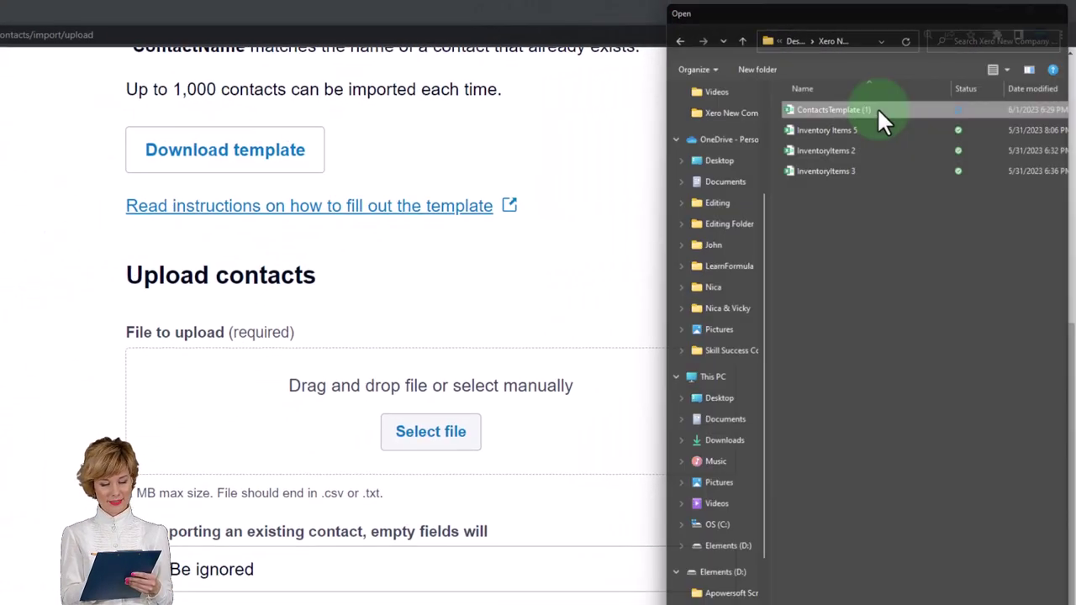
{"action": "double_click", "coordinate": [782, 151]}
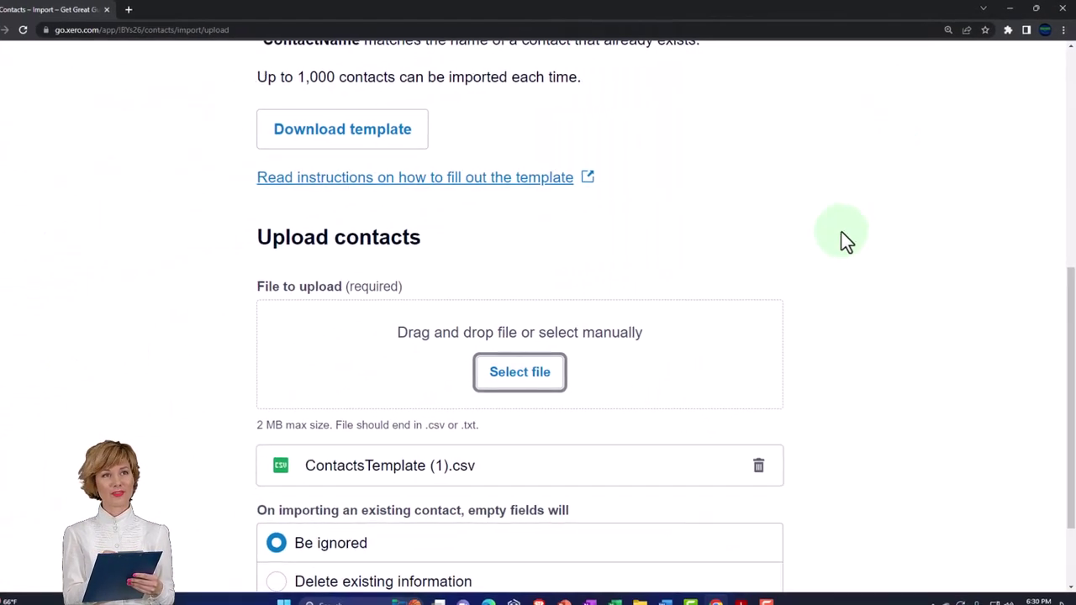
{"action": "scroll", "coordinate": [844, 231], "scroll_direction": "down", "scroll_amount": 2}
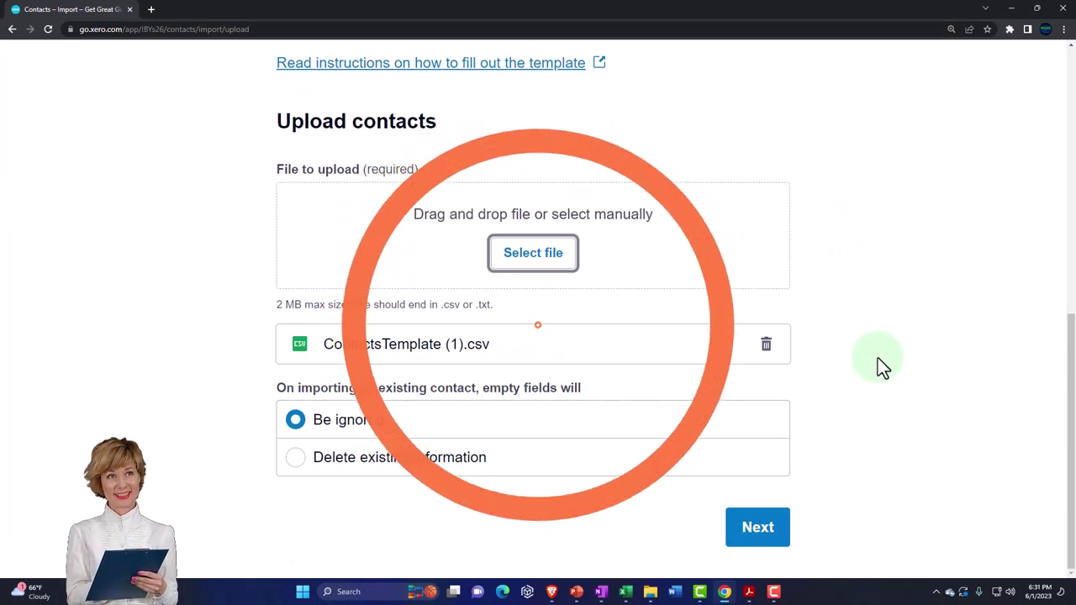
Proceed with the uploaded ContactsTemplate (1).csv, complete the contacts import, and review the resulting contact list.
{"action": "left_click", "coordinate": [760, 527]}
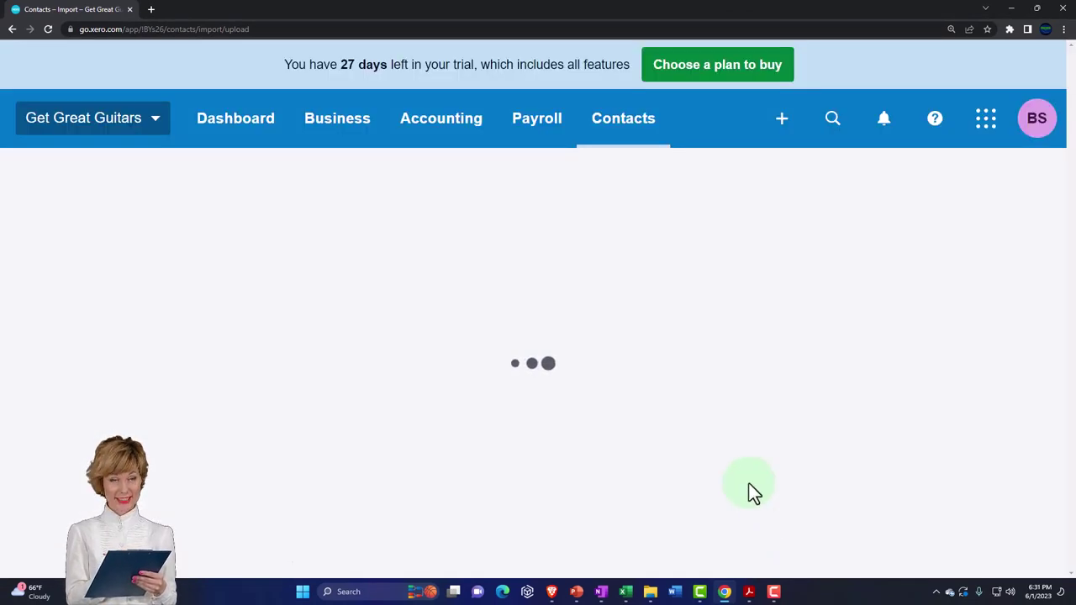
{"action": "scroll", "coordinate": [734, 374], "scroll_direction": "down", "scroll_amount": 2}
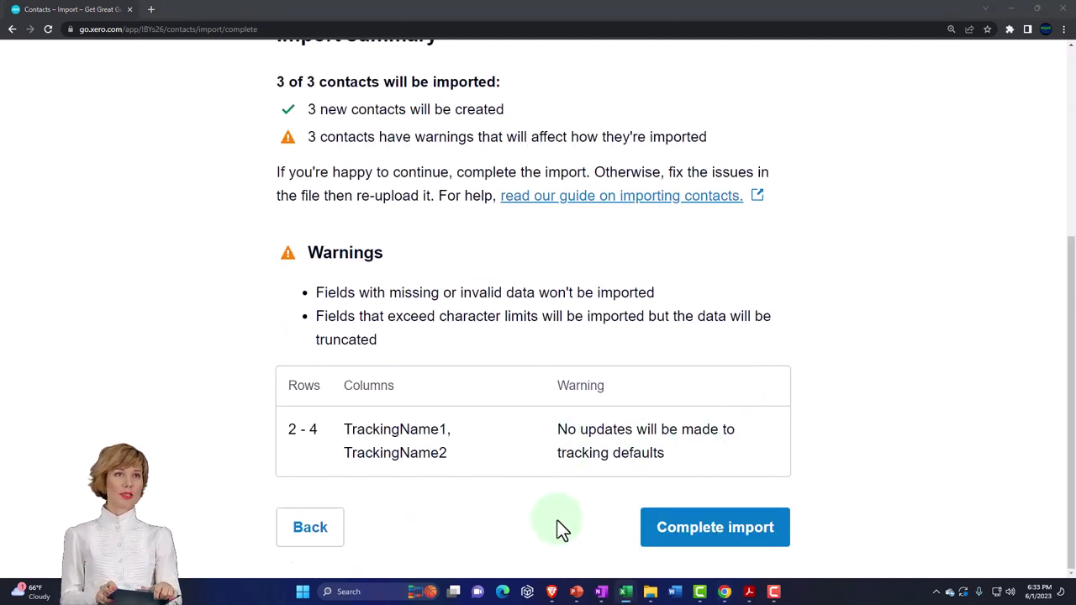
{"action": "left_click", "coordinate": [681, 530]}
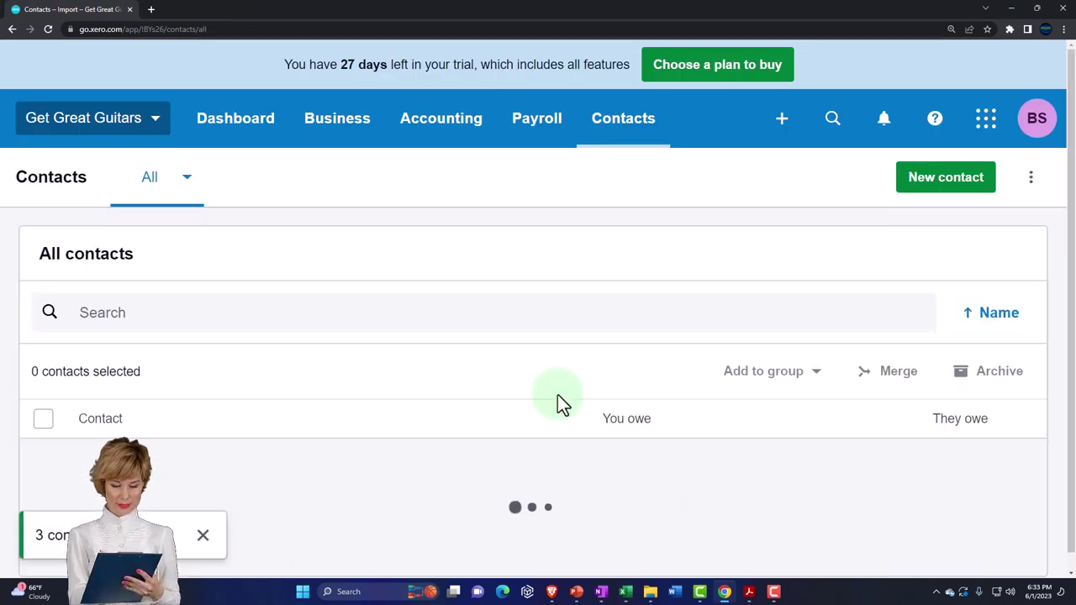
{"action": "scroll", "coordinate": [562, 402], "scroll_direction": "down", "scroll_amount": 2}
{"action": "scroll", "coordinate": [557, 396], "scroll_direction": "down", "scroll_amount": 1}
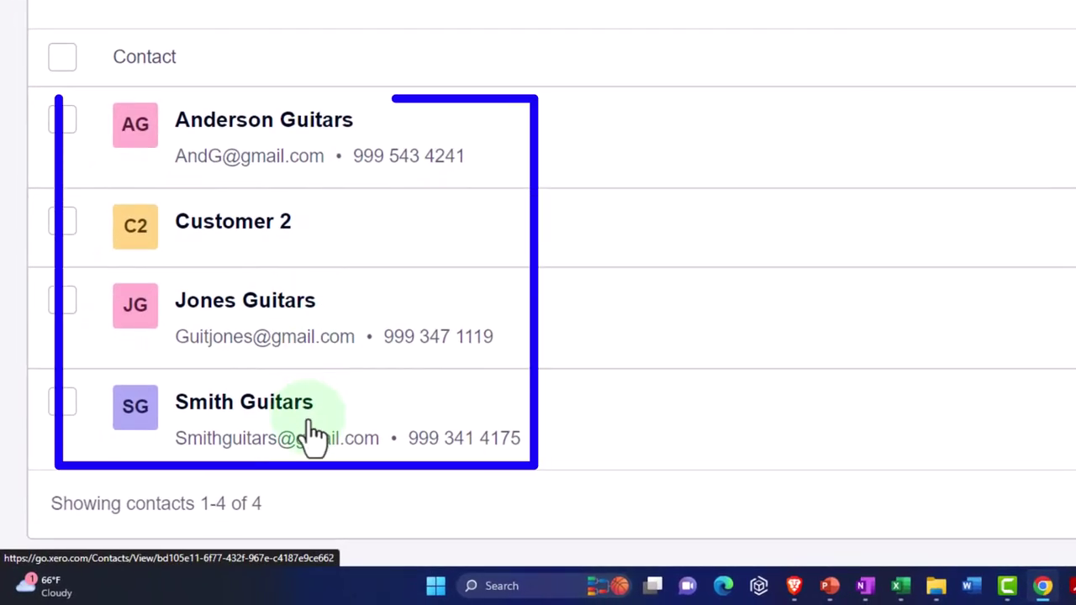
Open the imported Anderson Guitars contact for editing and examine its contact details and addresses.
{"action": "left_click", "coordinate": [285, 141]}
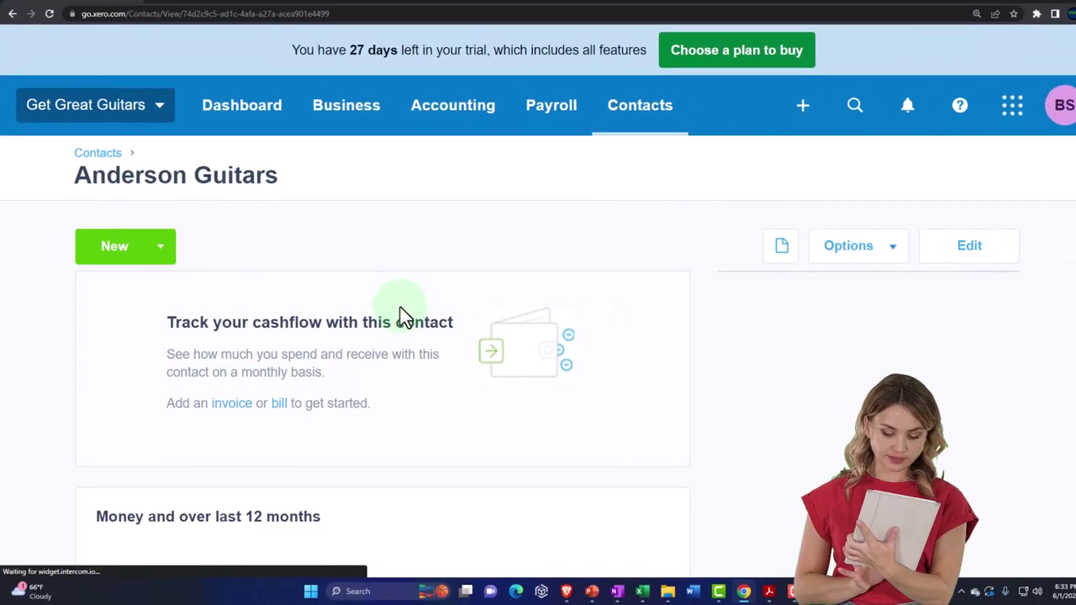
{"action": "scroll", "coordinate": [396, 318], "scroll_direction": "down", "scroll_amount": 5}
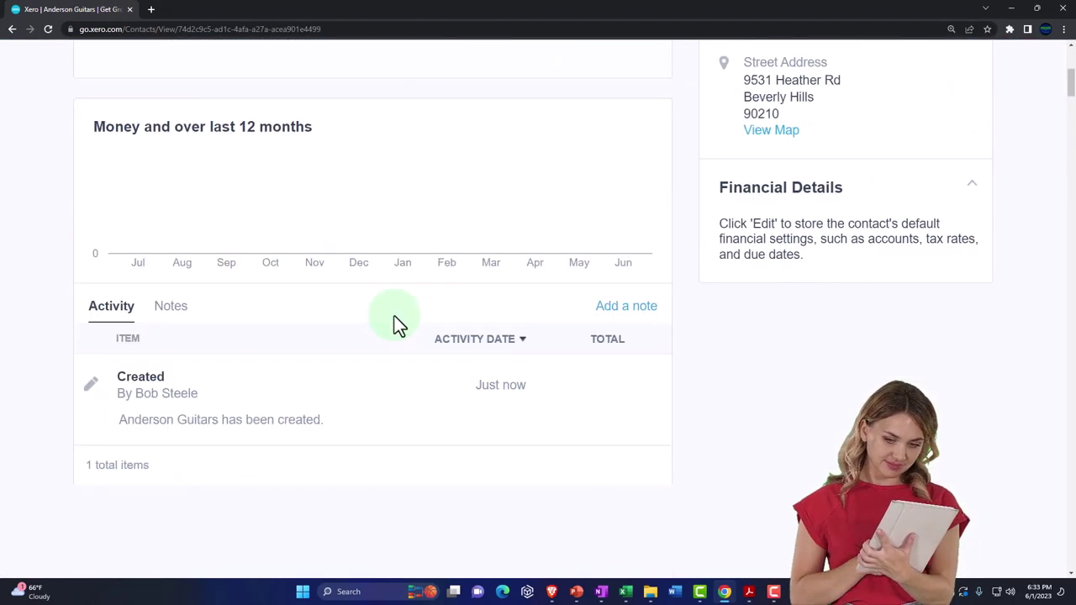
{"action": "scroll", "coordinate": [394, 317], "scroll_direction": "up", "scroll_amount": 5}
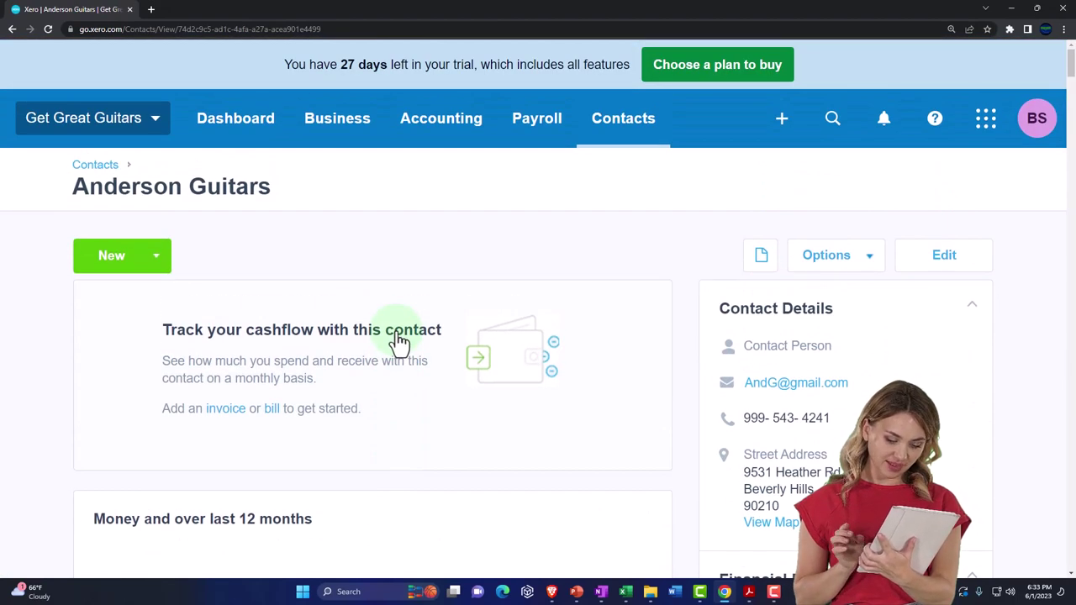
{"action": "left_click", "coordinate": [939, 269]}
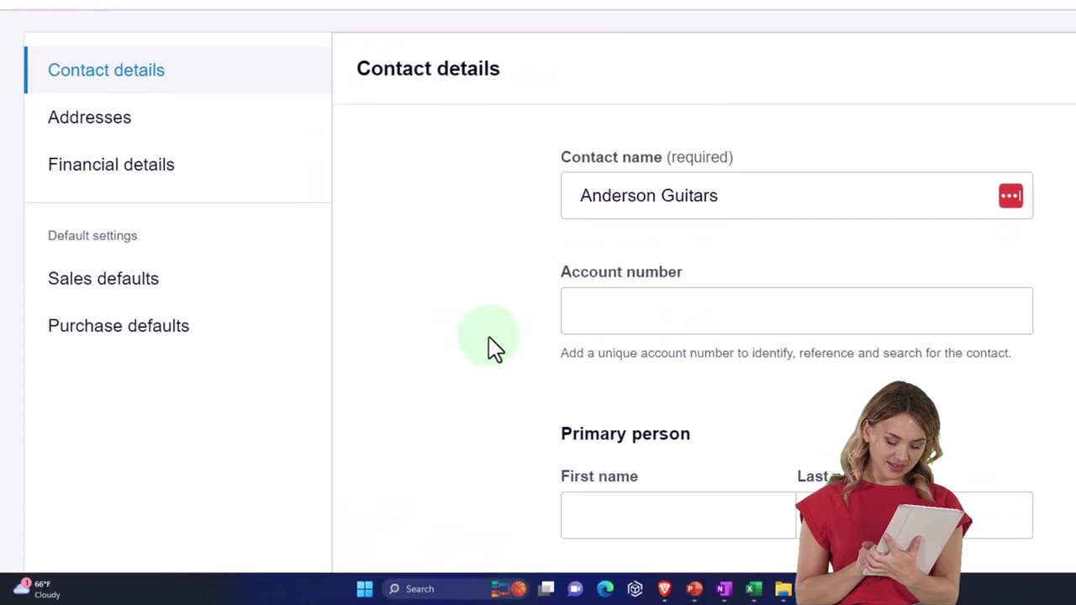
{"action": "scroll", "coordinate": [519, 276], "scroll_direction": "down", "scroll_amount": 3}
{"action": "scroll", "coordinate": [519, 277], "scroll_direction": "down", "scroll_amount": 5}
{"action": "scroll", "coordinate": [519, 277], "scroll_direction": "down", "scroll_amount": 3}
{"action": "left_click", "coordinate": [96, 11]}
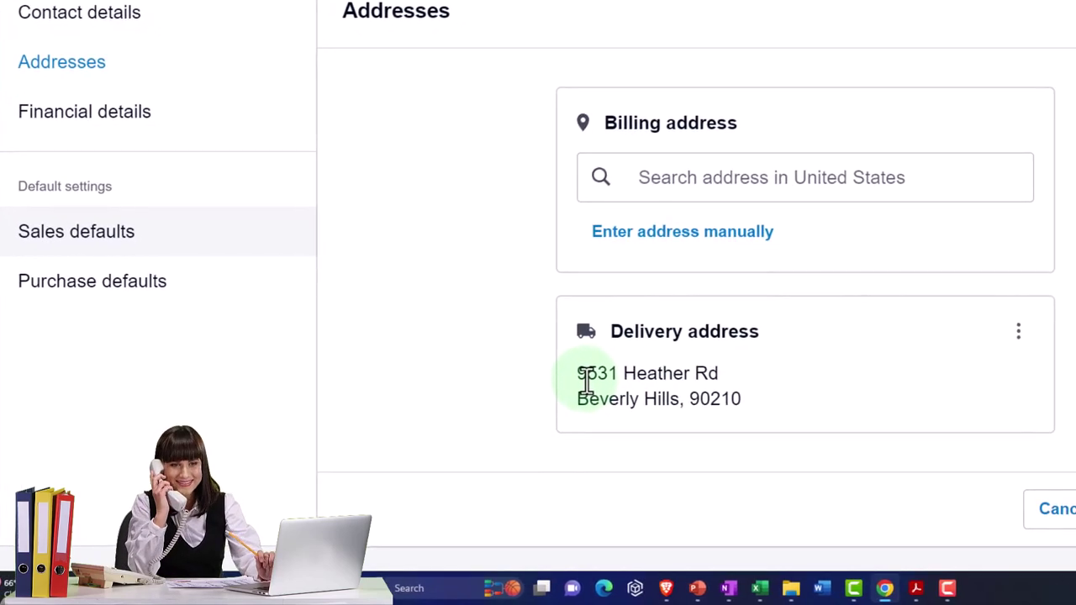
Examine the Purchase defaults and Sales defaults available for the Anderson Guitars contact.
{"action": "left_click", "coordinate": [105, 303]}
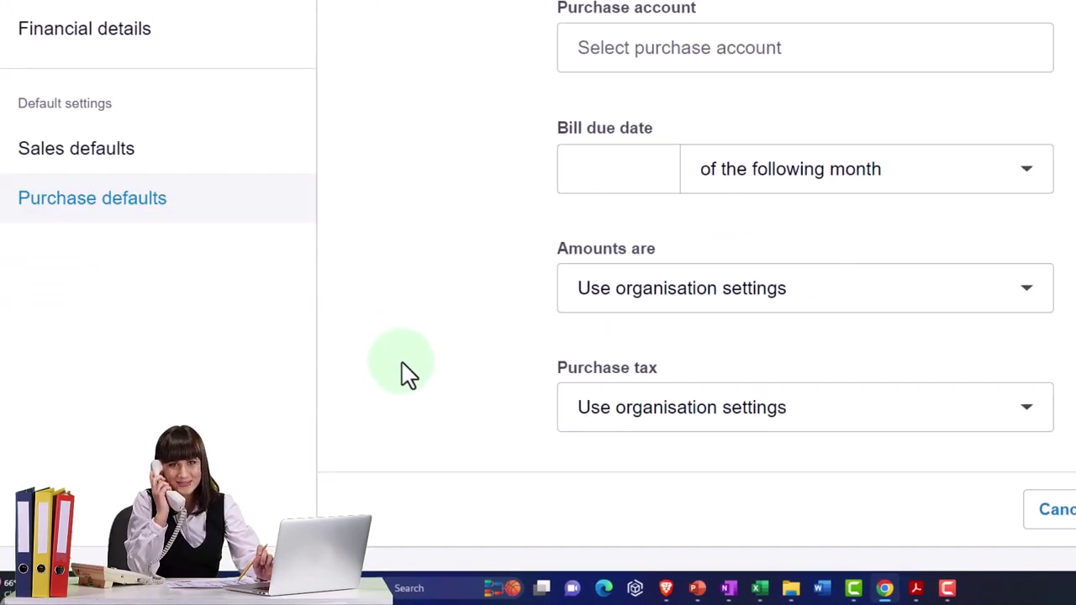
{"action": "scroll", "coordinate": [408, 374], "scroll_direction": "up", "scroll_amount": 3}
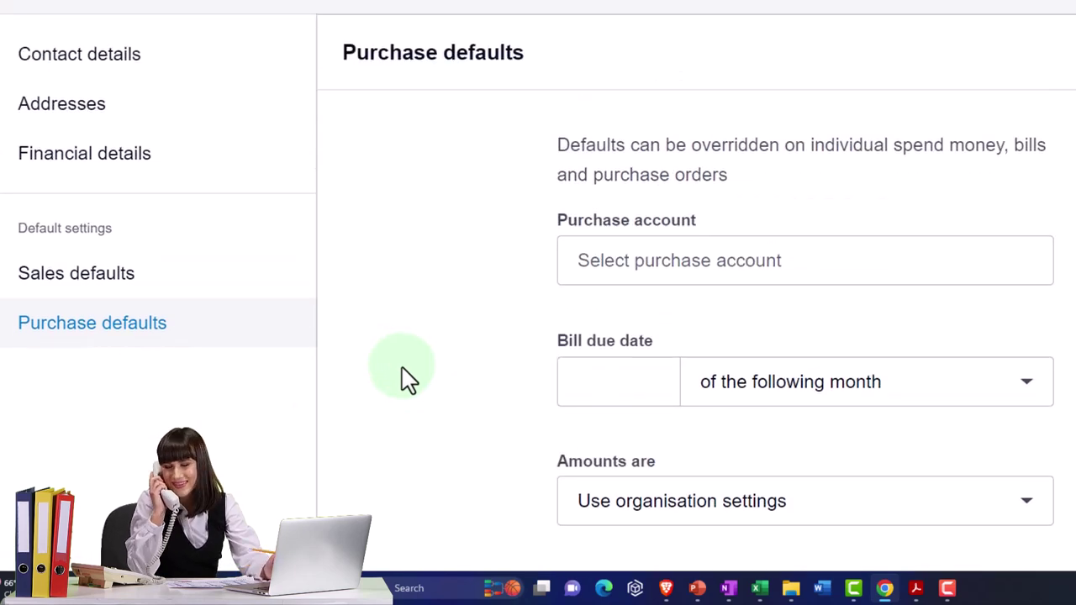
{"action": "scroll", "coordinate": [407, 374], "scroll_direction": "down", "scroll_amount": 3}
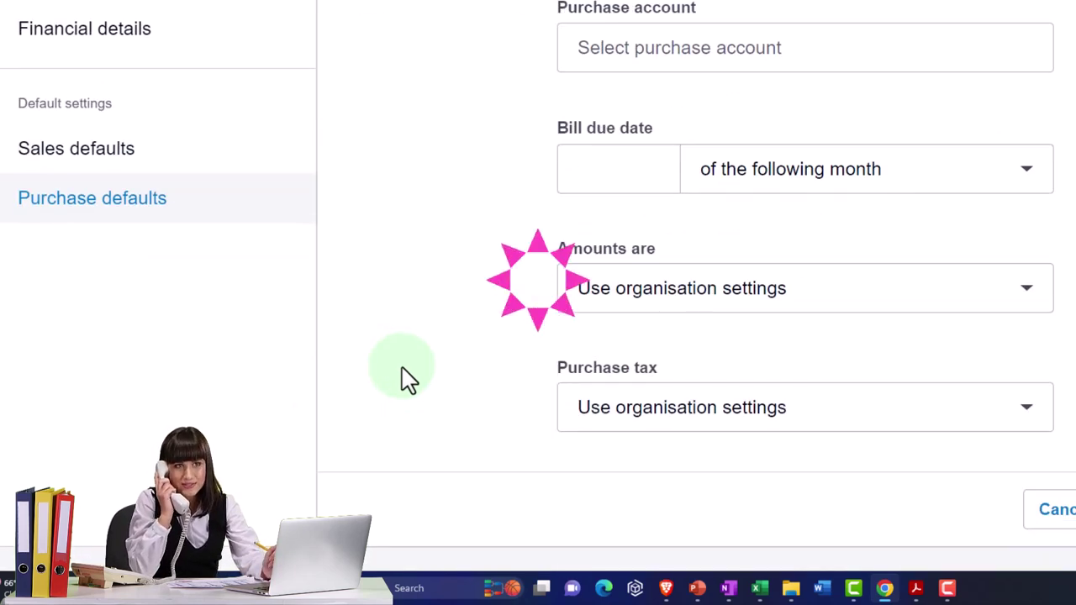
{"action": "scroll", "coordinate": [407, 375], "scroll_direction": "up", "scroll_amount": 4}
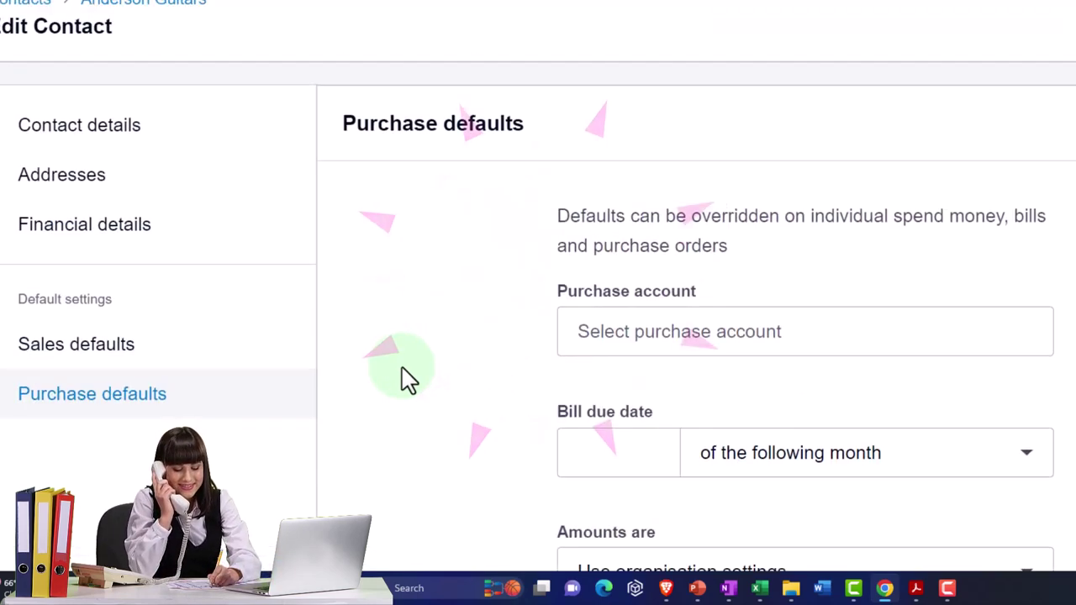
{"action": "left_click", "coordinate": [150, 353]}
{"action": "scroll", "coordinate": [357, 395], "scroll_direction": "down", "scroll_amount": 3}
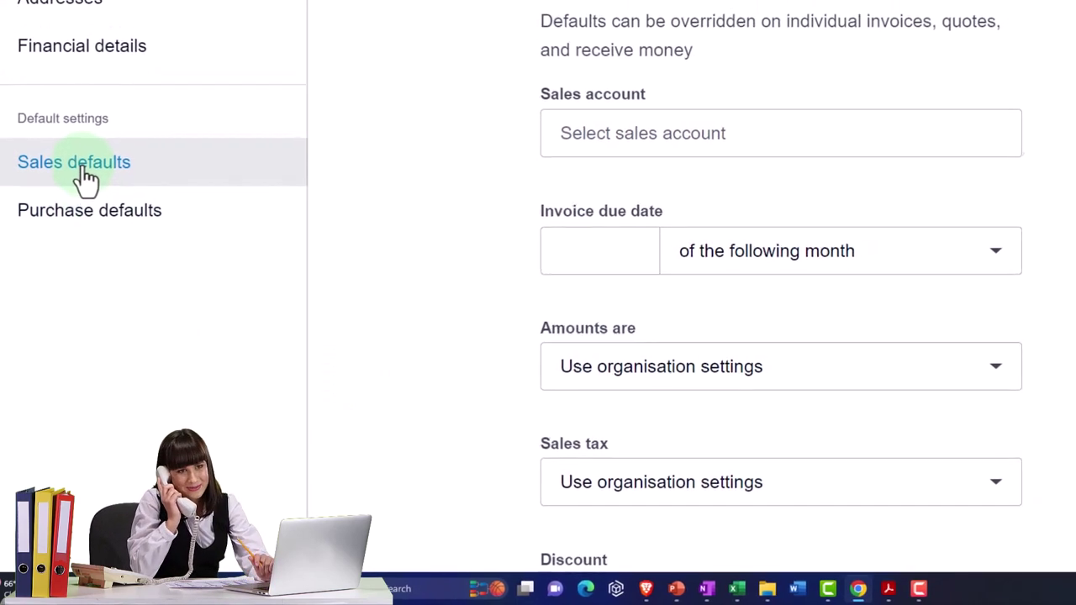
{"action": "scroll", "coordinate": [429, 337], "scroll_direction": "down", "scroll_amount": 3}
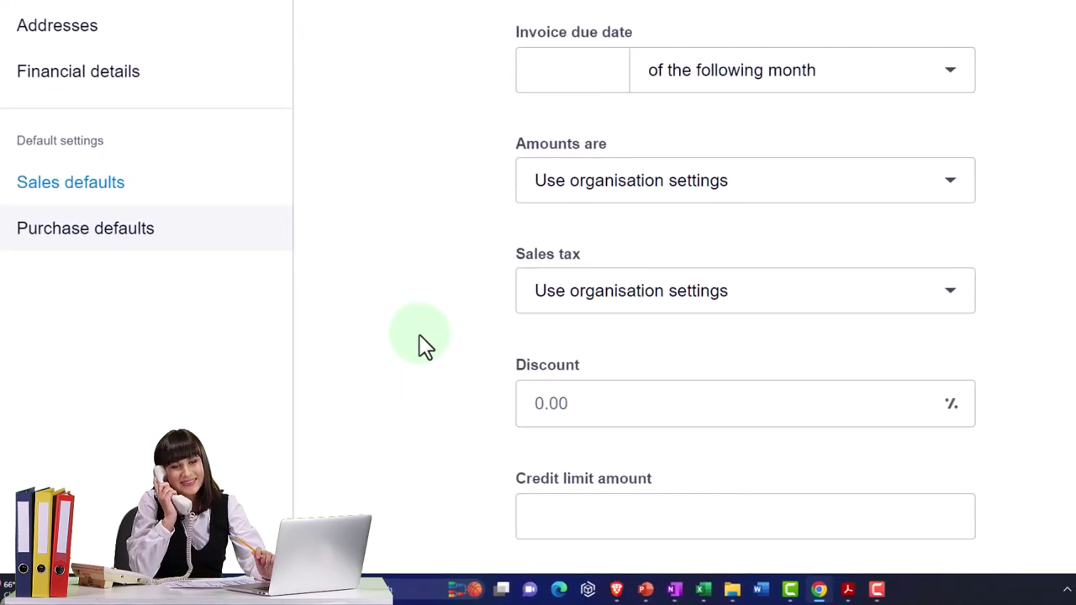
{"action": "scroll", "coordinate": [425, 345], "scroll_direction": "up", "scroll_amount": 5}
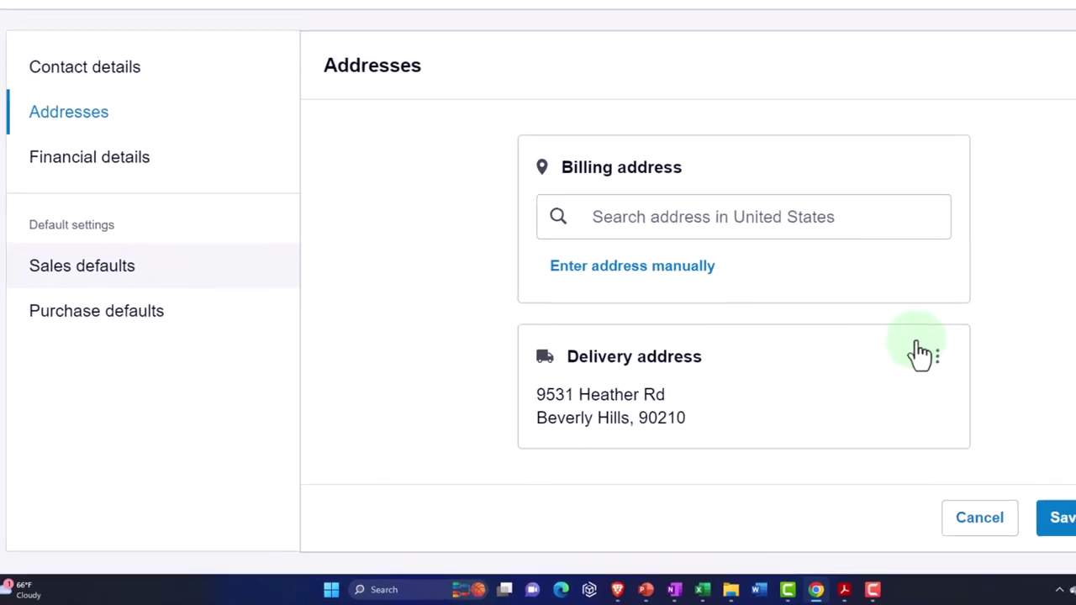
Update the Anderson Guitars delivery address with the option to use it as billing address, and dismiss the LastPass save prompt.
{"action": "left_click", "coordinate": [869, 382]}
{"action": "left_click", "coordinate": [913, 445]}
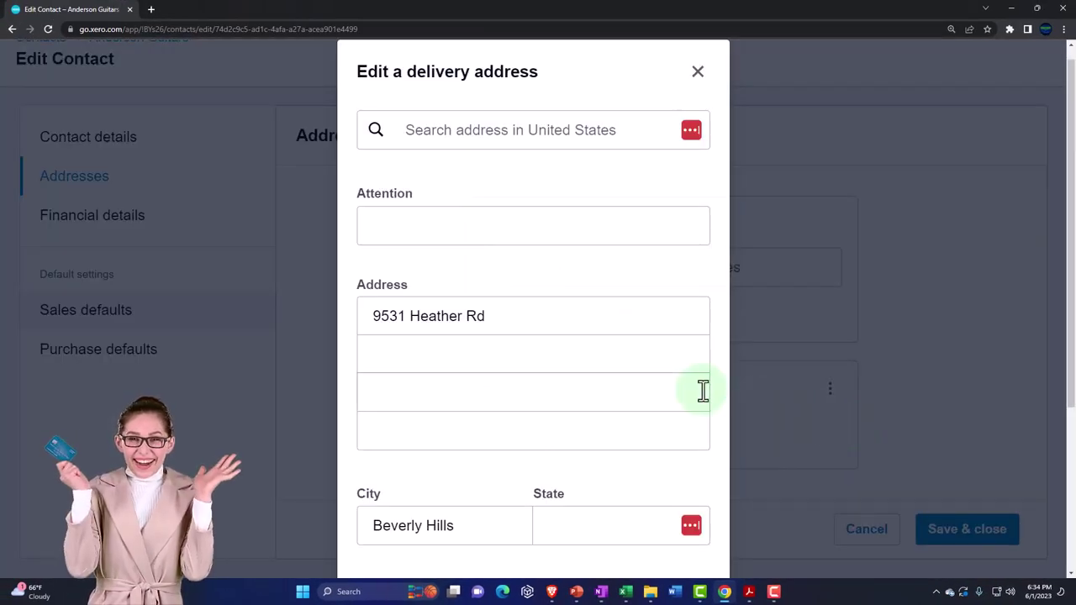
{"action": "scroll", "coordinate": [428, 249], "scroll_direction": "down", "scroll_amount": 1}
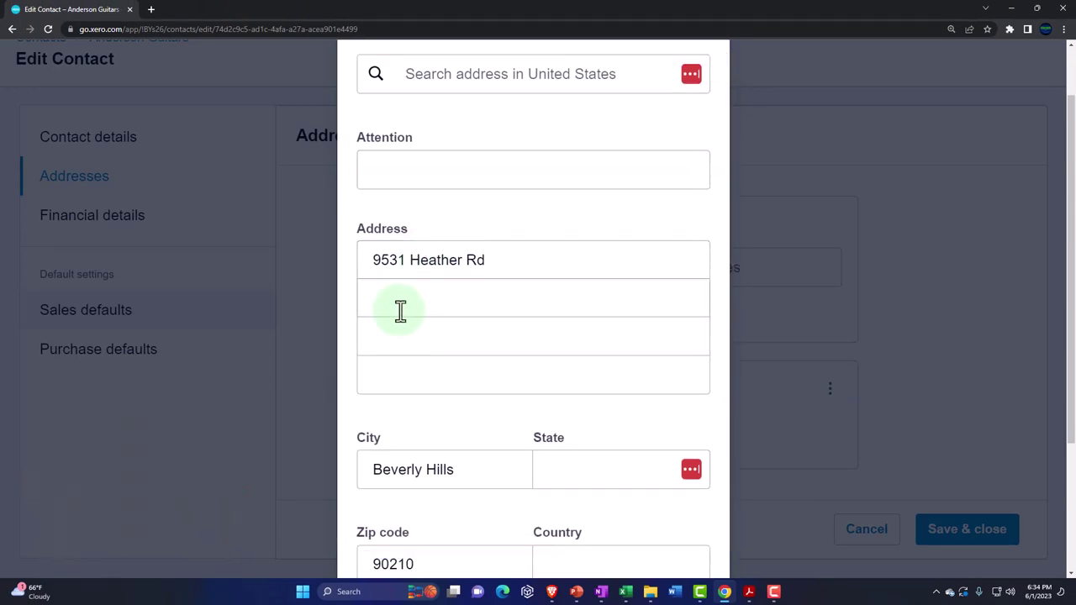
{"action": "scroll", "coordinate": [400, 311], "scroll_direction": "down", "scroll_amount": 1}
{"action": "left_click", "coordinate": [566, 413]}
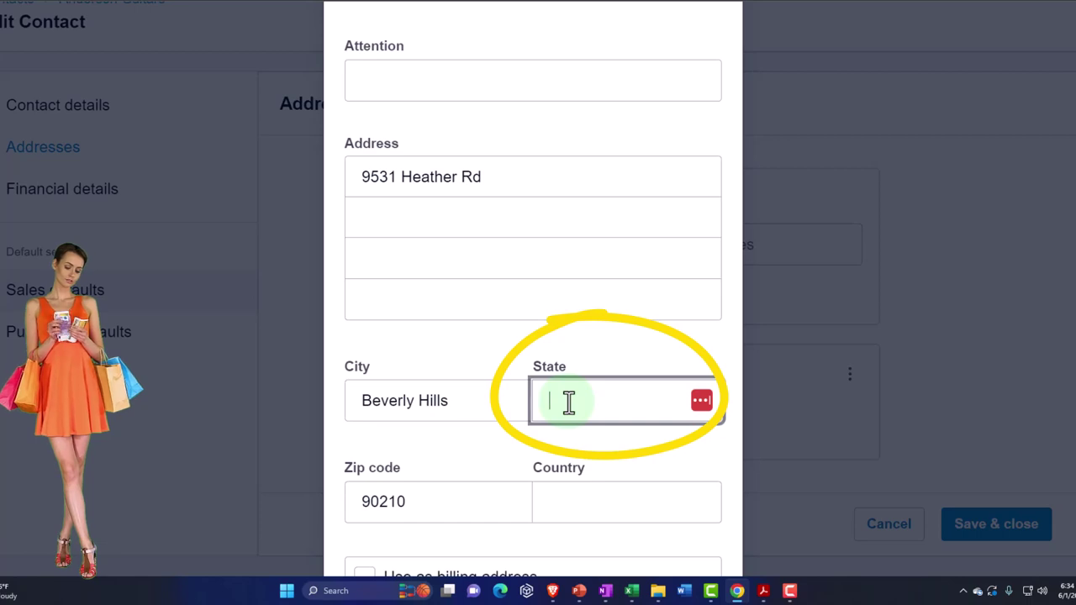
{"action": "left_click", "coordinate": [588, 502]}
{"action": "scroll", "coordinate": [589, 502], "scroll_direction": "down", "scroll_amount": 2}
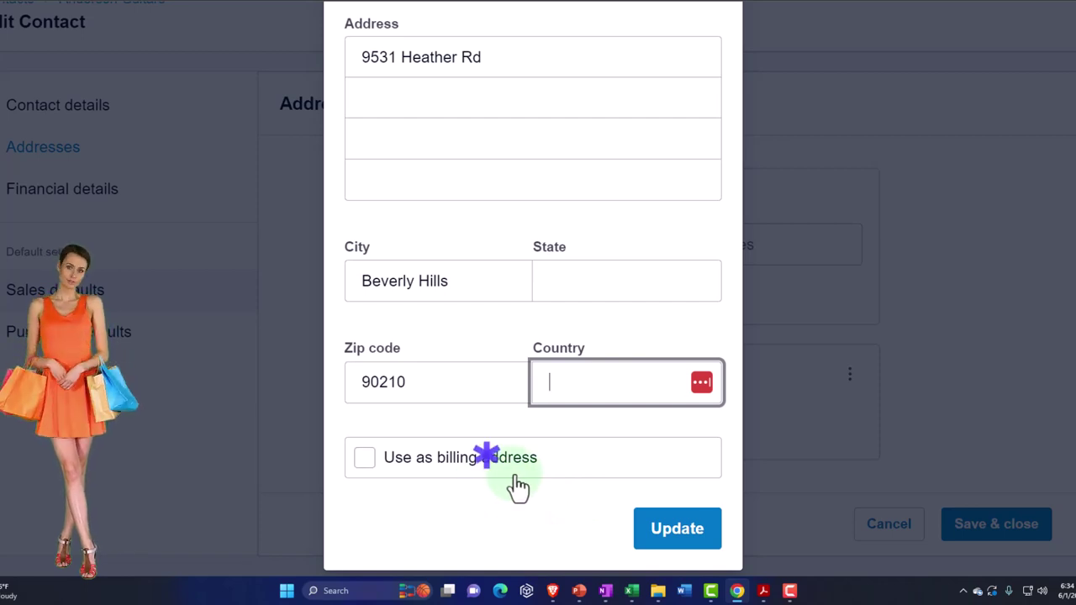
{"action": "left_click", "coordinate": [367, 459]}
{"action": "left_click", "coordinate": [664, 534]}
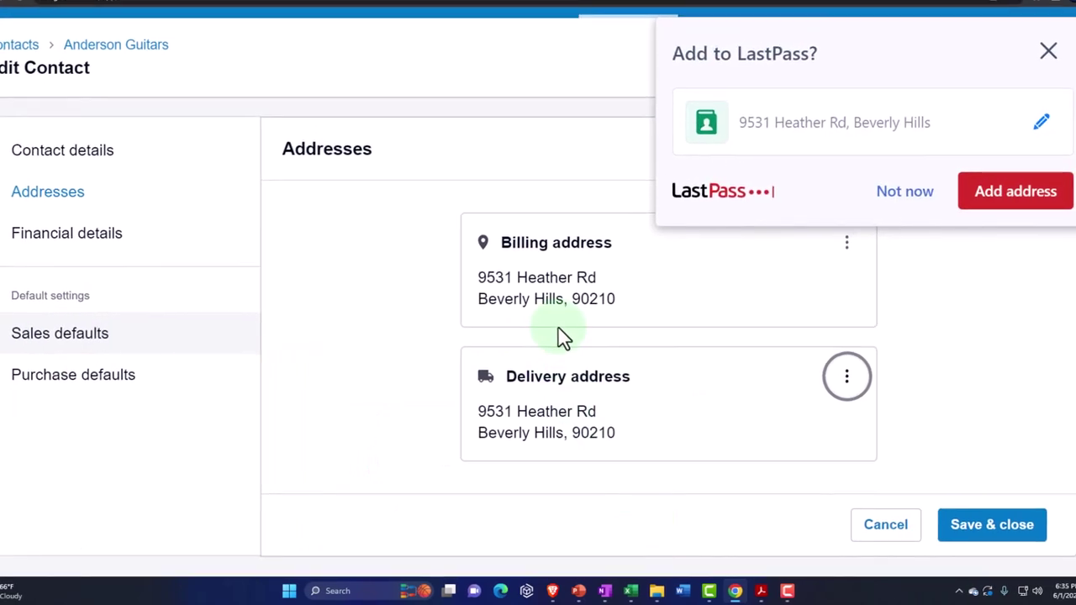
{"action": "left_click", "coordinate": [1049, 50]}
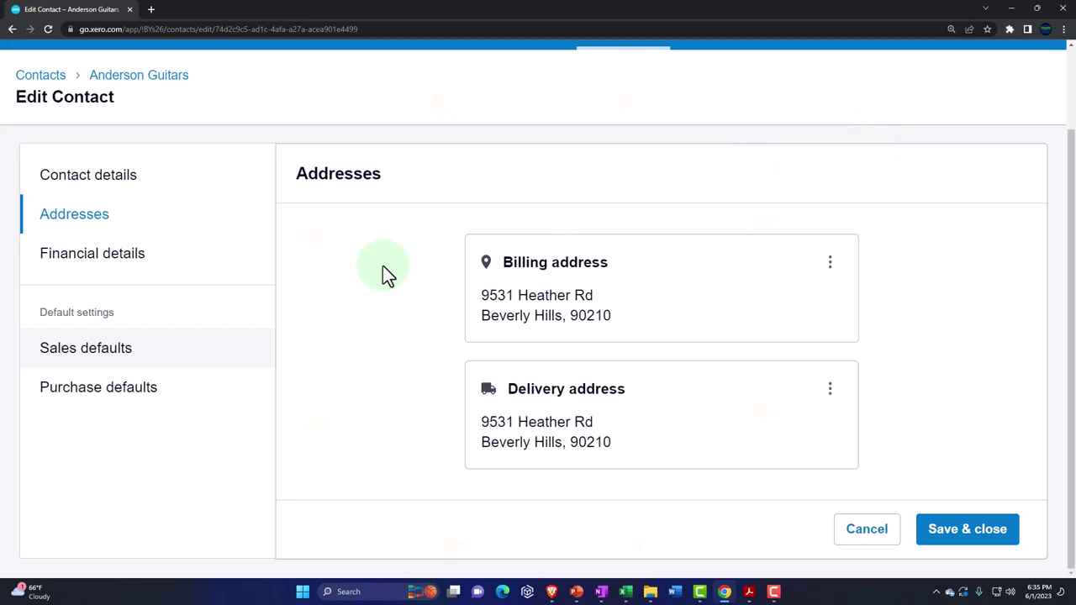
Switch to the Trial Beginning Balances PDF in Adobe Acrobat Reader, check the Accounts Receivable line, and return to the contact in Xero.
{"action": "mouse_move", "coordinate": [749, 592]}
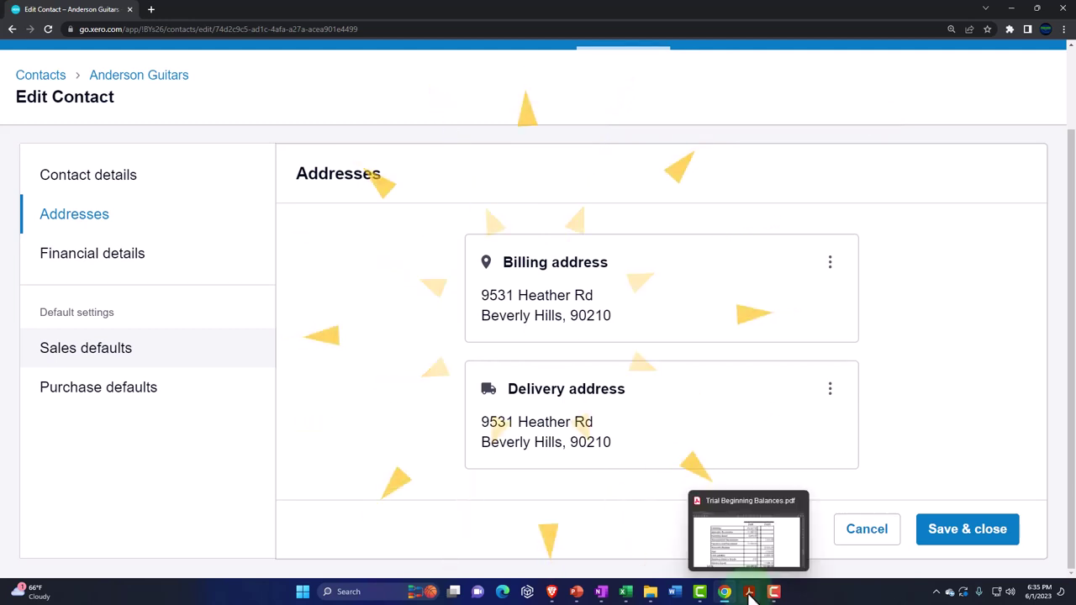
{"action": "left_click", "coordinate": [729, 530]}
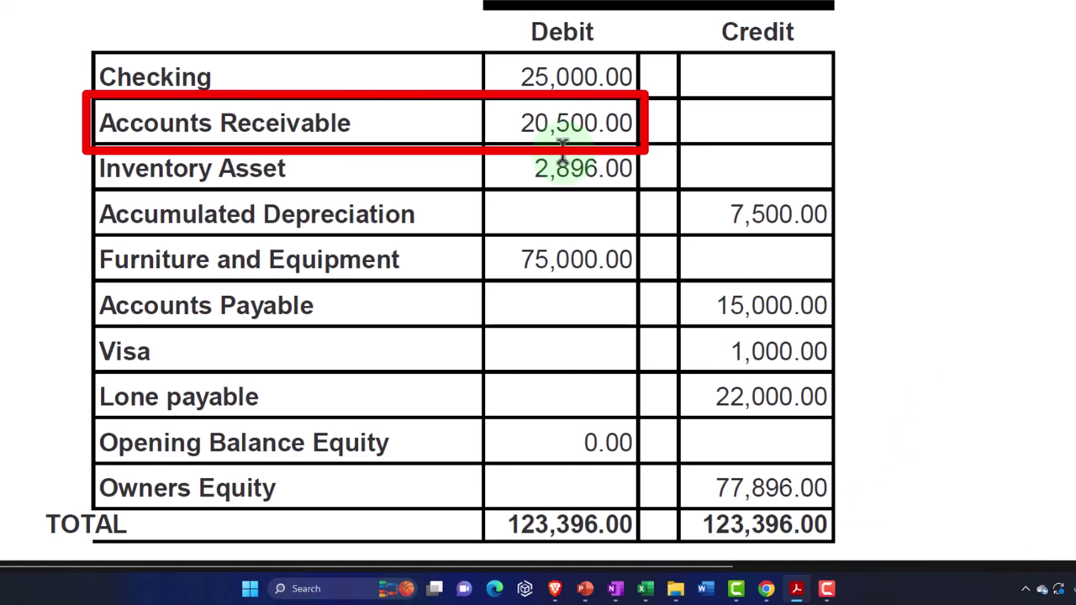
{"action": "scroll", "coordinate": [562, 147], "scroll_direction": "up", "scroll_amount": 3}
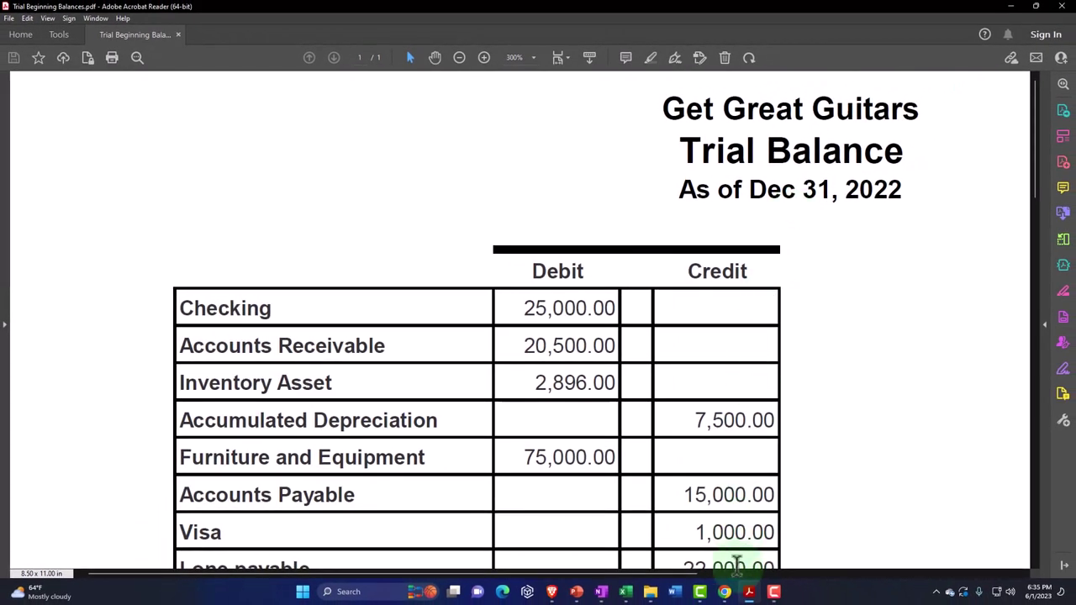
{"action": "mouse_move", "coordinate": [724, 589]}
{"action": "left_click", "coordinate": [704, 553]}
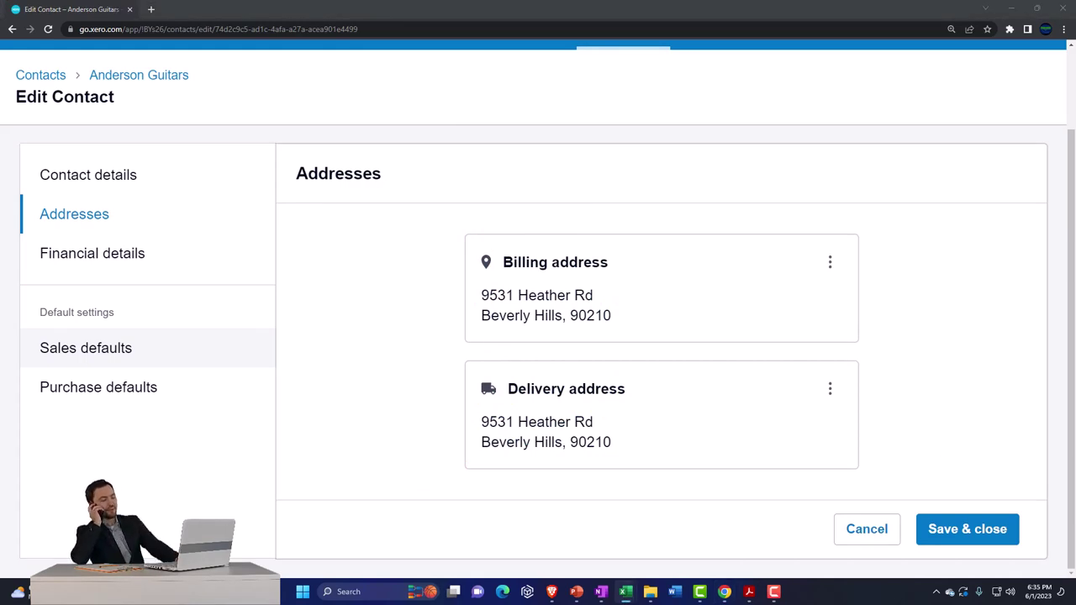
{"action": "left_click", "coordinate": [625, 592]}
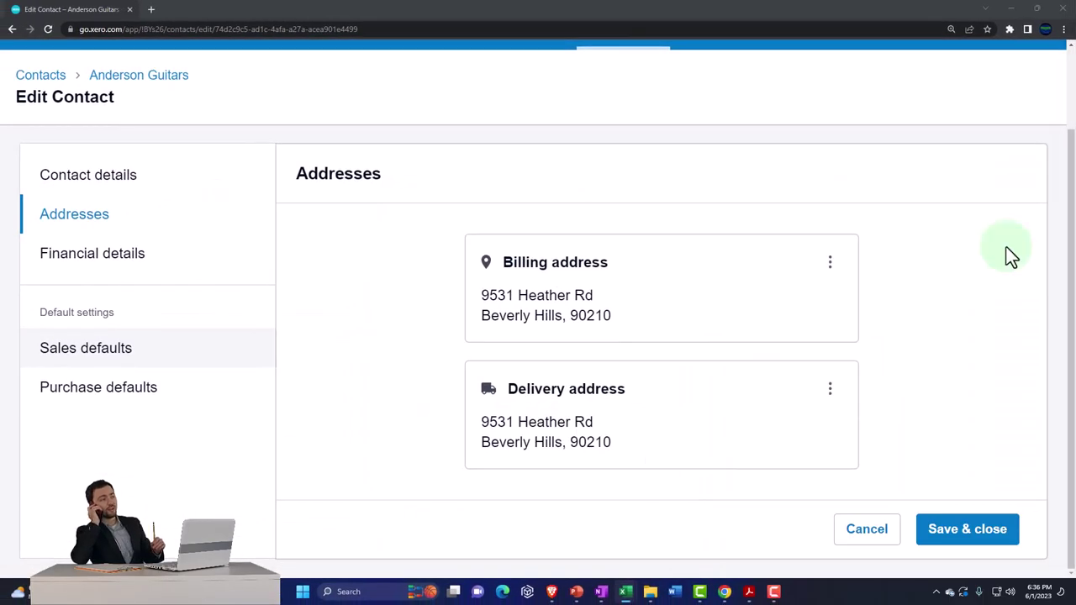
Cancel editing the contact and create a new invoice addressed to Anderson Guitars.
{"action": "left_click", "coordinate": [890, 530]}
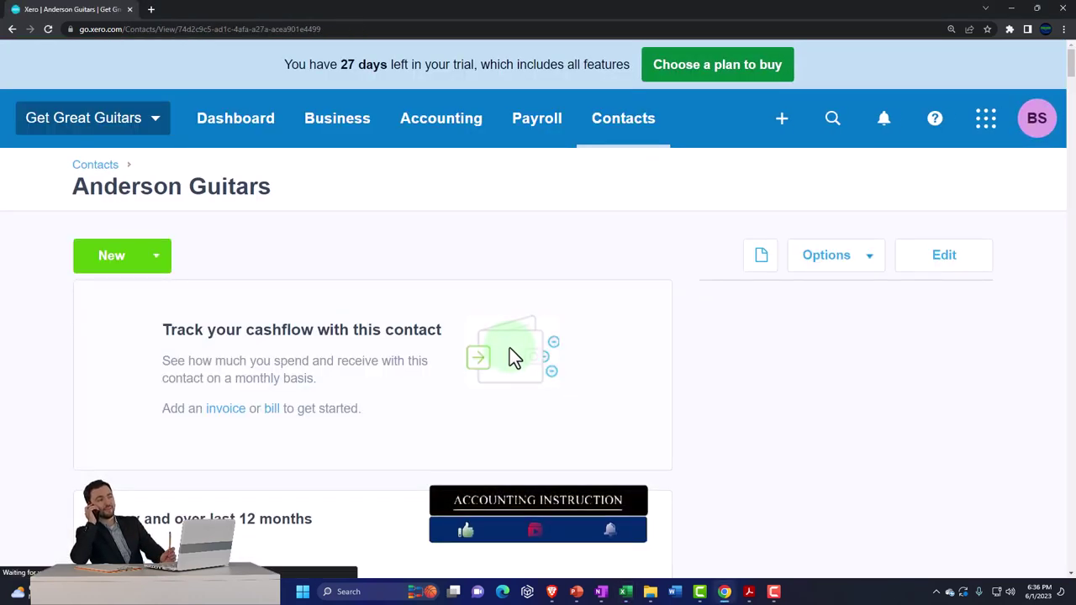
{"action": "left_click", "coordinate": [779, 126]}
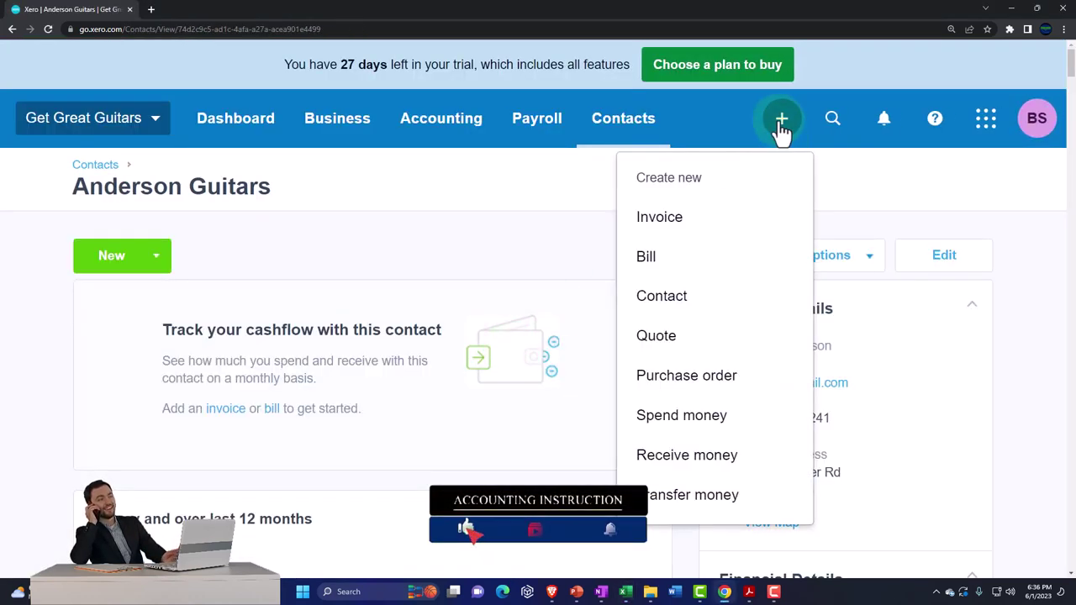
{"action": "left_click", "coordinate": [668, 216]}
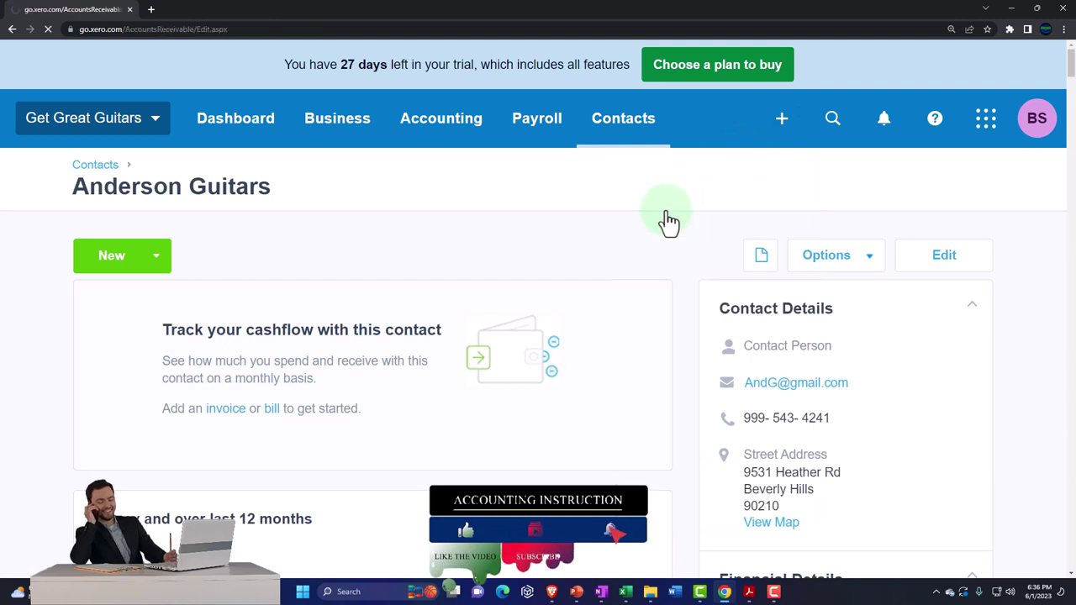
{"action": "left_click", "coordinate": [110, 280]}
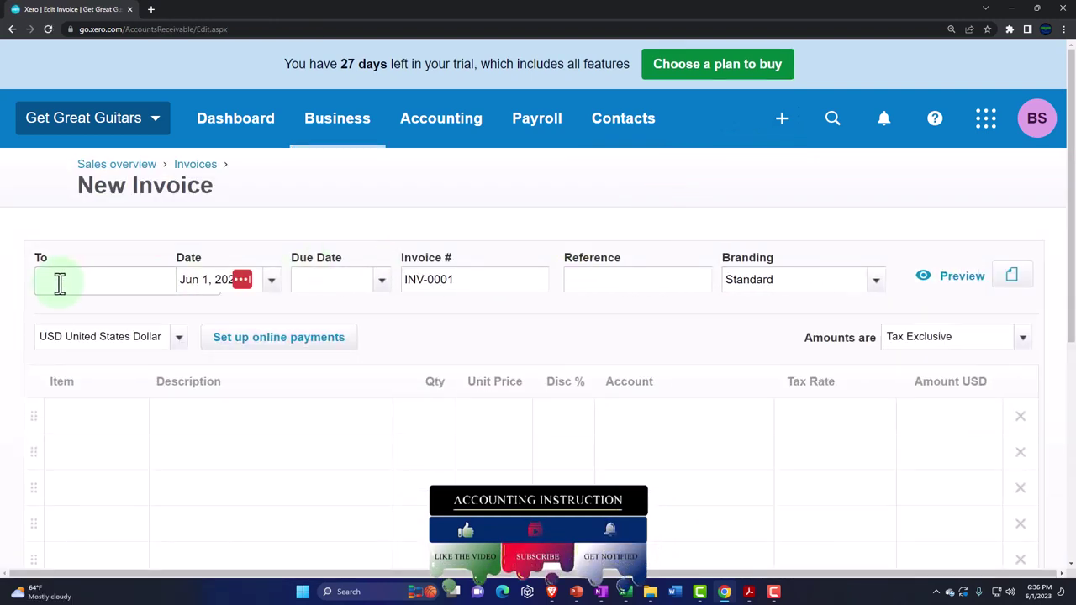
{"action": "type", "text": "An"}
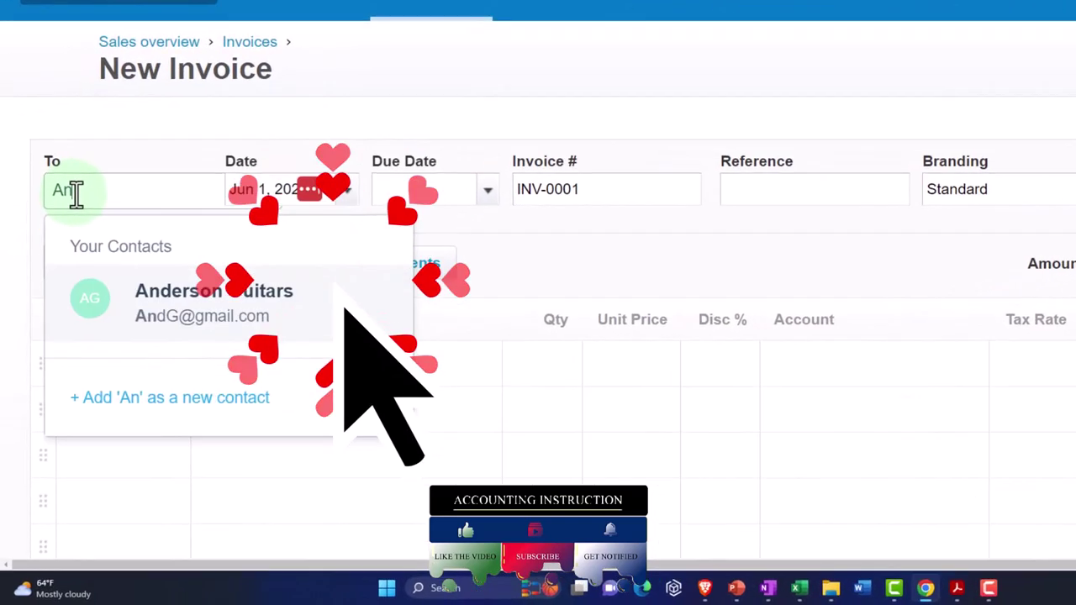
{"action": "left_click", "coordinate": [210, 310]}
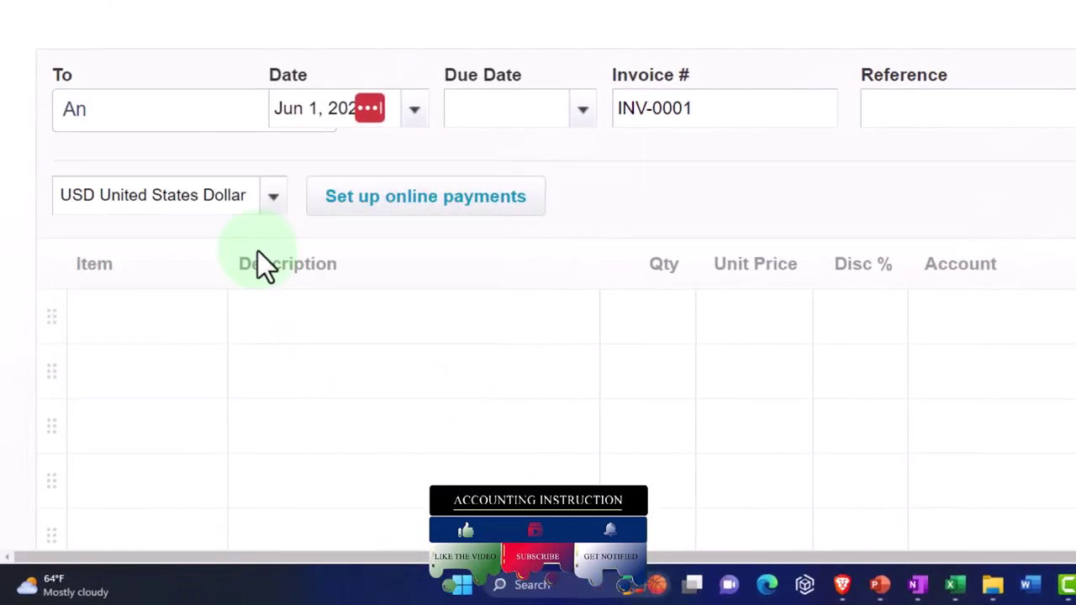
Set the Anderson Guitars invoice date to Dec 31, 2022.
{"action": "left_click", "coordinate": [413, 109]}
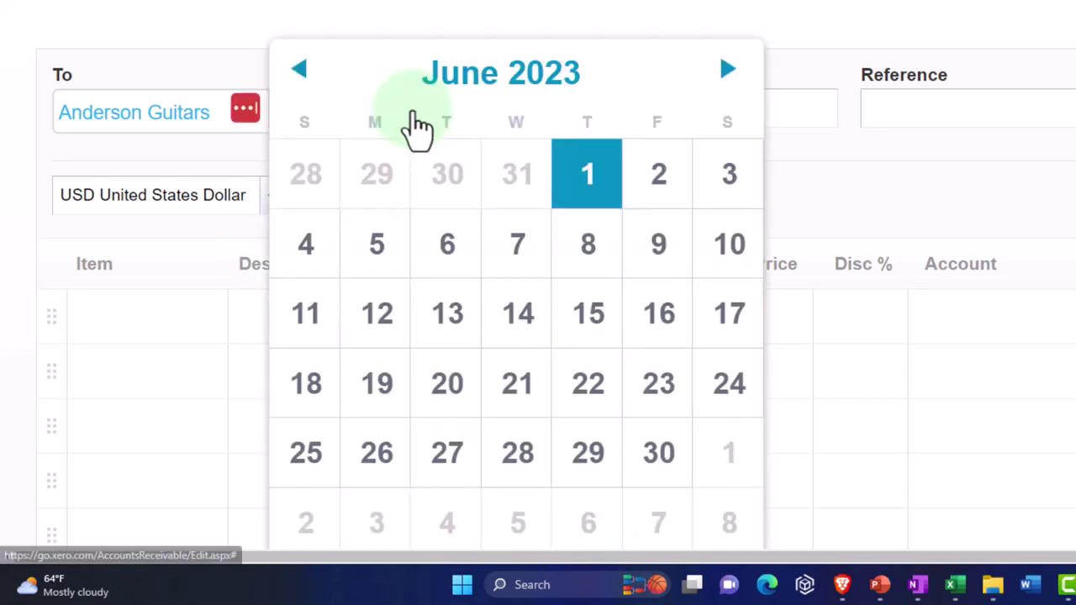
{"action": "left_click", "coordinate": [304, 72]}
{"action": "left_click", "coordinate": [304, 72]}
{"action": "left_click", "coordinate": [305, 72]}
{"action": "left_click", "coordinate": [304, 72]}
{"action": "left_click", "coordinate": [304, 73]}
{"action": "left_click", "coordinate": [304, 73]}
{"action": "left_click", "coordinate": [305, 73]}
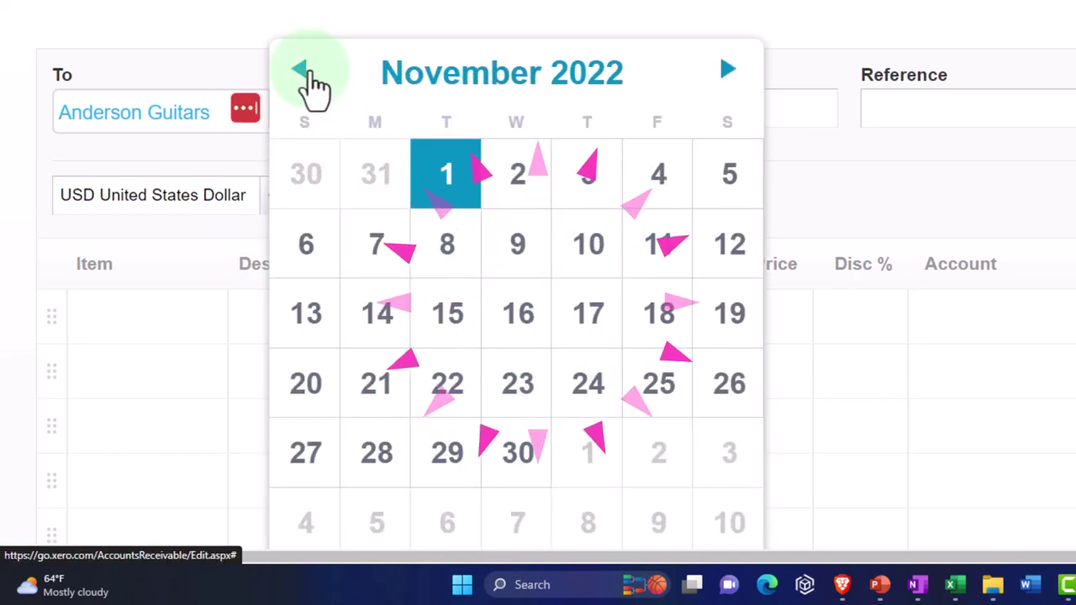
{"action": "left_click", "coordinate": [725, 75]}
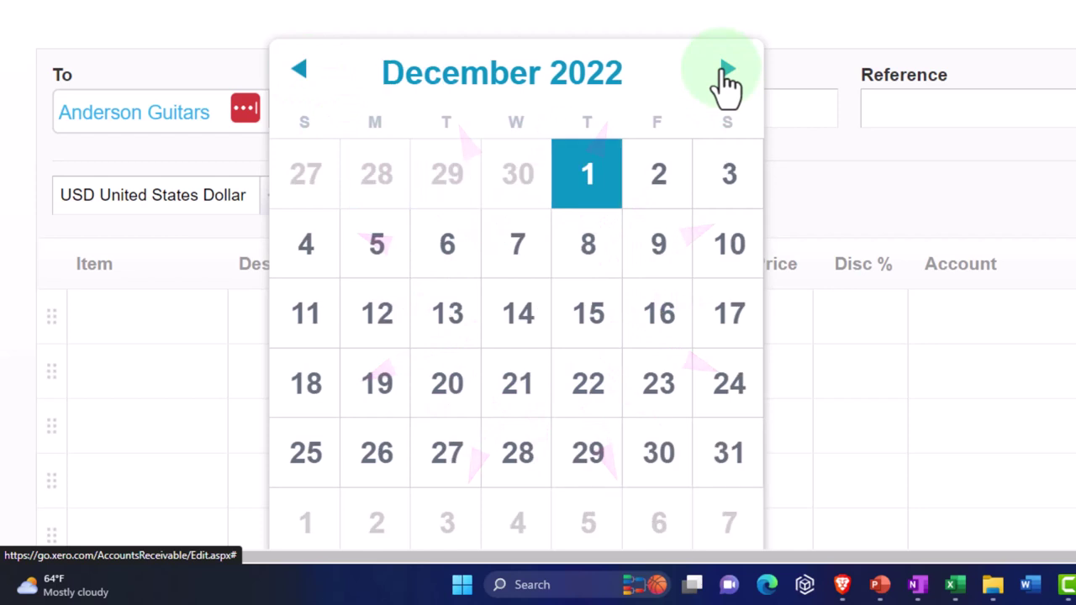
{"action": "left_click", "coordinate": [732, 454]}
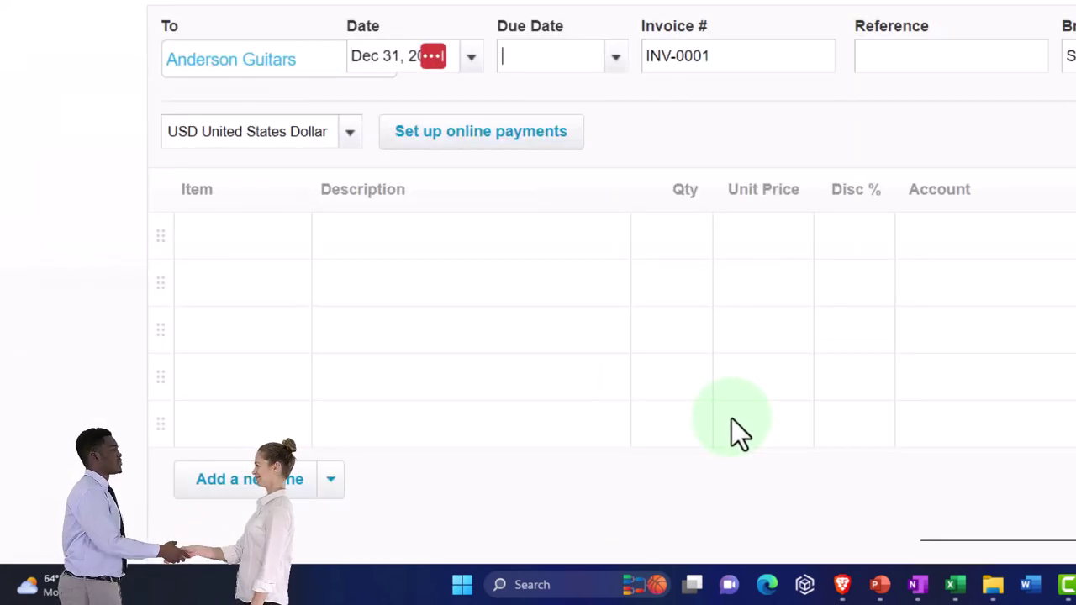
Set the invoice's due date to Jun 1, 2023, keeping the default invoice number and a blank reference.
{"action": "key", "text": "Tab"}
{"action": "type", "text": "Jun 1, 2023"}
{"action": "key", "text": "Tab"}
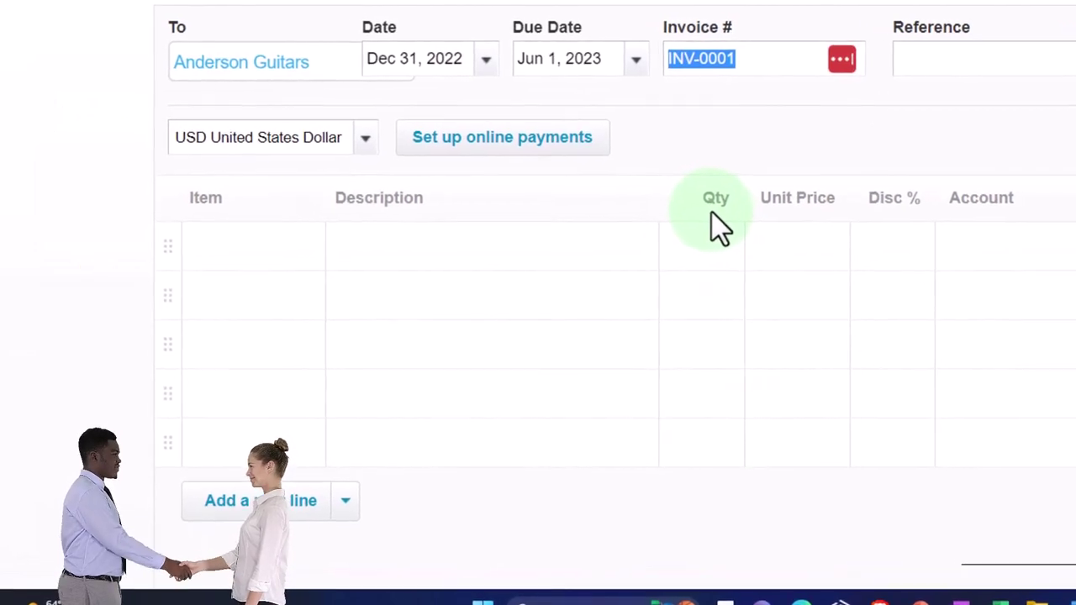
{"action": "key", "text": "Tab"}
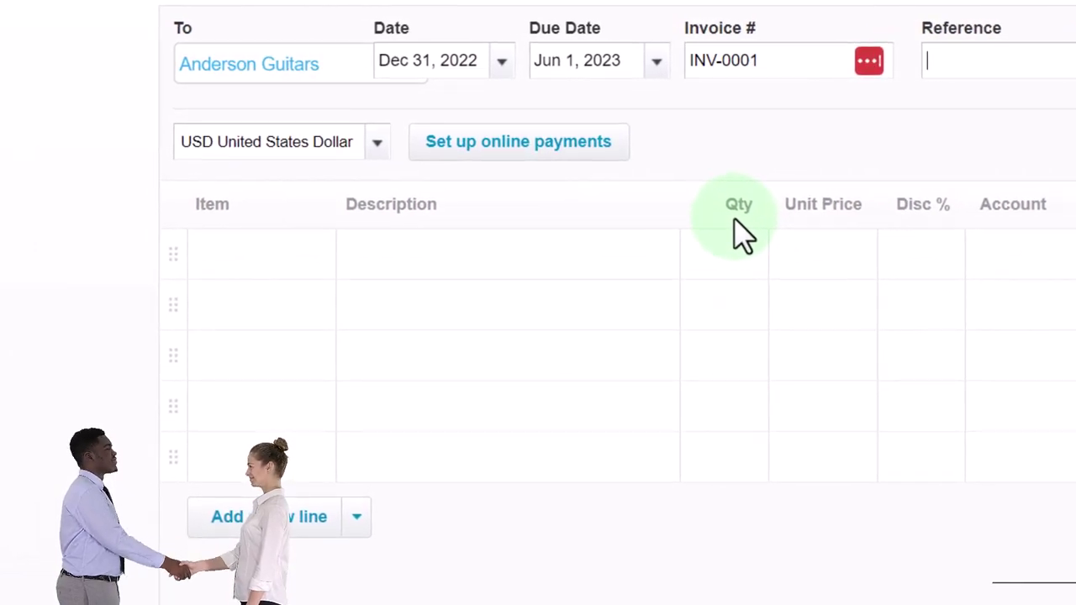
{"action": "key", "text": "Tab"}
{"action": "key", "text": "Tab"}
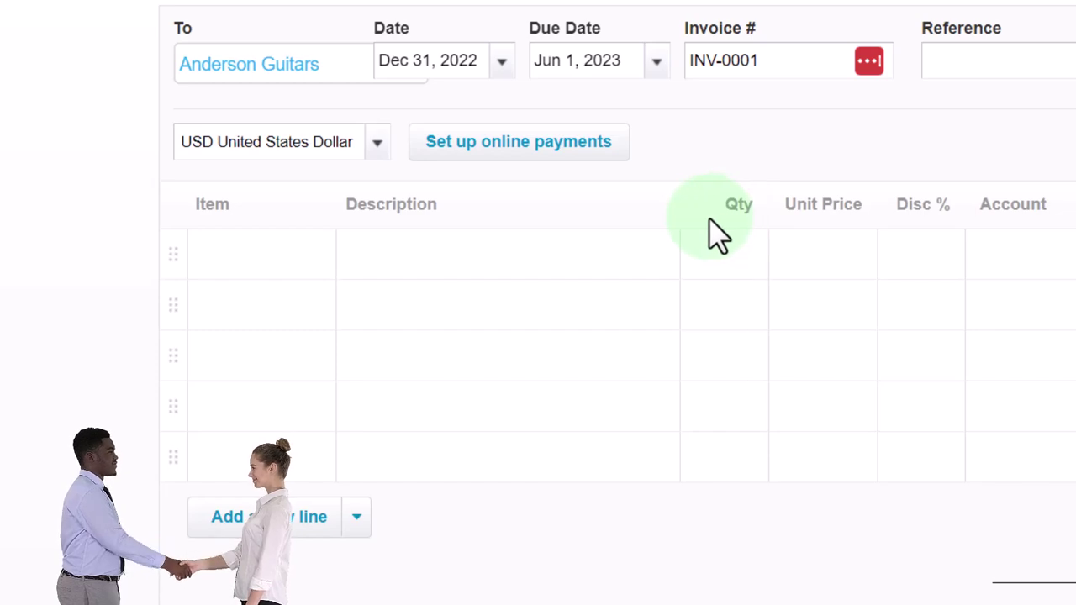
Add the Hourly Service 1 item to the first invoice line with a quantity of 1 and a unit price of 5,000.00.
{"action": "left_click", "coordinate": [317, 267]}
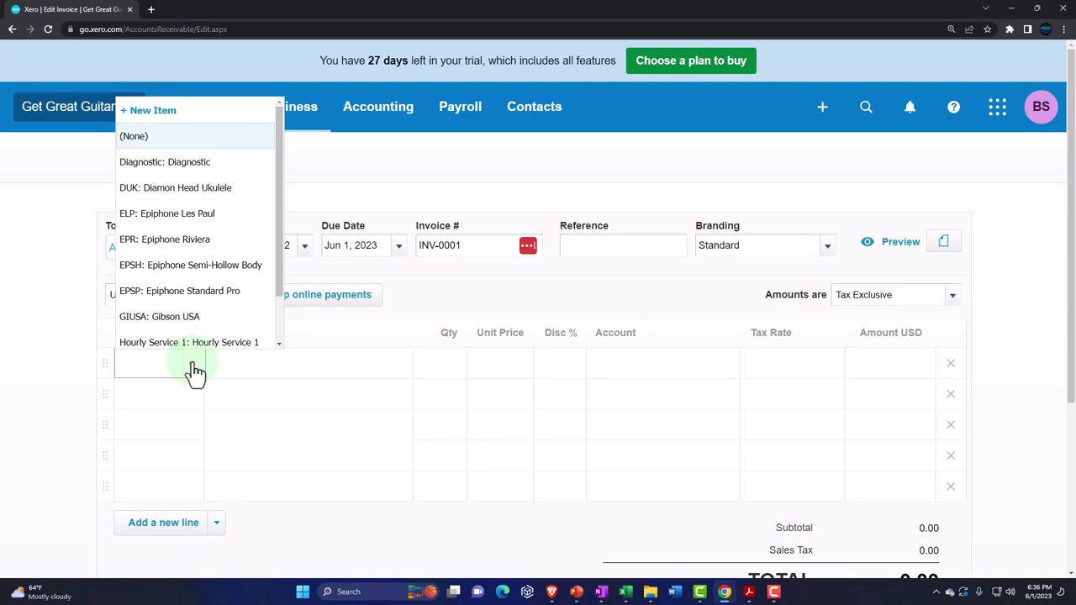
{"action": "scroll", "coordinate": [204, 295], "scroll_direction": "down", "scroll_amount": 2}
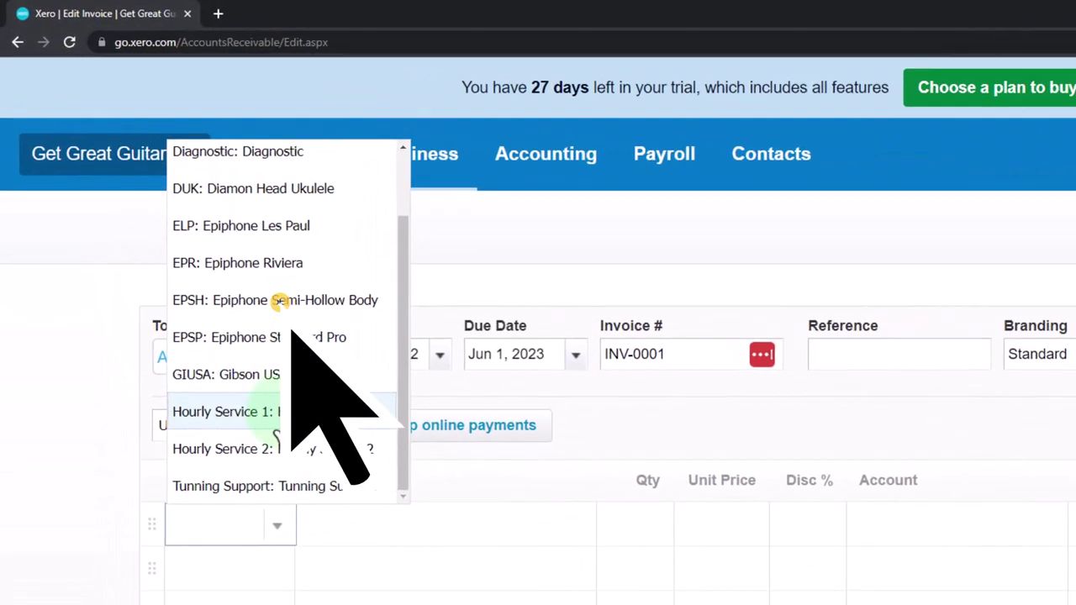
{"action": "left_click", "coordinate": [252, 426]}
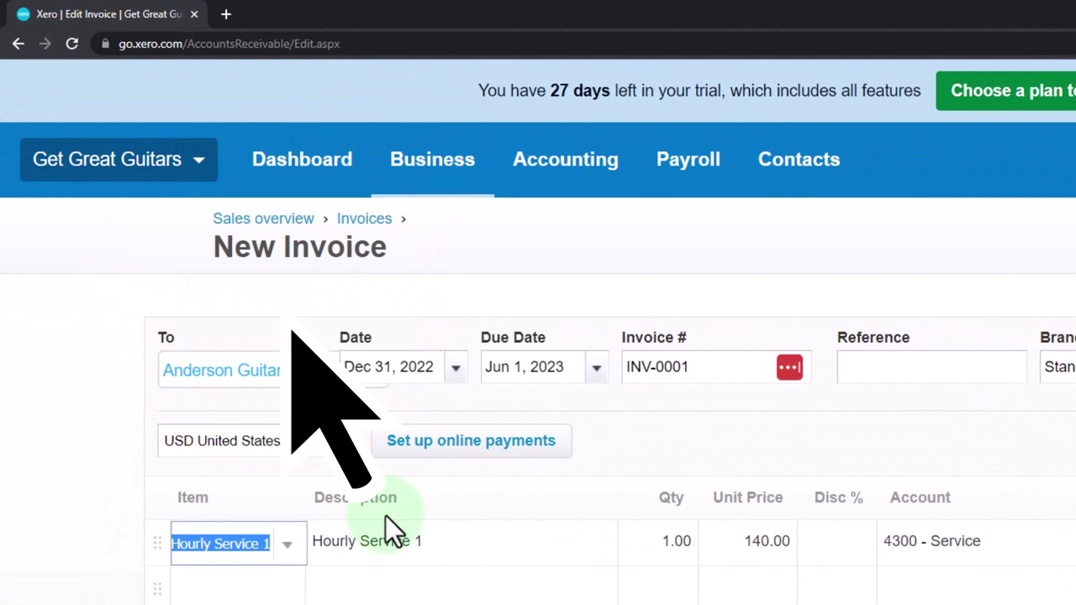
{"action": "key", "text": "Tab"}
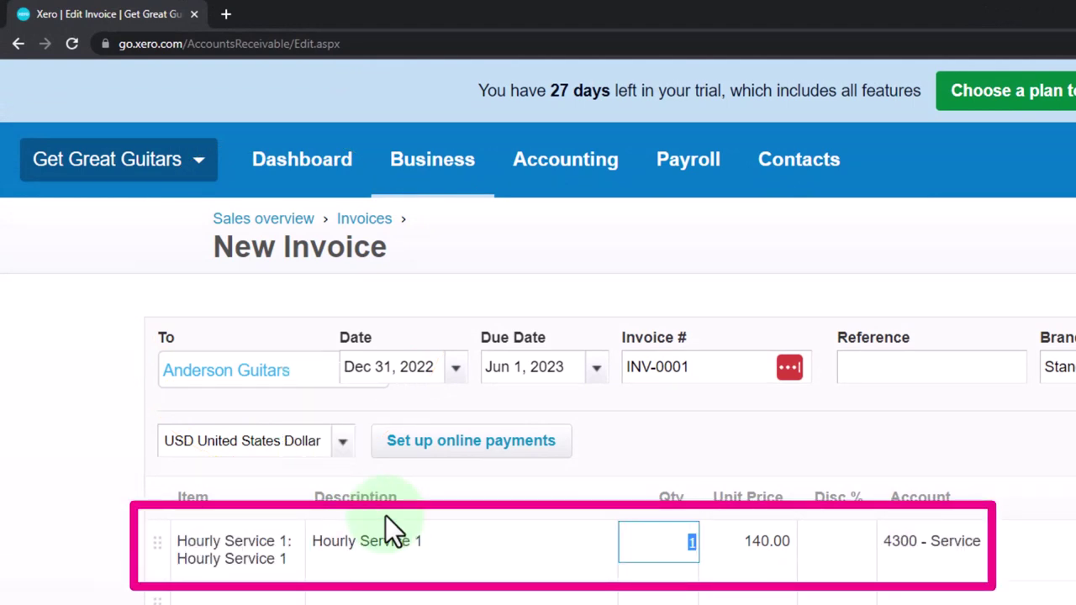
{"action": "key", "text": "Tab"}
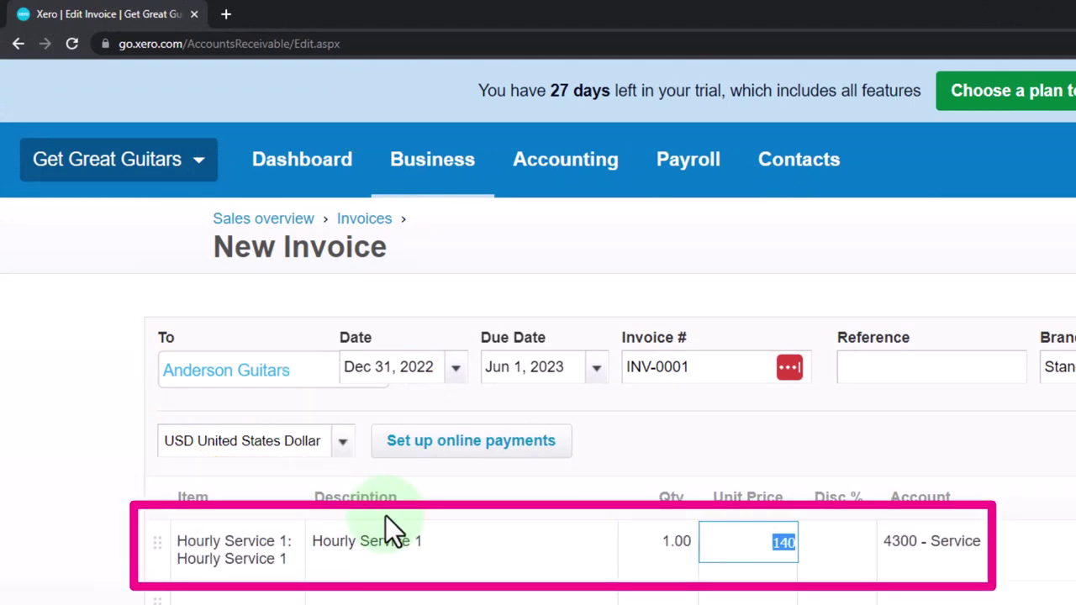
{"action": "key", "text": "Tab"}
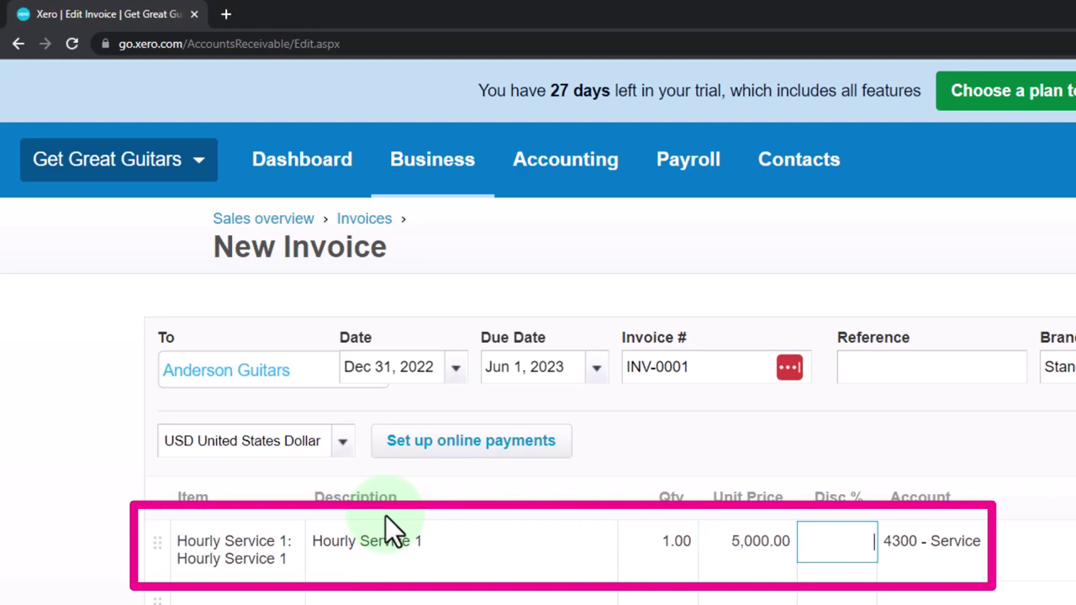
{"action": "key", "text": "Tab"}
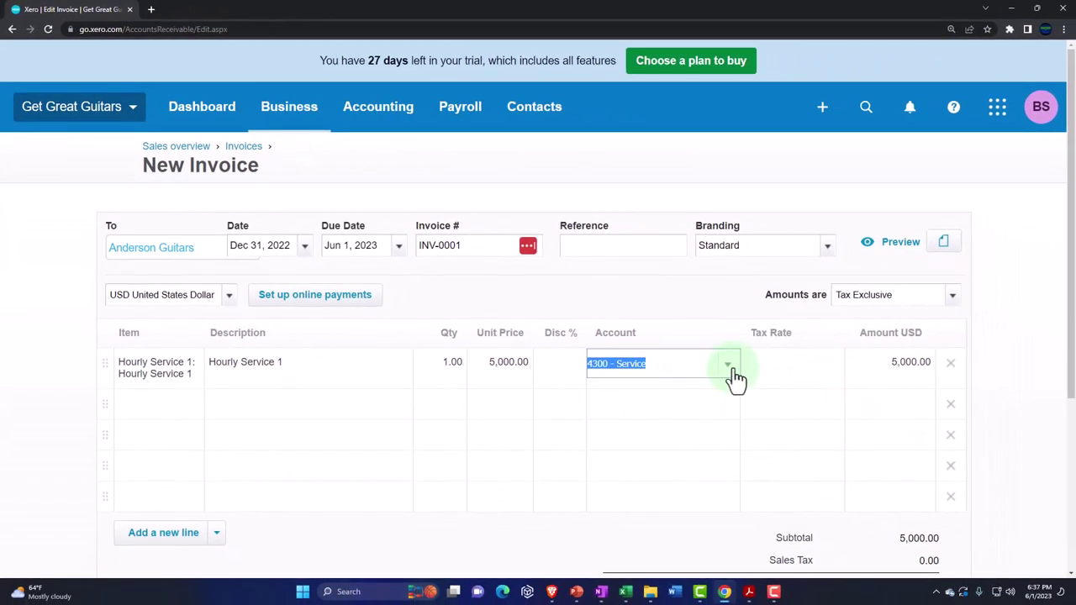
Check the account choices for the Hourly Service 1 line, keeping 4300 - Service, and change its description to "Beg bal".
{"action": "left_click", "coordinate": [729, 368]}
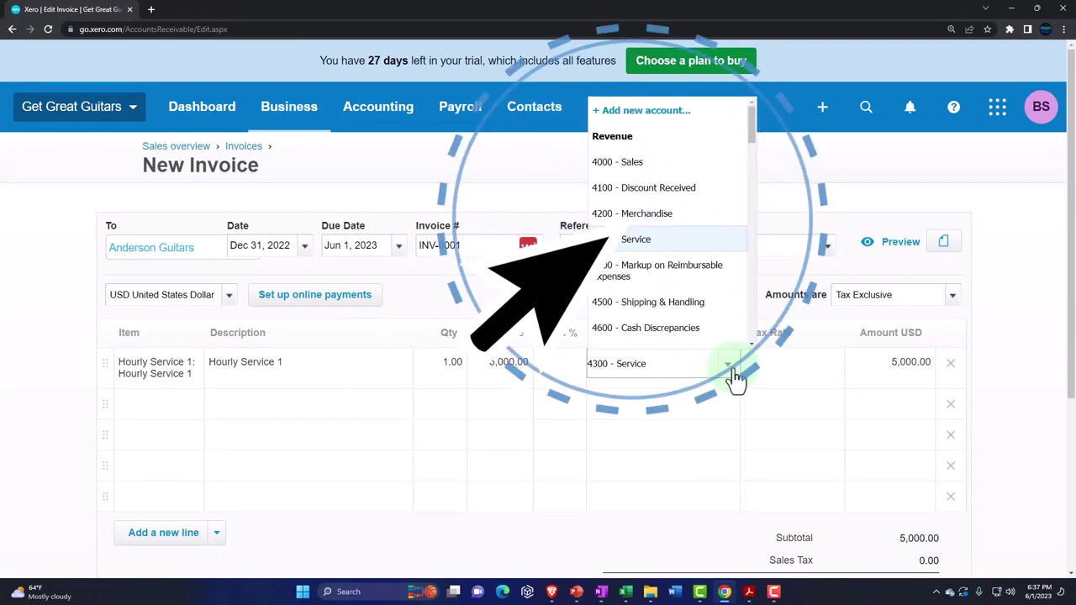
{"action": "left_click", "coordinate": [732, 370]}
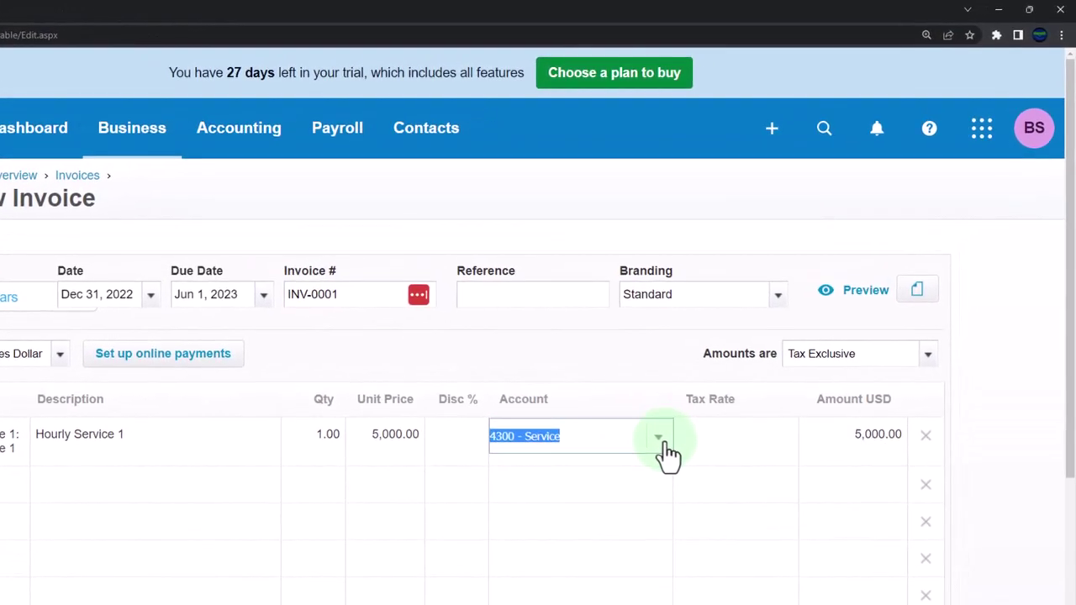
{"action": "left_click", "coordinate": [150, 450]}
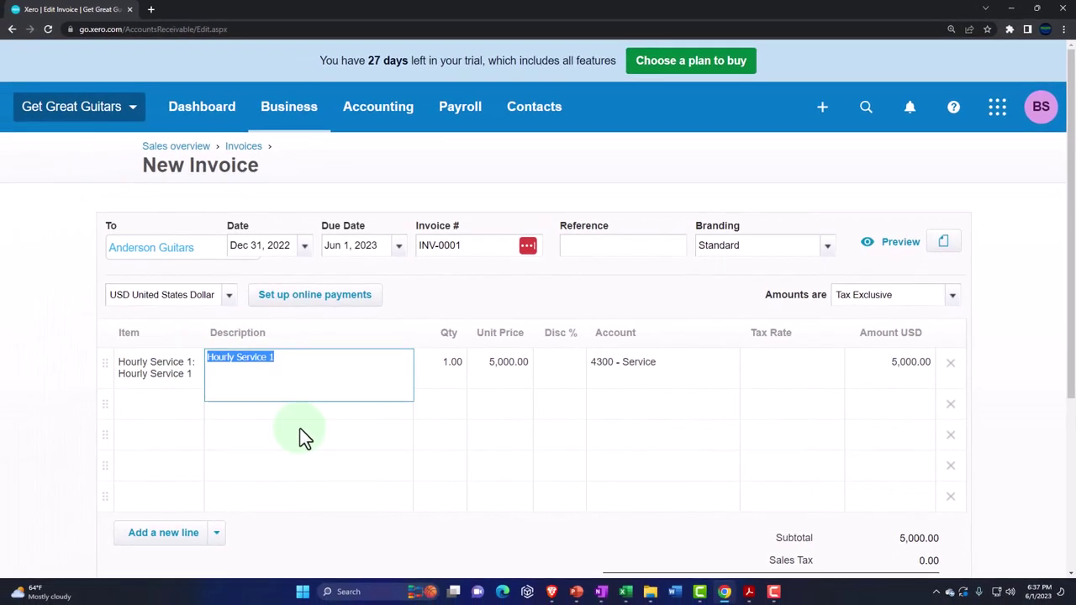
{"action": "type", "text": "Beg bal"}
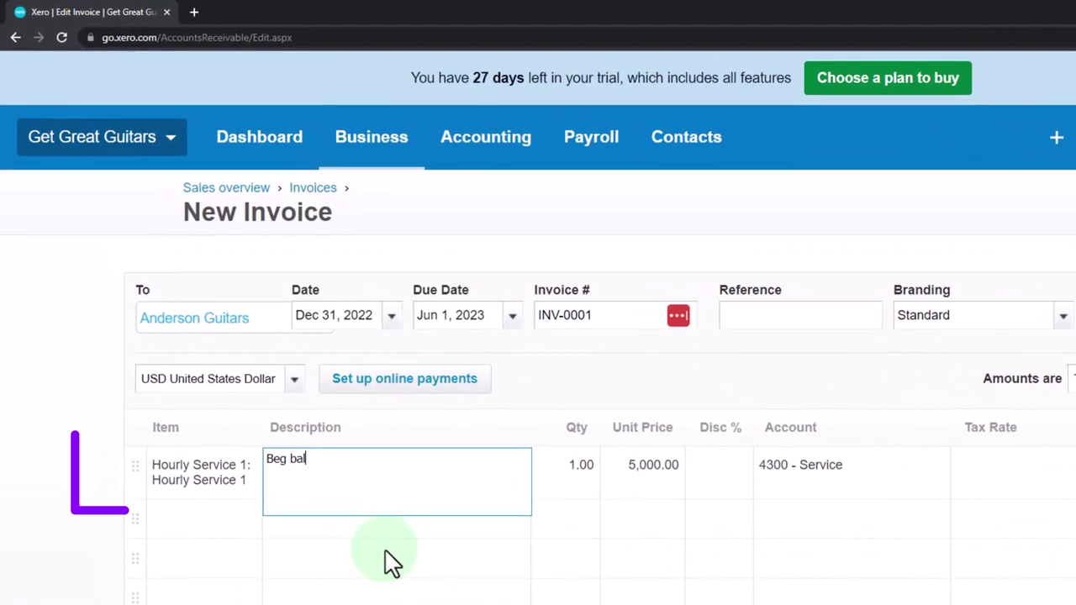
{"action": "key", "text": "Tab"}
{"action": "key", "text": "Tab"}
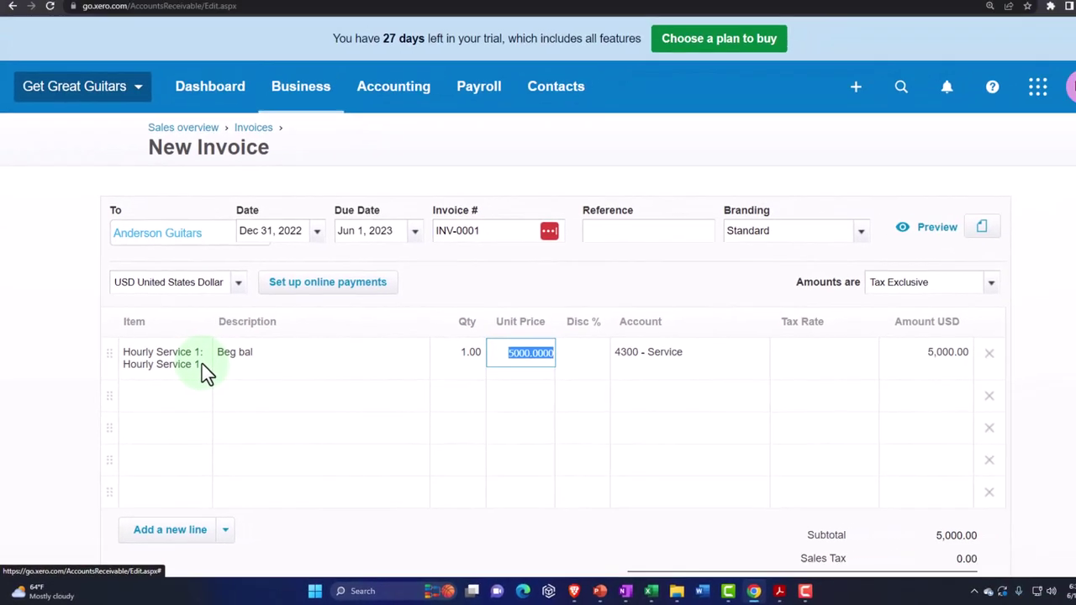
Review the invoice total and try to approve the invoice and add another.
{"action": "scroll", "coordinate": [194, 373], "scroll_direction": "down", "scroll_amount": 1}
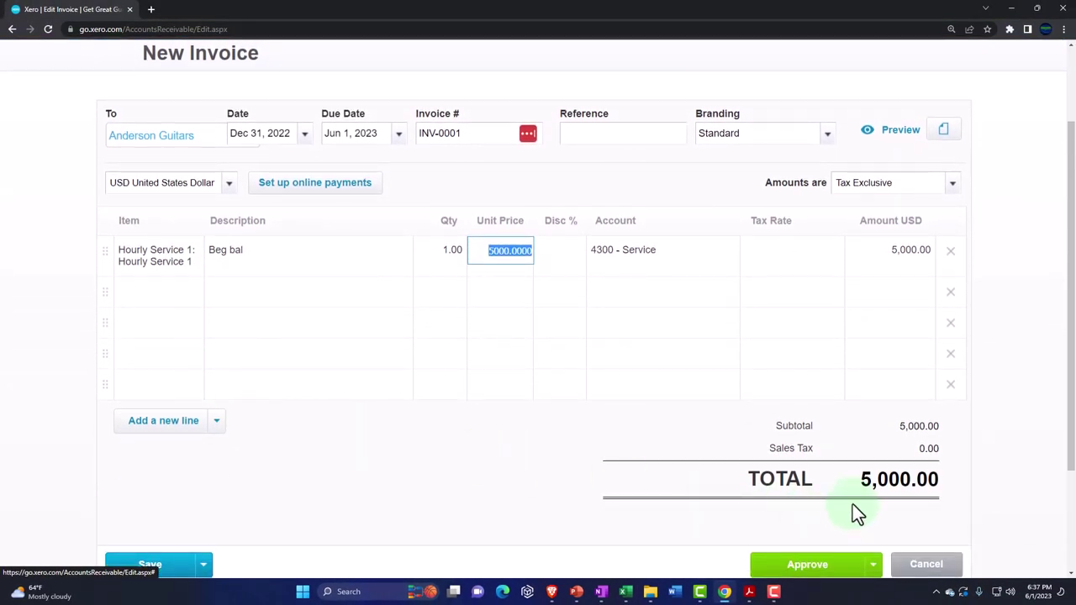
{"action": "scroll", "coordinate": [853, 505], "scroll_direction": "up", "scroll_amount": 1}
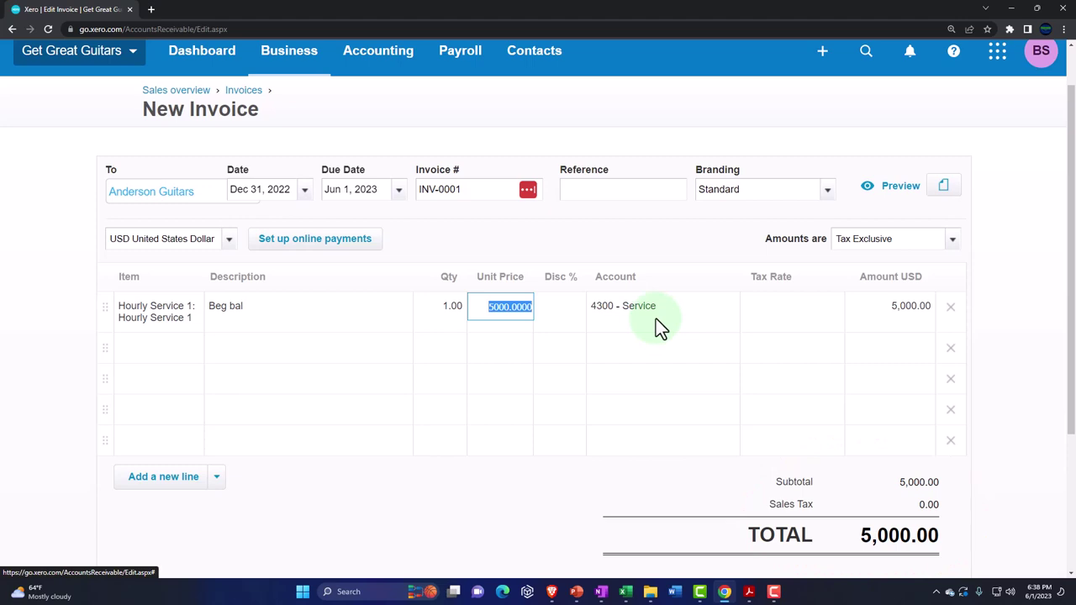
{"action": "scroll", "coordinate": [656, 320], "scroll_direction": "down", "scroll_amount": 2}
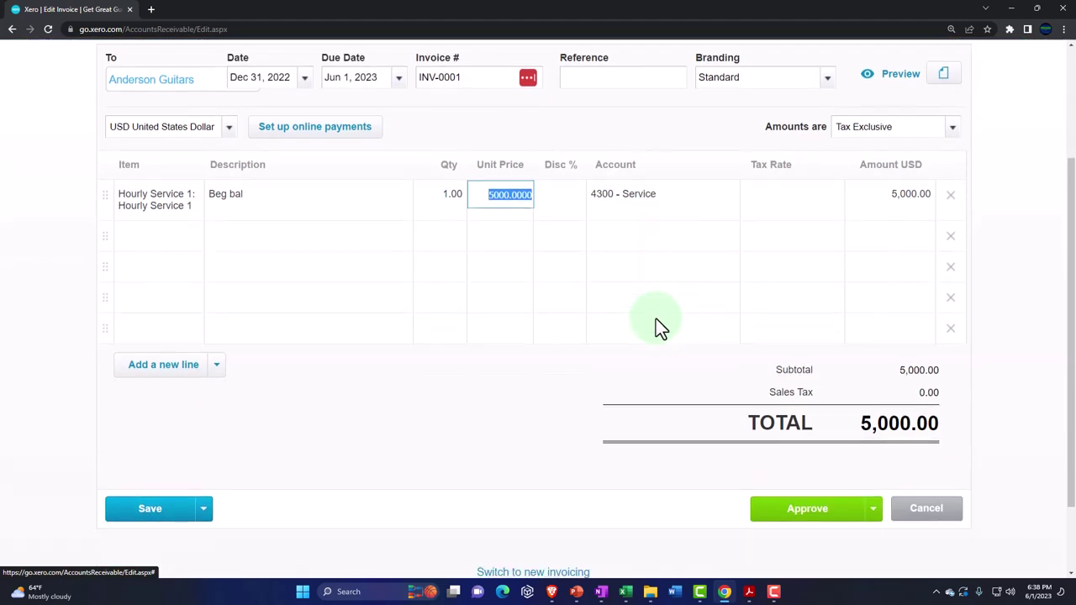
{"action": "left_click", "coordinate": [878, 515]}
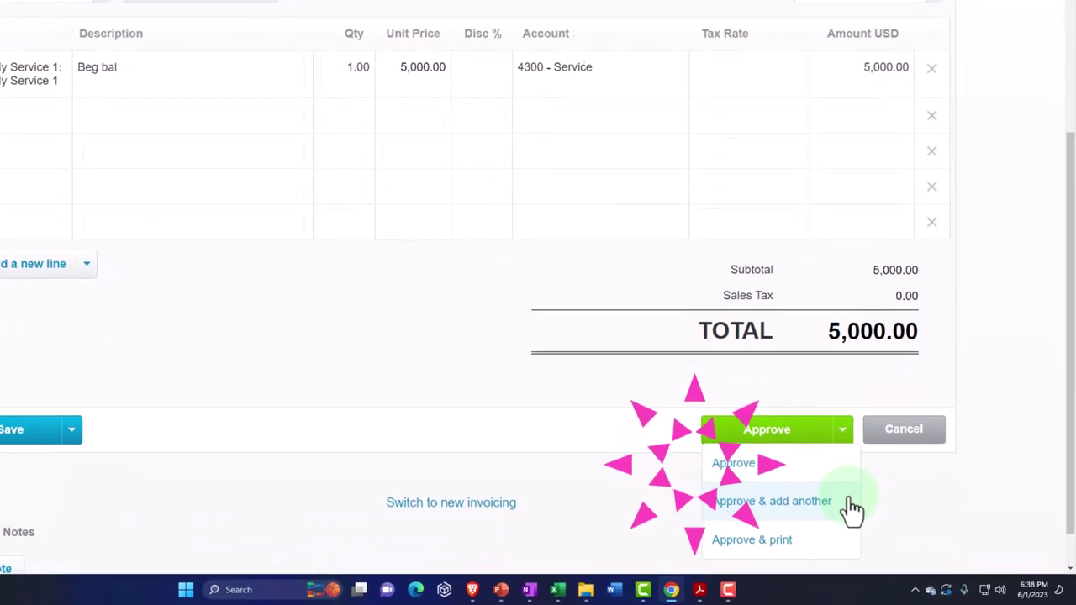
{"action": "left_click", "coordinate": [807, 509]}
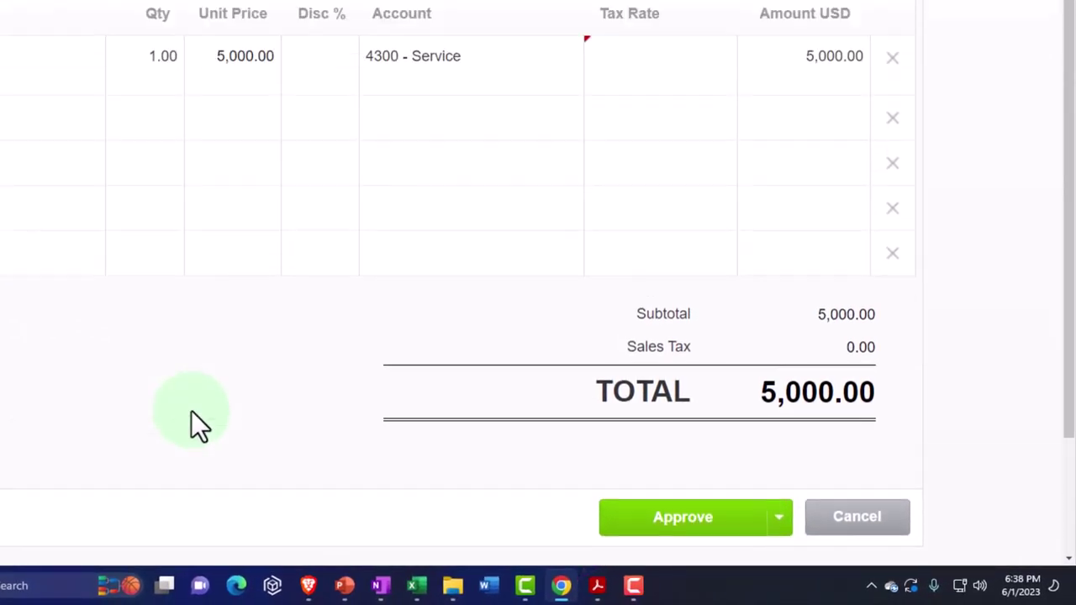
Set the line's tax rate to Tax Exempt (0%), and approve the Anderson Guitars invoice with the option to add another.
{"action": "scroll", "coordinate": [191, 410], "scroll_direction": "down", "scroll_amount": 1}
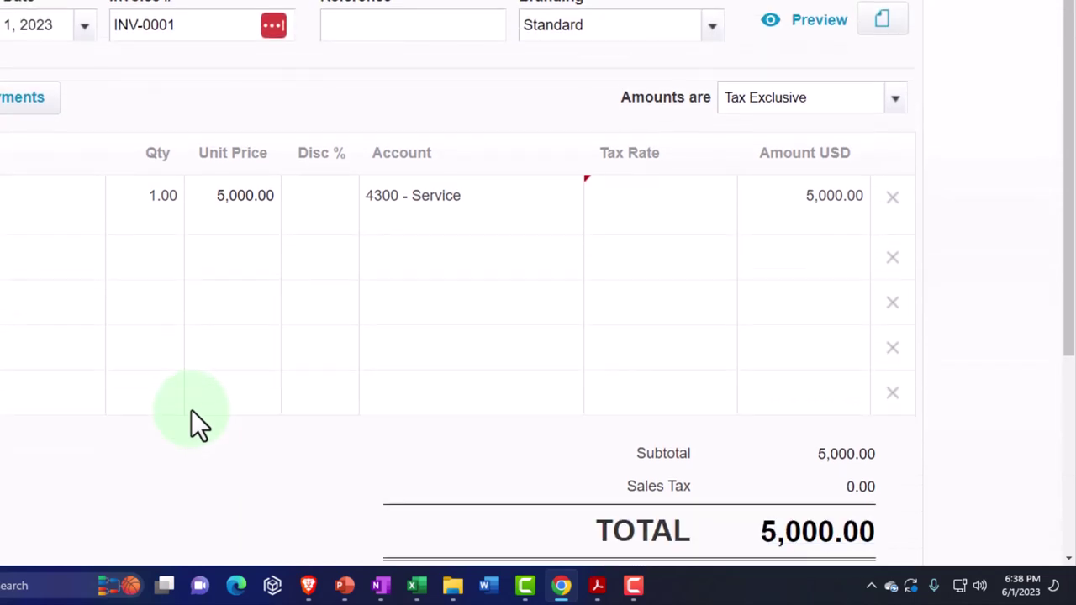
{"action": "scroll", "coordinate": [217, 374], "scroll_direction": "down", "scroll_amount": 2}
{"action": "left_click", "coordinate": [786, 473]}
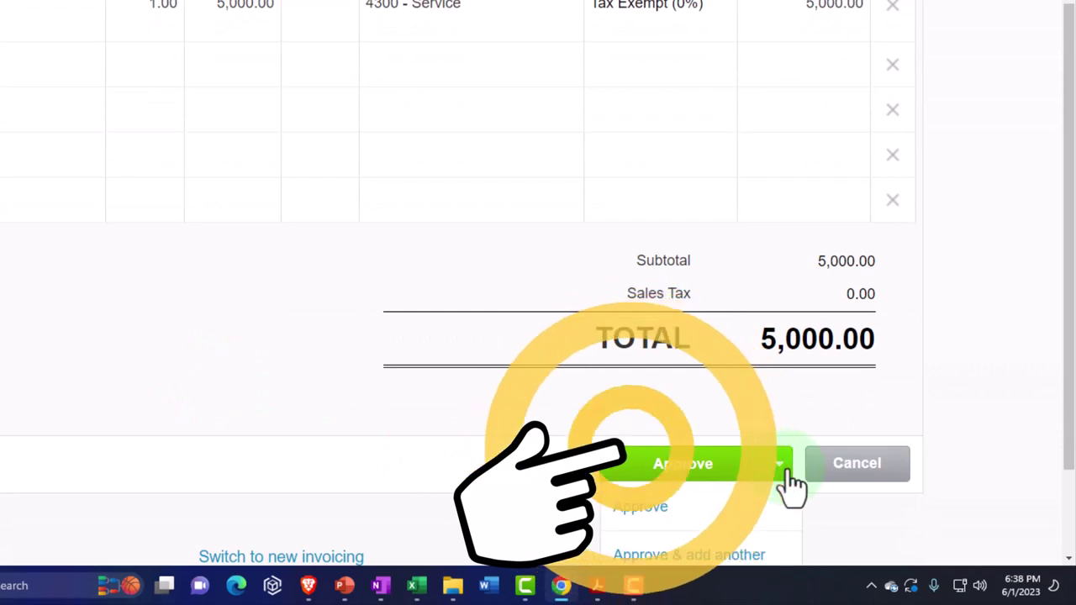
{"action": "scroll", "coordinate": [777, 492], "scroll_direction": "down", "scroll_amount": 1}
{"action": "left_click", "coordinate": [713, 475]}
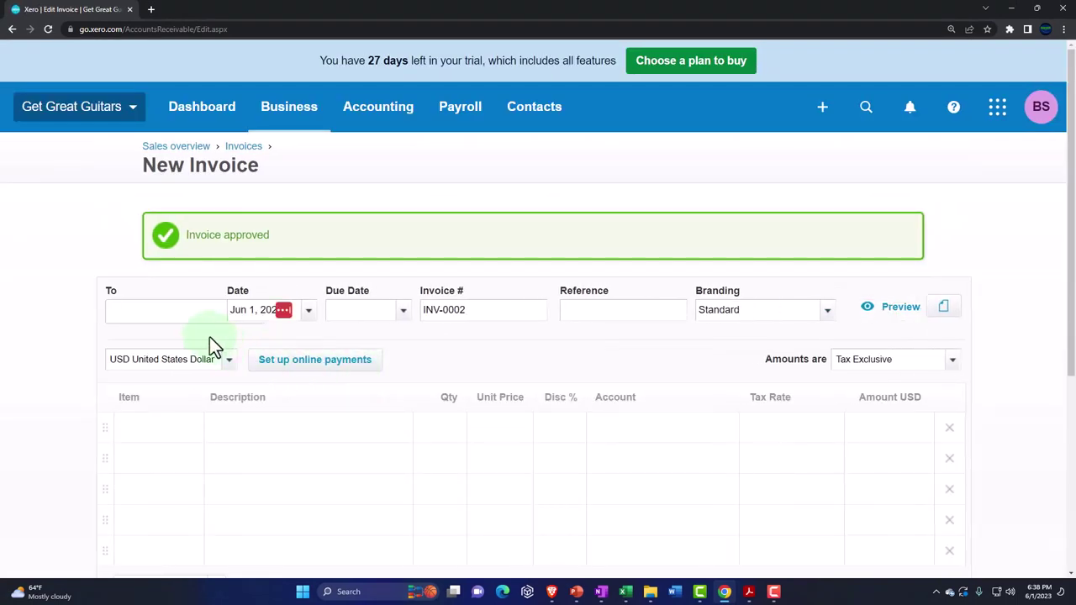
Address the new invoice to Jones Guitars and date it Dec 31, 2022.
{"action": "type", "text": "jone"}
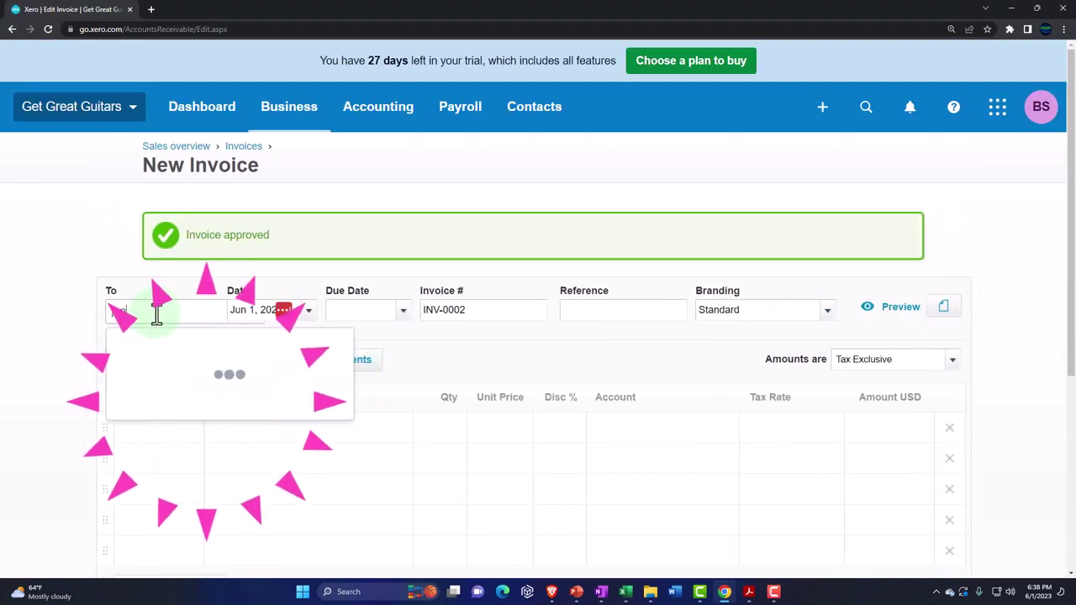
{"action": "left_click", "coordinate": [192, 388]}
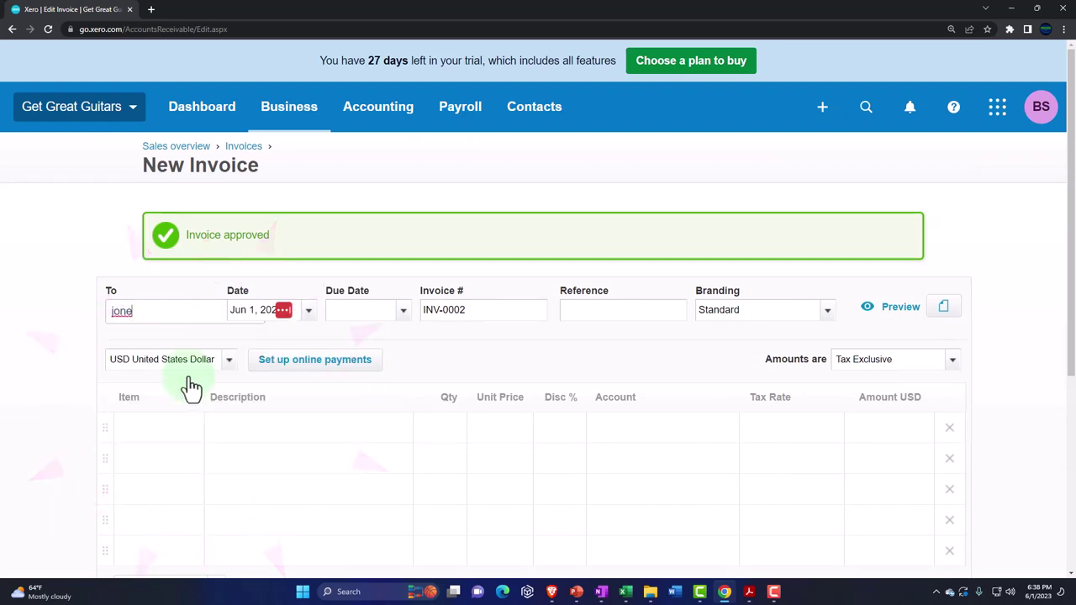
{"action": "left_click", "coordinate": [311, 313]}
{"action": "left_click", "coordinate": [246, 307]}
{"action": "left_click", "coordinate": [246, 307]}
{"action": "left_click", "coordinate": [246, 307]}
{"action": "left_click", "coordinate": [246, 307]}
{"action": "left_click", "coordinate": [245, 301]}
{"action": "left_click", "coordinate": [245, 301]}
{"action": "left_click", "coordinate": [245, 301]}
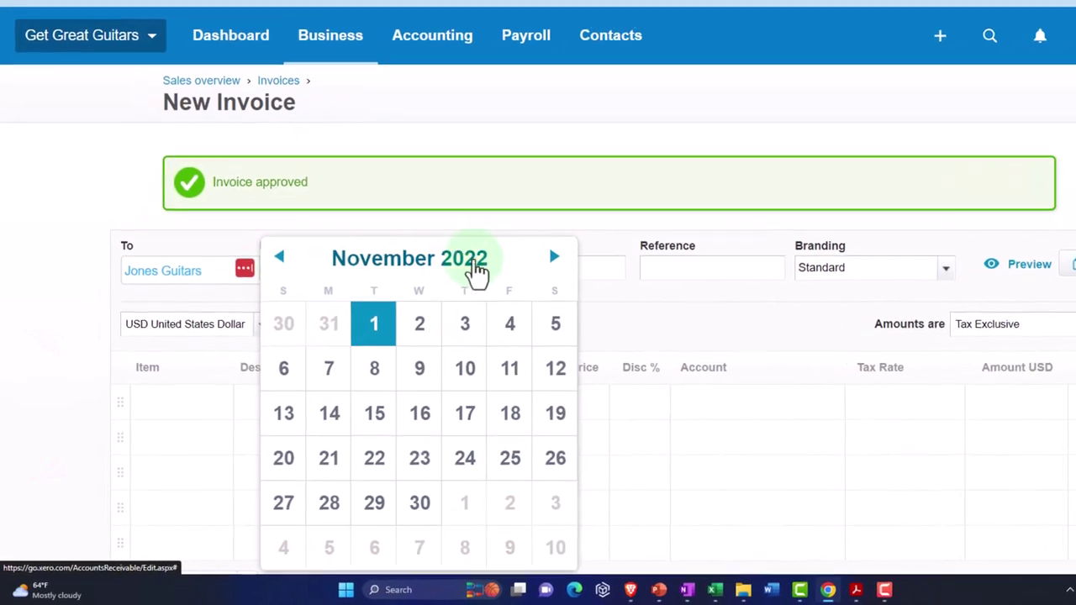
{"action": "left_click", "coordinate": [580, 241]}
{"action": "left_click", "coordinate": [584, 502]}
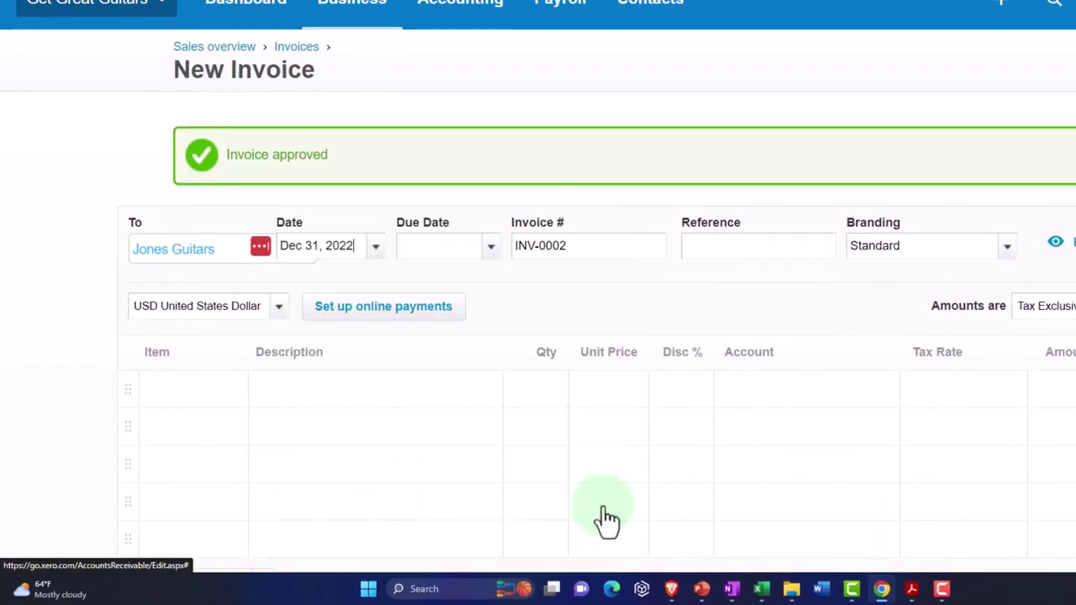
Set the Jones Guitars invoice's due date to Jun 1, 2023, keeping the default number, reference and branding.
{"action": "key", "text": "Tab"}
{"action": "key", "text": "Tab"}
{"action": "key", "text": "Tab"}
{"action": "key", "text": "Tab"}
{"action": "key", "text": "Tab"}
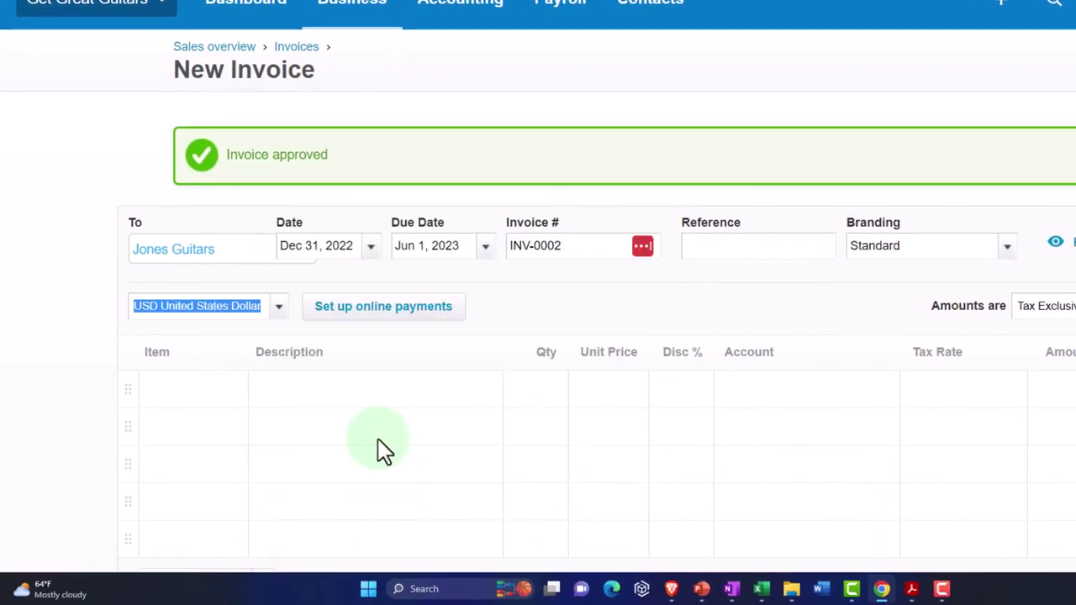
Add the Hourly Service 1 item to the first line of the Jones Guitars invoice.
{"action": "left_click", "coordinate": [200, 394]}
{"action": "left_click", "coordinate": [300, 397]}
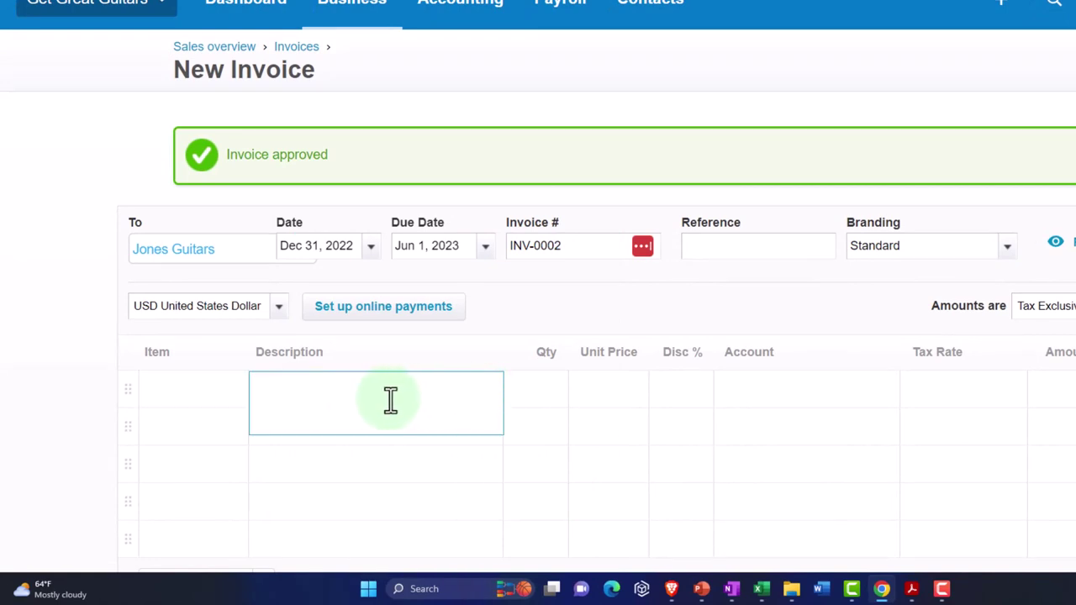
{"action": "left_click", "coordinate": [215, 392]}
{"action": "scroll", "coordinate": [72, 353], "scroll_direction": "down", "scroll_amount": 1}
{"action": "left_click", "coordinate": [235, 323]}
{"action": "scroll", "coordinate": [210, 169], "scroll_direction": "down", "scroll_amount": 2}
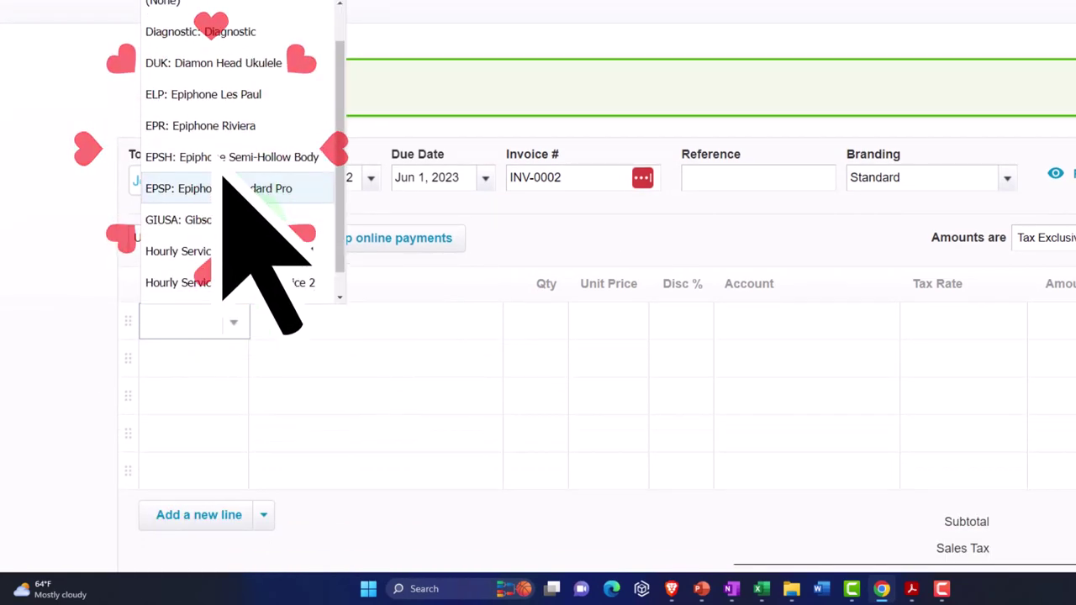
{"action": "left_click", "coordinate": [242, 235]}
{"action": "key", "text": "Tab"}
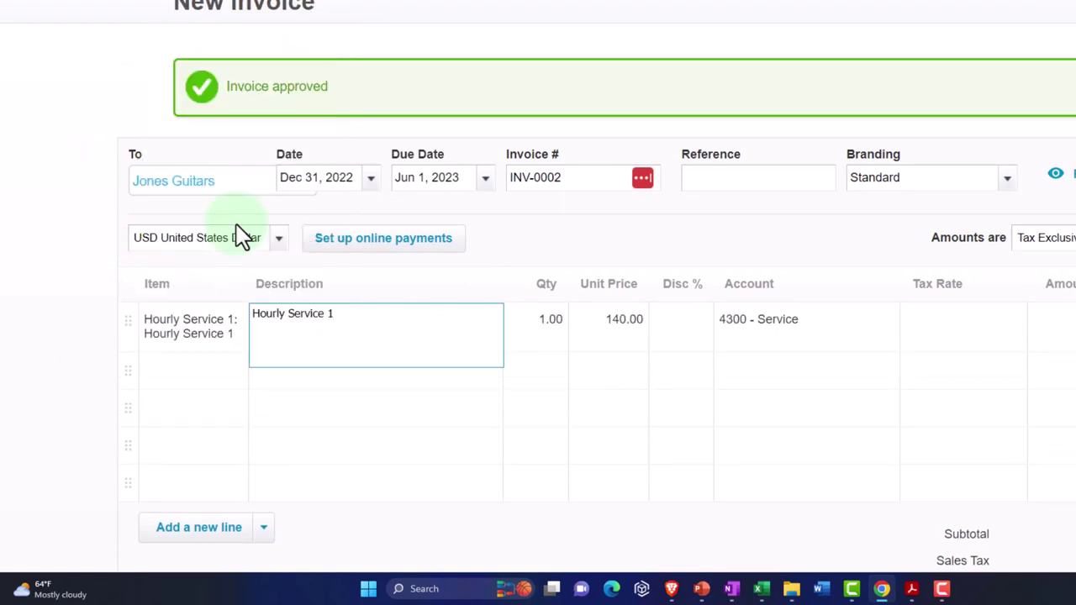
Describe the Jones Guitars invoice line as Beg bal and set its unit price to the 7,500 opening balance from the Customers workbook.
{"action": "type", "text": "Beg bal"}
{"action": "key", "text": "Tab"}
{"action": "key", "text": "Tab"}
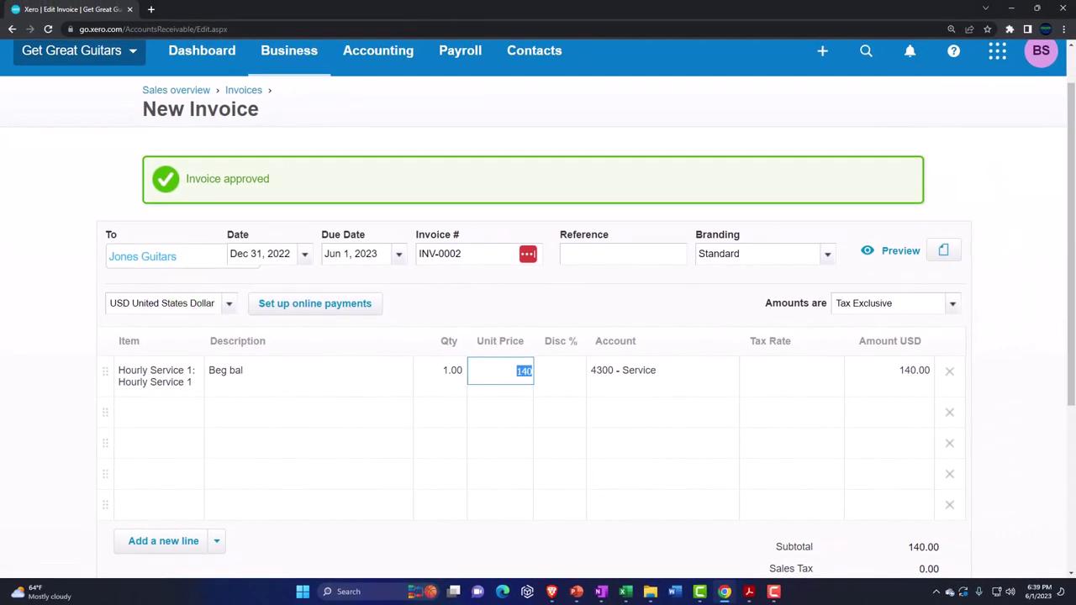
{"action": "key", "text": "alt+Tab"}
{"action": "double_click", "coordinate": [404, 12]}
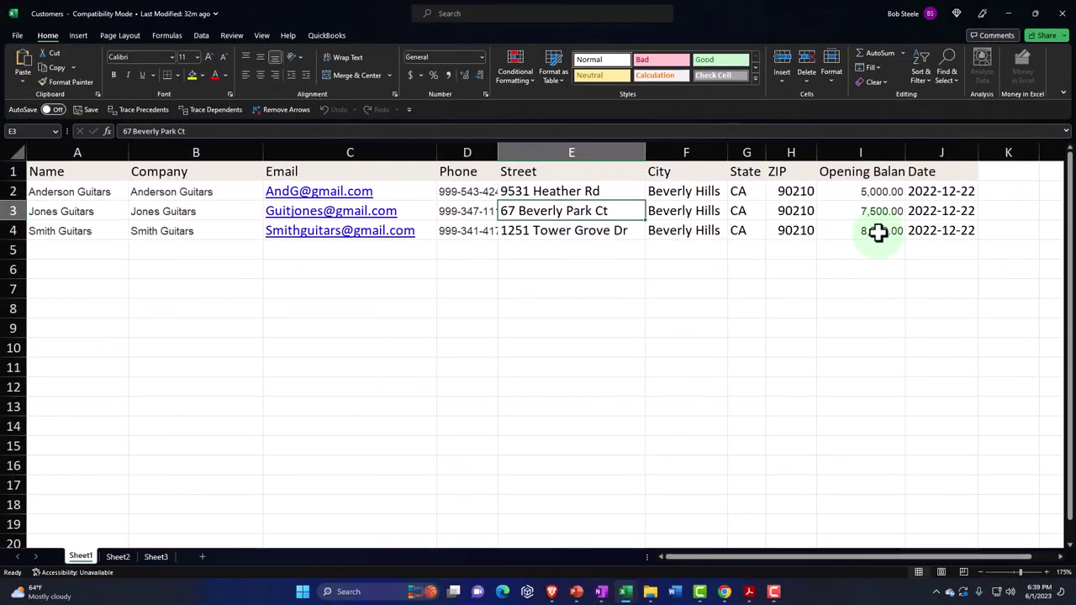
{"action": "double_click", "coordinate": [484, 17]}
{"action": "key", "text": "alt+Tab"}
{"action": "left_click", "coordinate": [487, 374]}
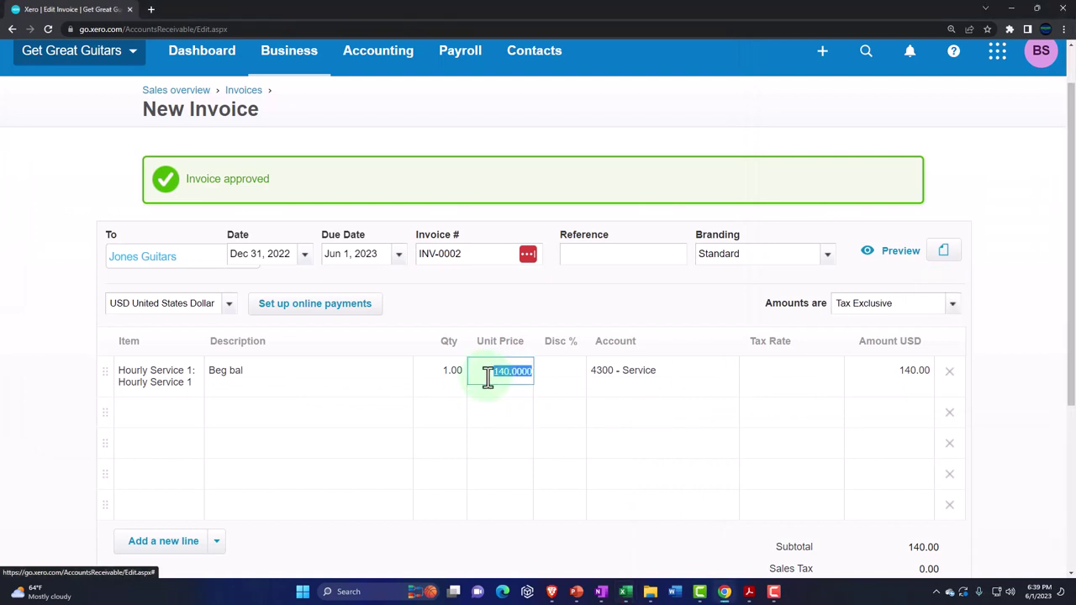
{"action": "type", "text": "7500"}
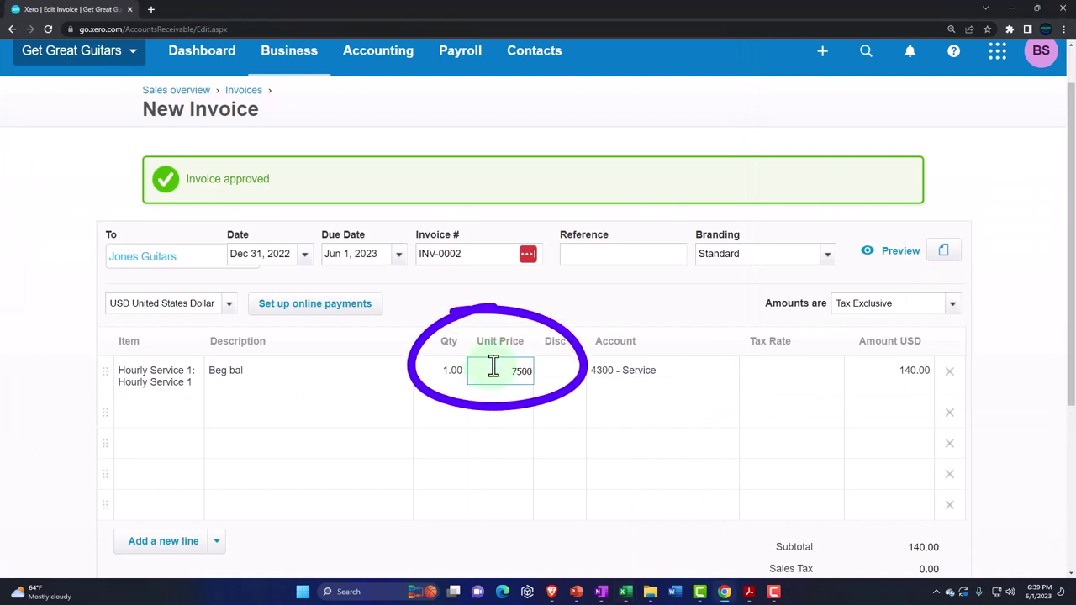
{"action": "key", "text": "Tab"}
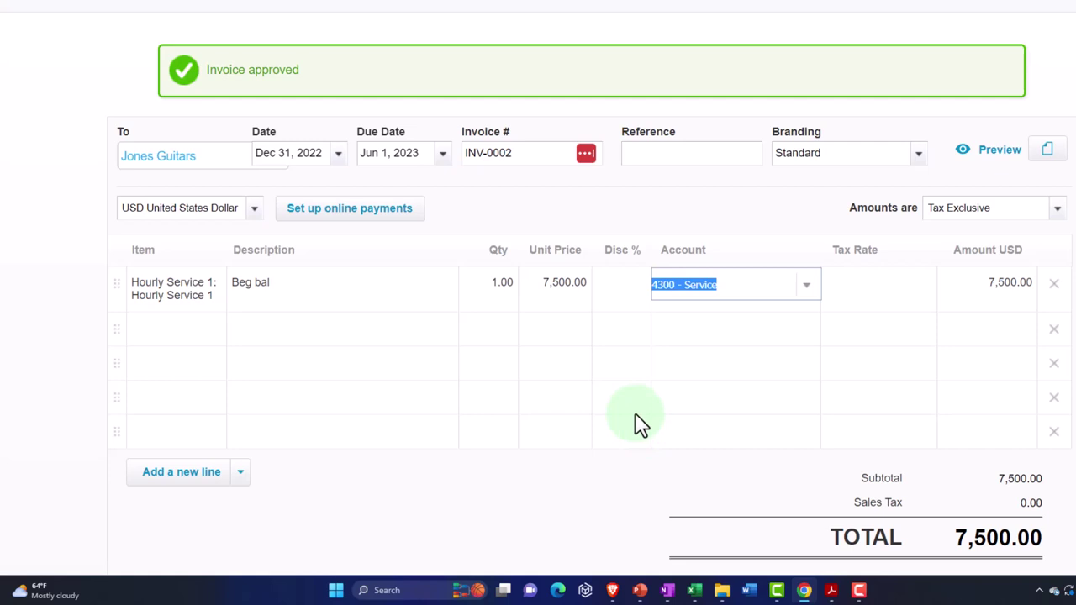
Set the line's tax rate to Tax Exempt (0%), and approve the Jones Guitars invoice with the option to add another.
{"action": "scroll", "coordinate": [637, 423], "scroll_direction": "down", "scroll_amount": 2}
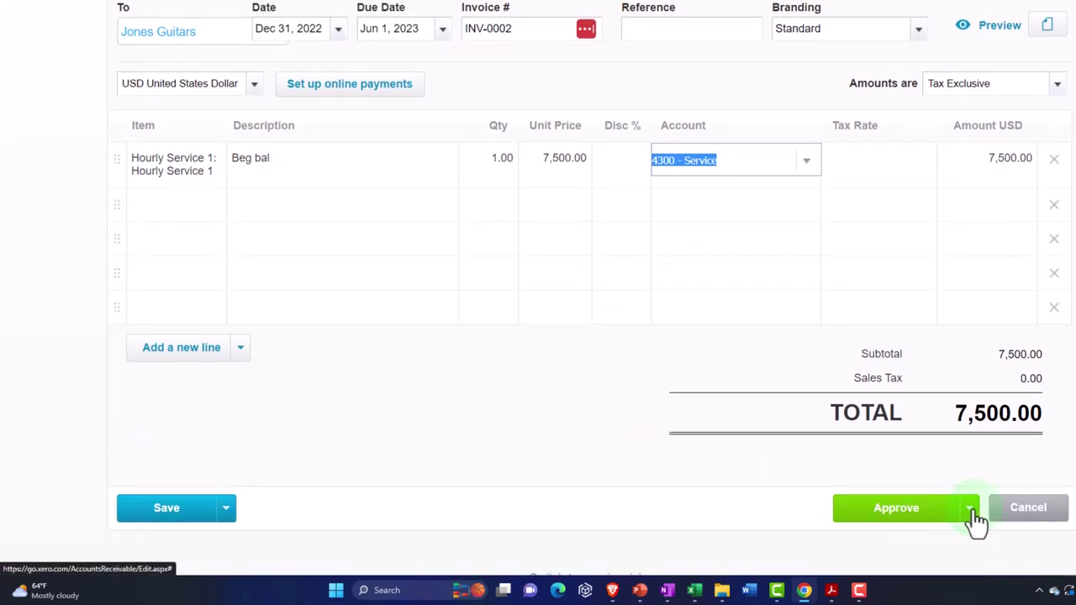
{"action": "scroll", "coordinate": [975, 519], "scroll_direction": "down", "scroll_amount": 1}
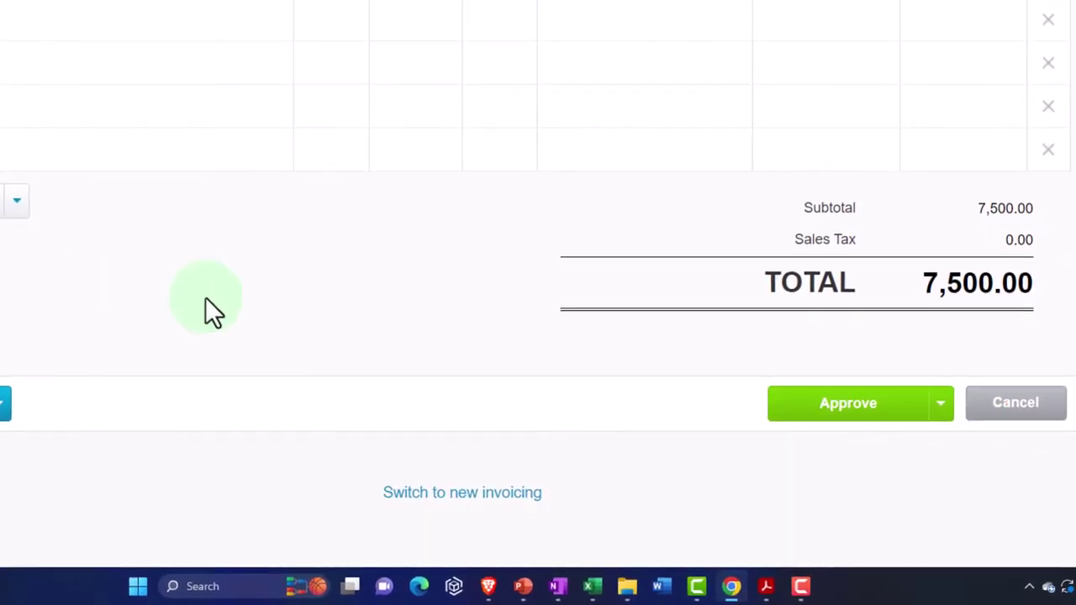
{"action": "scroll", "coordinate": [205, 298], "scroll_direction": "up", "scroll_amount": 5}
{"action": "scroll", "coordinate": [205, 304], "scroll_direction": "down", "scroll_amount": 2}
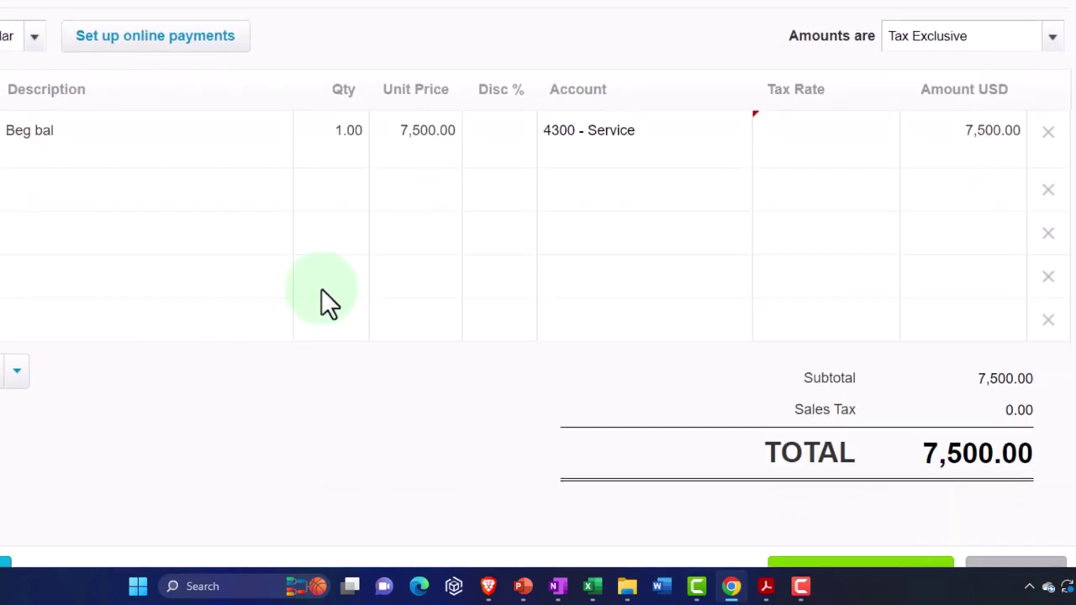
{"action": "left_click", "coordinate": [881, 123]}
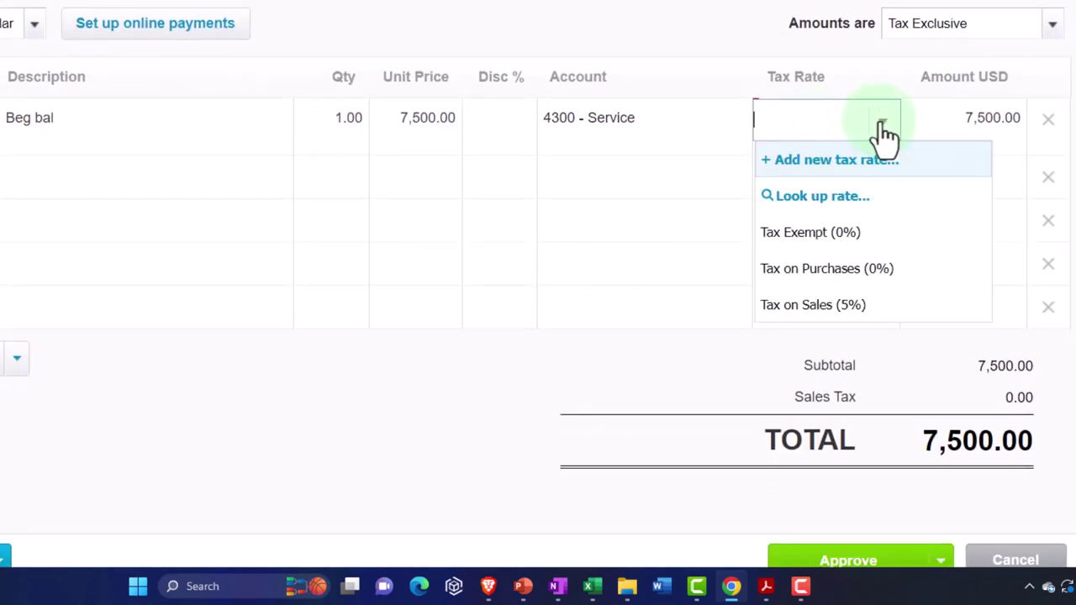
{"action": "left_click", "coordinate": [836, 236]}
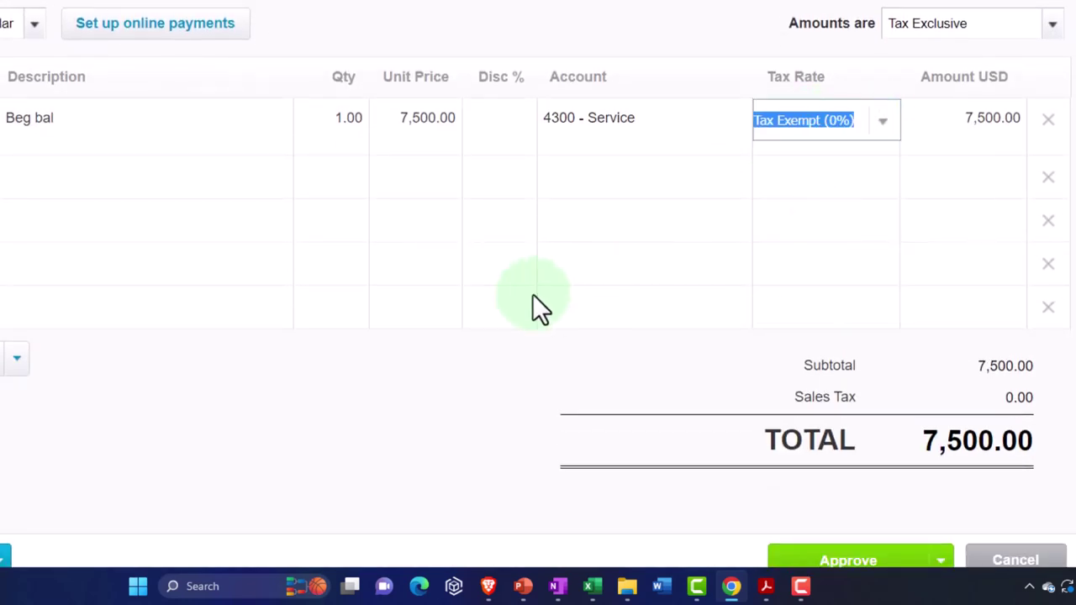
{"action": "left_click", "coordinate": [458, 398]}
{"action": "scroll", "coordinate": [460, 403], "scroll_direction": "down", "scroll_amount": 1}
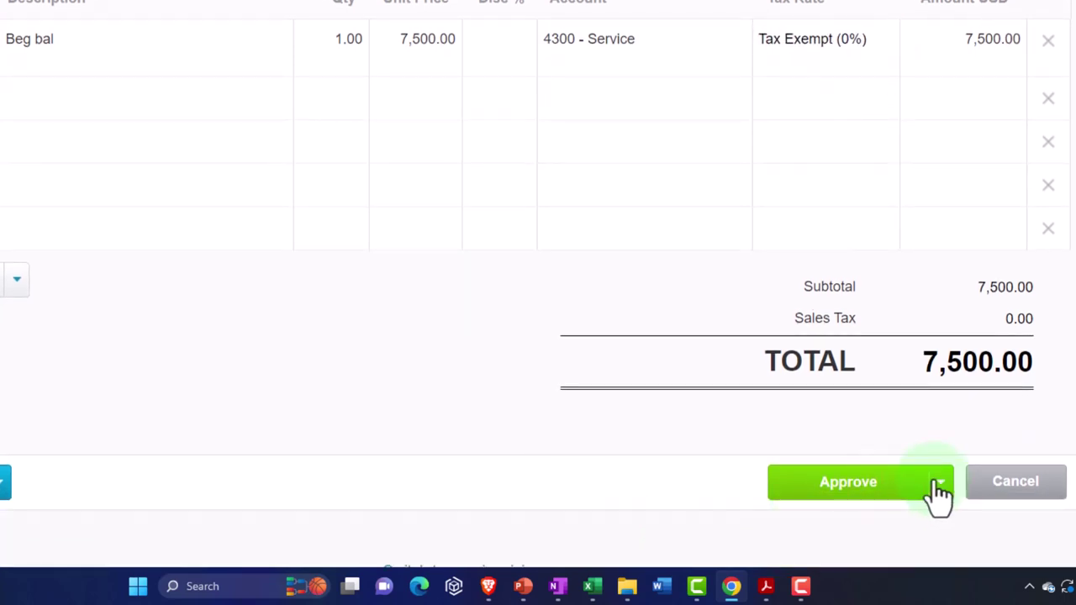
{"action": "scroll", "coordinate": [920, 521], "scroll_direction": "down", "scroll_amount": 1}
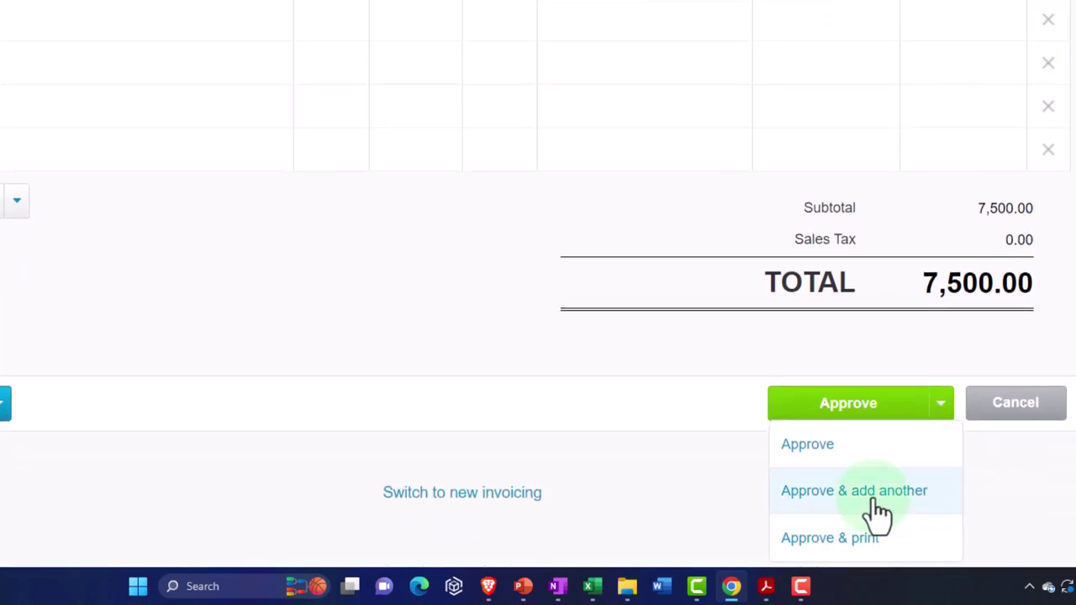
{"action": "left_click", "coordinate": [875, 499]}
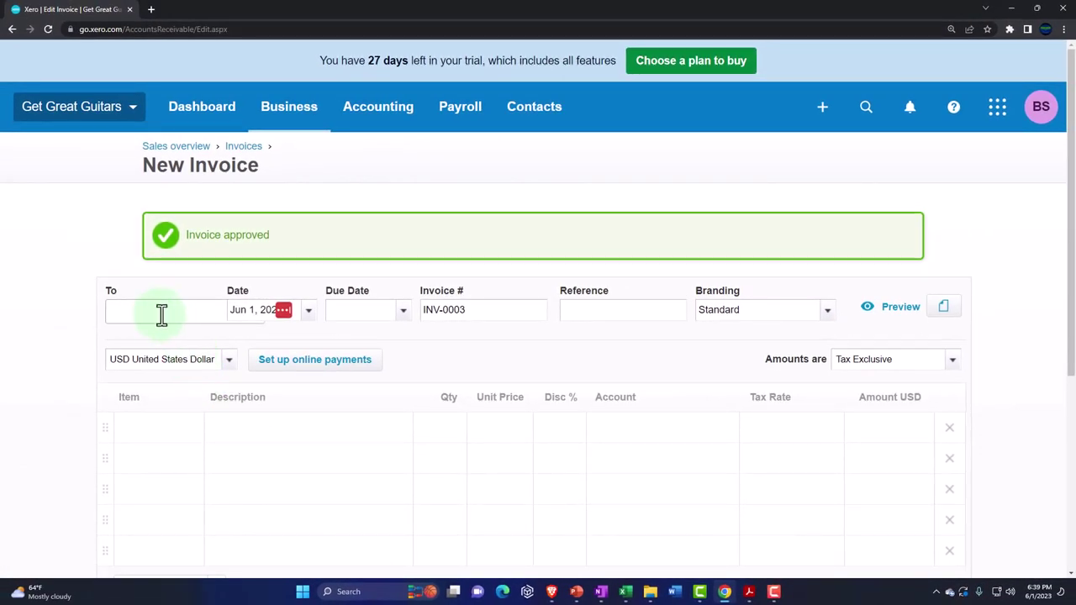
Address the new invoice to Smith Guitars, dated Dec 31, 2022 and due Jun 1, 2023.
{"action": "type", "text": "smith"}
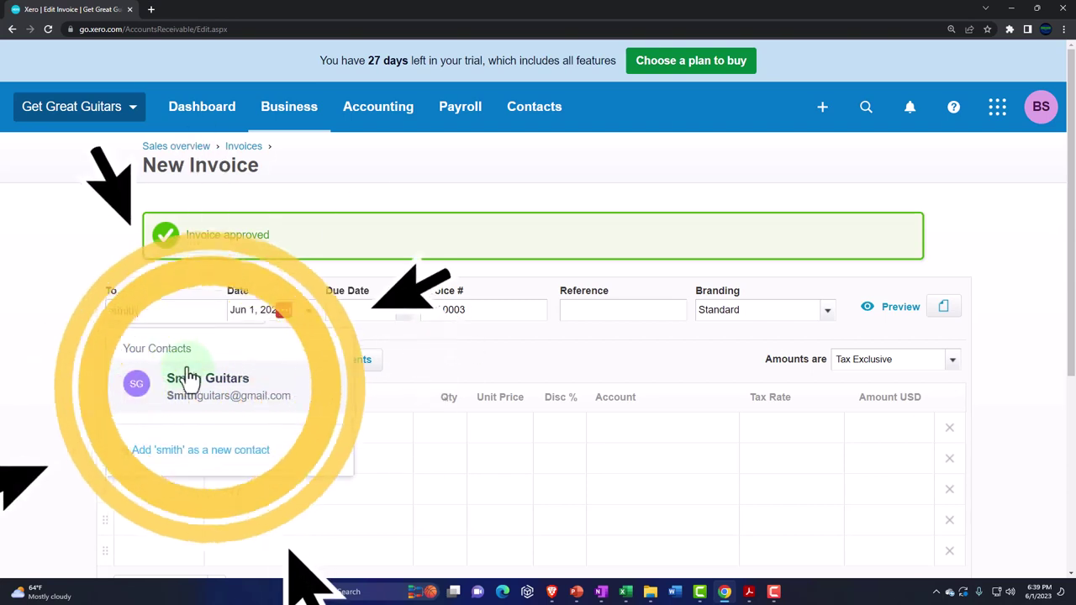
{"action": "left_click", "coordinate": [192, 383]}
{"action": "left_click", "coordinate": [310, 313]}
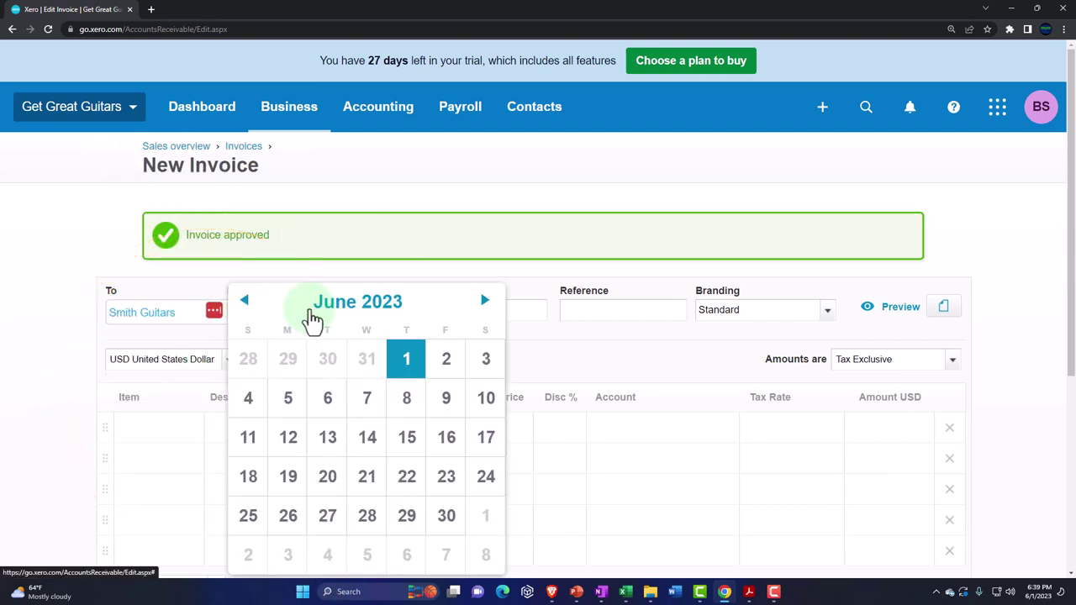
{"action": "left_click", "coordinate": [248, 303]}
{"action": "left_click", "coordinate": [248, 303]}
{"action": "left_click", "coordinate": [248, 303]}
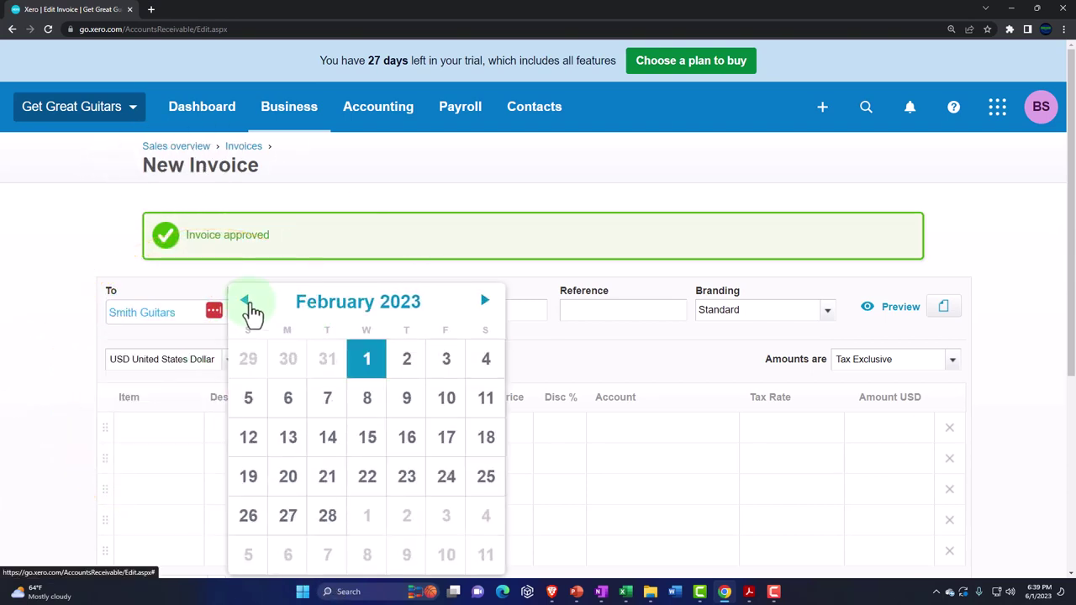
{"action": "left_click", "coordinate": [248, 303]}
{"action": "left_click", "coordinate": [248, 302]}
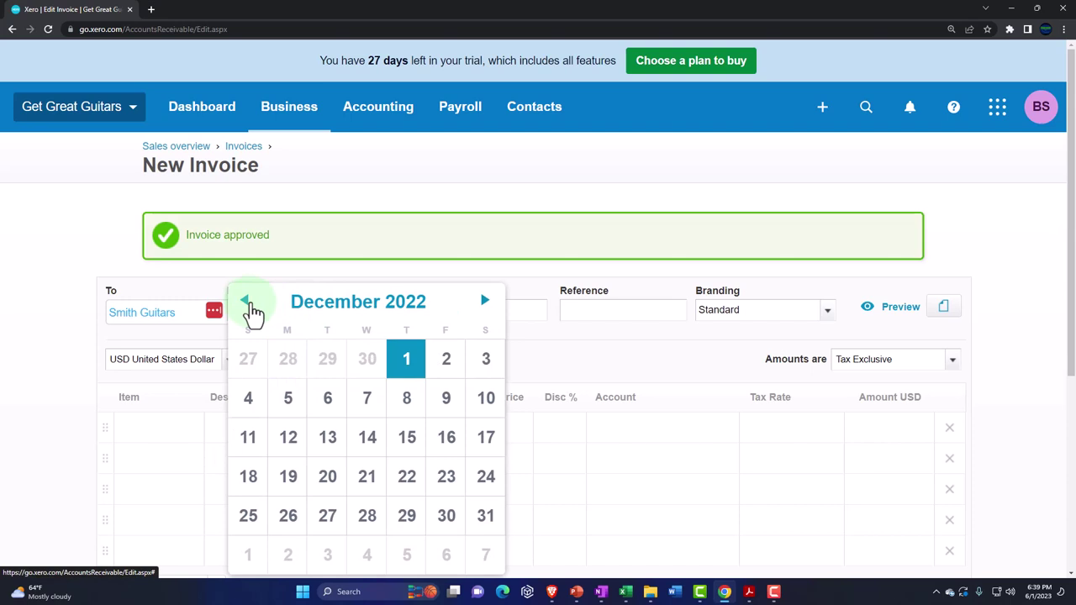
{"action": "left_click", "coordinate": [487, 516]}
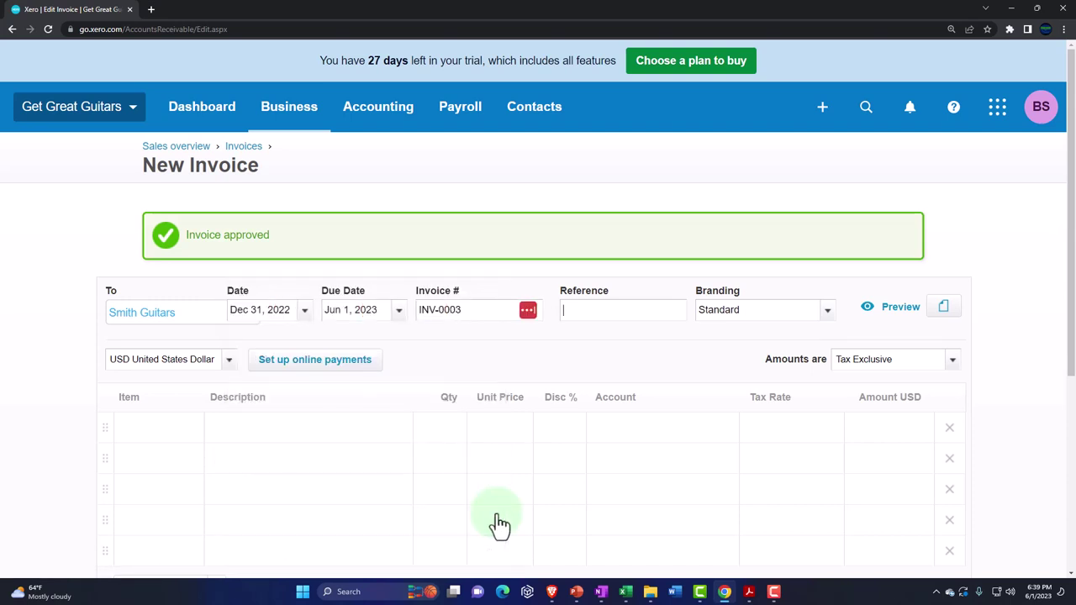
Add the Hourly Service 1 item to the first line of the Smith Guitars invoice.
{"action": "scroll", "coordinate": [497, 514], "scroll_direction": "down", "scroll_amount": 2}
{"action": "left_click", "coordinate": [190, 323]}
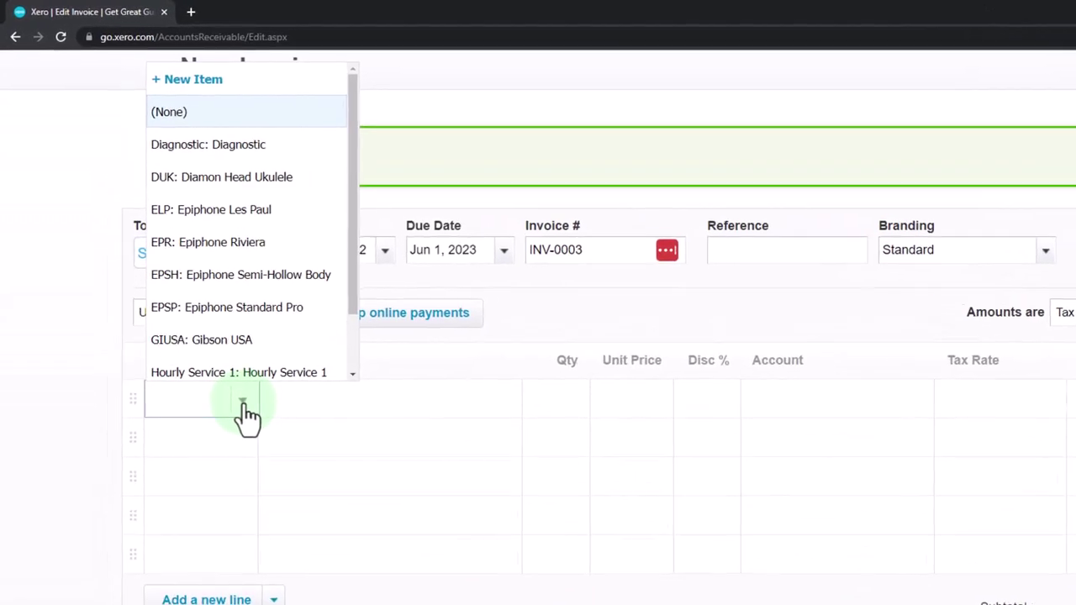
{"action": "scroll", "coordinate": [252, 311], "scroll_direction": "down", "scroll_amount": 2}
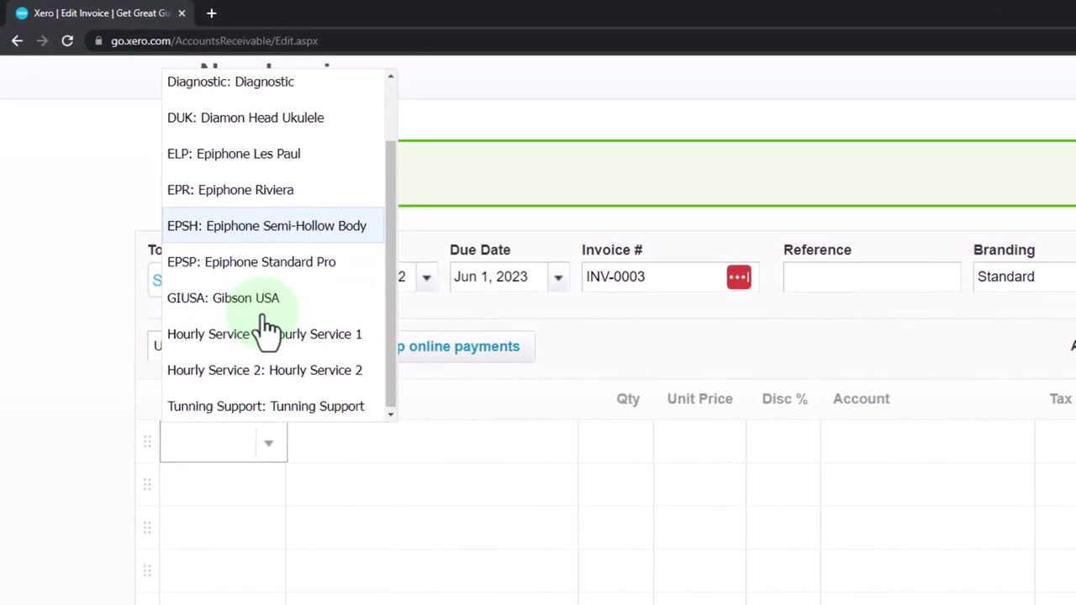
{"action": "left_click", "coordinate": [244, 372]}
{"action": "key", "text": "Tab"}
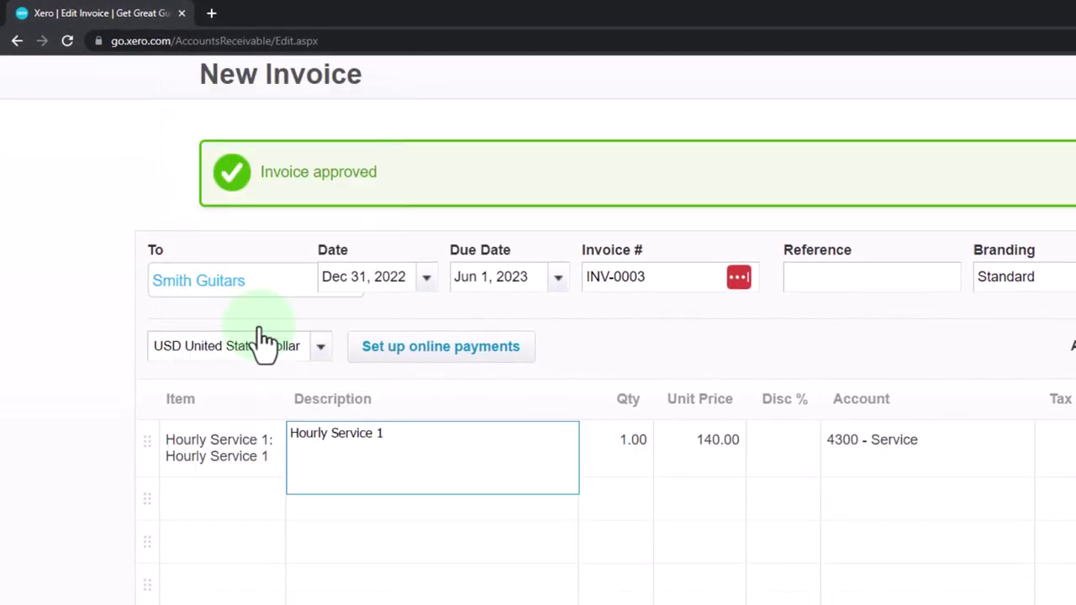
Replace the default description on the Smith Guitars invoice line with Beg bal.
{"action": "key", "text": "BackSpace"}
{"action": "key", "text": "BackSpace"}
{"action": "key", "text": "BackSpace"}
{"action": "key", "text": "BackSpace"}
{"action": "key", "text": "BackSpace"}
{"action": "key", "text": "BackSpace"}
{"action": "key", "text": "BackSpace"}
{"action": "key", "text": "BackSpace"}
{"action": "key", "text": "BackSpace"}
{"action": "key", "text": "BackSpace"}
{"action": "key", "text": "BackSpace"}
{"action": "key", "text": "BackSpace"}
{"action": "key", "text": "BackSpace"}
{"action": "key", "text": "BackSpace"}
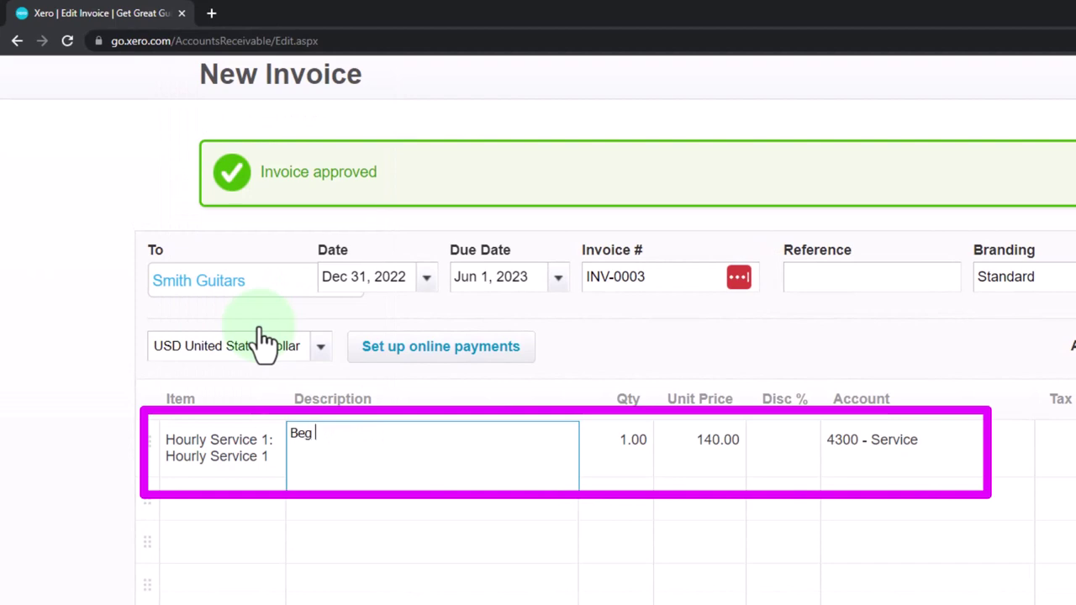
{"action": "key", "text": "Tab"}
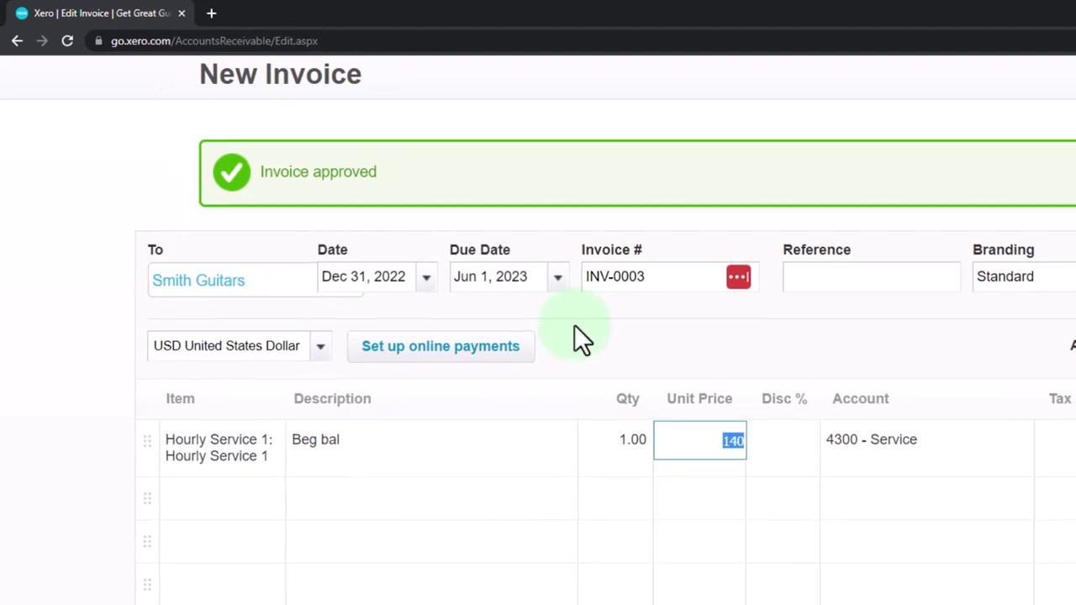
Look up Smith Guitars' opening balance in the Customers workbook and set the invoice line's unit price to 8,000.
{"action": "key", "text": "alt+Tab"}
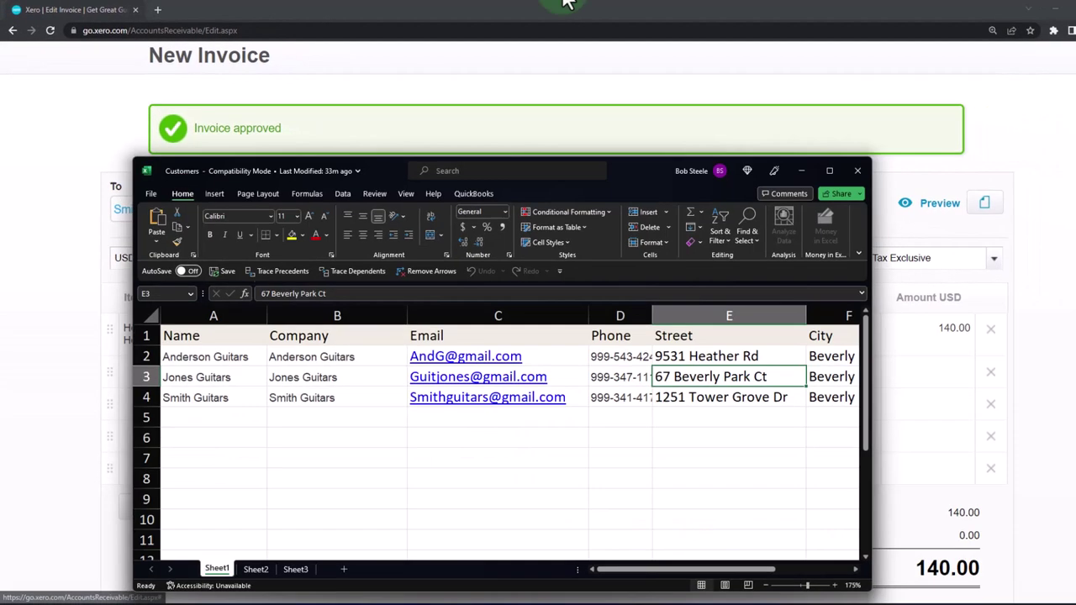
{"action": "key", "text": "super+Up"}
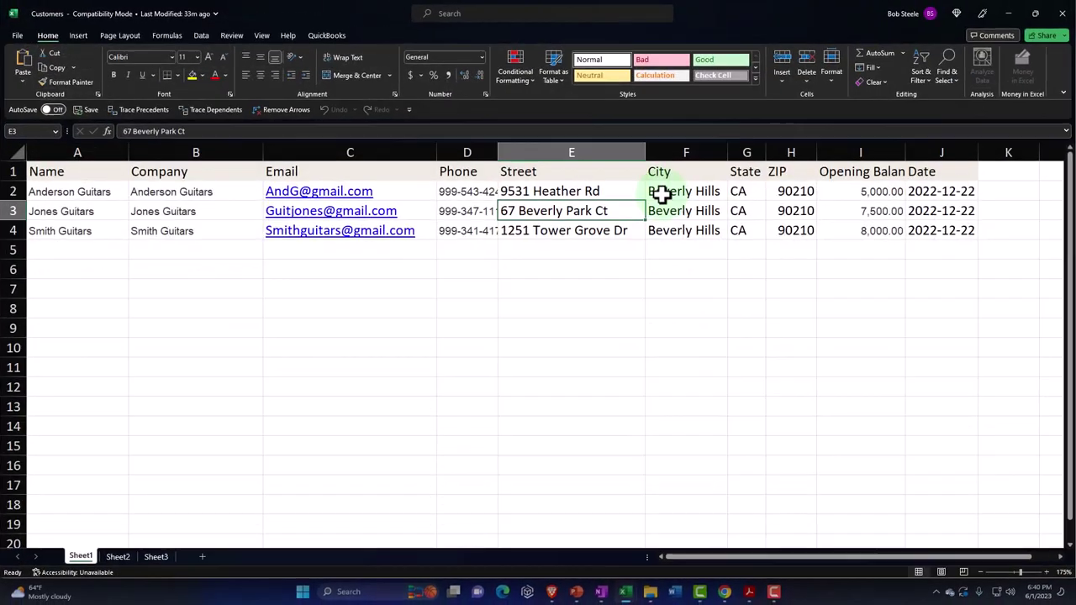
{"action": "key", "text": "super+Down"}
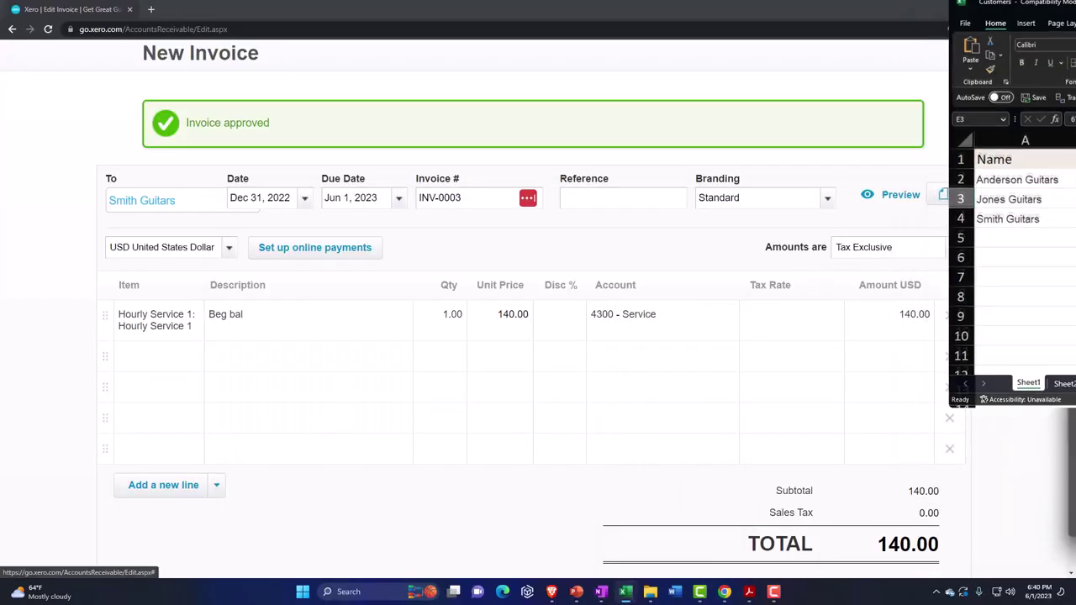
{"action": "left_click", "coordinate": [497, 318]}
{"action": "type", "text": "8"}
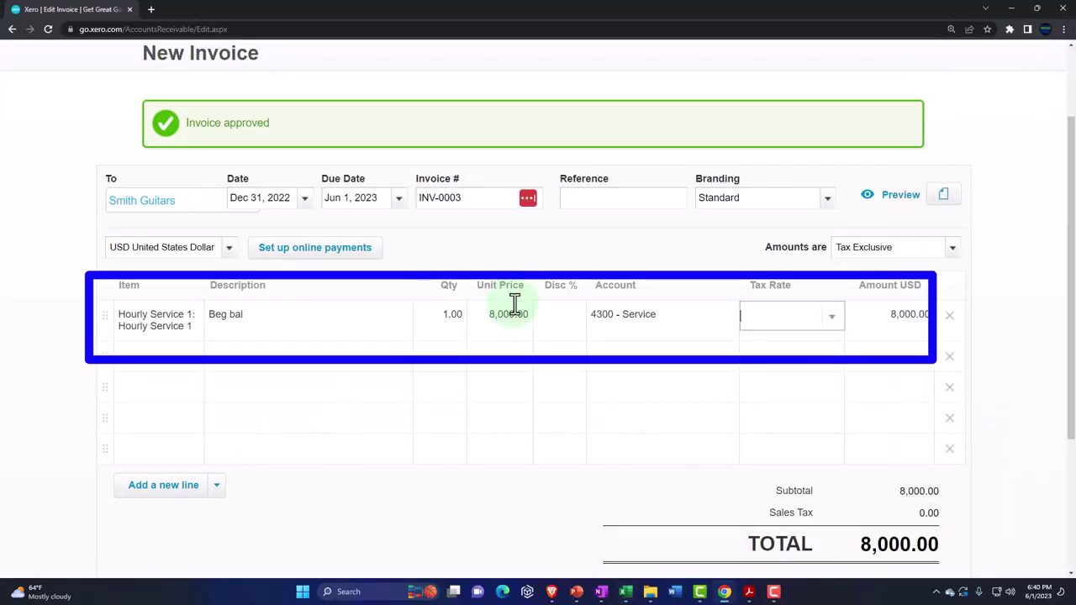
Set the line's tax rate to Tax Exempt (0%) and approve the Smith Guitars invoice without adding another.
{"action": "left_click", "coordinate": [817, 316]}
{"action": "left_click", "coordinate": [834, 321]}
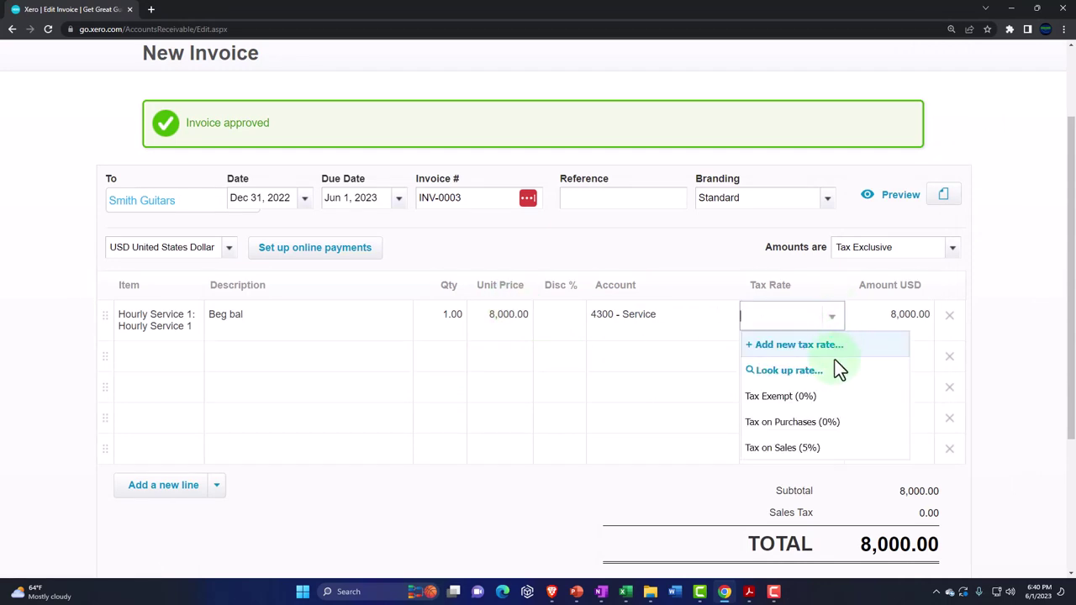
{"action": "left_click", "coordinate": [823, 397]}
{"action": "left_click", "coordinate": [669, 387]}
{"action": "scroll", "coordinate": [666, 392], "scroll_direction": "down", "scroll_amount": 2}
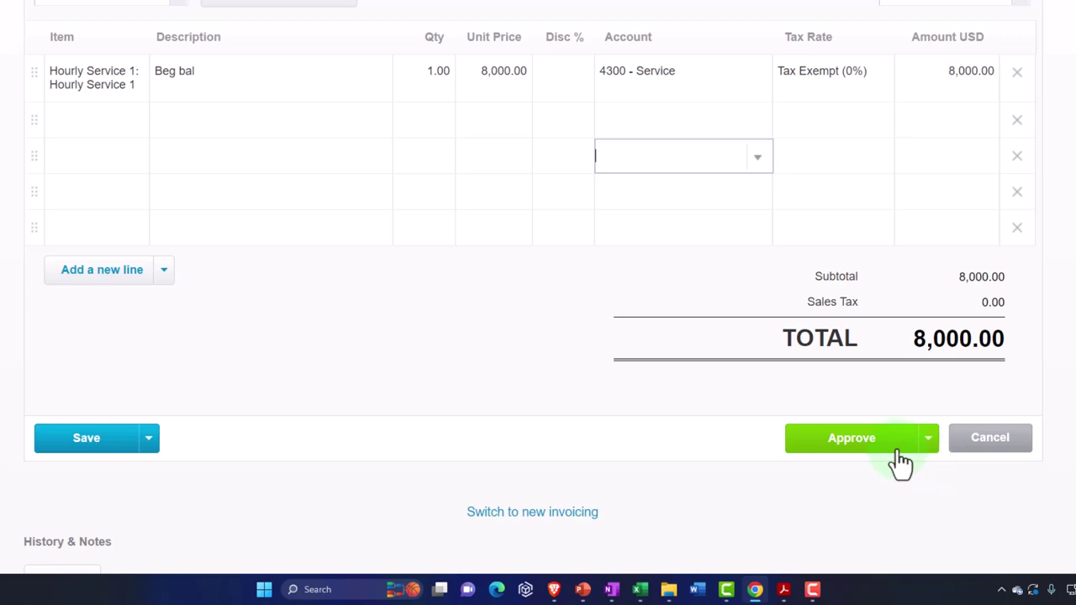
{"action": "left_click", "coordinate": [896, 452]}
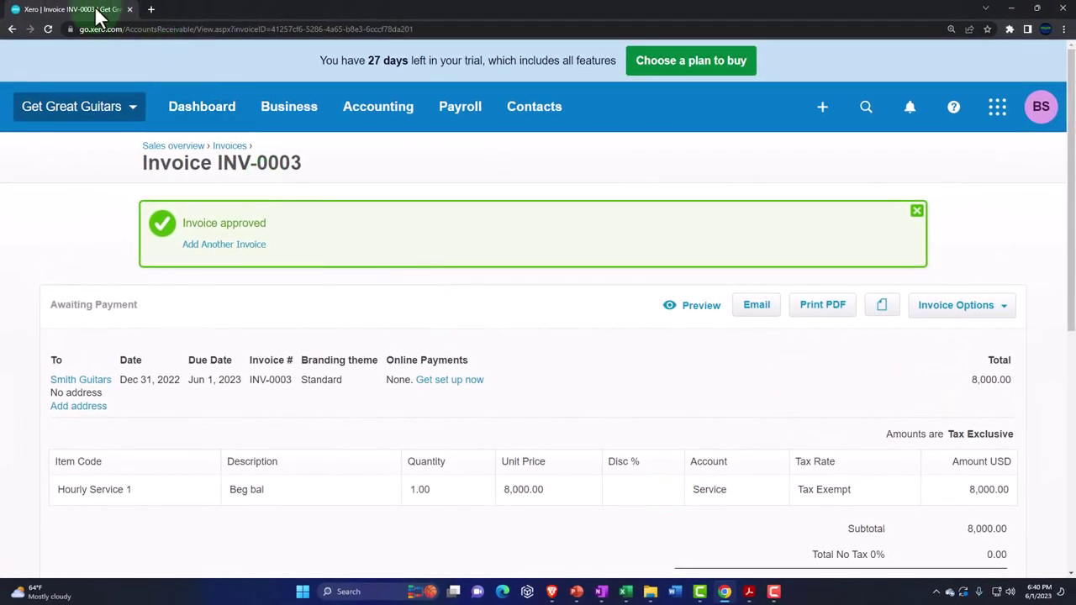
Duplicate the approved invoice's browser tab twice, so that three Xero tabs are open.
{"action": "right_click", "coordinate": [96, 13]}
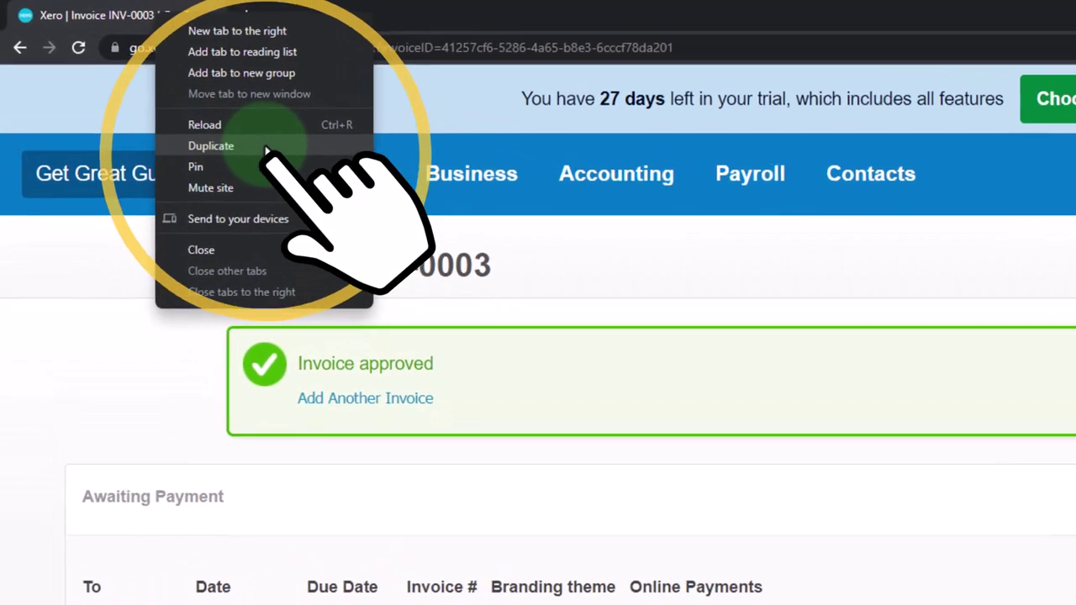
{"action": "left_click", "coordinate": [266, 150]}
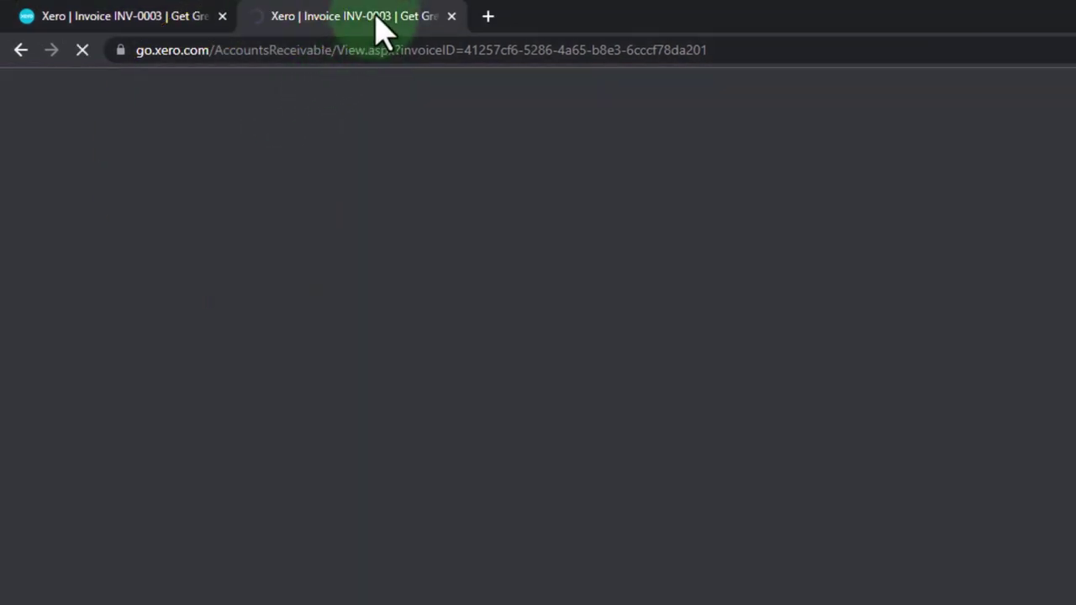
{"action": "right_click", "coordinate": [379, 26]}
{"action": "left_click", "coordinate": [413, 152]}
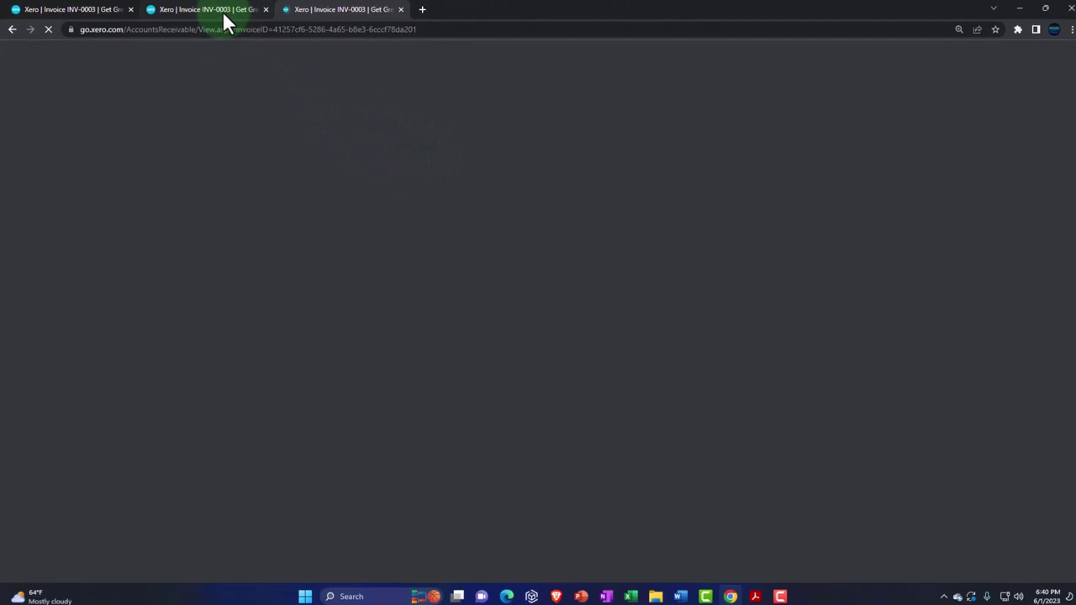
Open the Balance Sheet report in the second Xero tab and the Income Statement (Profit and Loss) in the third.
{"action": "left_click", "coordinate": [225, 13]}
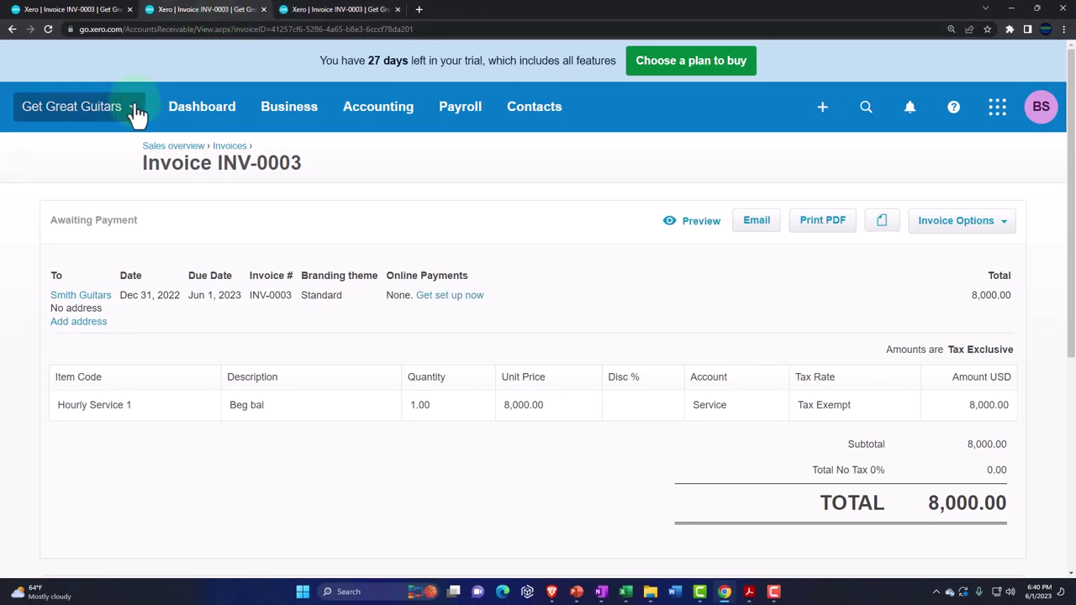
{"action": "left_click", "coordinate": [348, 117]}
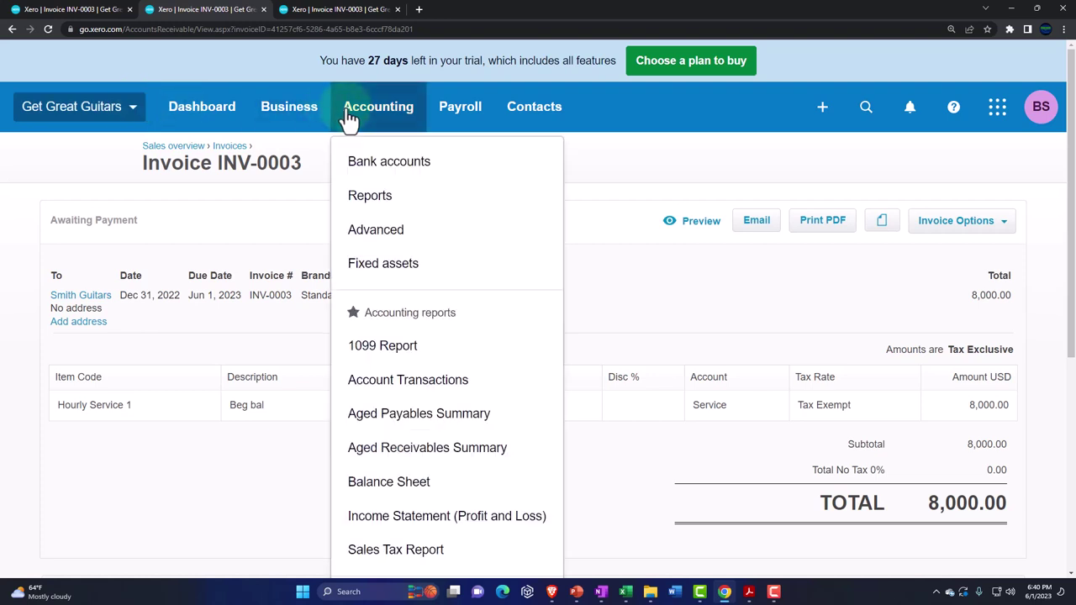
{"action": "left_click", "coordinate": [396, 486]}
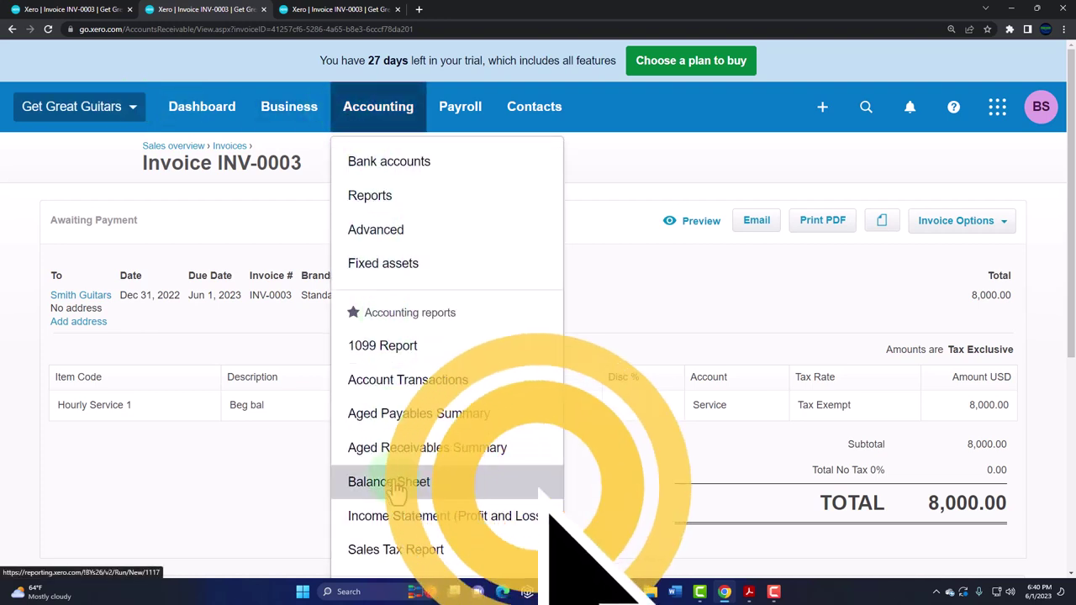
{"action": "left_click", "coordinate": [340, 11]}
{"action": "left_click", "coordinate": [385, 113]}
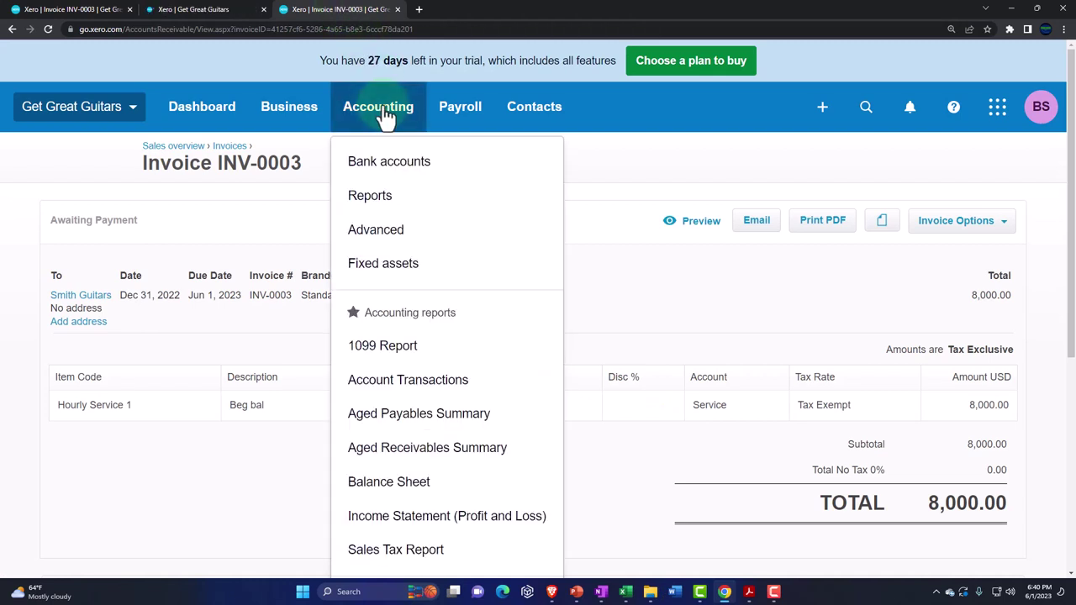
{"action": "left_click", "coordinate": [436, 518]}
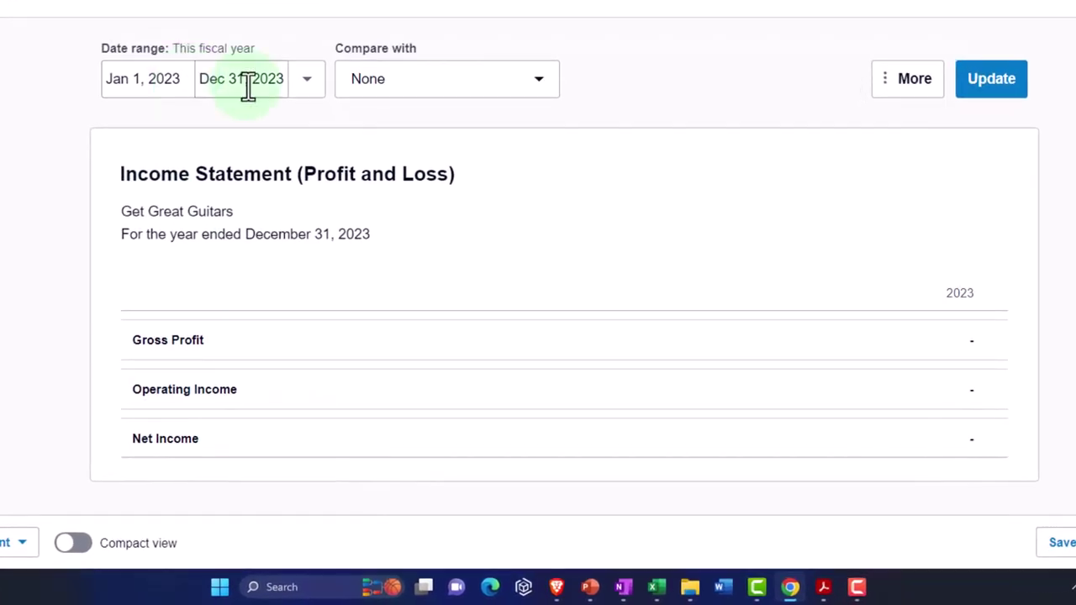
Run the Income Statement for the last fiscal year, Jan 1 to Dec 31, 2022, and review its income figures.
{"action": "left_click", "coordinate": [308, 80]}
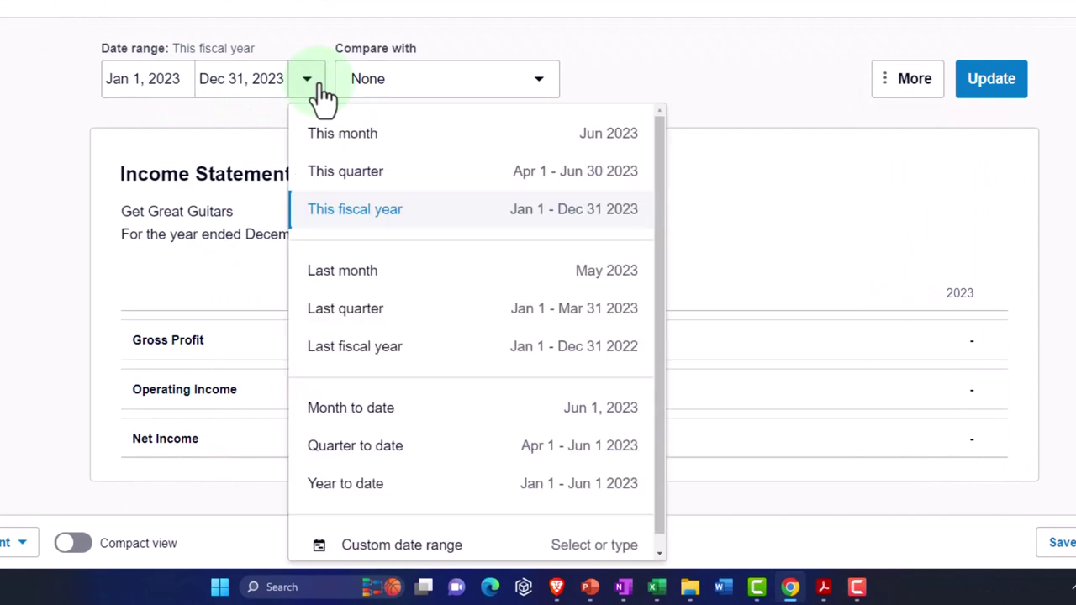
{"action": "left_click", "coordinate": [375, 348]}
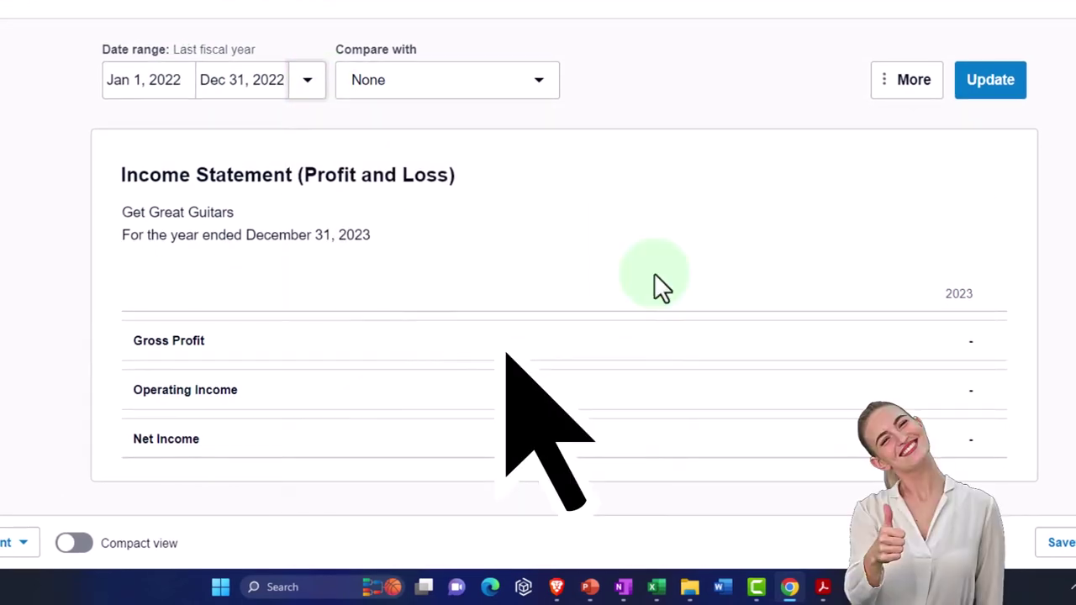
{"action": "left_click", "coordinate": [959, 114]}
{"action": "scroll", "coordinate": [728, 361], "scroll_direction": "down", "scroll_amount": 1}
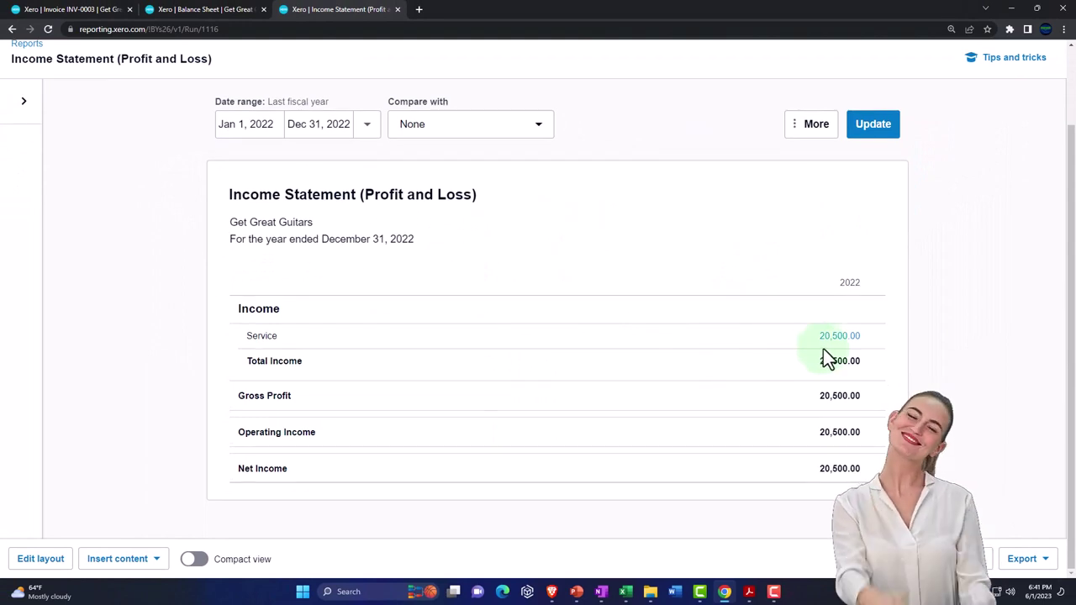
{"action": "key", "text": "ctrl+plus"}
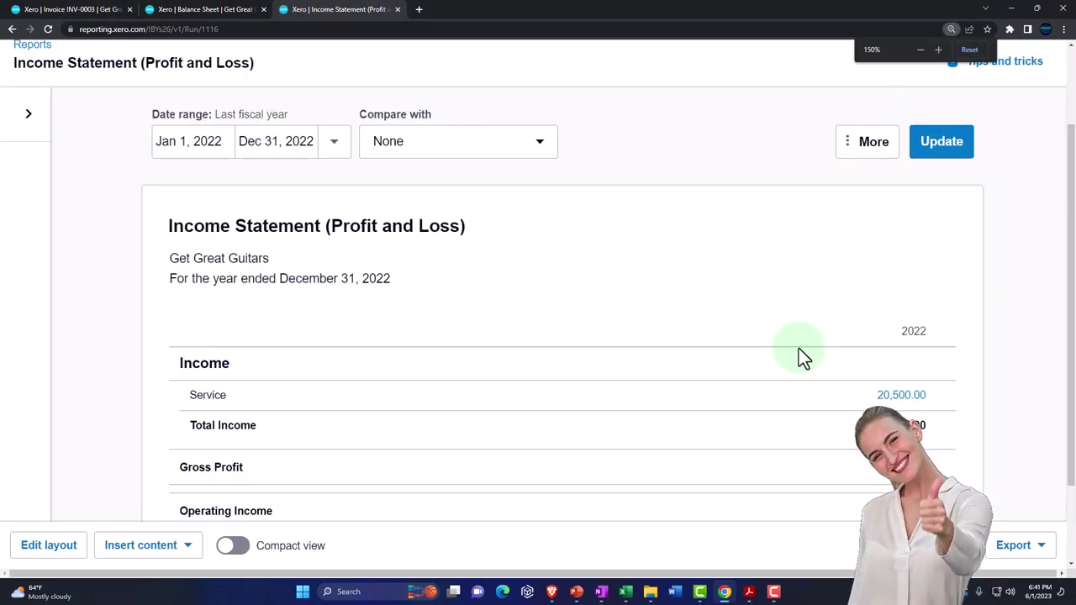
{"action": "scroll", "coordinate": [808, 349], "scroll_direction": "down", "scroll_amount": 1}
{"action": "scroll", "coordinate": [797, 348], "scroll_direction": "down", "scroll_amount": 1}
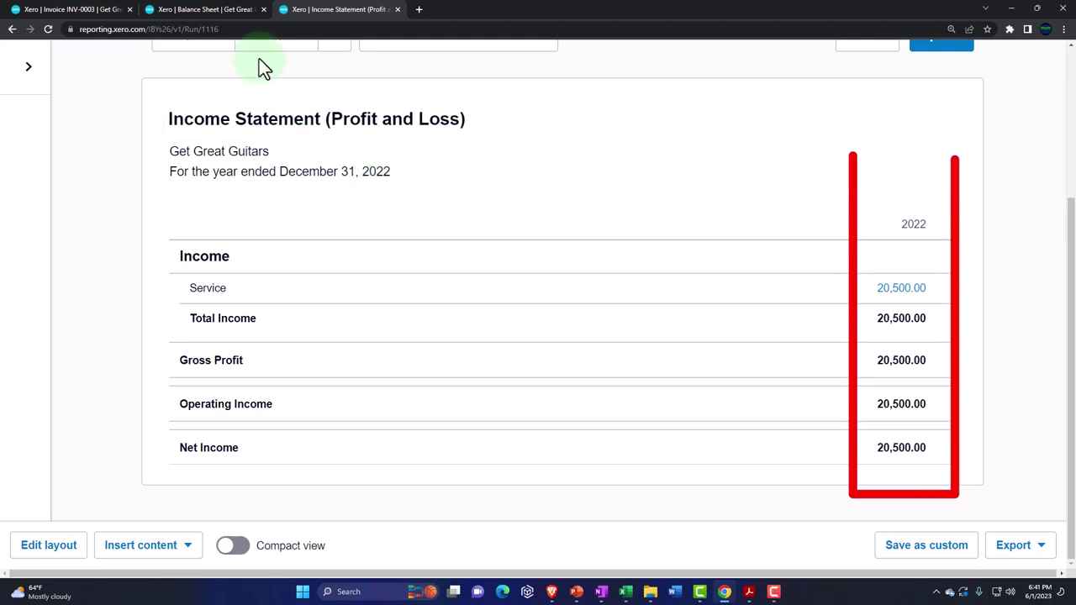
Refresh the Balance Sheet as of Dec 31, 2022, and examine its Accounts Receivable and equity amounts.
{"action": "left_click", "coordinate": [217, 10]}
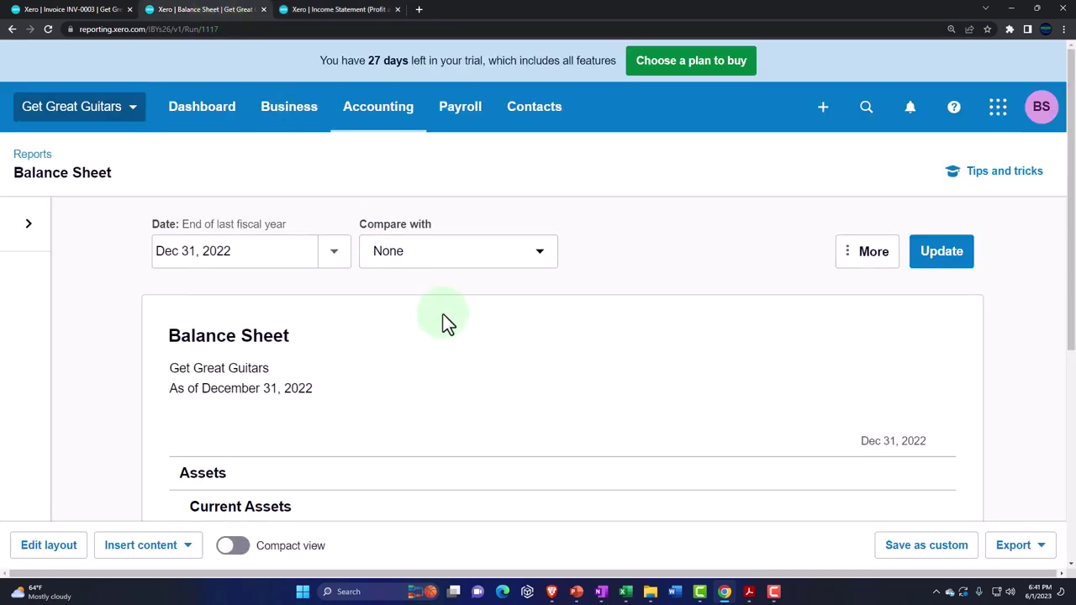
{"action": "scroll", "coordinate": [443, 316], "scroll_direction": "down", "scroll_amount": 2}
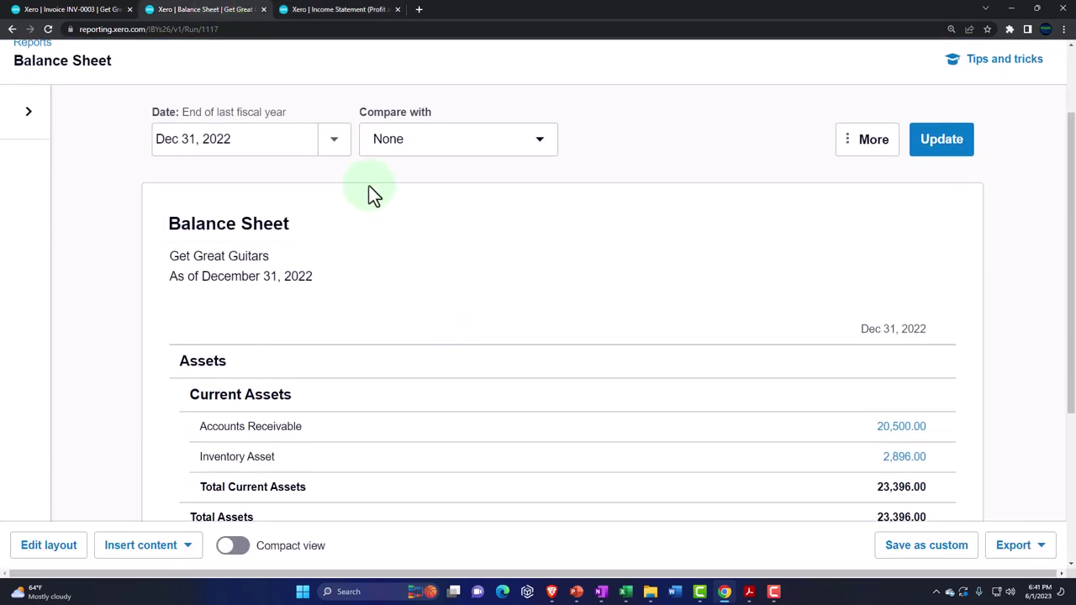
{"action": "left_click", "coordinate": [936, 141]}
{"action": "scroll", "coordinate": [851, 295], "scroll_direction": "down", "scroll_amount": 1}
{"action": "scroll", "coordinate": [866, 345], "scroll_direction": "down", "scroll_amount": 1}
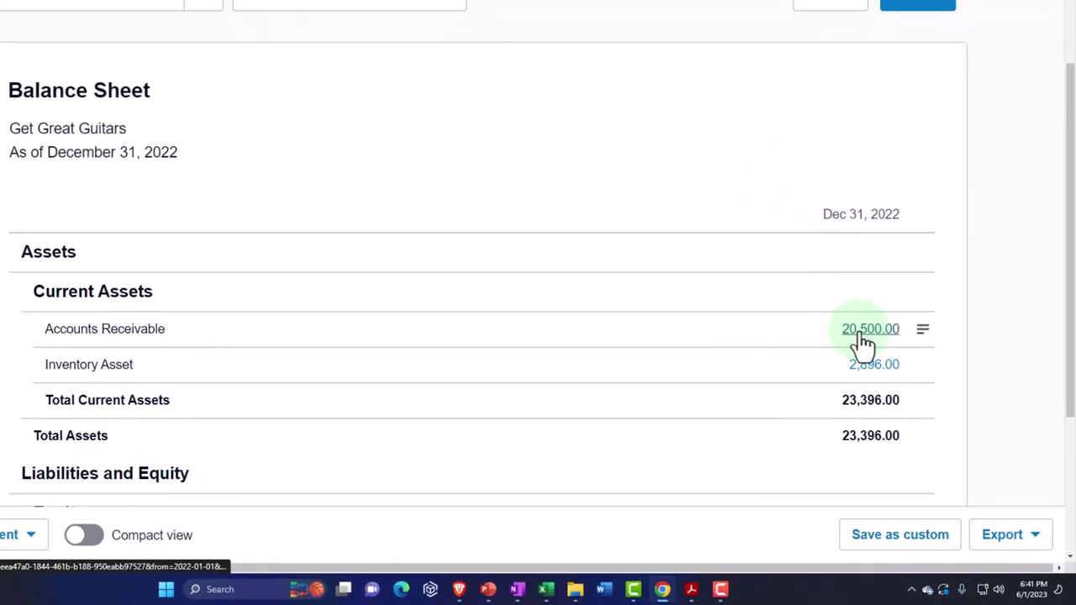
{"action": "scroll", "coordinate": [837, 313], "scroll_direction": "down", "scroll_amount": 2}
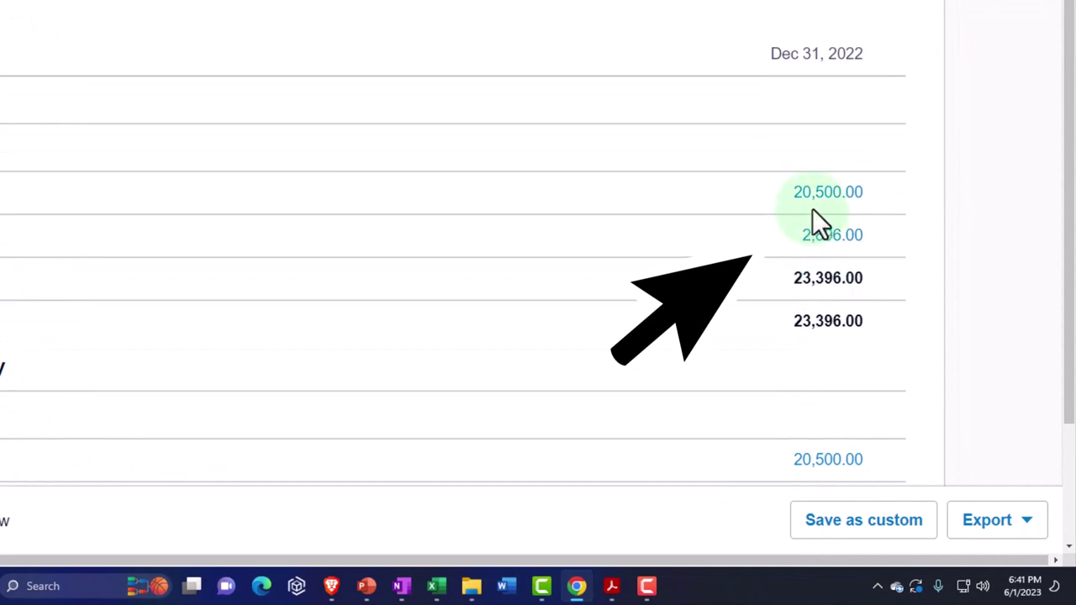
Drill into the Balance Sheet's Accounts Receivable amount, check the customer invoices behind it, and return to the report.
{"action": "left_click", "coordinate": [814, 202]}
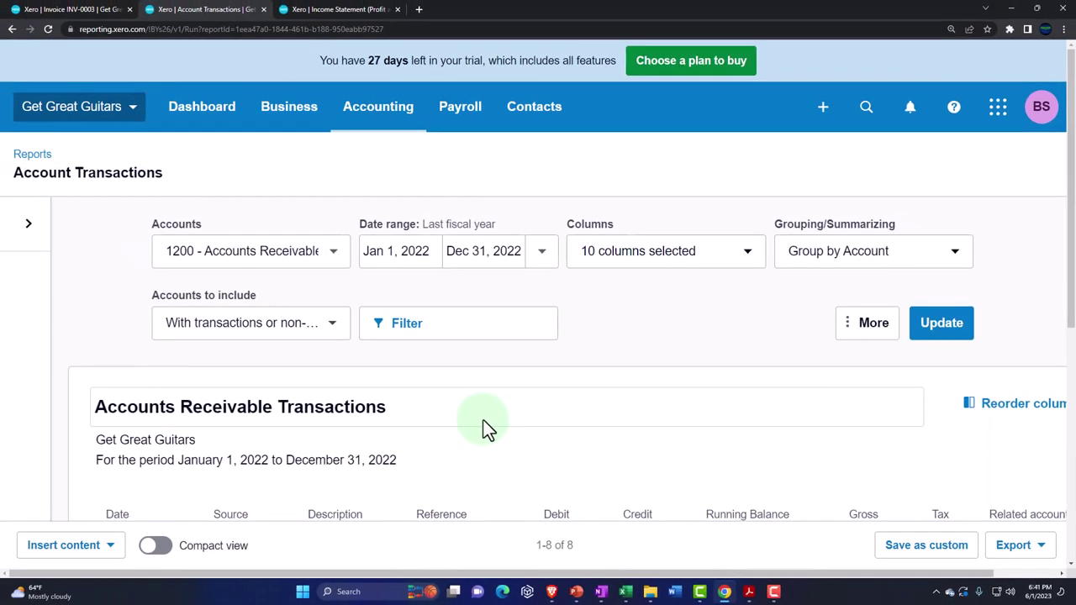
{"action": "scroll", "coordinate": [484, 420], "scroll_direction": "down", "scroll_amount": 5}
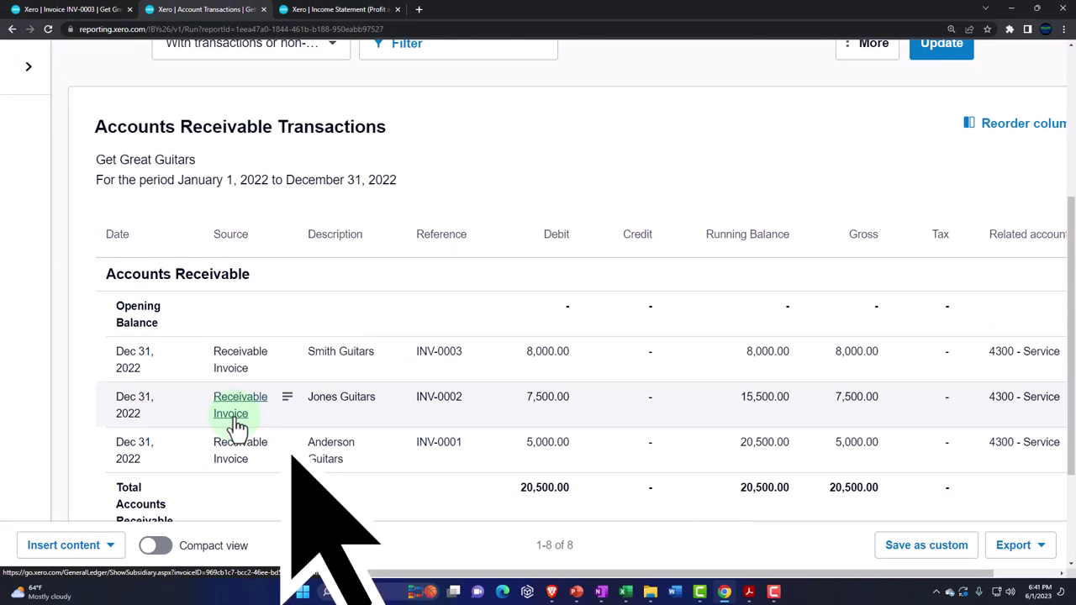
{"action": "left_click", "coordinate": [243, 452]}
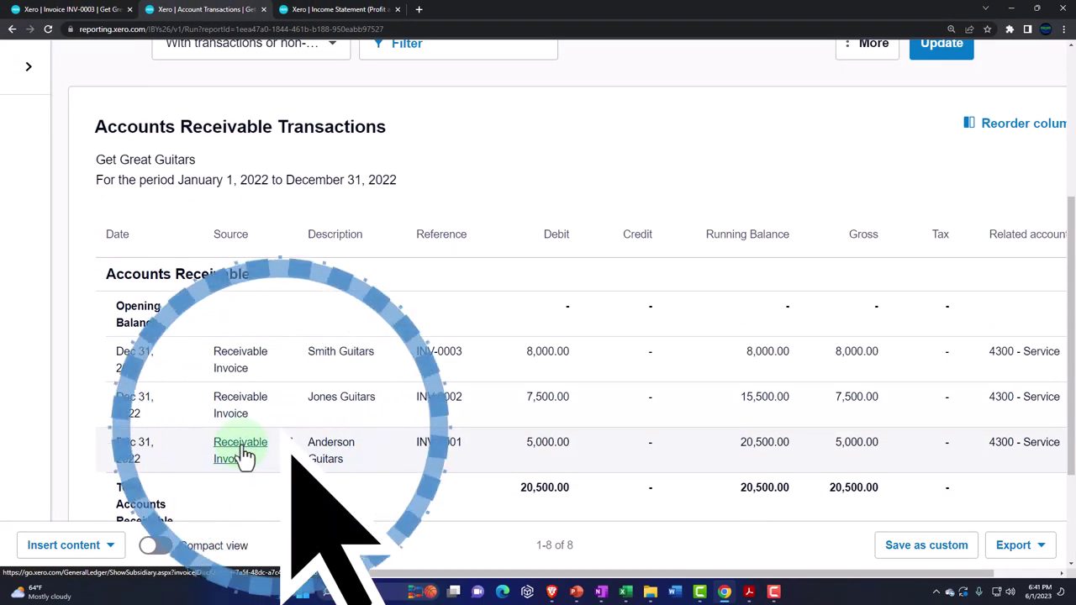
{"action": "scroll", "coordinate": [242, 454], "scroll_direction": "up", "scroll_amount": 3}
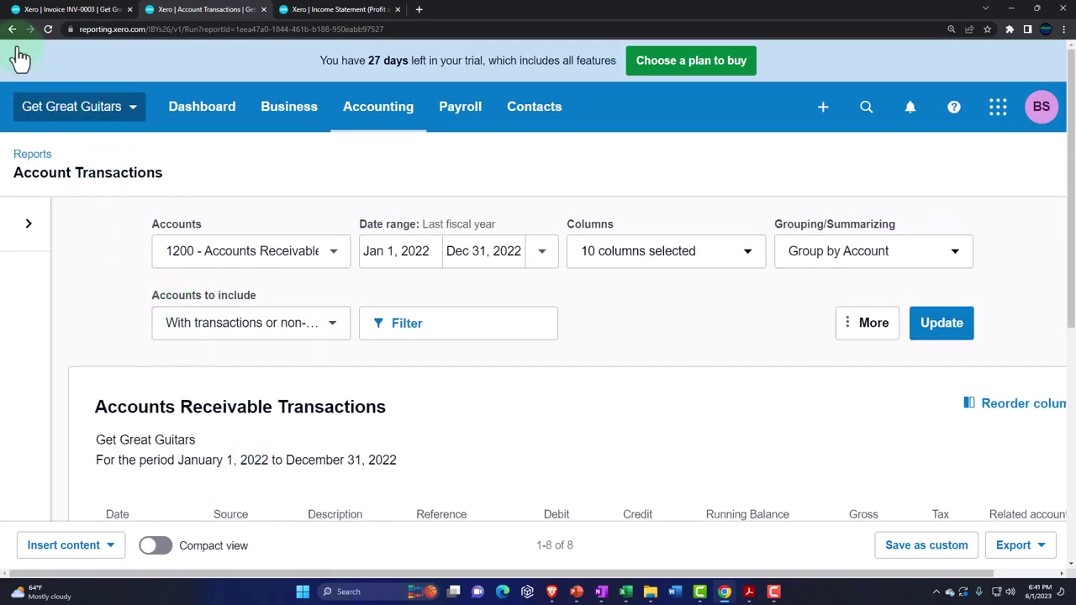
Rerun the Income Statement for this fiscal year, Jan 1 to Dec 31, 2023, to check whether any income carries over.
{"action": "left_click", "coordinate": [328, 21]}
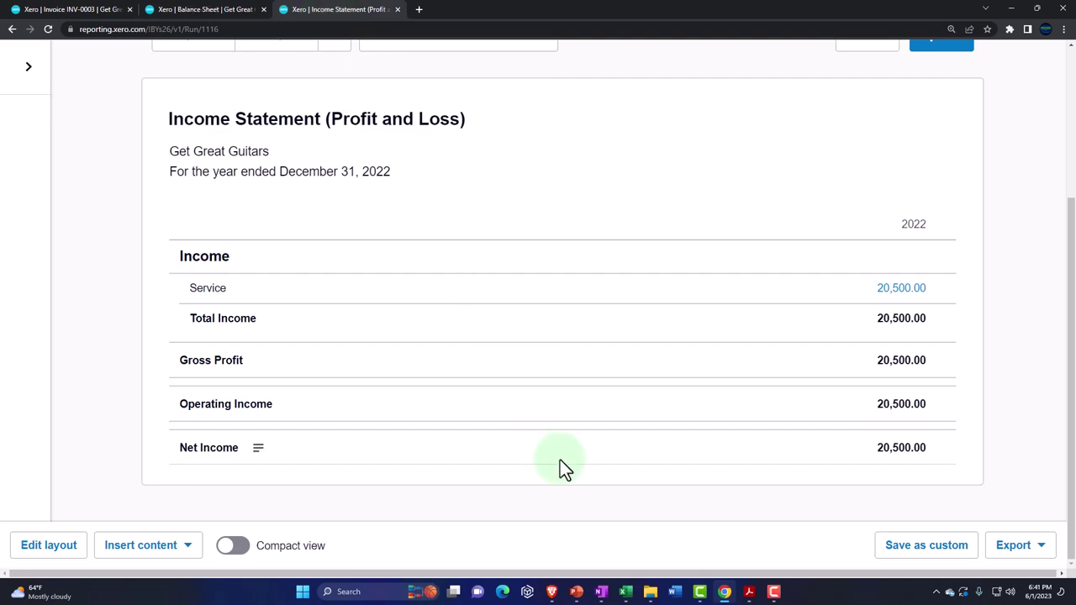
{"action": "scroll", "coordinate": [878, 459], "scroll_direction": "up", "scroll_amount": 3}
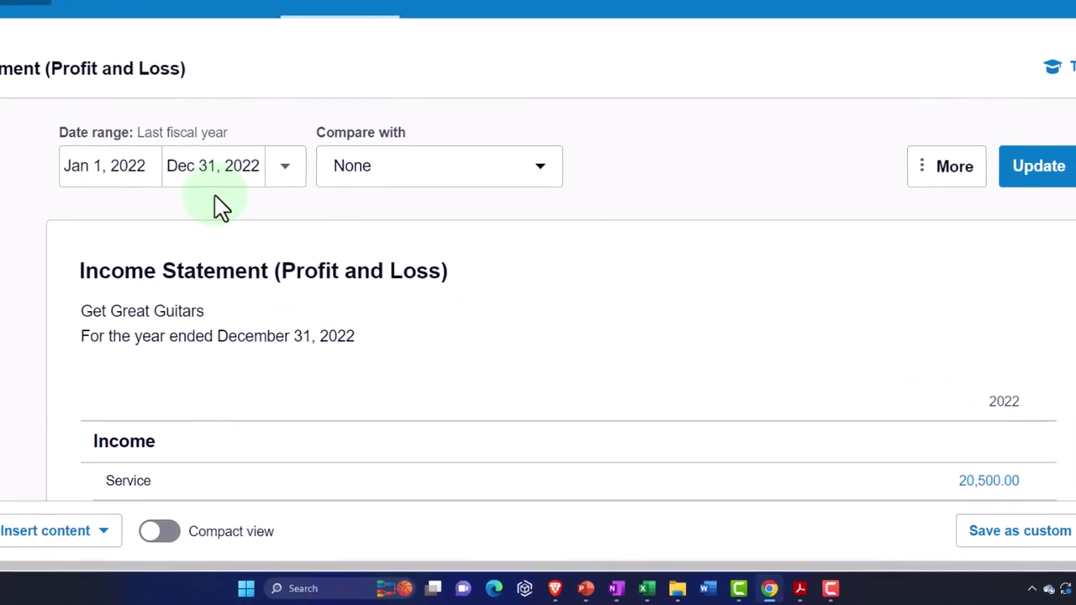
{"action": "left_click", "coordinate": [285, 166]}
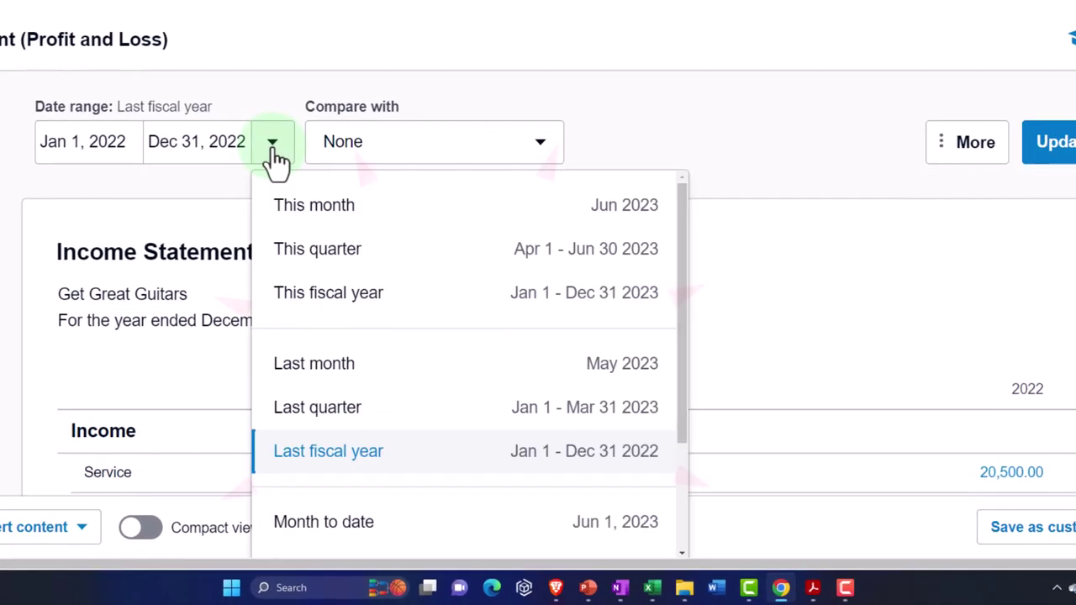
{"action": "left_click", "coordinate": [369, 313]}
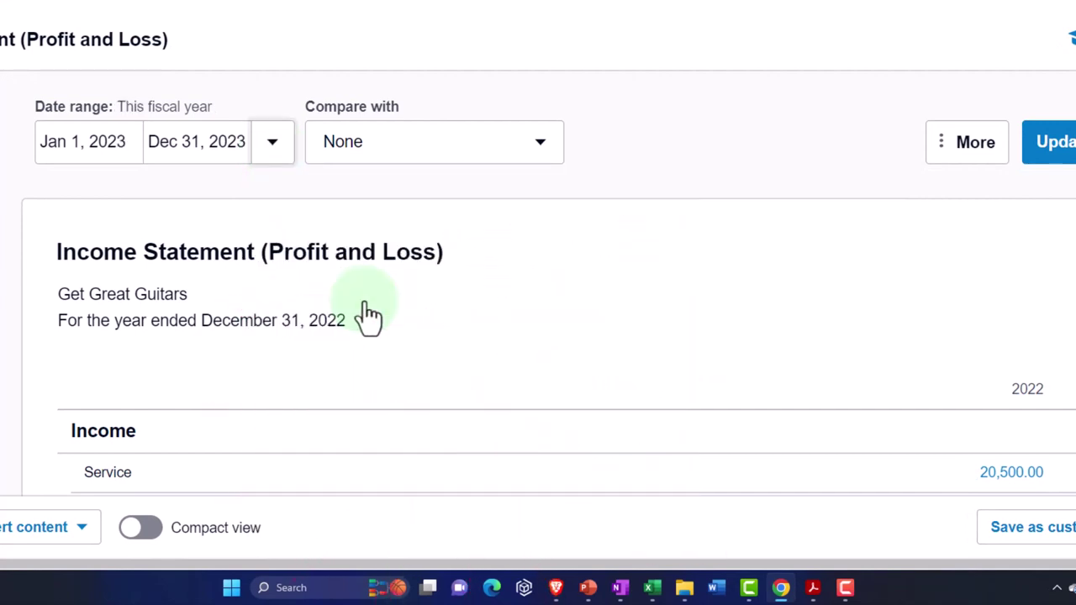
{"action": "left_click", "coordinate": [1066, 160]}
{"action": "scroll", "coordinate": [740, 354], "scroll_direction": "down", "scroll_amount": 2}
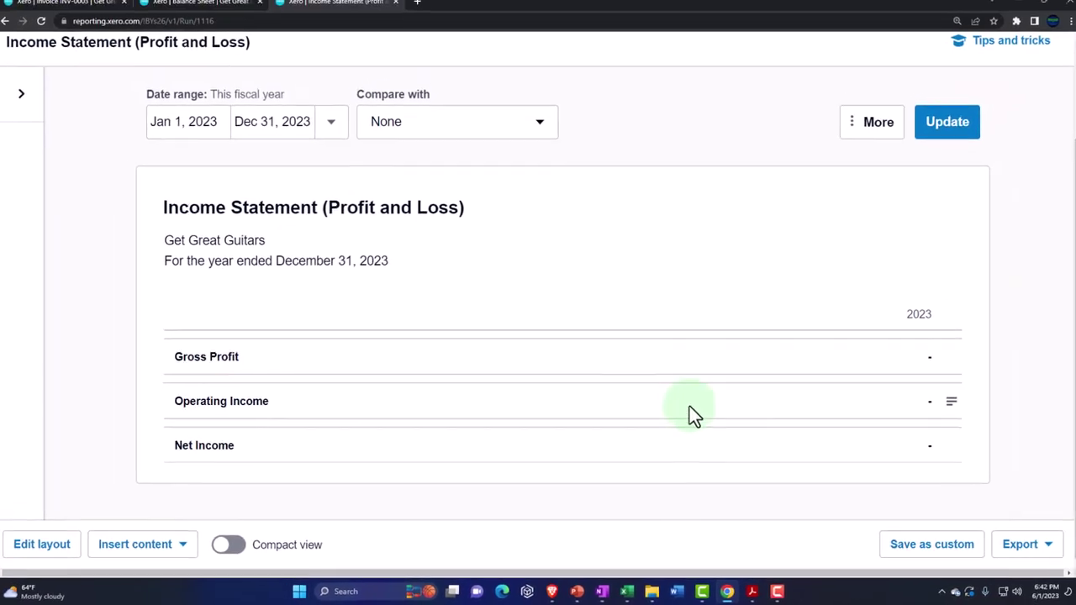
Review the Balance Sheet's equity section and rerun the report as of the end of this month, Jun 30, 2023.
{"action": "left_click", "coordinate": [227, 2]}
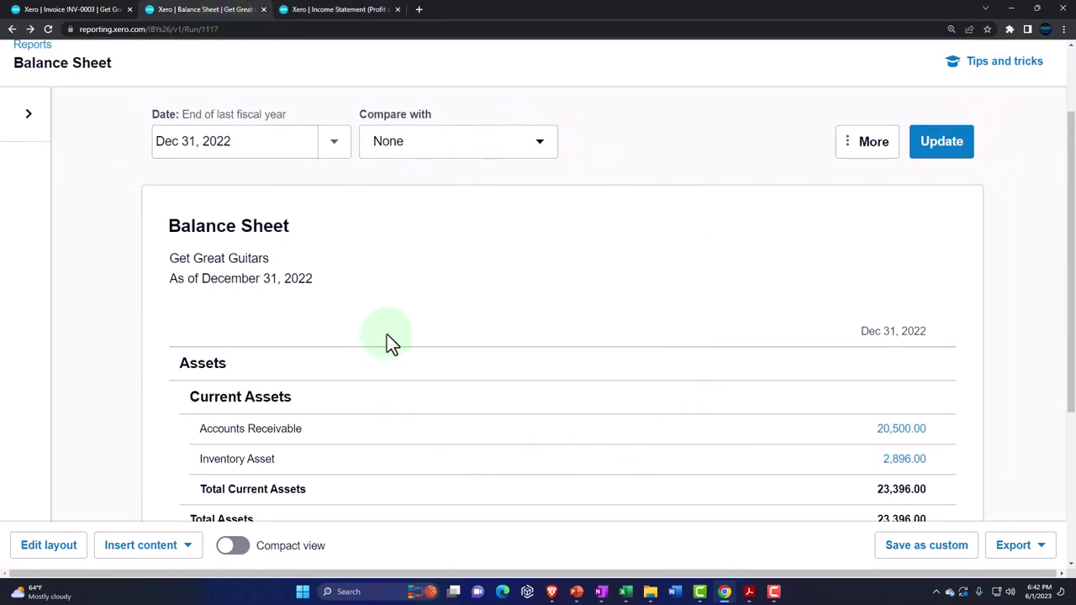
{"action": "scroll", "coordinate": [389, 345], "scroll_direction": "down", "scroll_amount": 3}
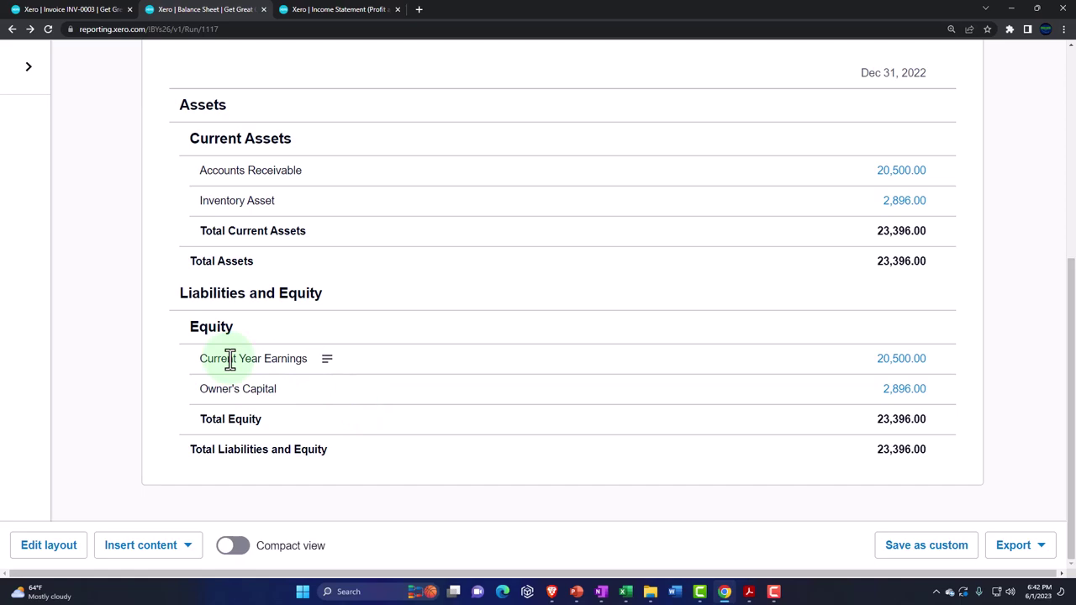
{"action": "scroll", "coordinate": [232, 360], "scroll_direction": "up", "scroll_amount": 5}
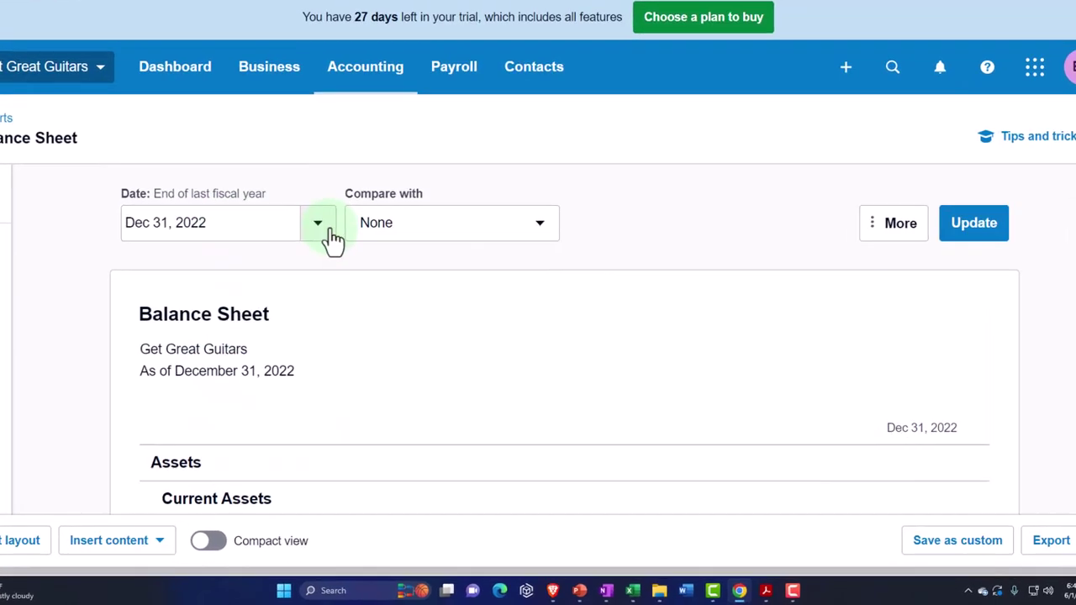
{"action": "left_click", "coordinate": [333, 236]}
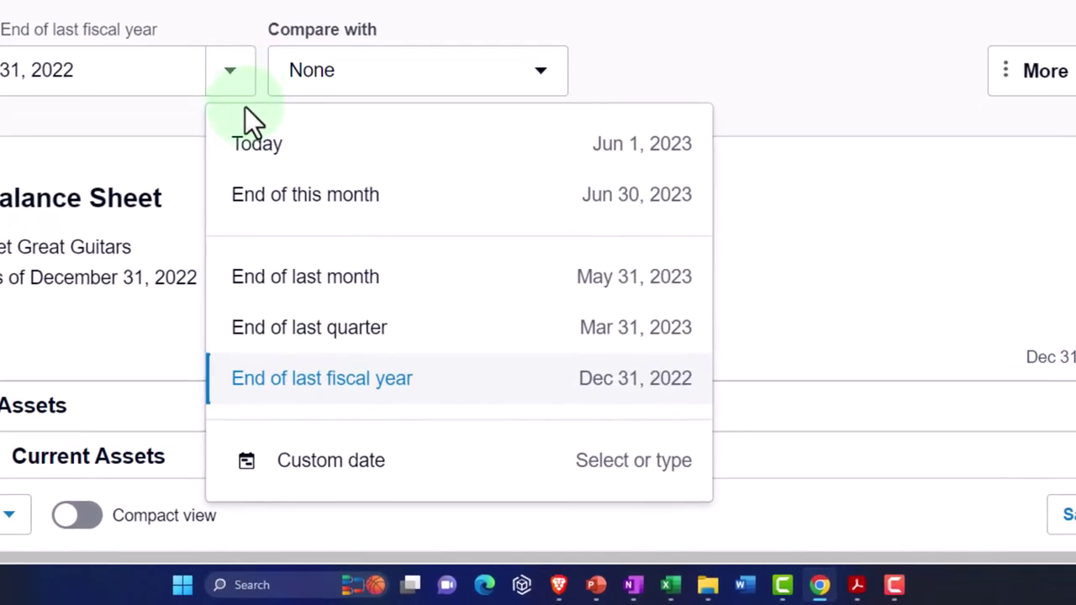
{"action": "left_click", "coordinate": [307, 210]}
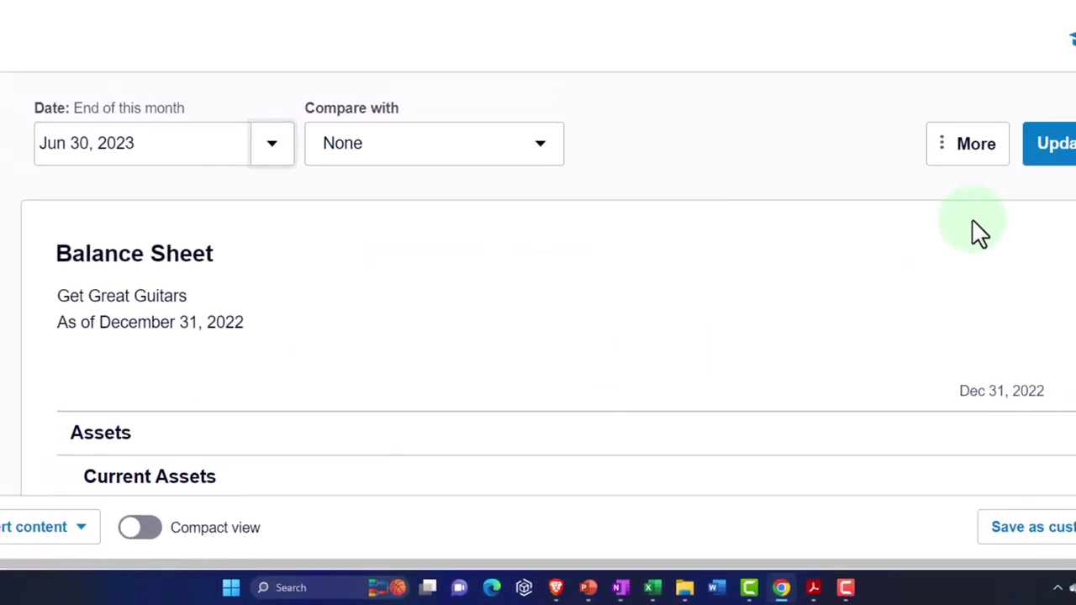
{"action": "left_click", "coordinate": [997, 210]}
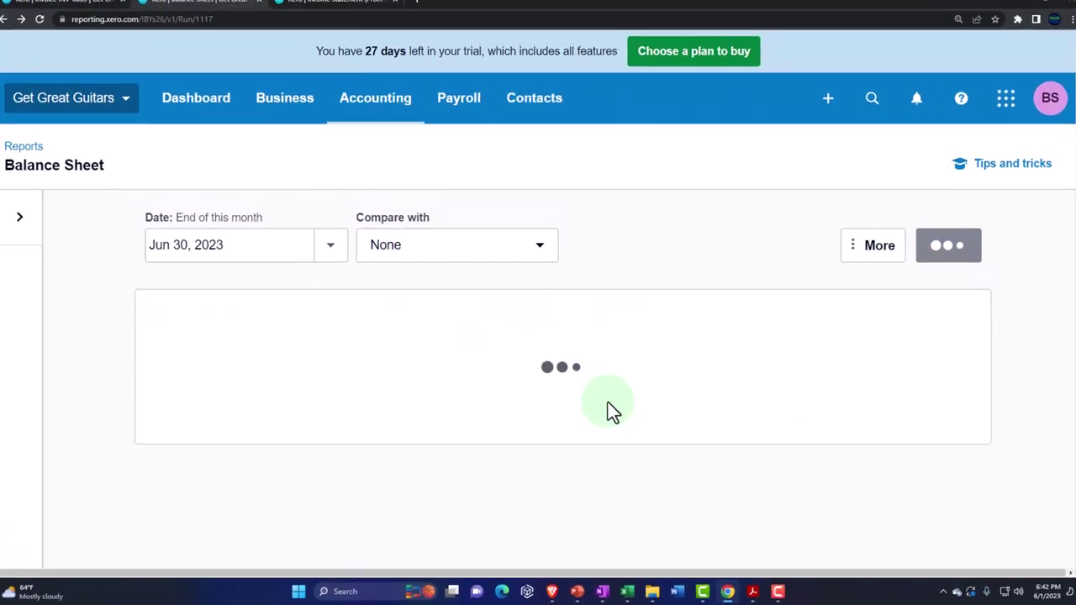
{"action": "scroll", "coordinate": [592, 455], "scroll_direction": "down", "scroll_amount": 5}
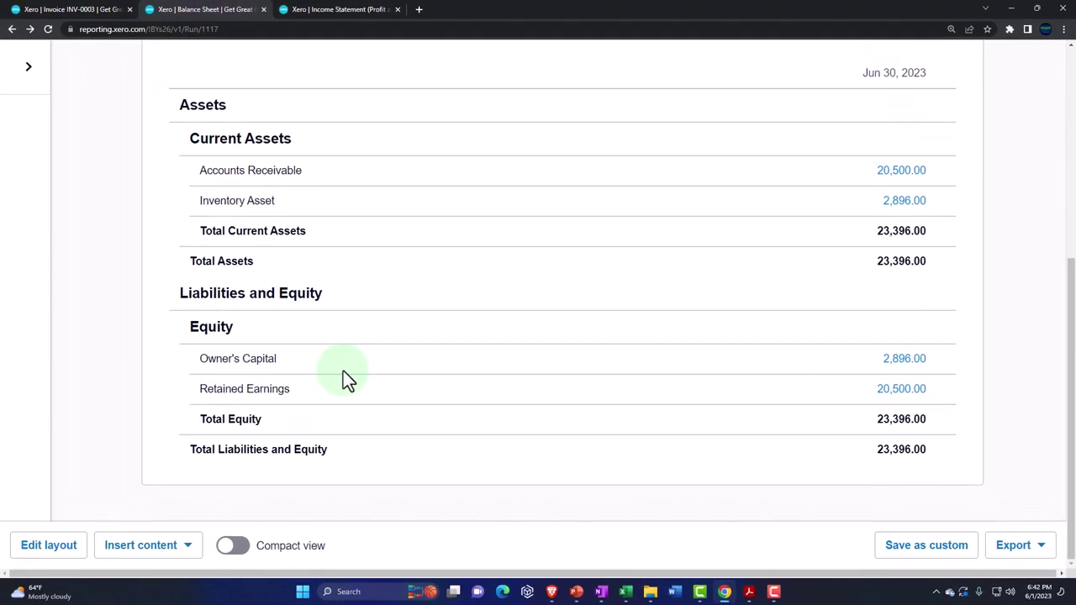
Open the customer contacts in the first tab, review what each customer owes, and examine the Anderson Guitars record.
{"action": "left_click", "coordinate": [88, 10]}
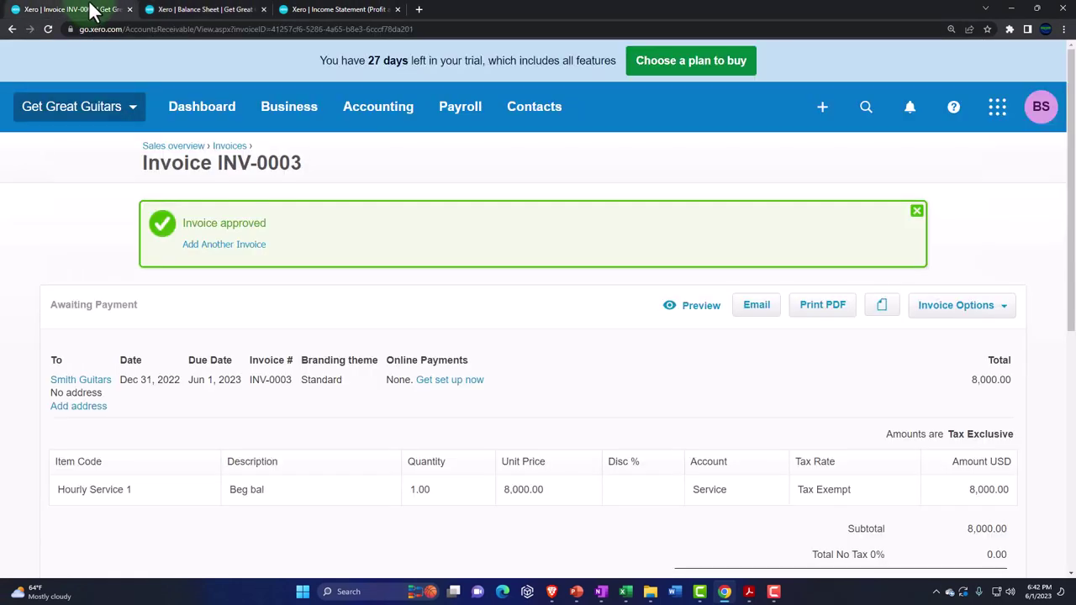
{"action": "left_click", "coordinate": [545, 121]}
{"action": "left_click", "coordinate": [542, 202]}
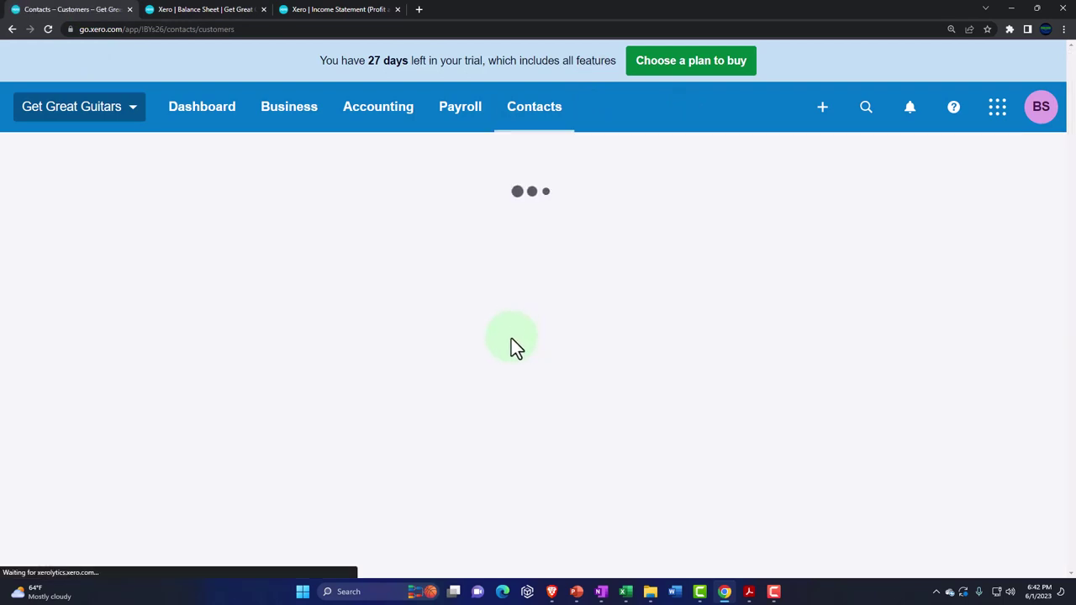
{"action": "scroll", "coordinate": [509, 340], "scroll_direction": "down", "scroll_amount": 2}
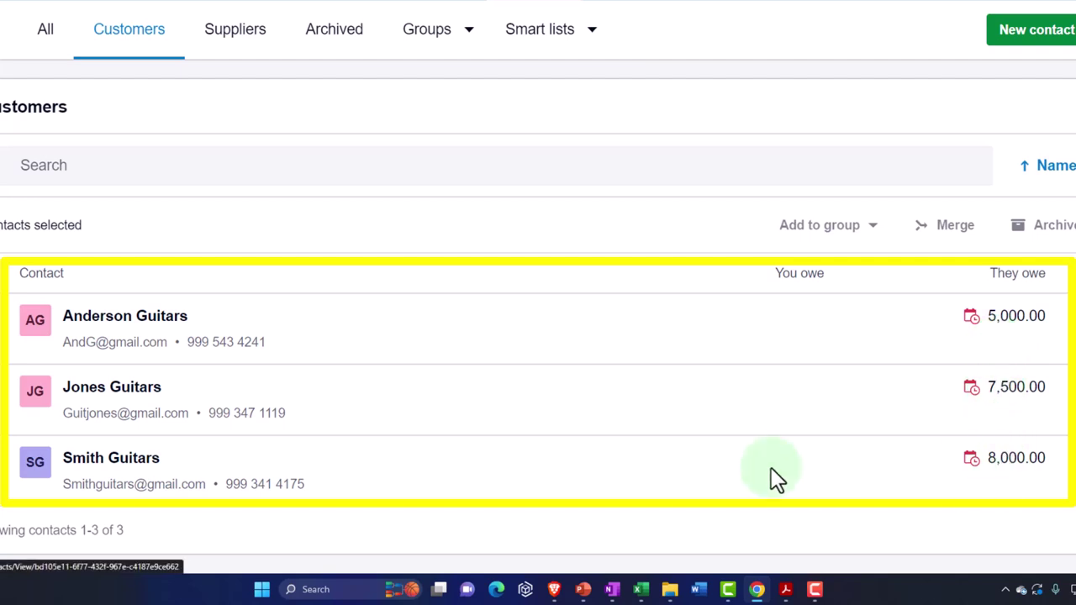
{"action": "left_click", "coordinate": [135, 333]}
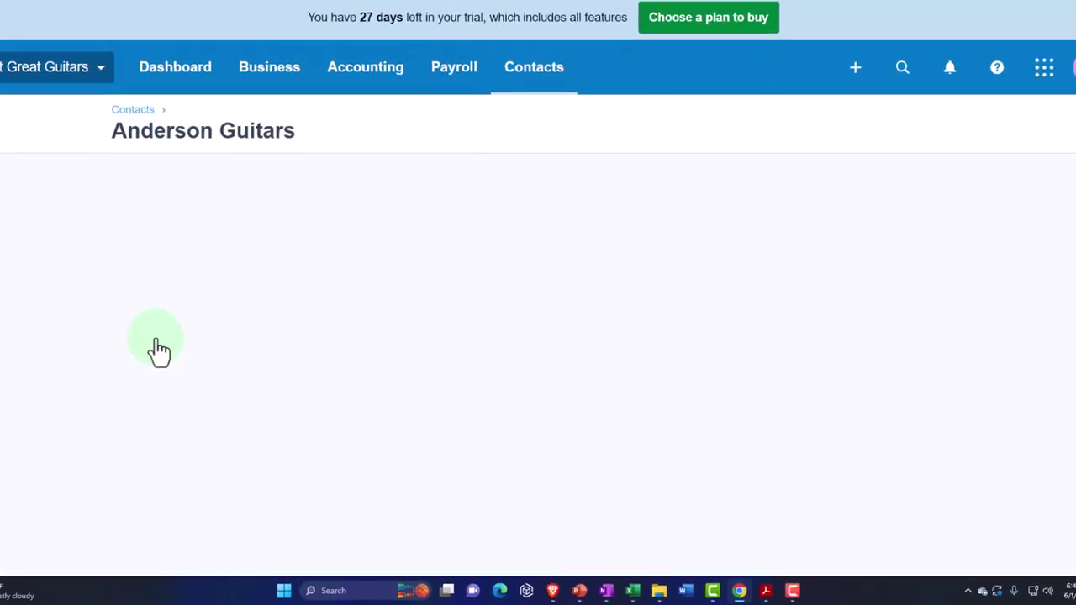
{"action": "scroll", "coordinate": [97, 361], "scroll_direction": "down", "scroll_amount": 4}
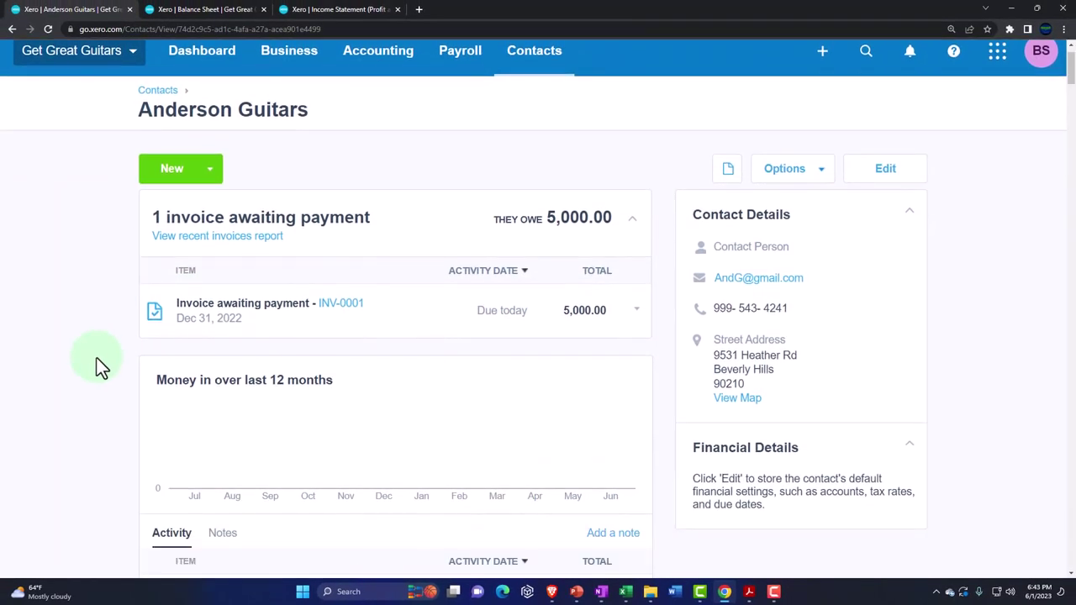
Review the activity history on the Anderson Guitars record and return to the Jun 30, 2023 Balance Sheet.
{"action": "scroll", "coordinate": [96, 359], "scroll_direction": "down", "scroll_amount": 1}
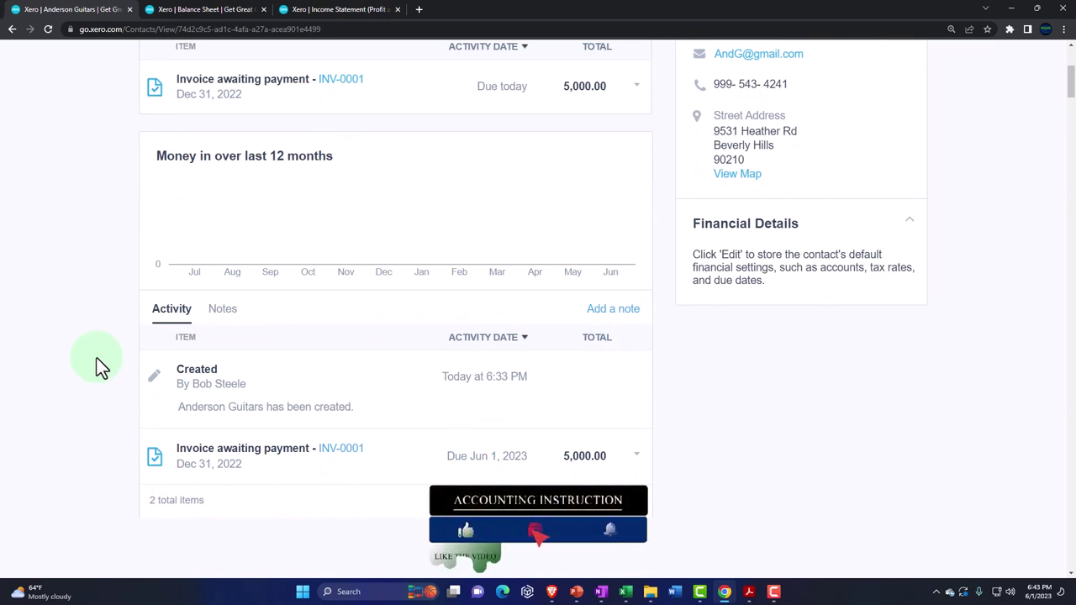
{"action": "scroll", "coordinate": [97, 358], "scroll_direction": "up", "scroll_amount": 5}
{"action": "left_click", "coordinate": [204, 10]}
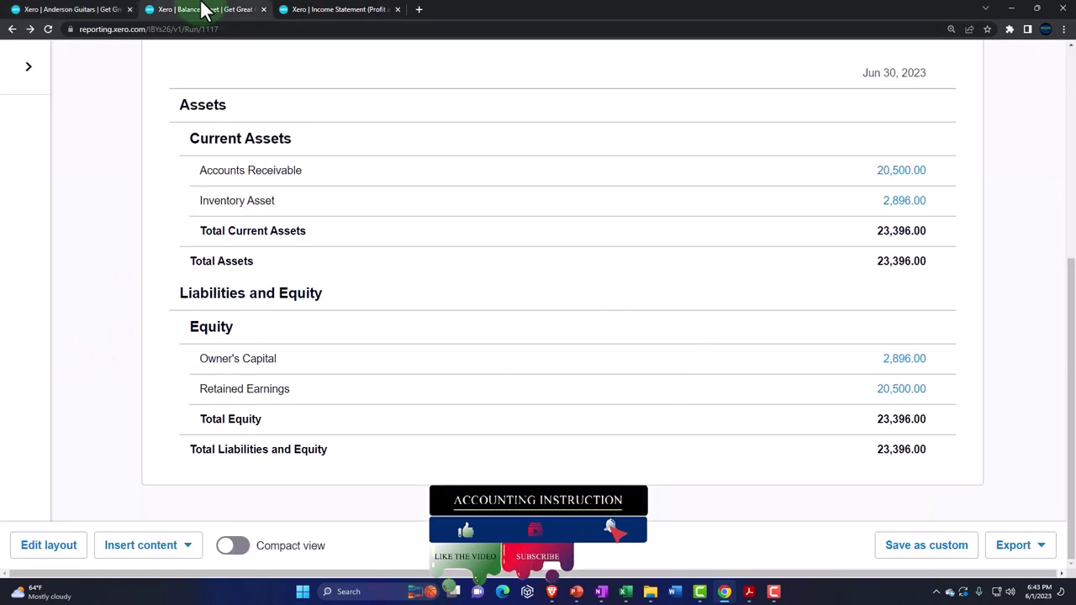
{"action": "scroll", "coordinate": [320, 345], "scroll_direction": "up", "scroll_amount": 1}
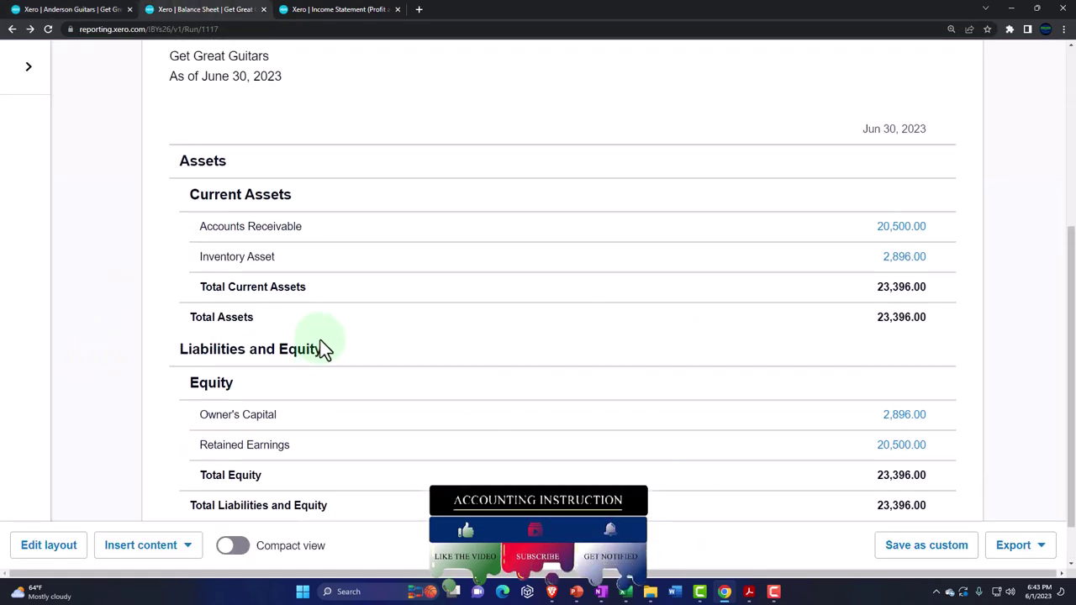
Switch to the Trial Beginning Balances PDF in Adobe Acrobat Reader, review its account balances, and compare them with the Balance Sheet back in Xero.
{"action": "left_click", "coordinate": [749, 592]}
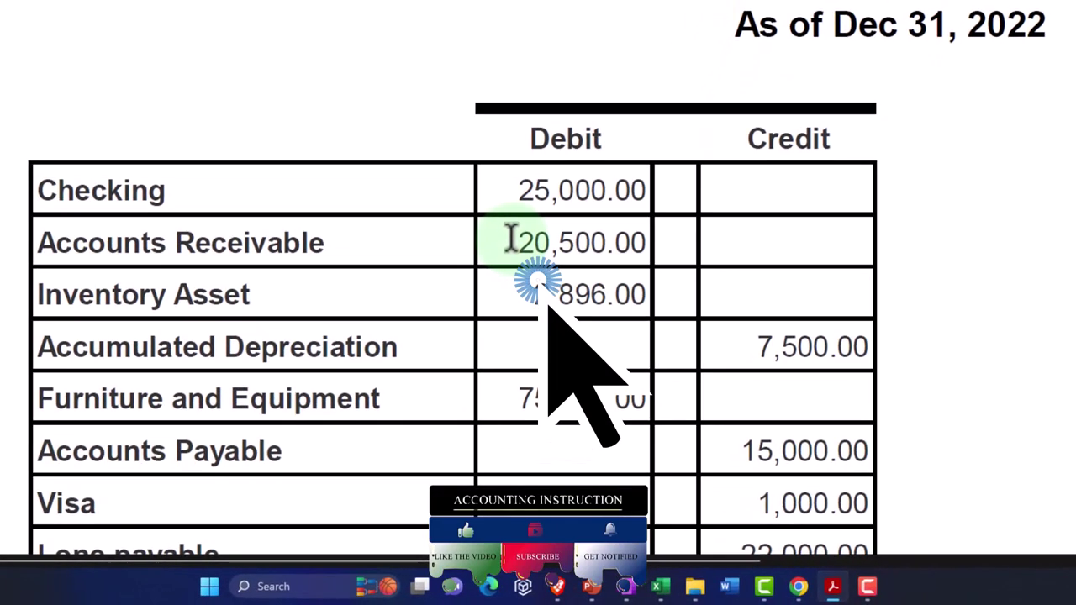
{"action": "left_click", "coordinate": [531, 288]}
{"action": "scroll", "coordinate": [529, 290], "scroll_direction": "down", "scroll_amount": 1}
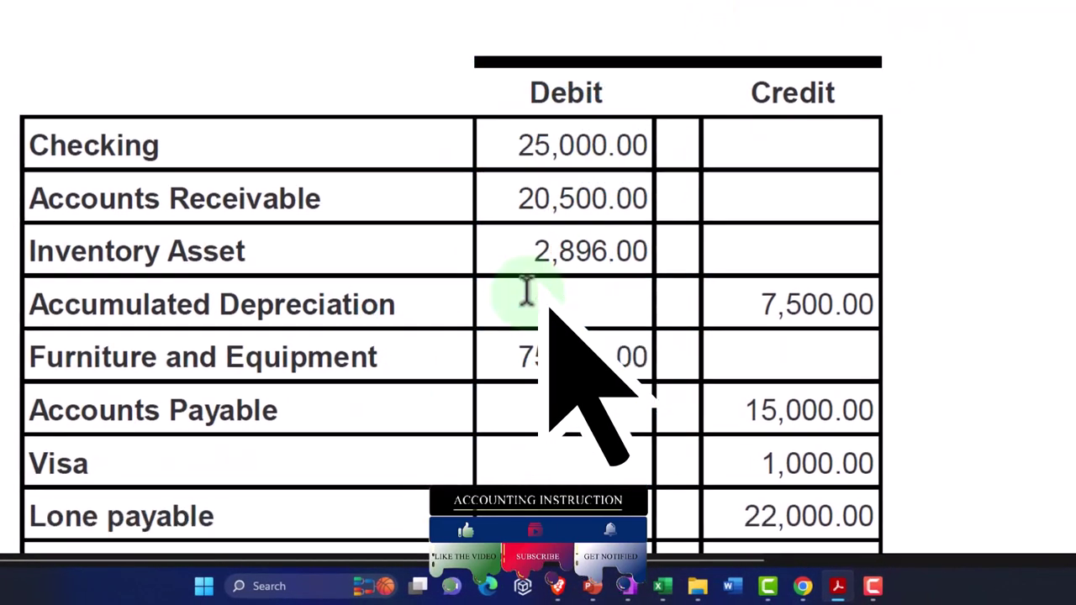
{"action": "scroll", "coordinate": [526, 292], "scroll_direction": "down", "scroll_amount": 3}
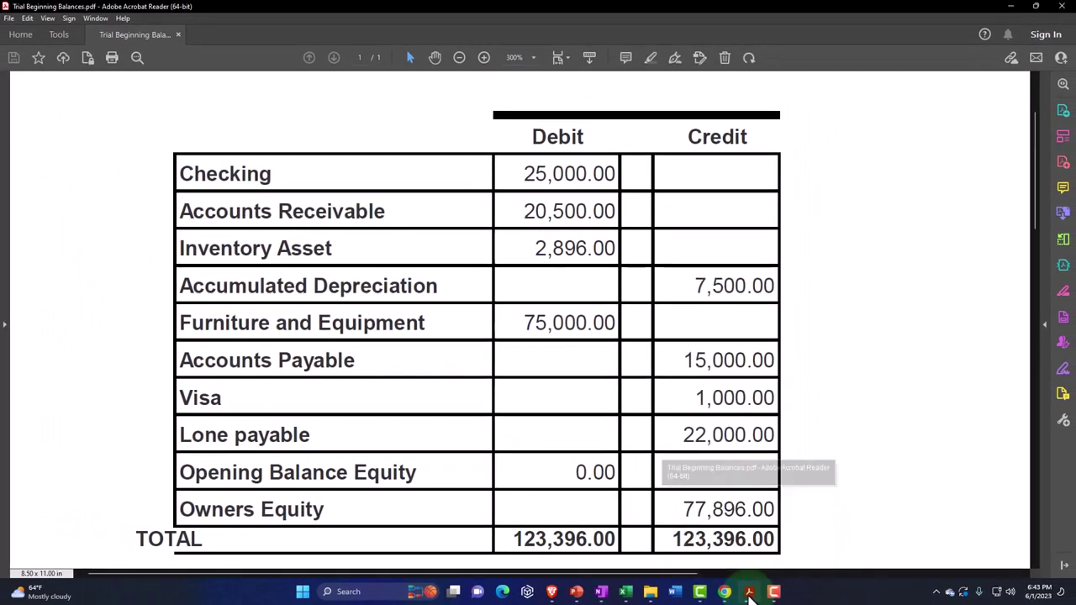
{"action": "left_click", "coordinate": [814, 587]}
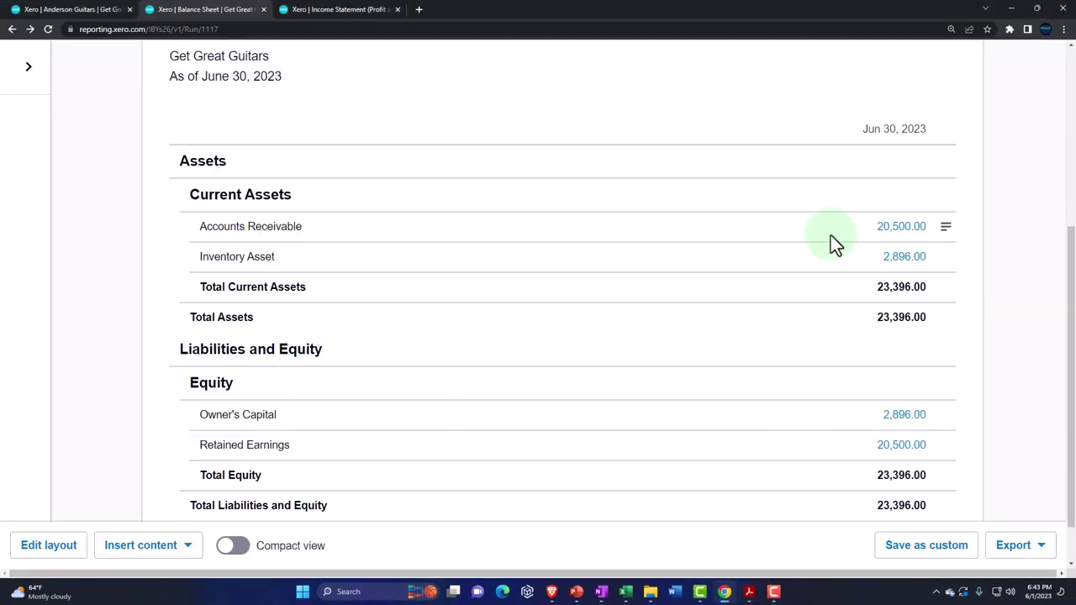
{"action": "scroll", "coordinate": [831, 240], "scroll_direction": "down", "scroll_amount": 1}
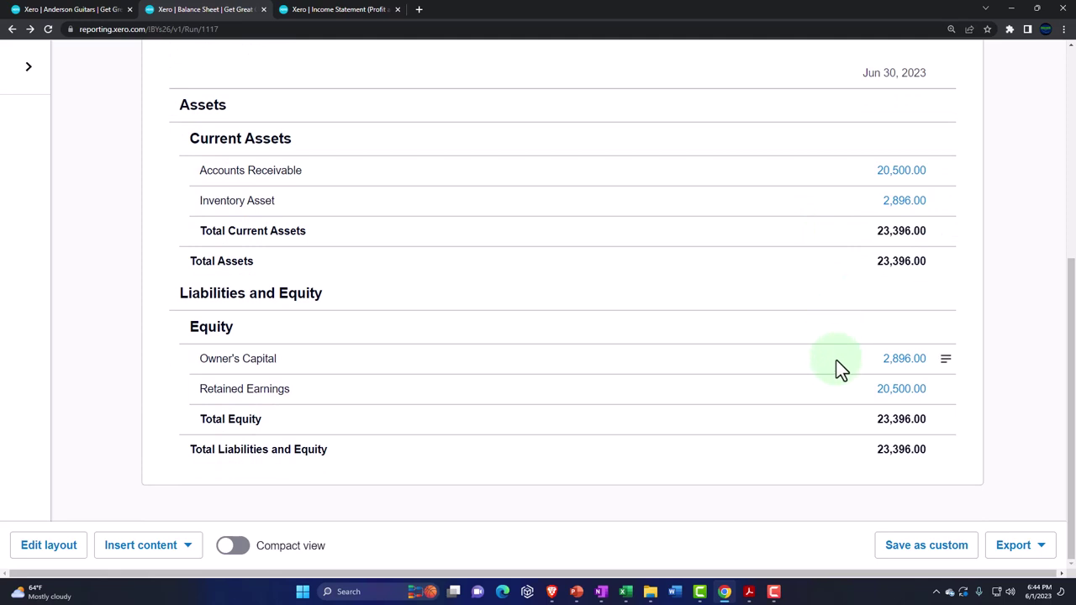